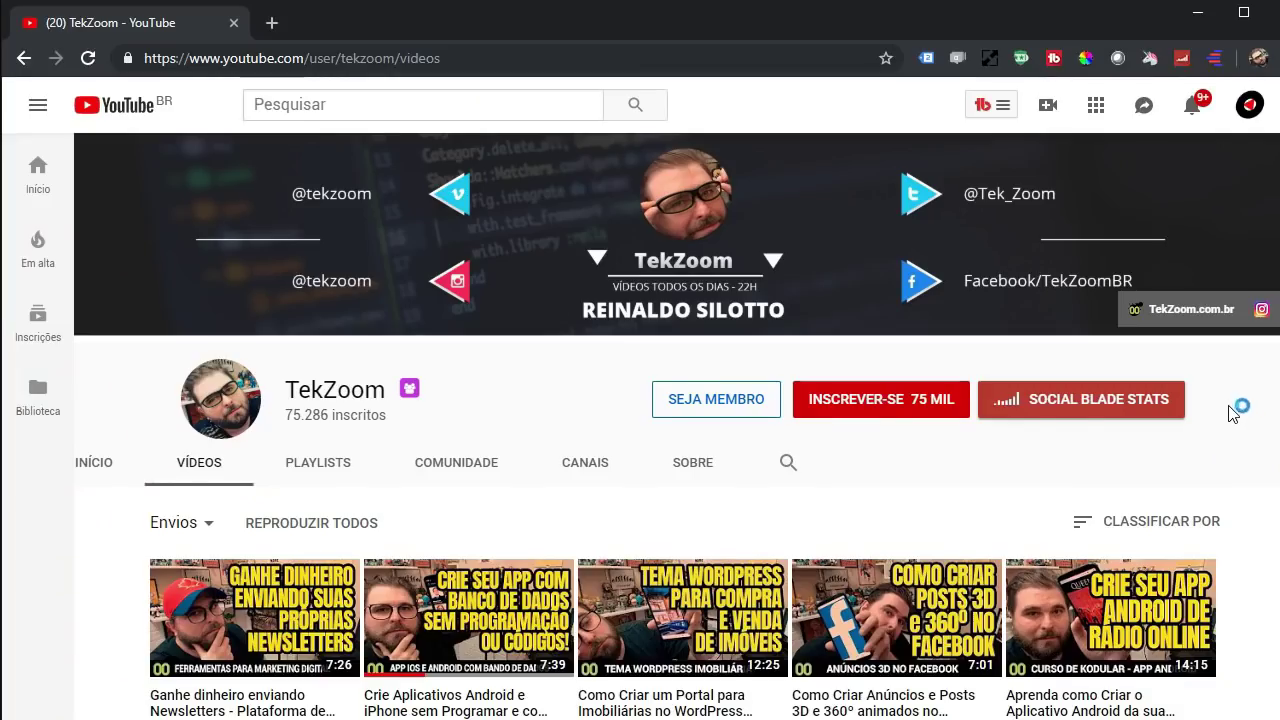
Scroll down through the TekZoom VÍDEOS grid and back up to the top
{"action": "scroll", "coordinate": [1233, 414], "scroll_direction": "down", "scroll_amount": 3}
{"action": "scroll", "coordinate": [1235, 420], "scroll_direction": "down", "scroll_amount": 2}
{"action": "scroll", "coordinate": [1236, 428], "scroll_direction": "down", "scroll_amount": 3}
{"action": "scroll", "coordinate": [1237, 434], "scroll_direction": "down", "scroll_amount": 2}
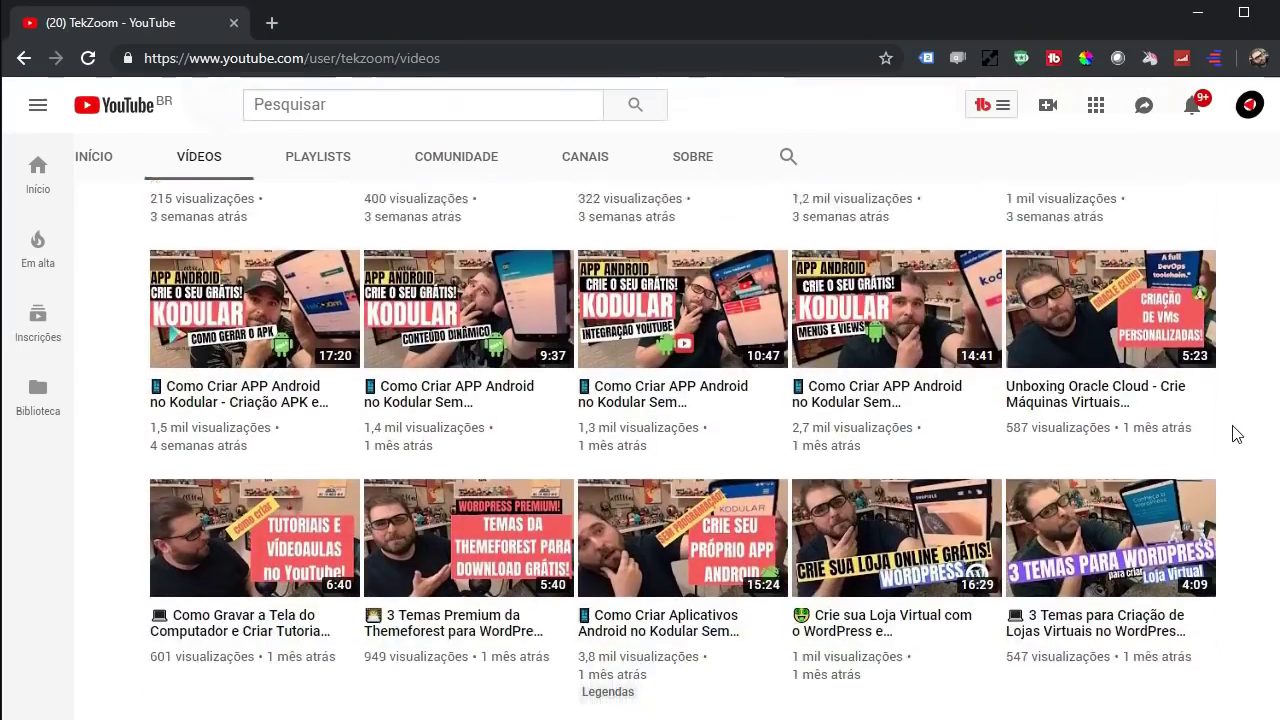
{"action": "scroll", "coordinate": [1237, 434], "scroll_direction": "down", "scroll_amount": 3}
{"action": "scroll", "coordinate": [1235, 435], "scroll_direction": "down", "scroll_amount": 3}
{"action": "scroll", "coordinate": [1234, 436], "scroll_direction": "down", "scroll_amount": 3}
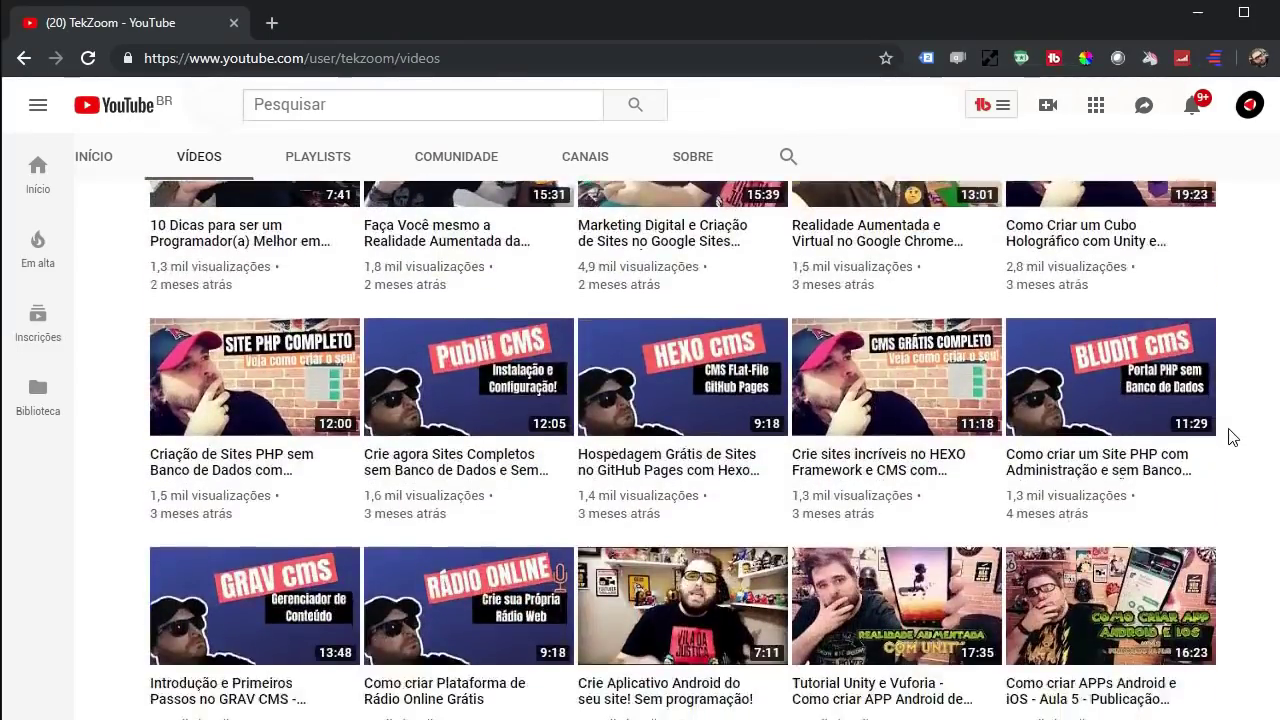
{"action": "scroll", "coordinate": [1233, 437], "scroll_direction": "down", "scroll_amount": 3}
{"action": "scroll", "coordinate": [1233, 437], "scroll_direction": "down", "scroll_amount": 2}
{"action": "scroll", "coordinate": [1233, 437], "scroll_direction": "down", "scroll_amount": 2}
{"action": "scroll", "coordinate": [1233, 437], "scroll_direction": "down", "scroll_amount": 2}
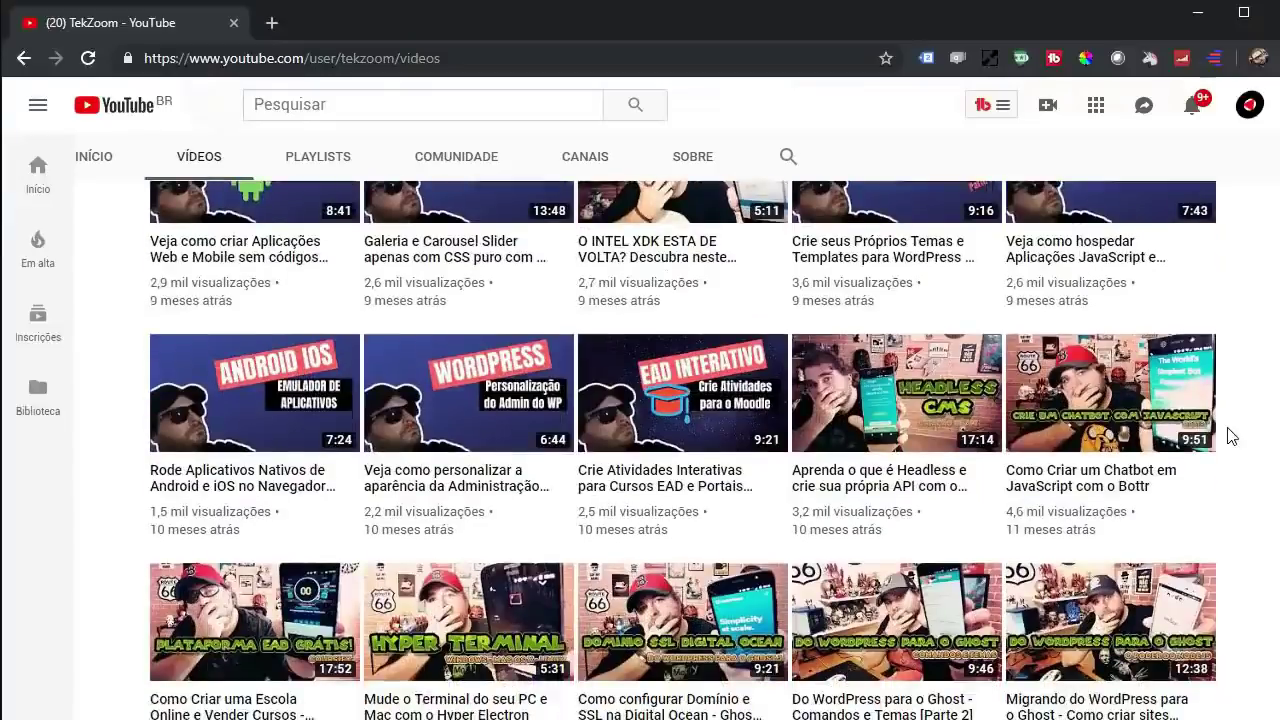
{"action": "scroll", "coordinate": [1231, 436], "scroll_direction": "down", "scroll_amount": 2}
{"action": "scroll", "coordinate": [1231, 437], "scroll_direction": "down", "scroll_amount": 3}
{"action": "scroll", "coordinate": [1231, 439], "scroll_direction": "down", "scroll_amount": 2}
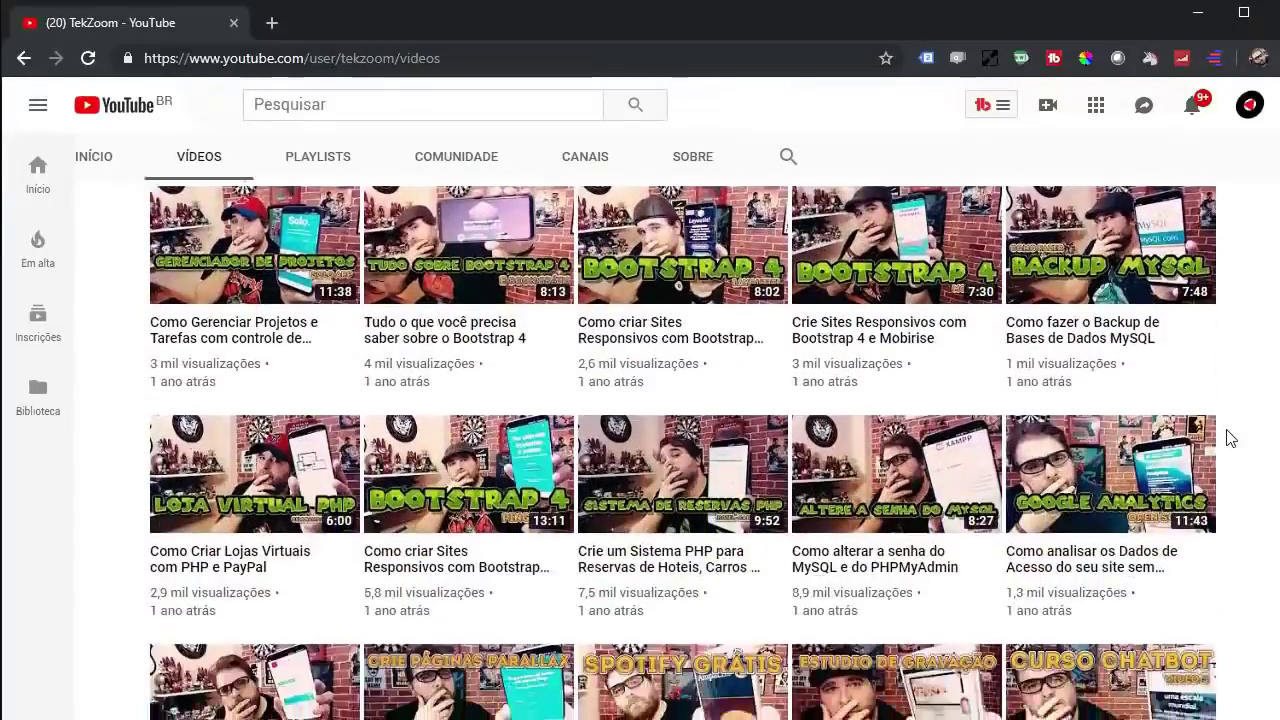
{"action": "scroll", "coordinate": [1231, 438], "scroll_direction": "up", "scroll_amount": 5}
{"action": "scroll", "coordinate": [1233, 432], "scroll_direction": "up", "scroll_amount": 5}
{"action": "scroll", "coordinate": [1235, 424], "scroll_direction": "up", "scroll_amount": 5}
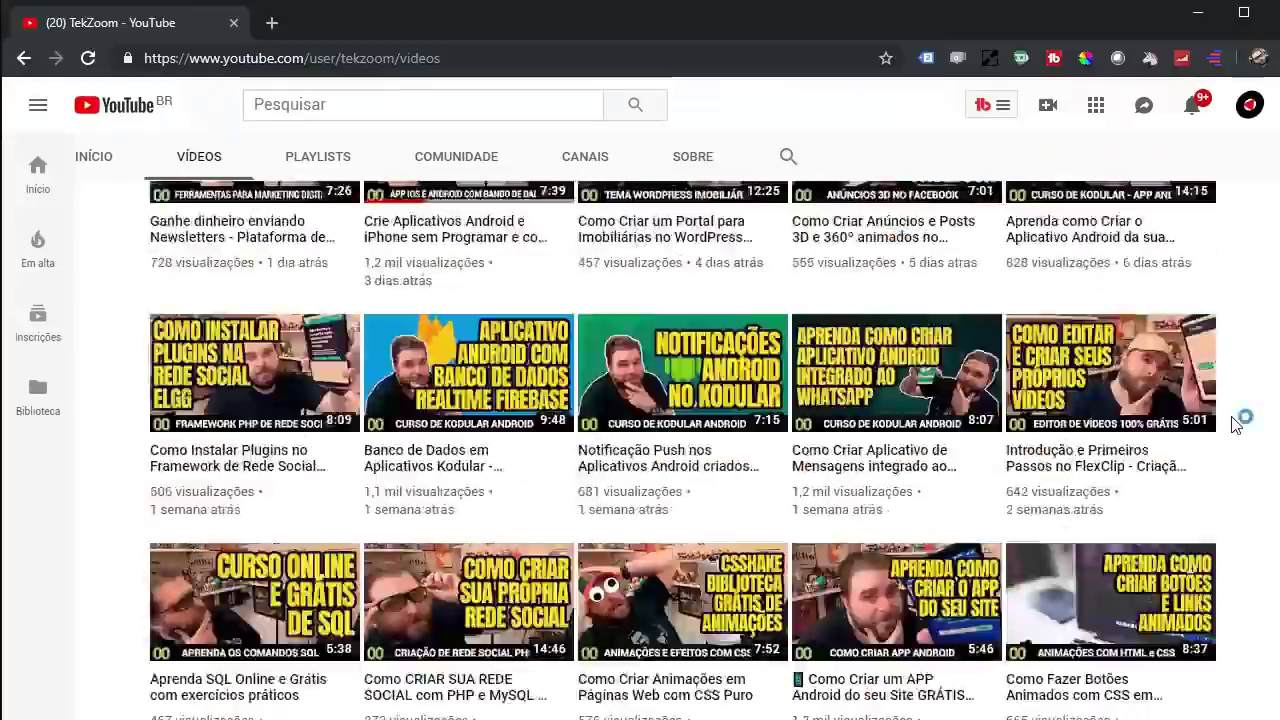
{"action": "scroll", "coordinate": [1233, 424], "scroll_direction": "up", "scroll_amount": 5}
Subscribe to TekZoom, then start a new Kodular project named 'login'
{"action": "left_click", "coordinate": [893, 402]}
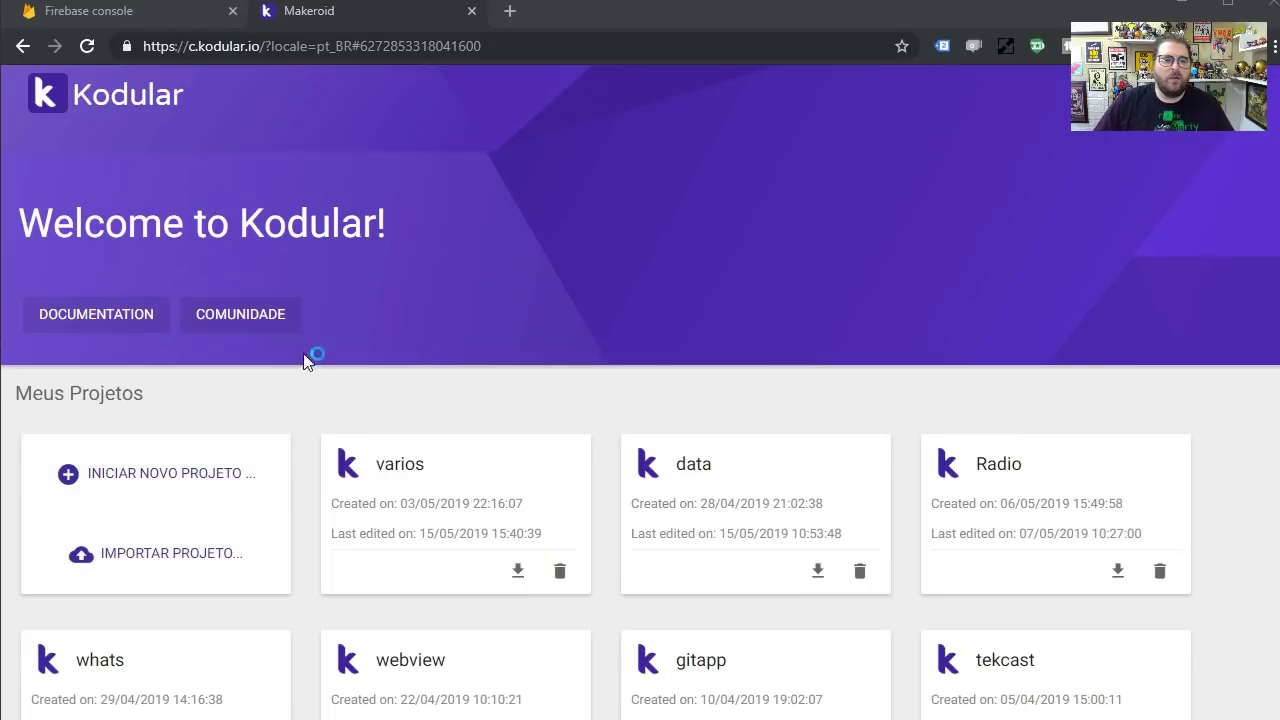
{"action": "left_click", "coordinate": [158, 472]}
{"action": "type", "text": "login"}
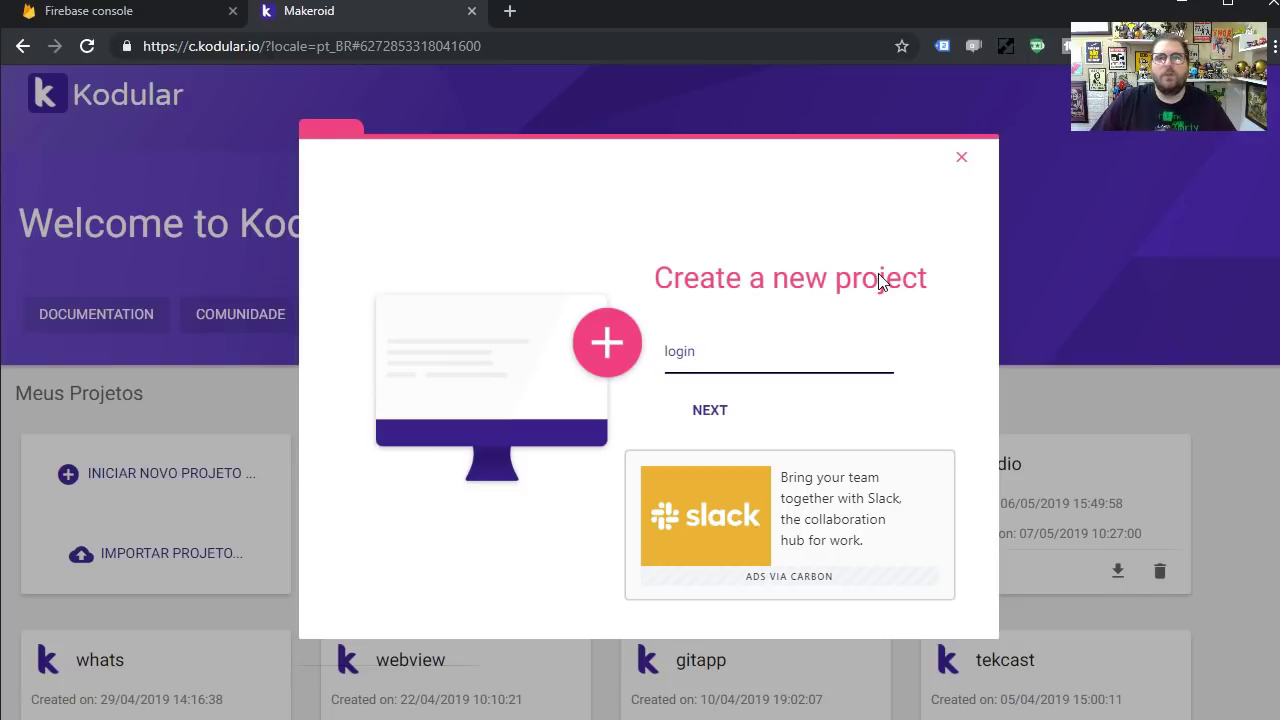
{"action": "left_click", "coordinate": [709, 410]}
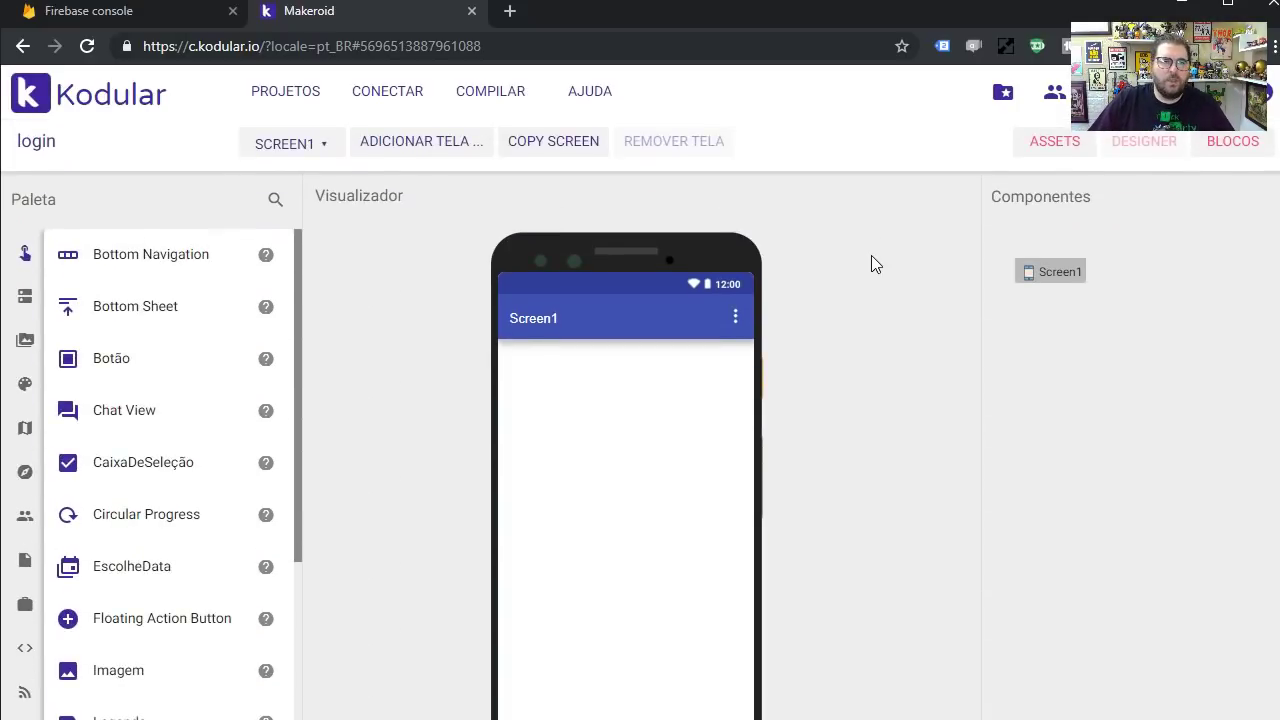
Set Screen1's horizontal and vertical alignment to Centro
{"action": "left_click", "coordinate": [1053, 280]}
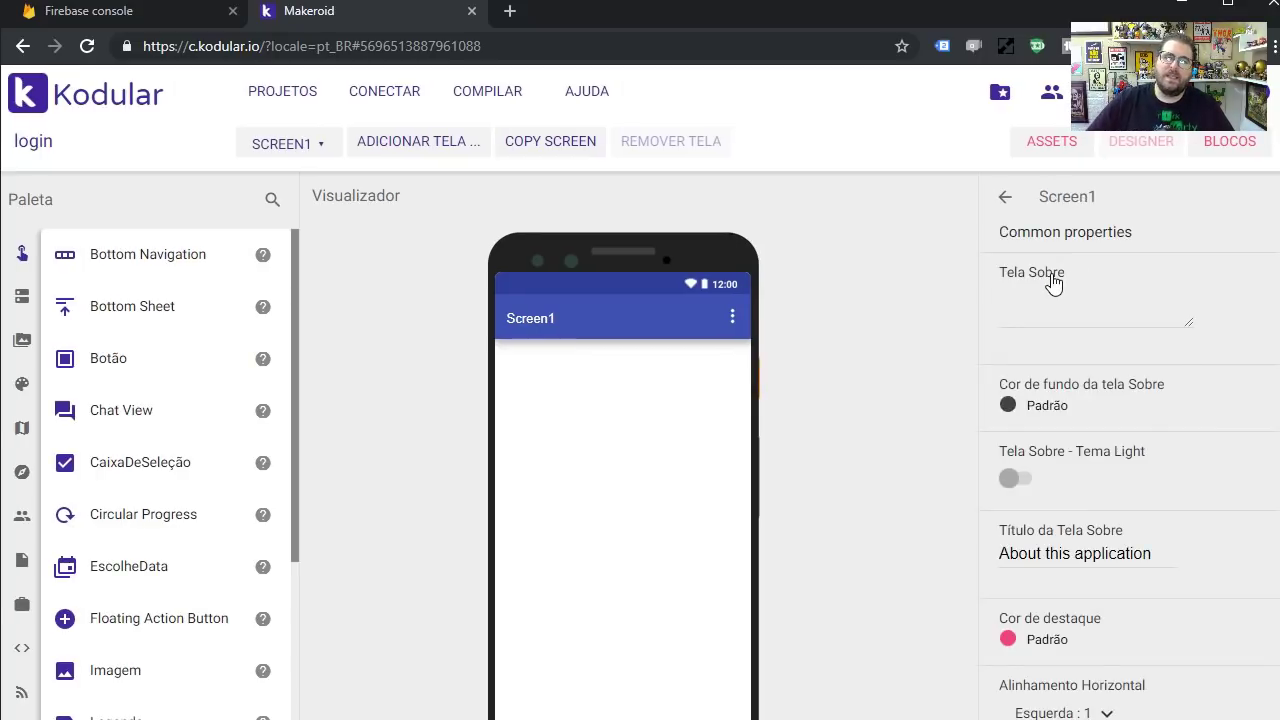
{"action": "scroll", "coordinate": [1146, 416], "scroll_direction": "down", "scroll_amount": 2}
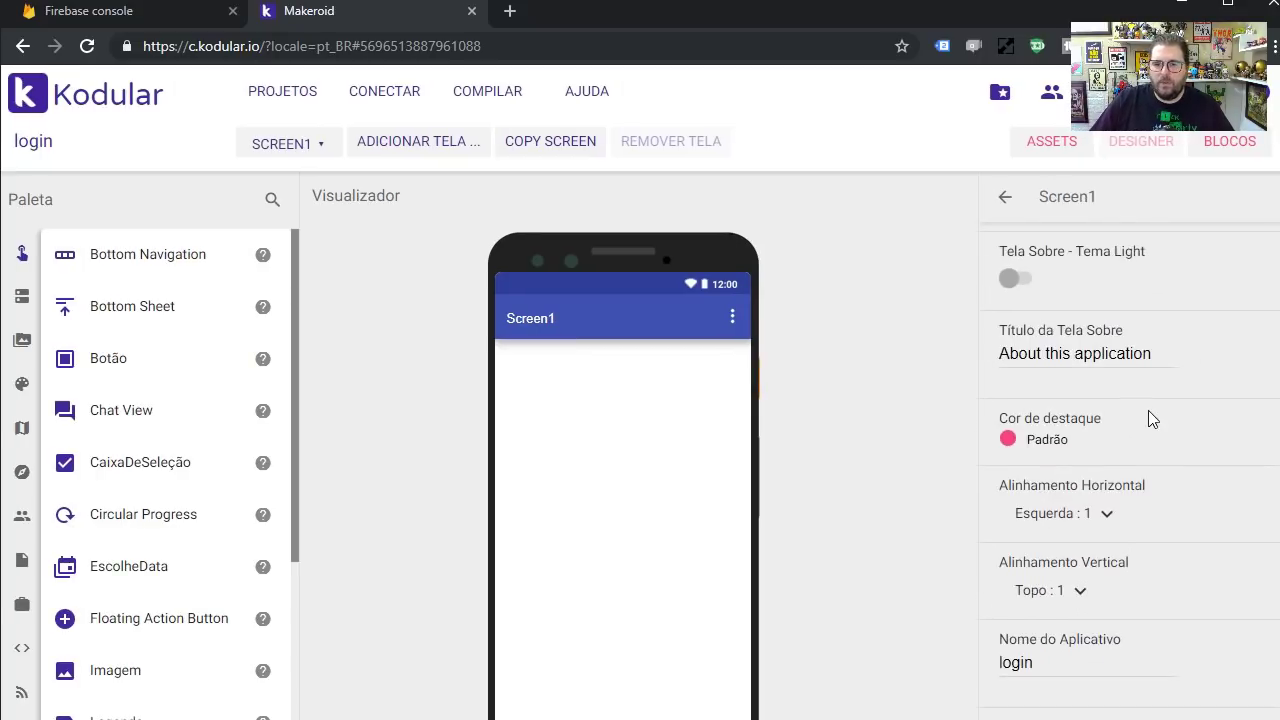
{"action": "scroll", "coordinate": [1148, 404], "scroll_direction": "down", "scroll_amount": 1}
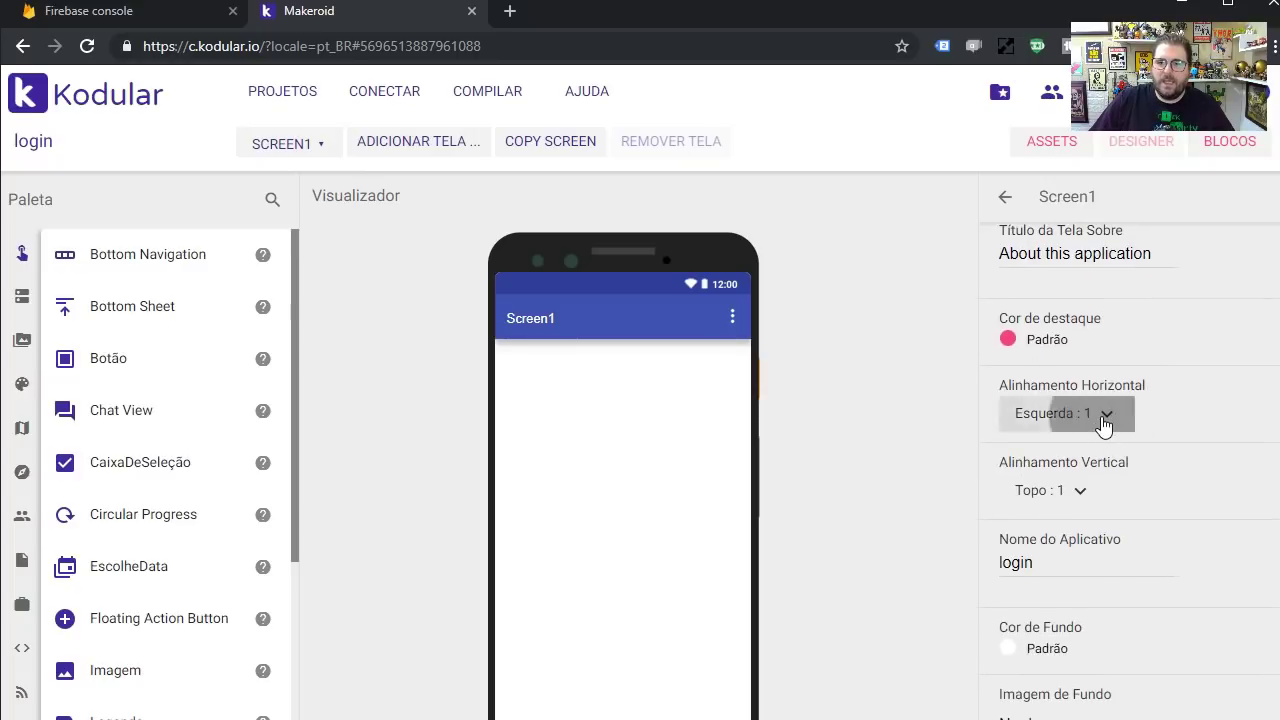
{"action": "left_click", "coordinate": [1104, 424]}
{"action": "left_click", "coordinate": [1050, 488]}
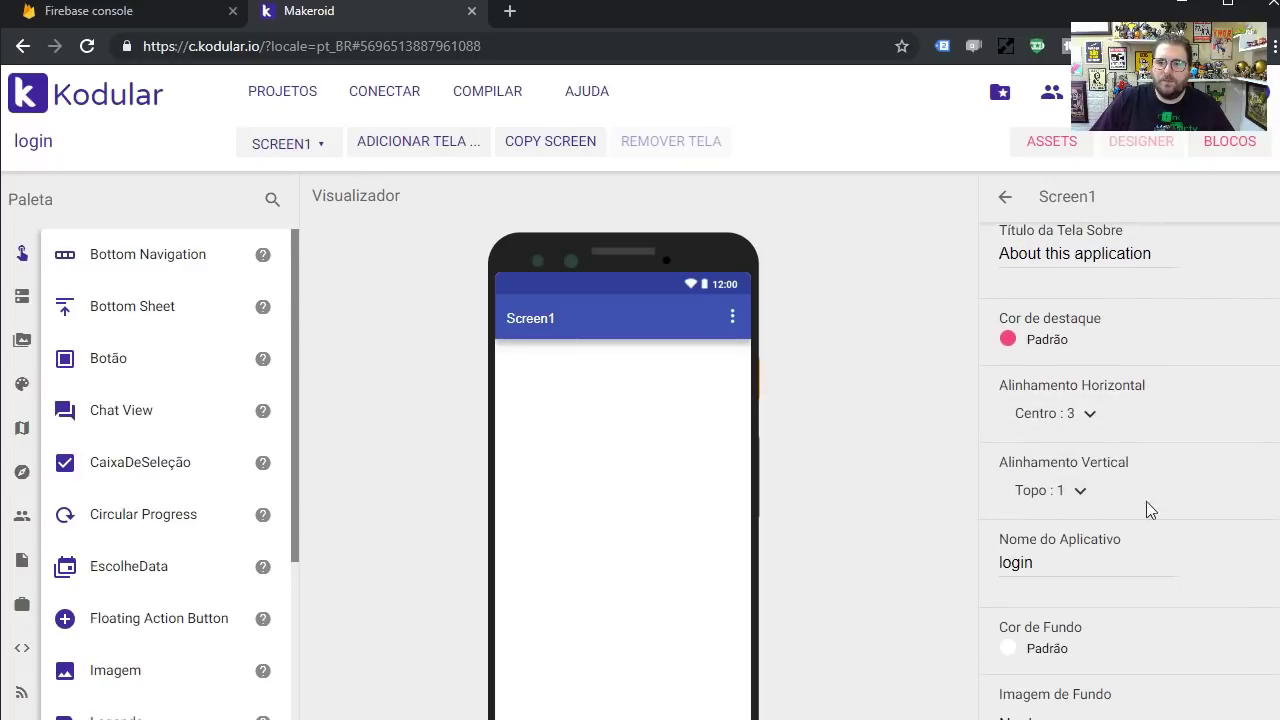
{"action": "left_click", "coordinate": [1080, 496]}
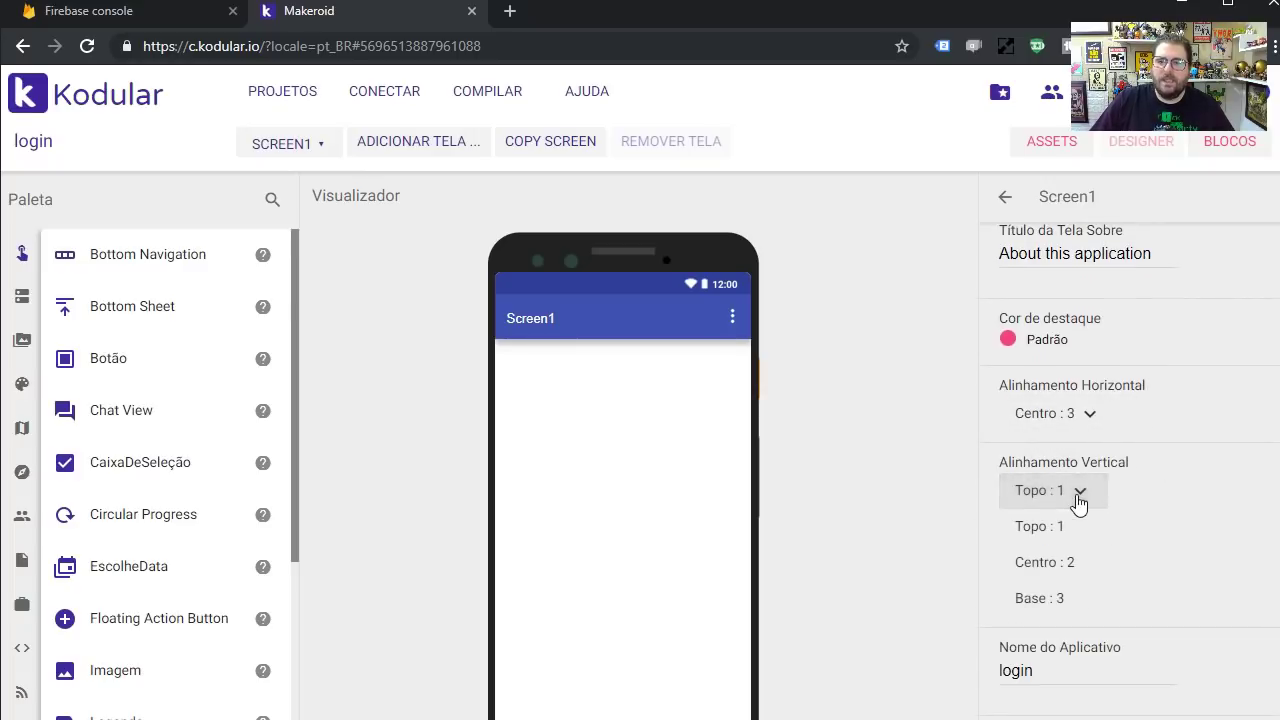
{"action": "left_click", "coordinate": [1060, 560]}
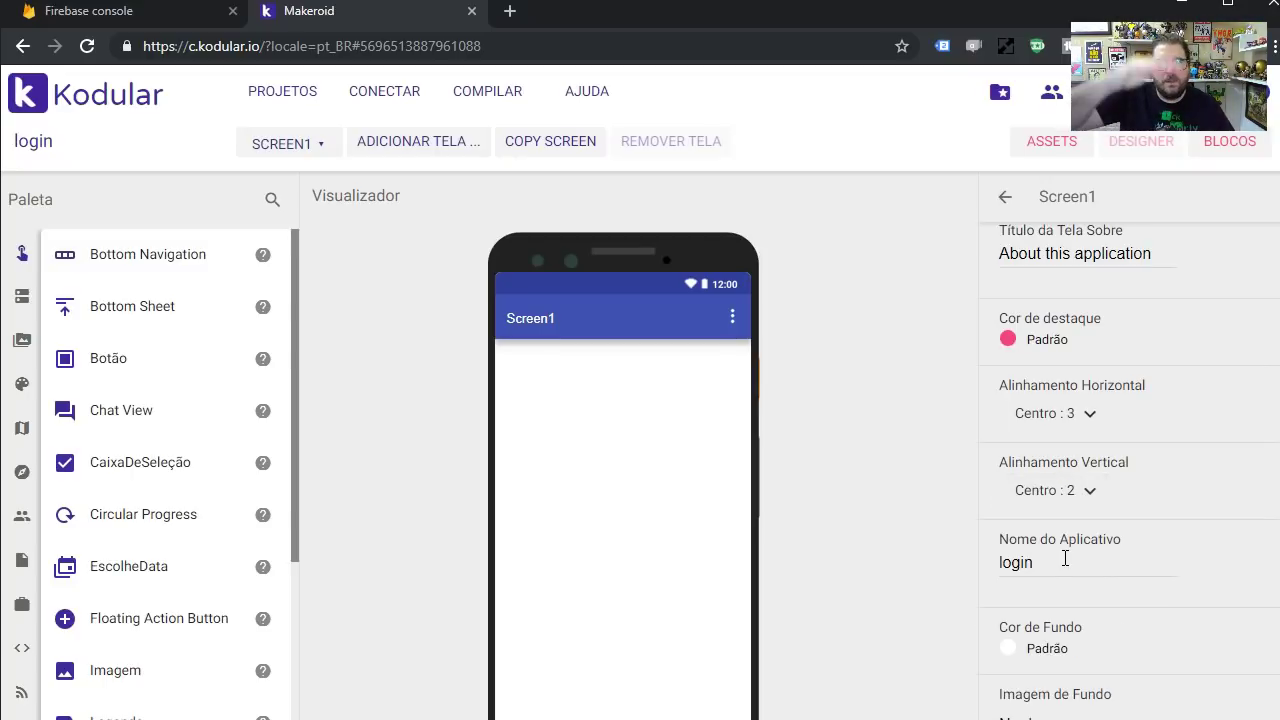
Set Screen1's minimum SDK to Android 4.3 (API 18)
{"action": "scroll", "coordinate": [930, 485], "scroll_direction": "down", "scroll_amount": 1}
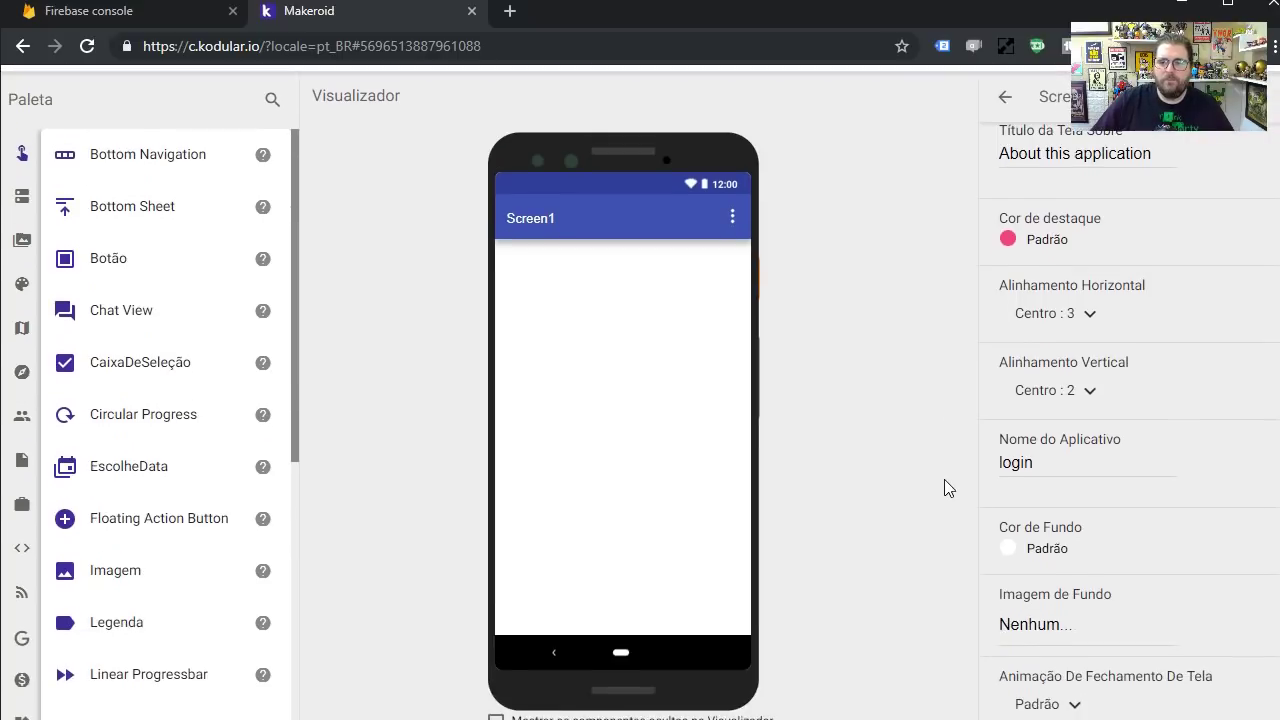
{"action": "scroll", "coordinate": [1040, 482], "scroll_direction": "down", "scroll_amount": 2}
{"action": "scroll", "coordinate": [1067, 503], "scroll_direction": "down", "scroll_amount": 3}
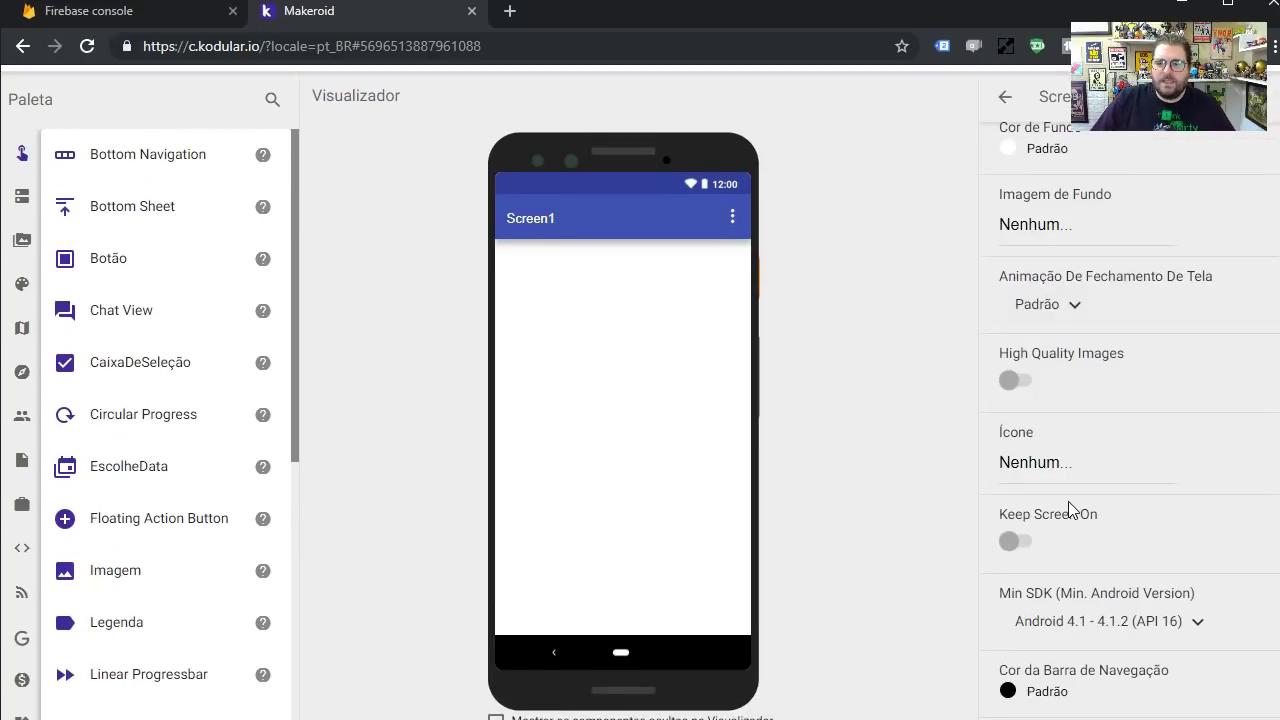
{"action": "left_click", "coordinate": [1148, 528]}
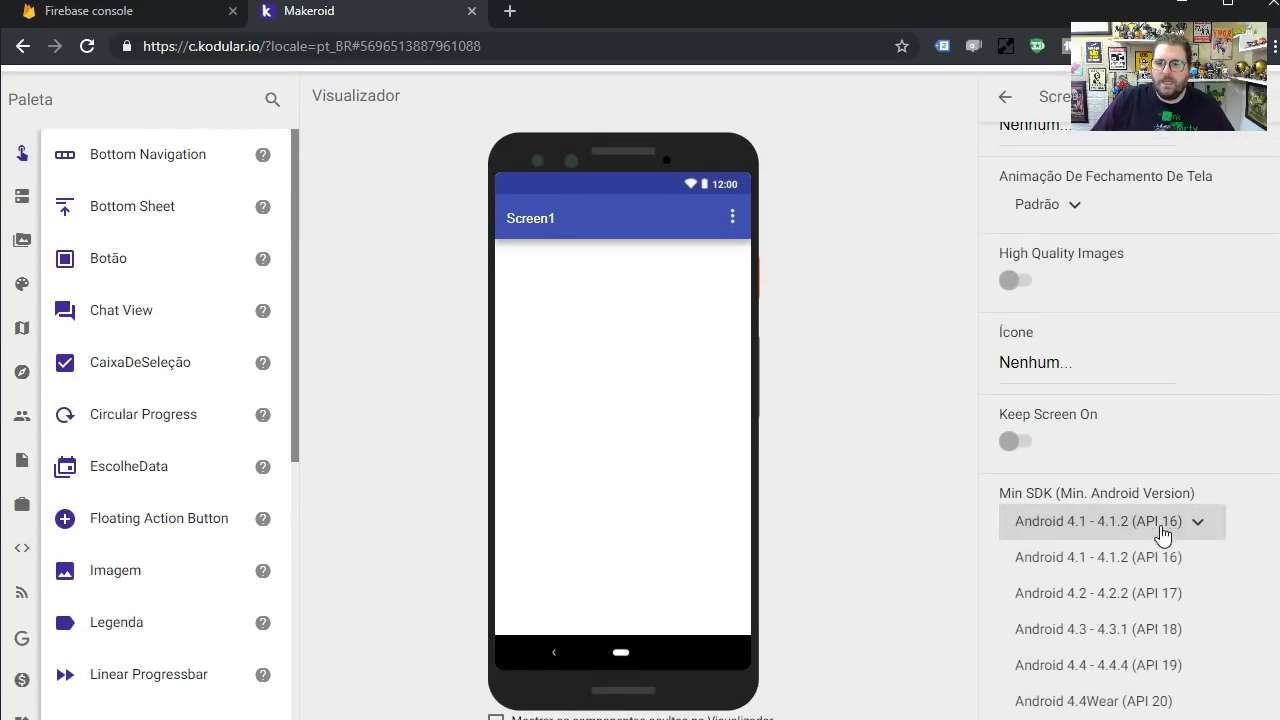
{"action": "left_click", "coordinate": [1150, 636]}
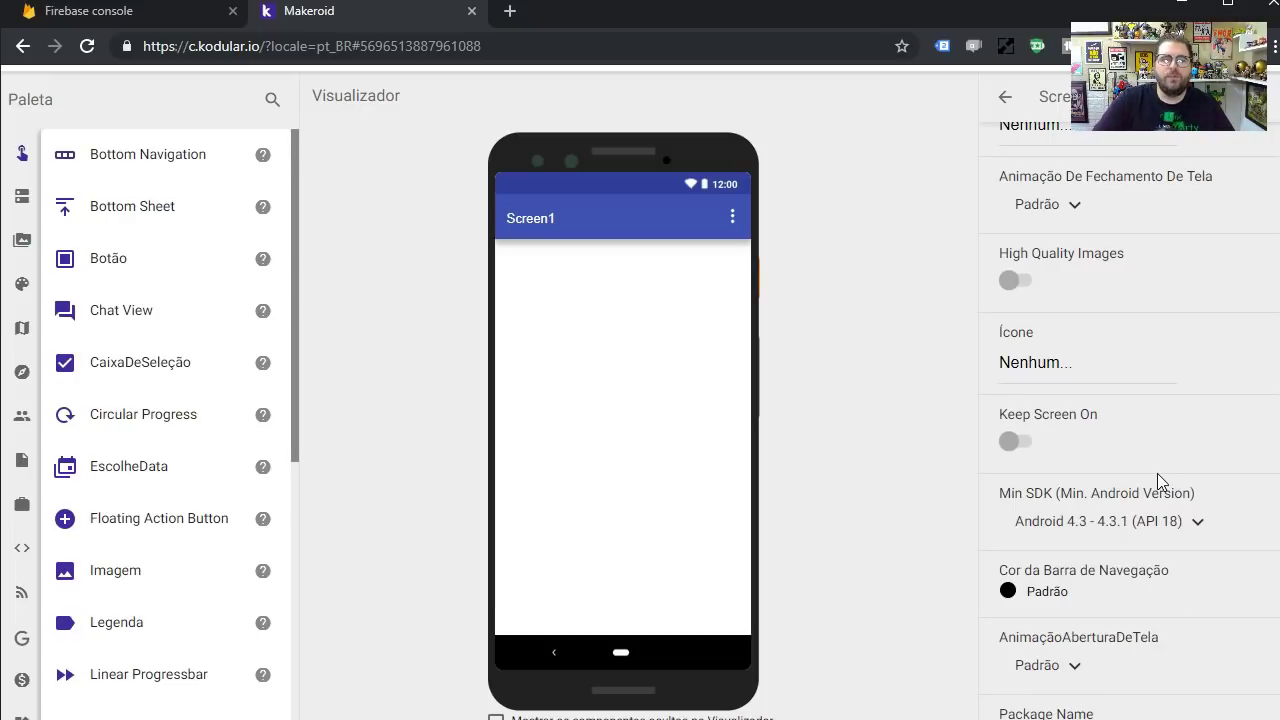
Set the package name to br.com.tekzoom.loginapp
{"action": "scroll", "coordinate": [1170, 462], "scroll_direction": "down", "scroll_amount": 2}
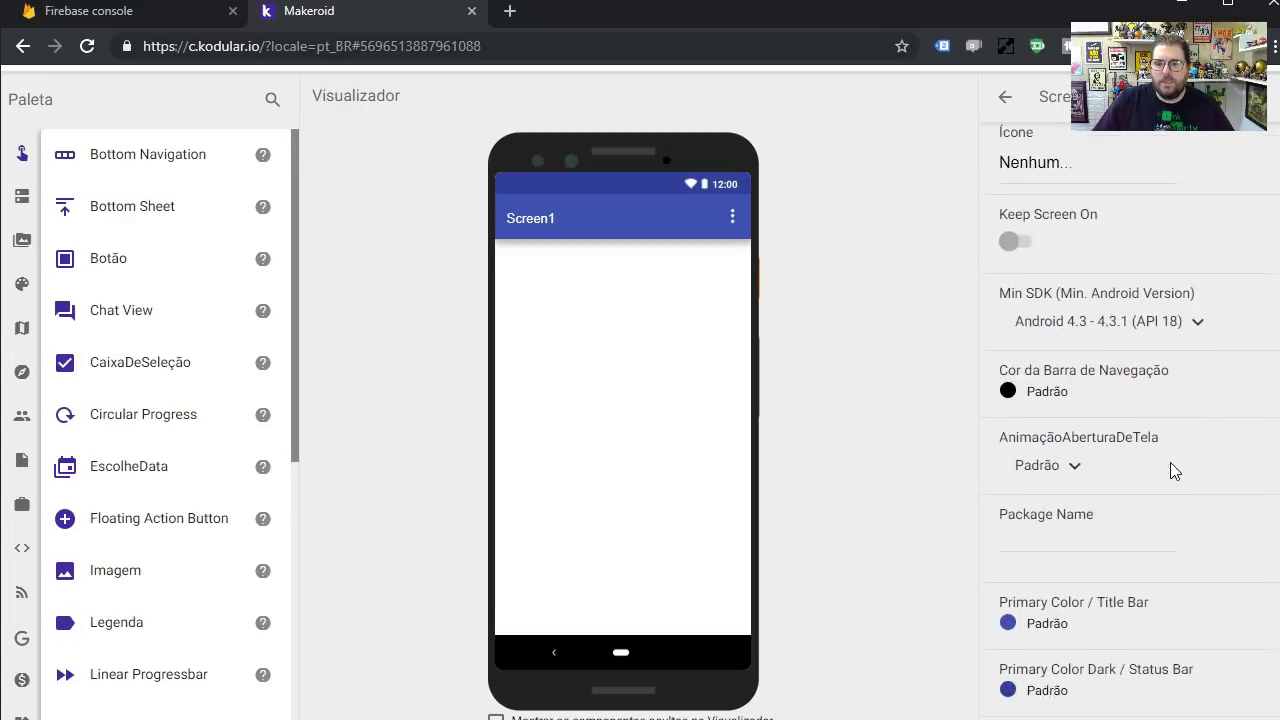
{"action": "left_click", "coordinate": [1108, 545]}
{"action": "type", "text": "br.com.tekzoom.loginapp"}
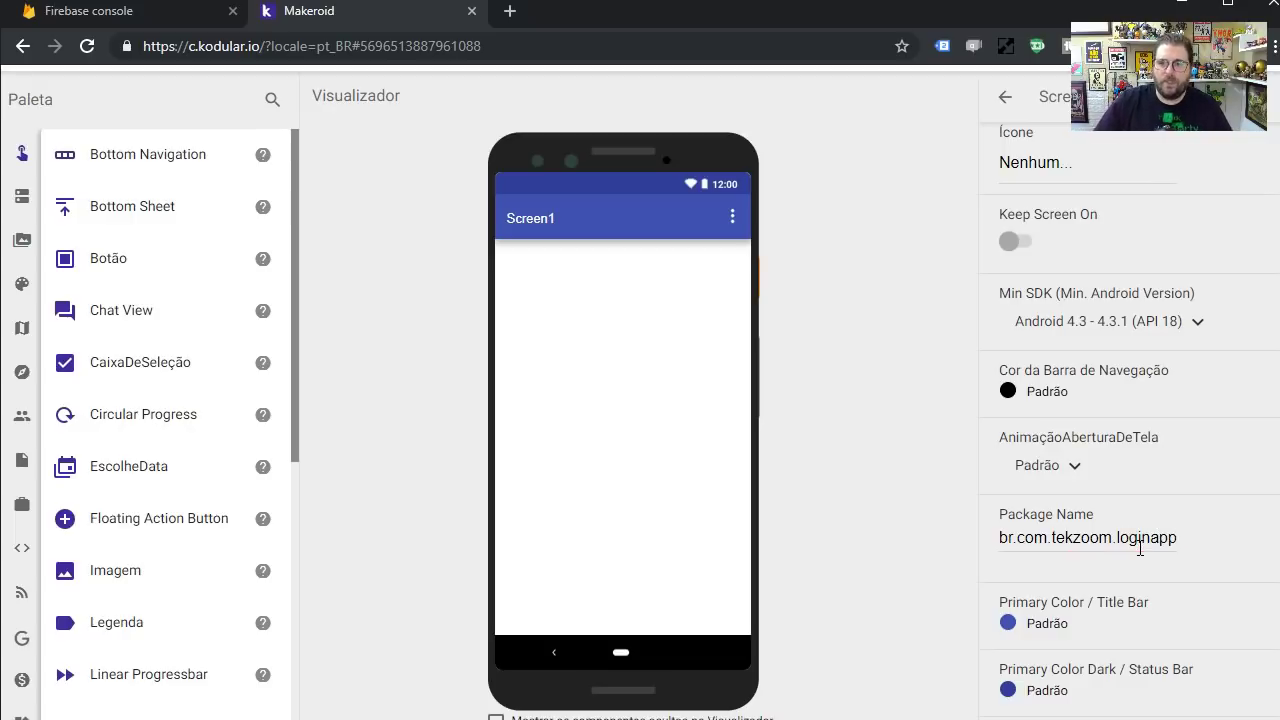
{"action": "scroll", "coordinate": [911, 301], "scroll_direction": "up", "scroll_amount": 2}
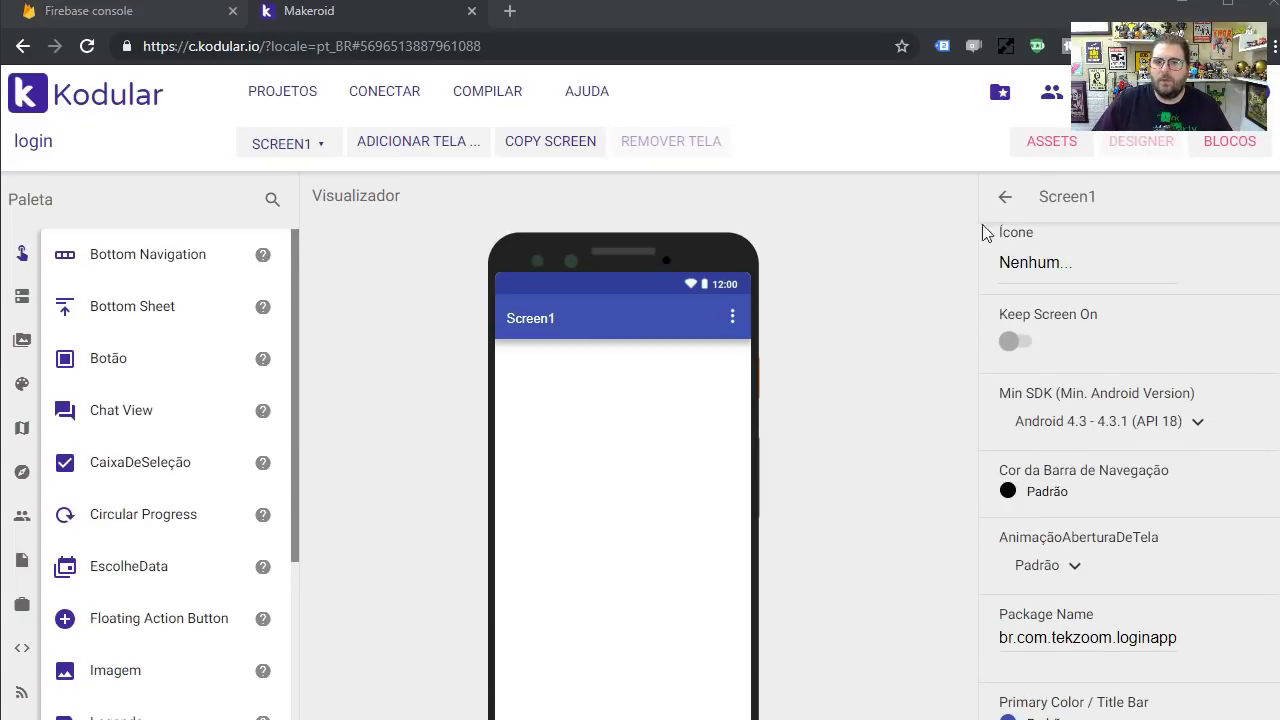
Upload bg_fundo.jpg from the computer into the login project's assets
{"action": "left_click", "coordinate": [1052, 142]}
{"action": "left_click", "coordinate": [826, 535]}
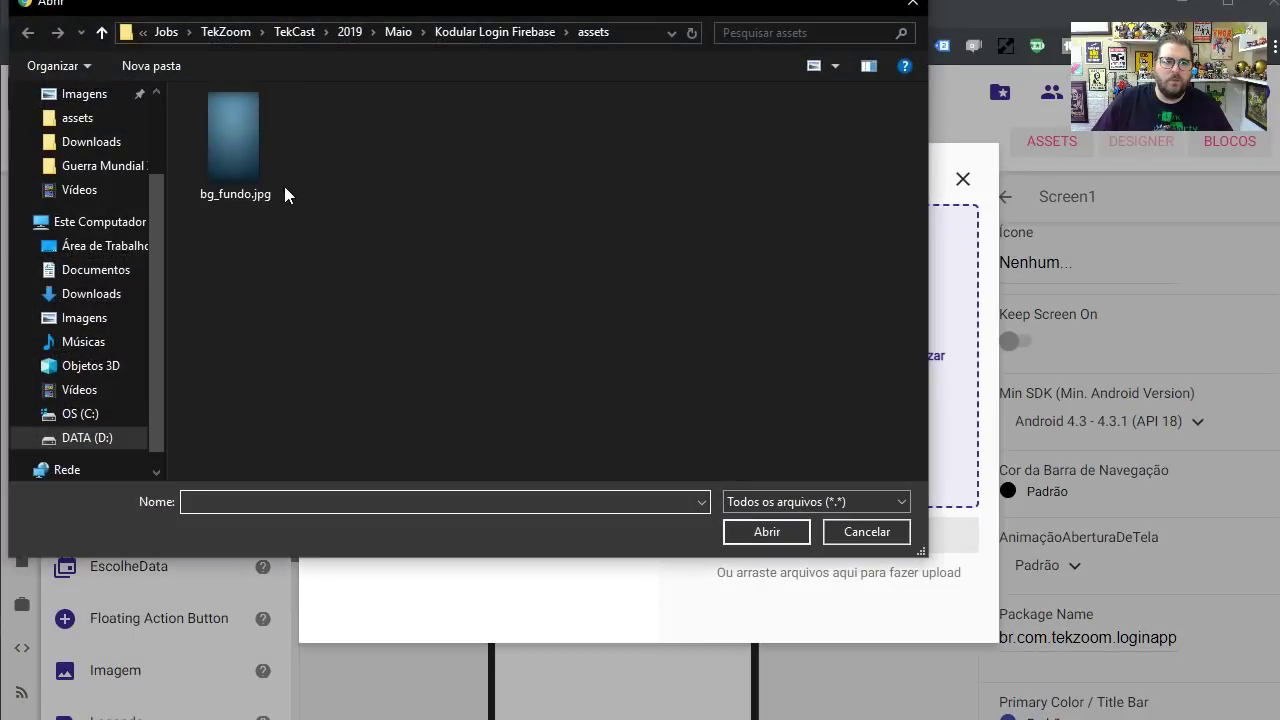
{"action": "double_click", "coordinate": [261, 140]}
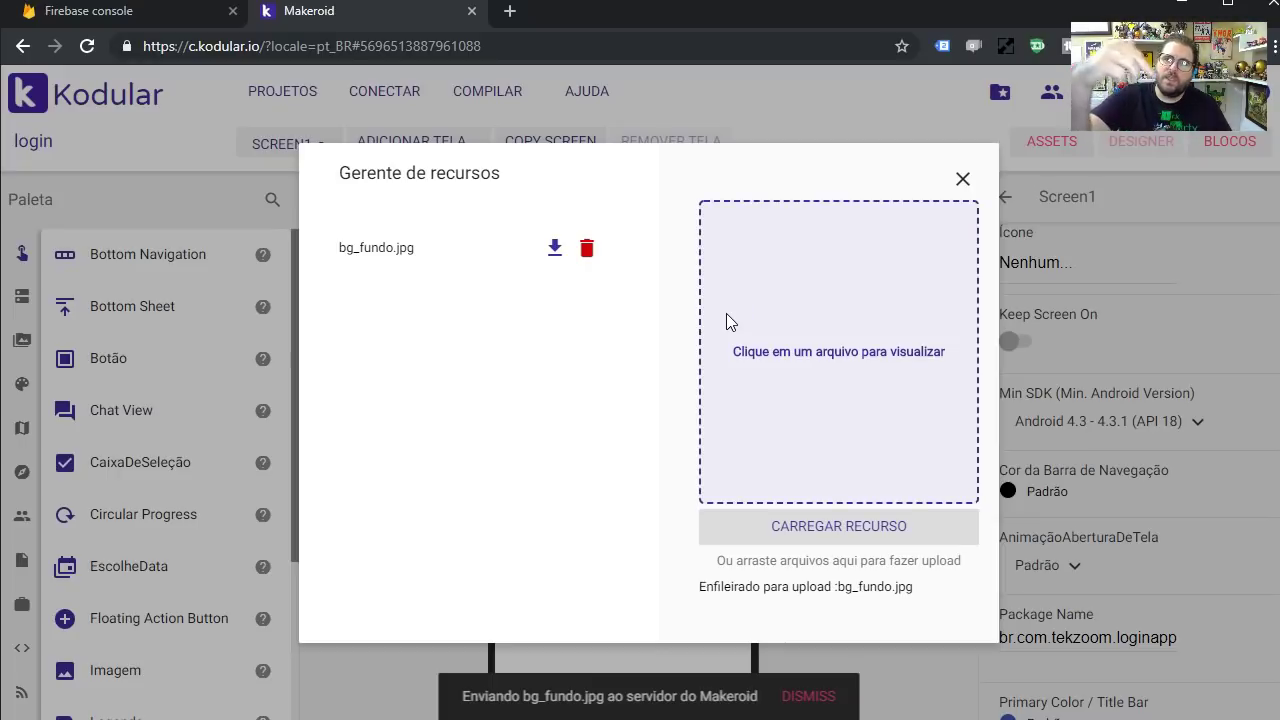
{"action": "left_click", "coordinate": [960, 184]}
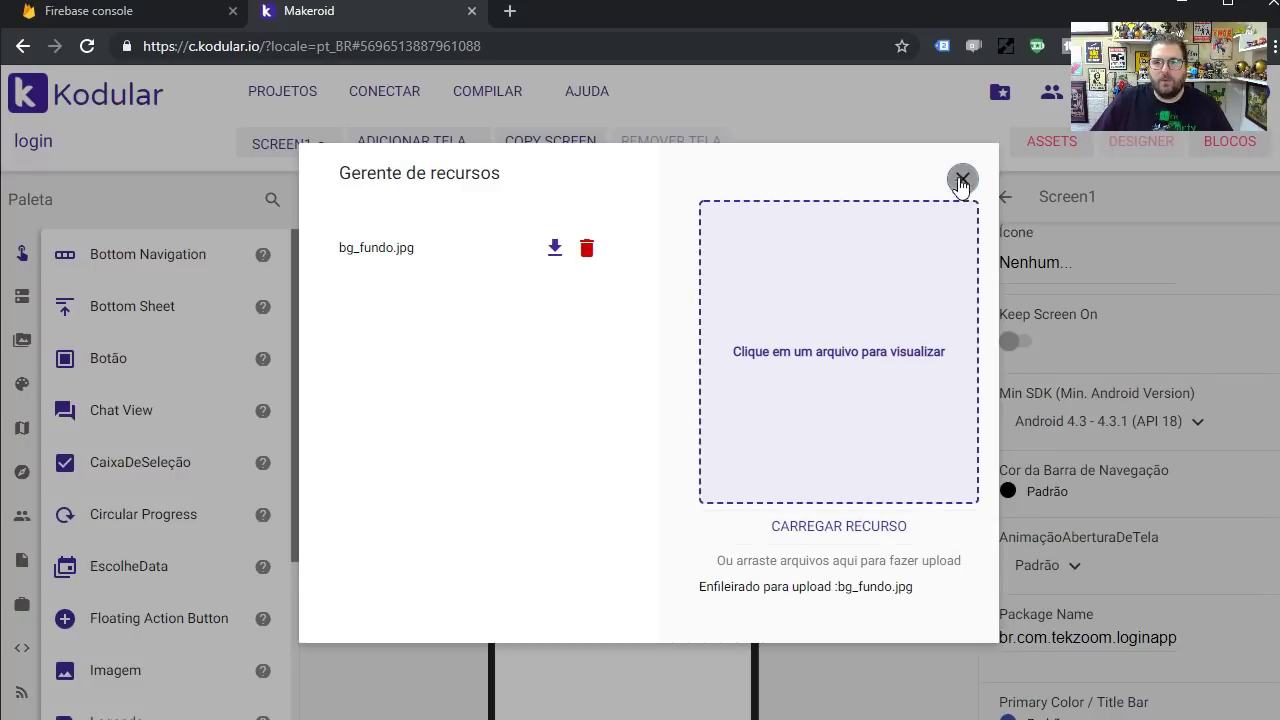
{"action": "scroll", "coordinate": [1120, 347], "scroll_direction": "down", "scroll_amount": 1}
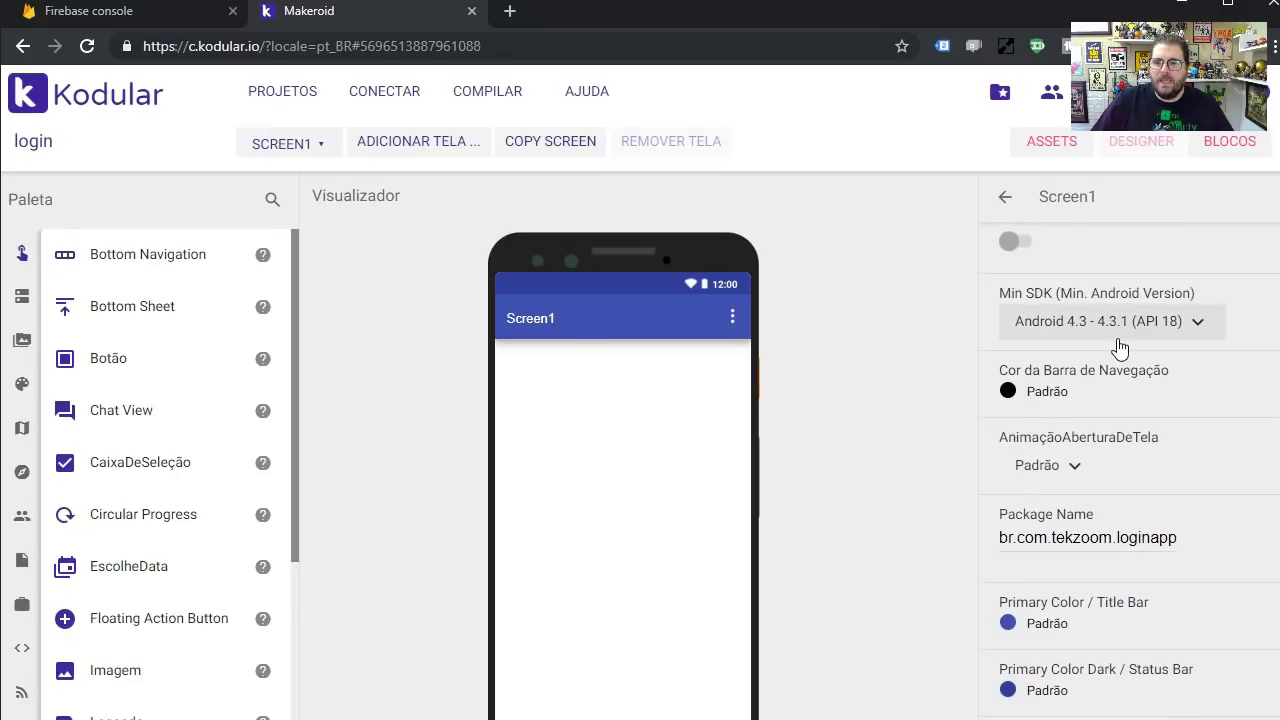
{"action": "scroll", "coordinate": [1120, 345], "scroll_direction": "up", "scroll_amount": 1}
{"action": "scroll", "coordinate": [1120, 340], "scroll_direction": "up", "scroll_amount": 2}
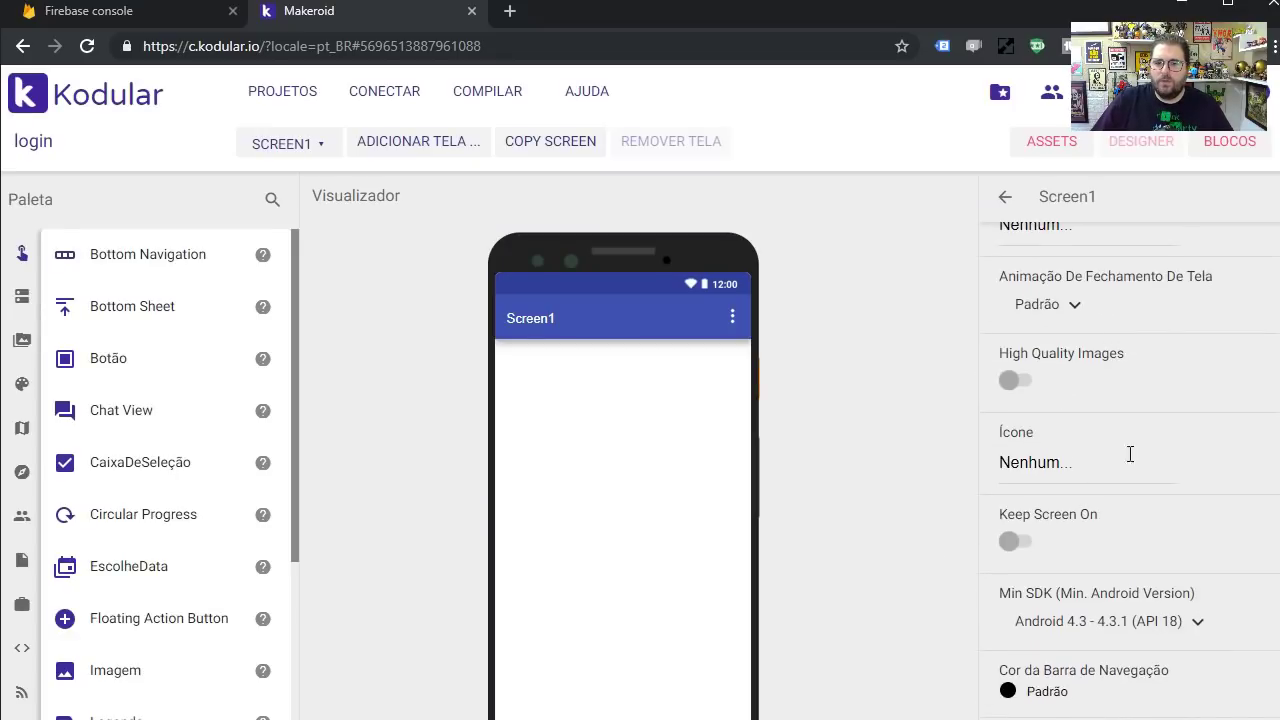
{"action": "scroll", "coordinate": [1117, 431], "scroll_direction": "up", "scroll_amount": 1}
{"action": "scroll", "coordinate": [1117, 427], "scroll_direction": "up", "scroll_amount": 1}
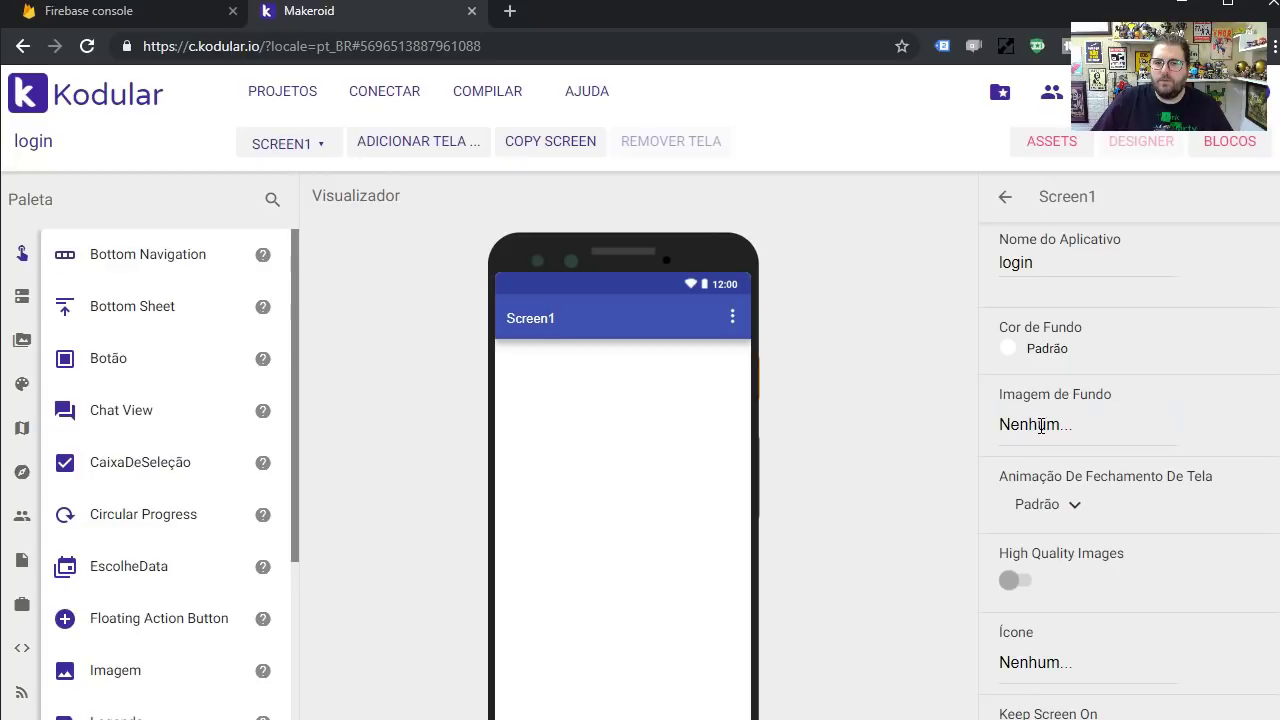
{"action": "left_click", "coordinate": [1040, 422]}
{"action": "left_click", "coordinate": [1050, 441]}
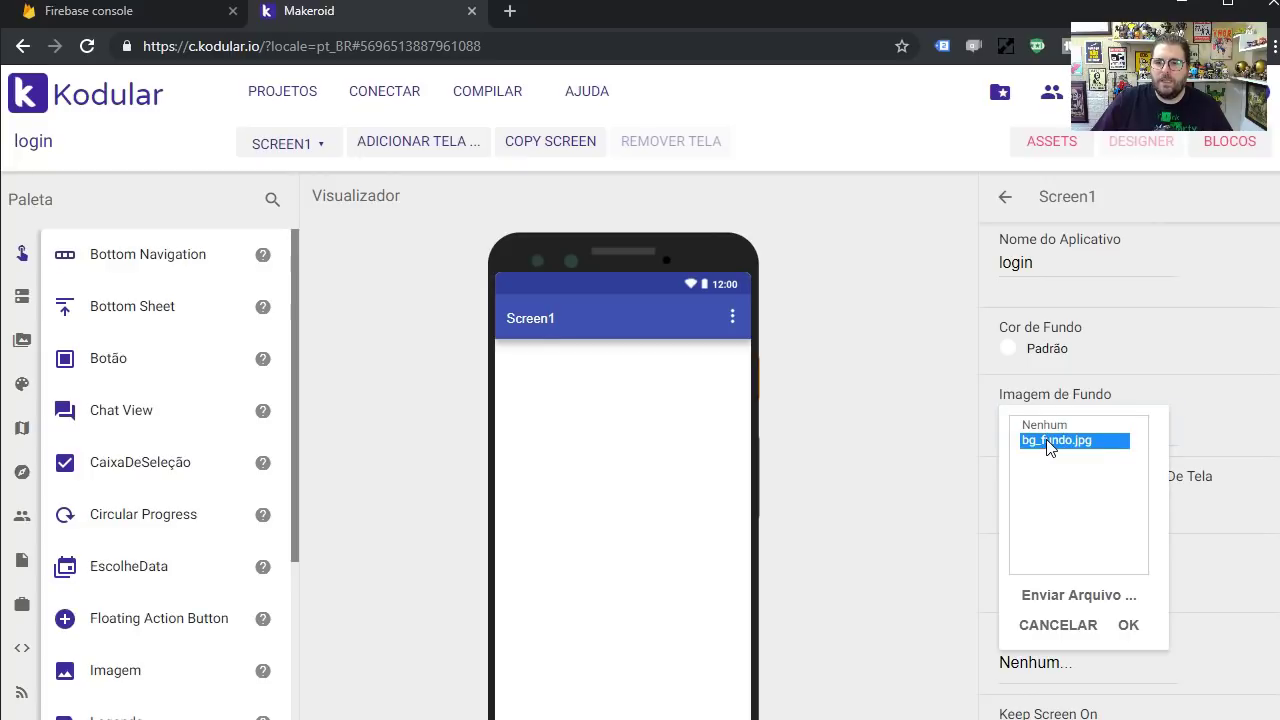
{"action": "left_click", "coordinate": [1138, 630]}
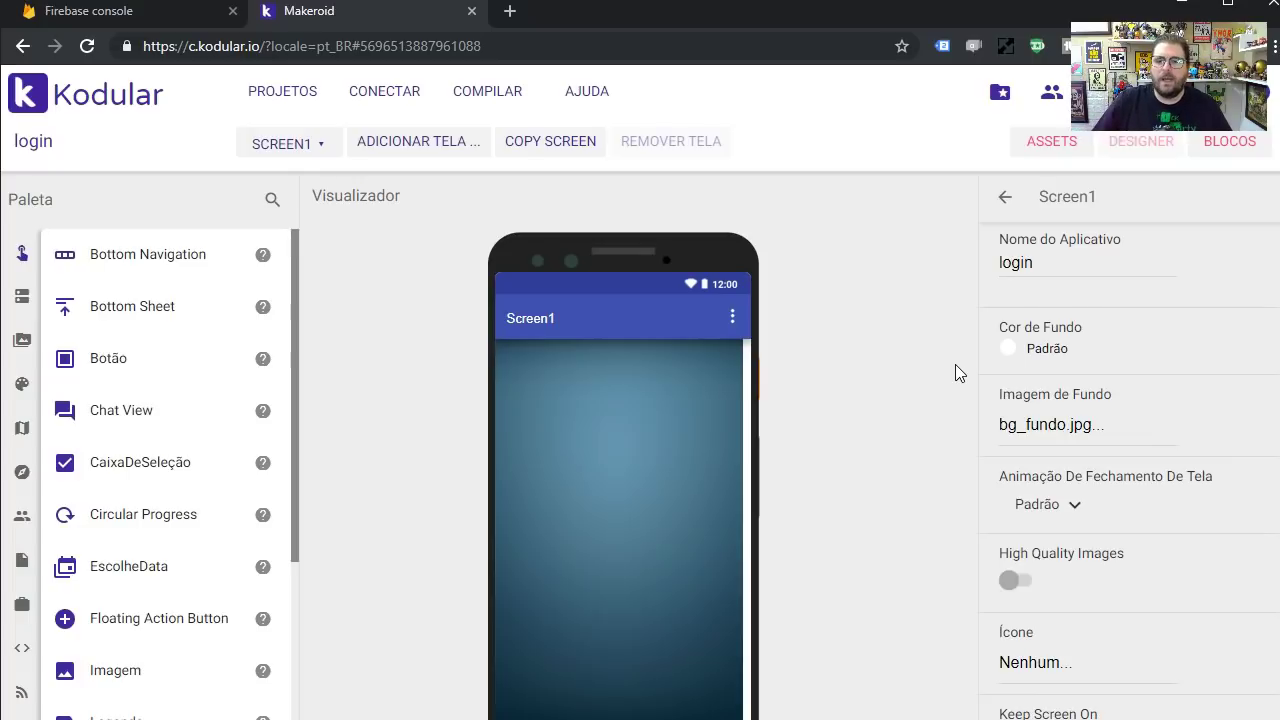
{"action": "scroll", "coordinate": [1158, 460], "scroll_direction": "down", "scroll_amount": 1}
{"action": "scroll", "coordinate": [1150, 440], "scroll_direction": "down", "scroll_amount": 3}
{"action": "scroll", "coordinate": [1150, 428], "scroll_direction": "down", "scroll_amount": 3}
{"action": "scroll", "coordinate": [1150, 428], "scroll_direction": "down", "scroll_amount": 3}
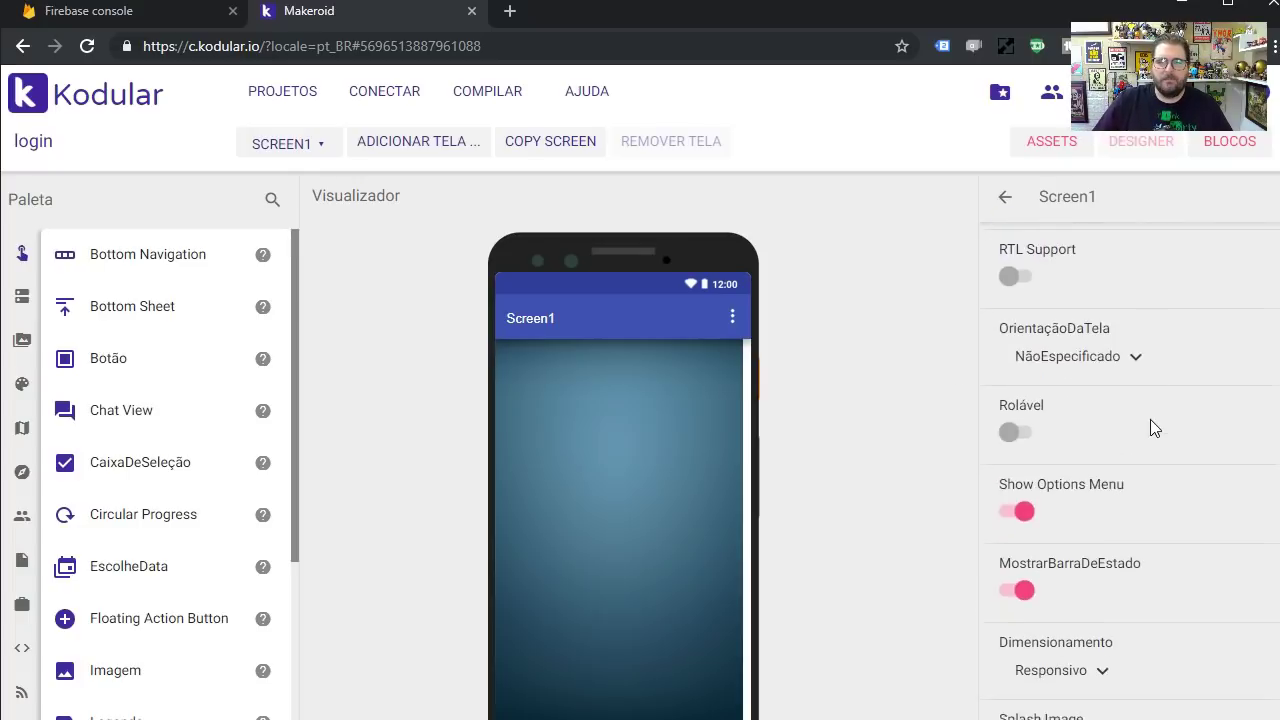
{"action": "scroll", "coordinate": [1117, 436], "scroll_direction": "down", "scroll_amount": 3}
{"action": "scroll", "coordinate": [1005, 412], "scroll_direction": "down", "scroll_amount": 3}
{"action": "scroll", "coordinate": [1014, 430], "scroll_direction": "up", "scroll_amount": 5}
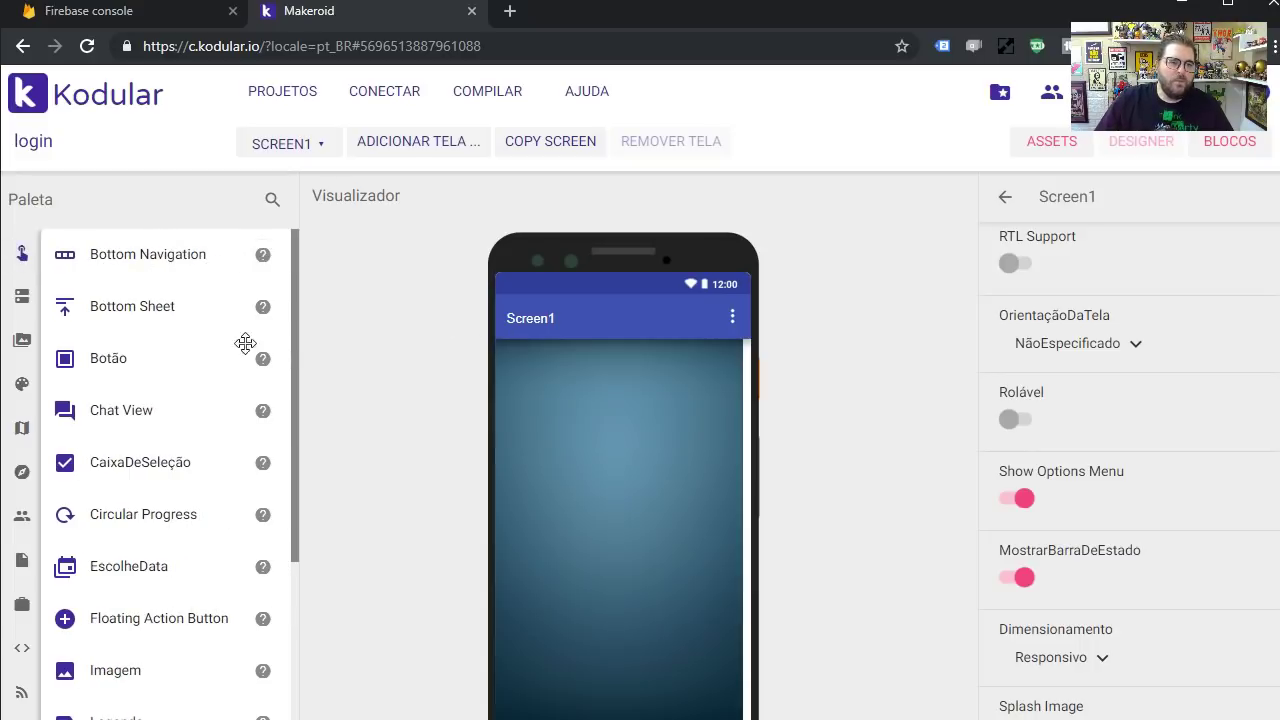
Place two text boxes in the middle of the phone screen
{"action": "scroll", "coordinate": [210, 360], "scroll_direction": "down", "scroll_amount": 2}
{"action": "scroll", "coordinate": [212, 370], "scroll_direction": "down", "scroll_amount": 2}
{"action": "scroll", "coordinate": [210, 390], "scroll_direction": "down", "scroll_amount": 3}
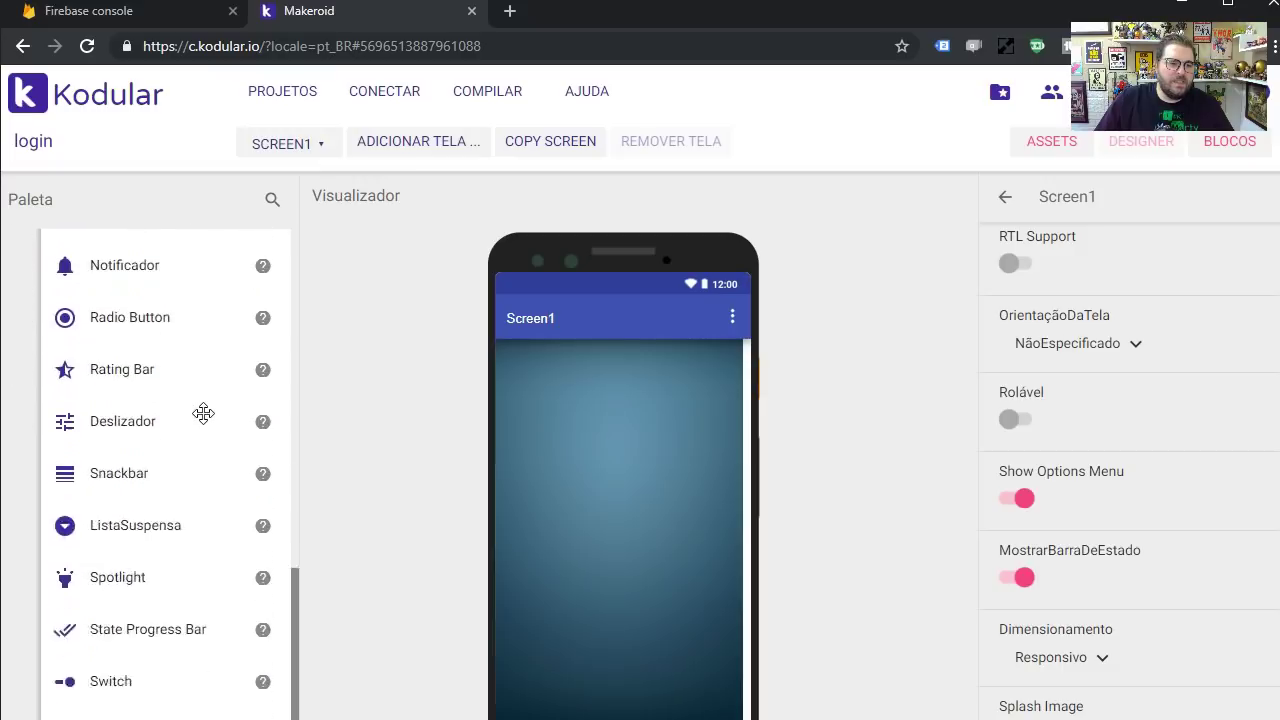
{"action": "scroll", "coordinate": [203, 414], "scroll_direction": "down", "scroll_amount": 3}
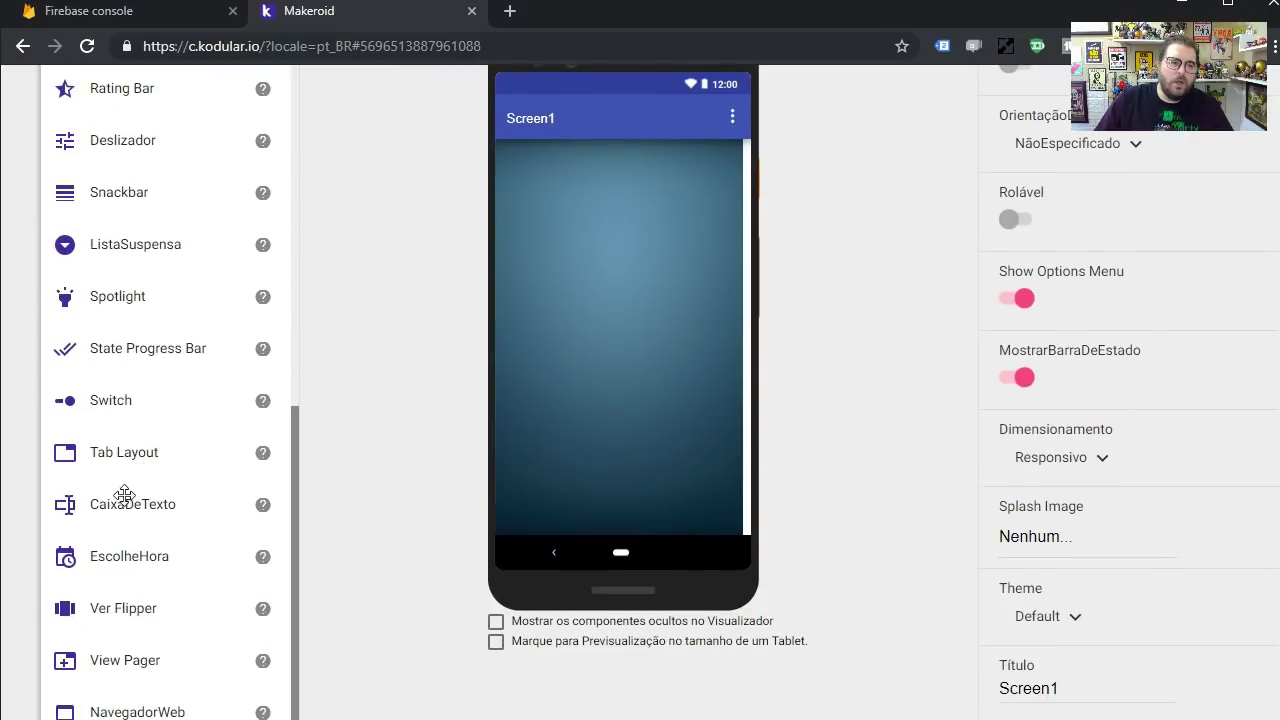
{"action": "left_click_drag", "start_coordinate": [130, 504], "coordinate": [647, 271]}
{"action": "left_click_drag", "start_coordinate": [106, 504], "coordinate": [620, 389]}
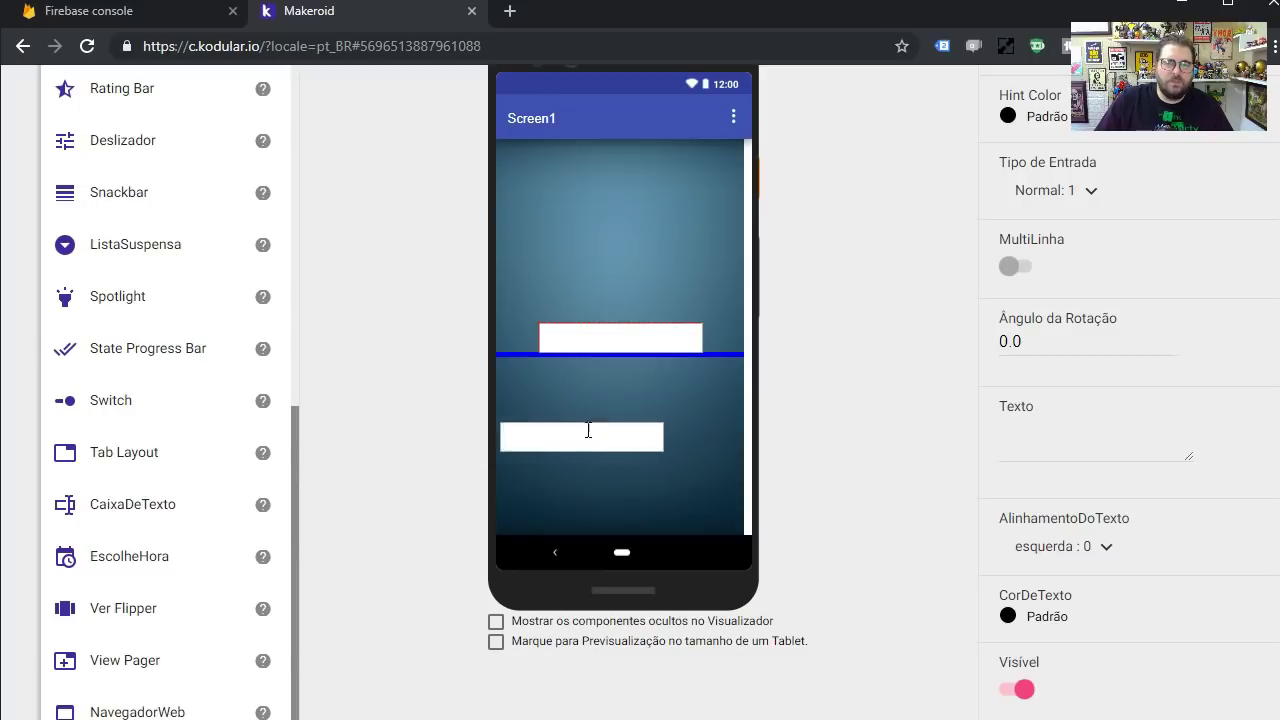
Add two buttons and a label below the text boxes
{"action": "scroll", "coordinate": [194, 340], "scroll_direction": "up", "scroll_amount": 3}
{"action": "scroll", "coordinate": [194, 340], "scroll_direction": "up", "scroll_amount": 3}
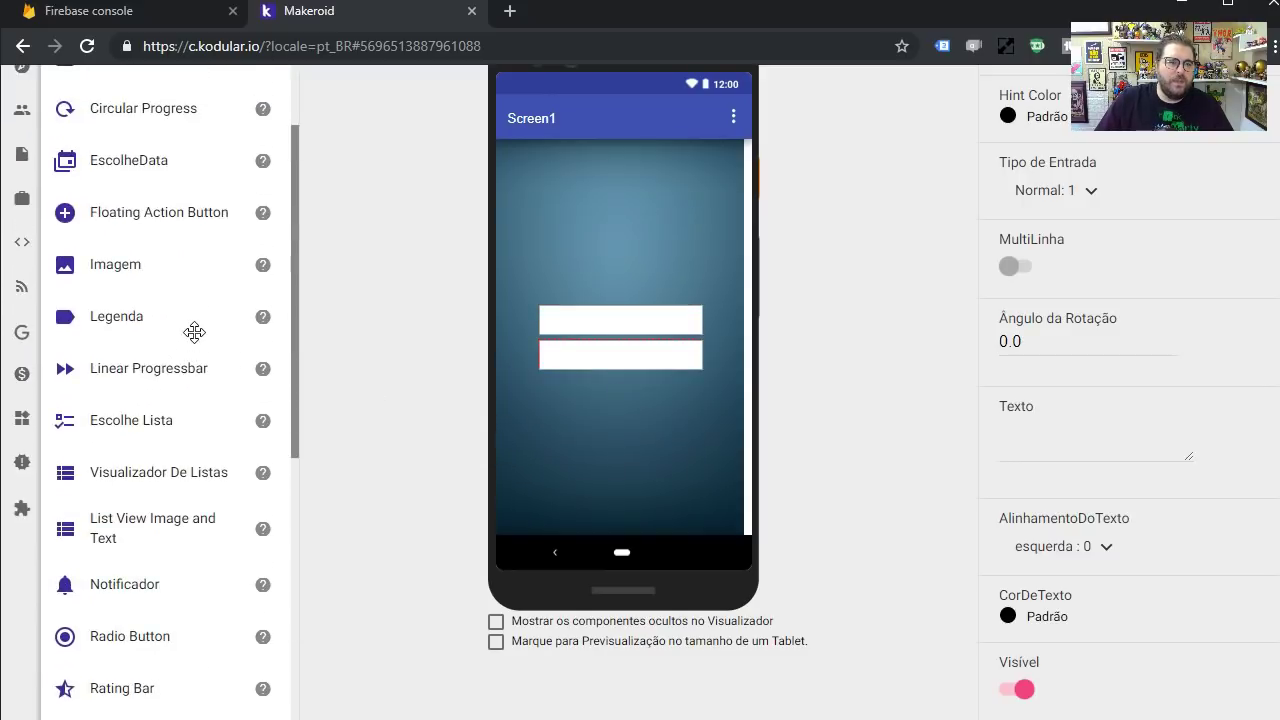
{"action": "scroll", "coordinate": [191, 331], "scroll_direction": "up", "scroll_amount": 2}
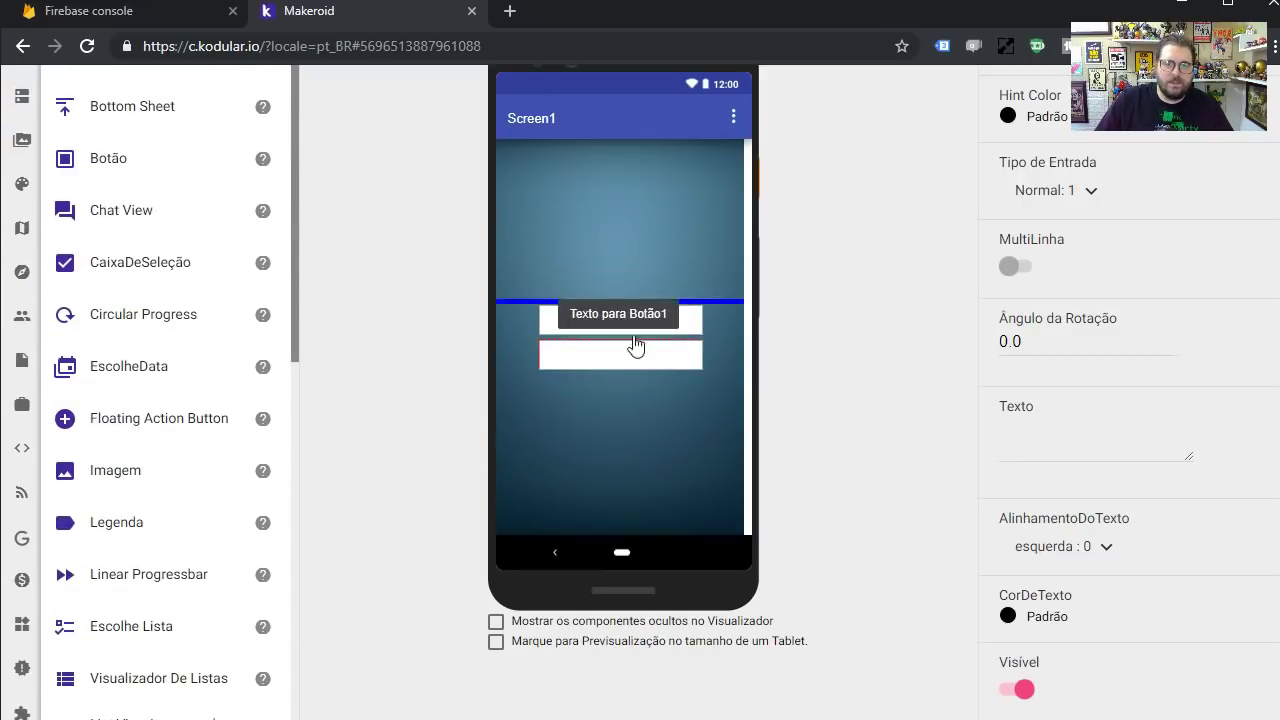
{"action": "left_click_drag", "start_coordinate": [60, 165], "coordinate": [605, 420]}
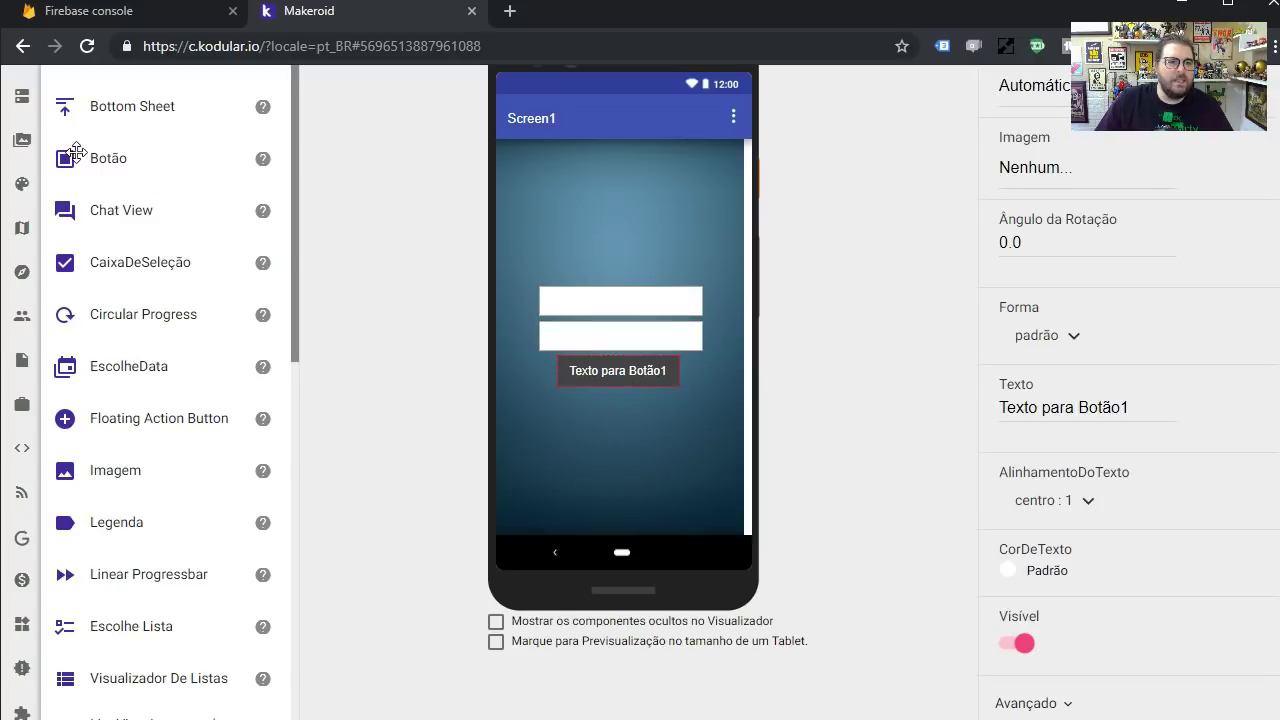
{"action": "left_click_drag", "start_coordinate": [78, 158], "coordinate": [618, 427]}
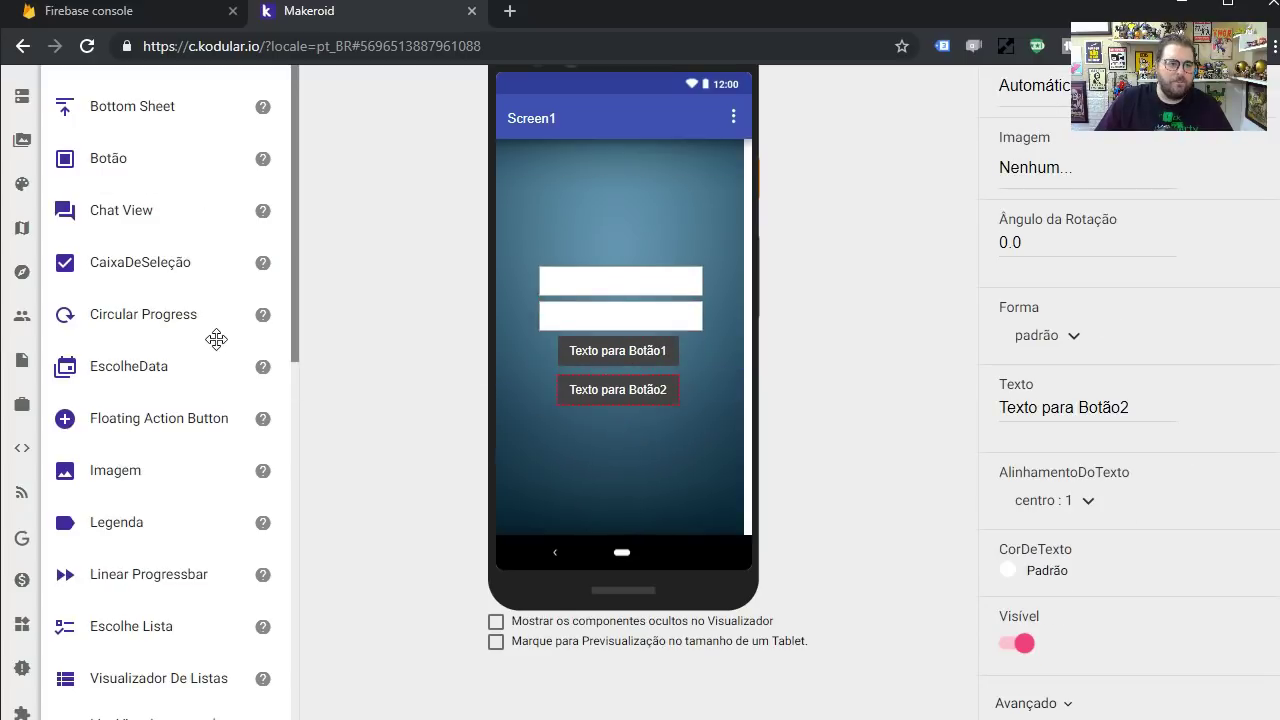
{"action": "scroll", "coordinate": [151, 390], "scroll_direction": "down", "scroll_amount": 1}
{"action": "mouse_move", "coordinate": [106, 424]}
{"action": "left_mouse_down"}
{"action": "mouse_move", "coordinate": [565, 493]}
{"action": "mouse_move", "coordinate": [625, 462]}
{"action": "left_mouse_up"}
{"action": "scroll", "coordinate": [177, 288], "scroll_direction": "up", "scroll_amount": 1}
{"action": "scroll", "coordinate": [321, 246], "scroll_direction": "up", "scroll_amount": 2}
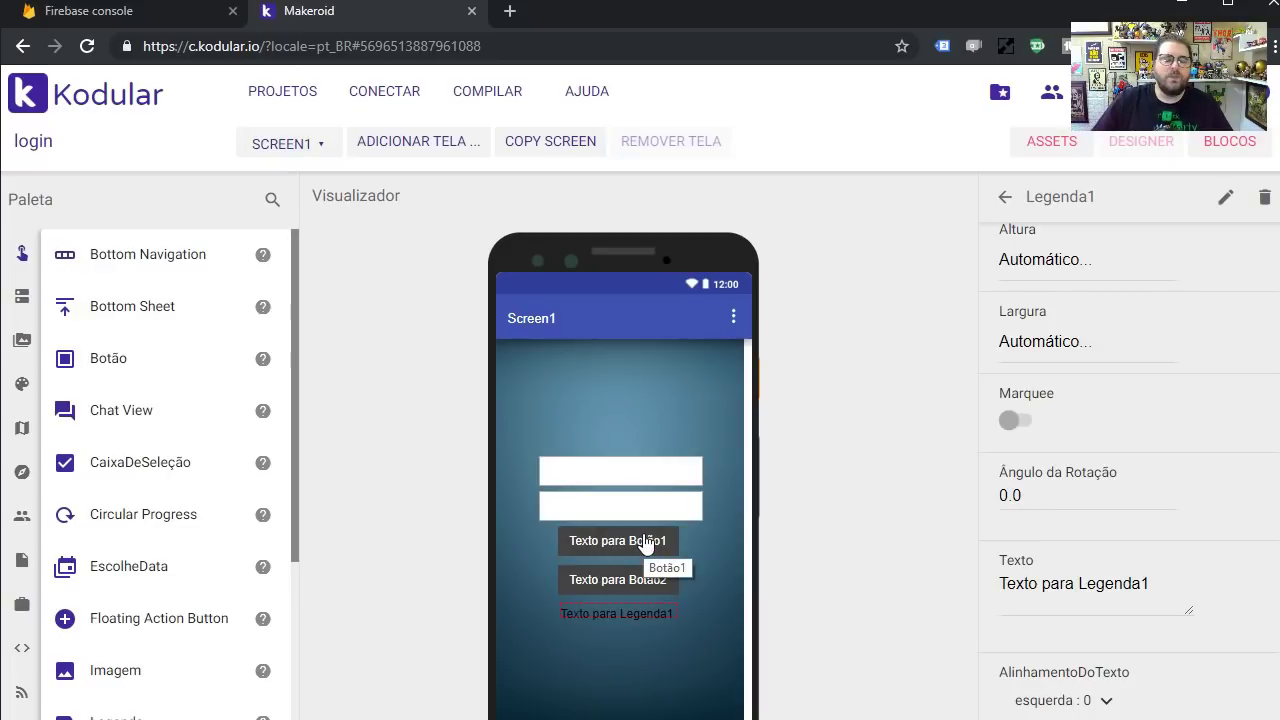
Rename the two text boxes to inp_Email and inp_Senha
{"action": "left_click", "coordinate": [654, 474]}
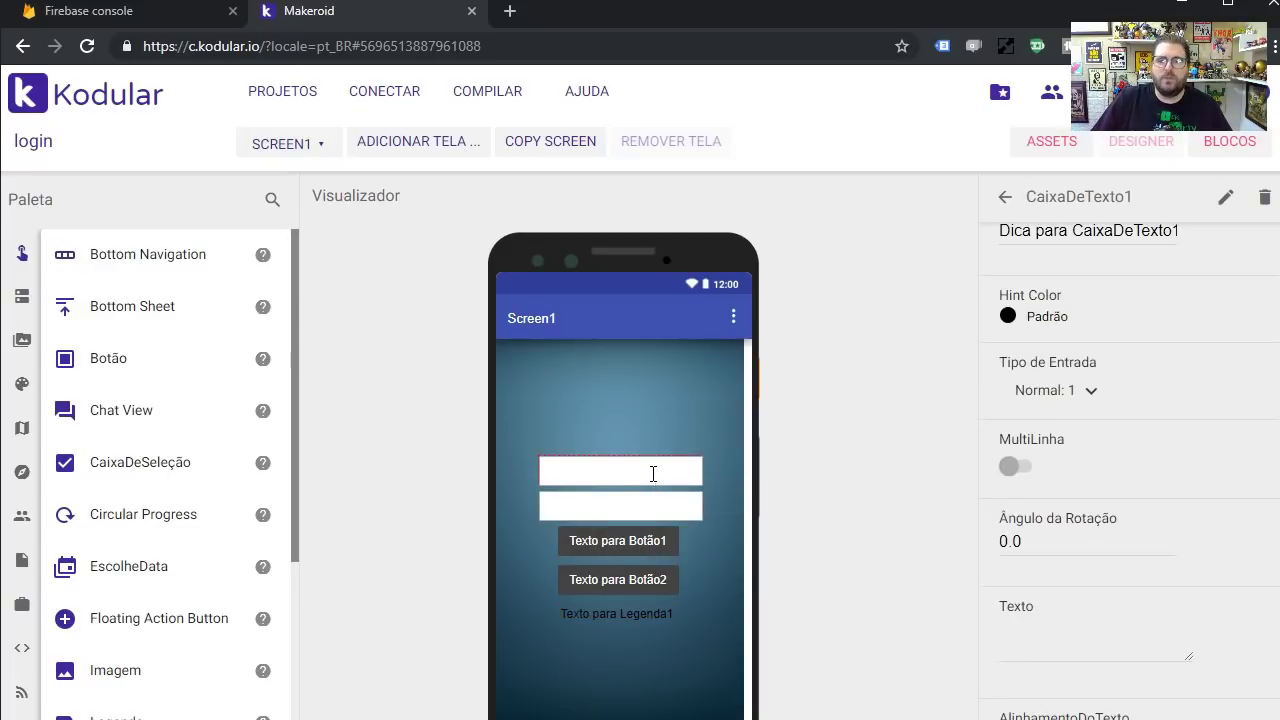
{"action": "left_click", "coordinate": [1225, 197]}
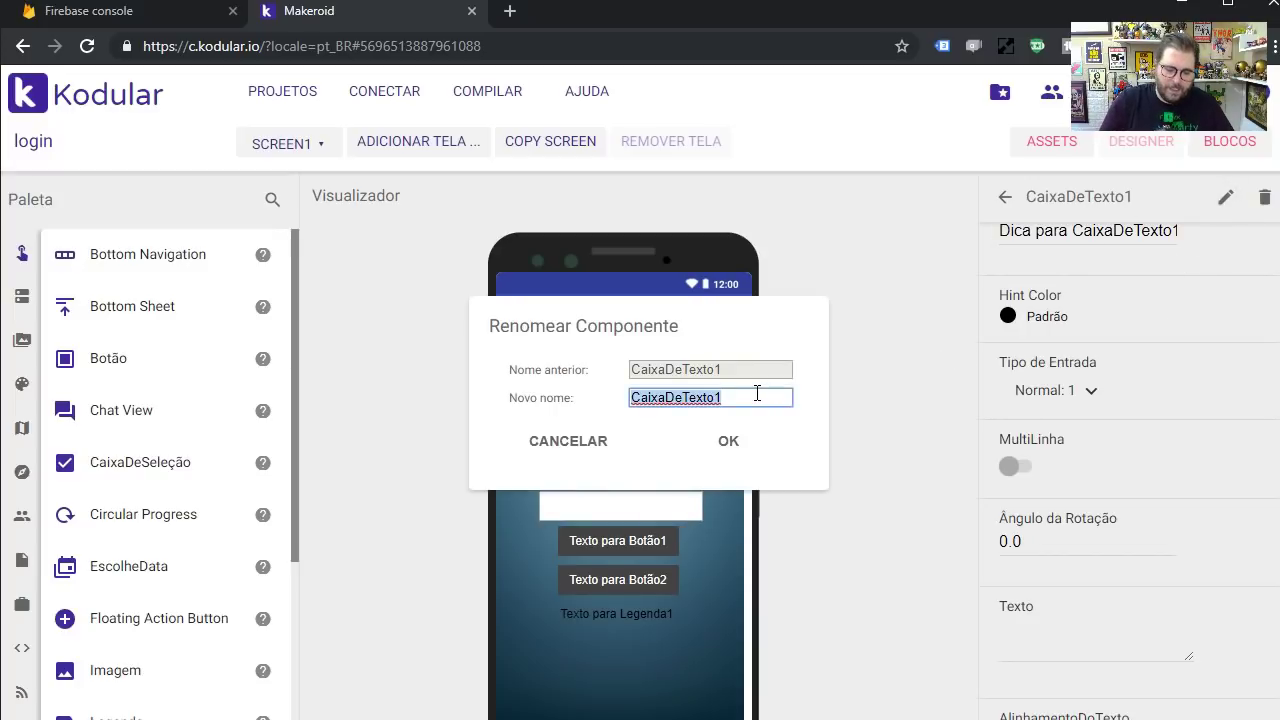
{"action": "type", "text": "l"}
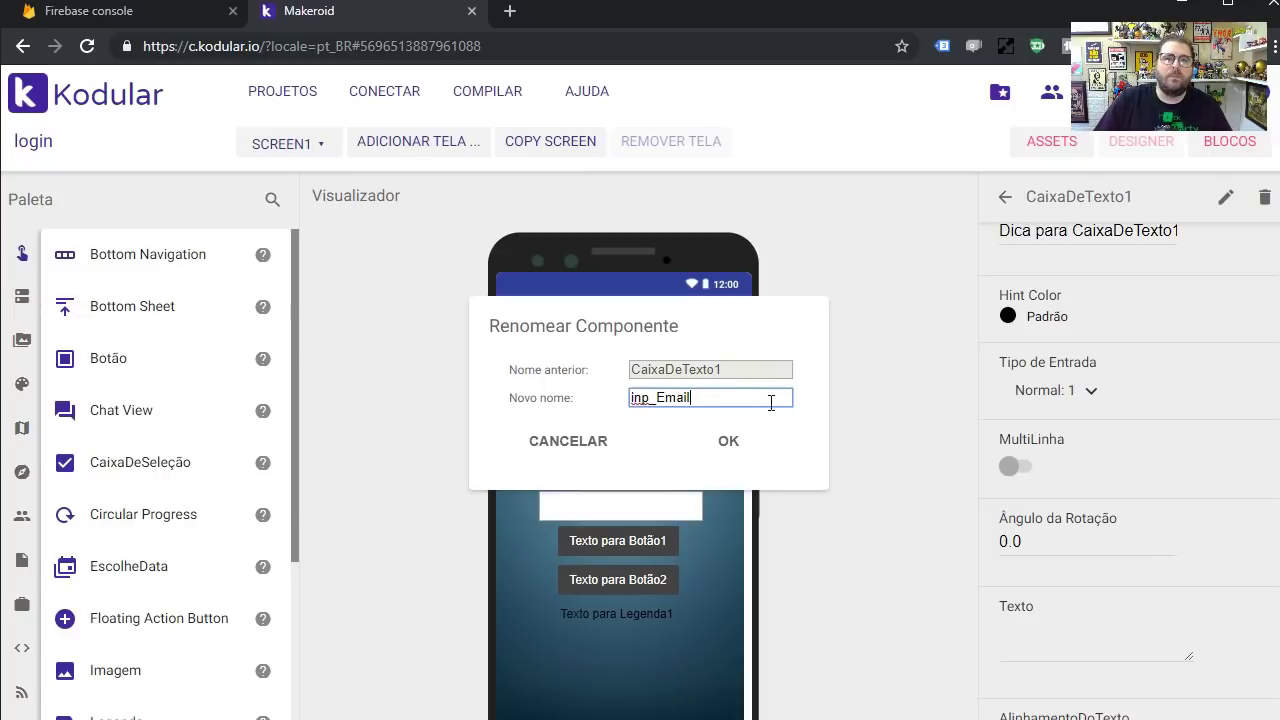
{"action": "left_click", "coordinate": [740, 443]}
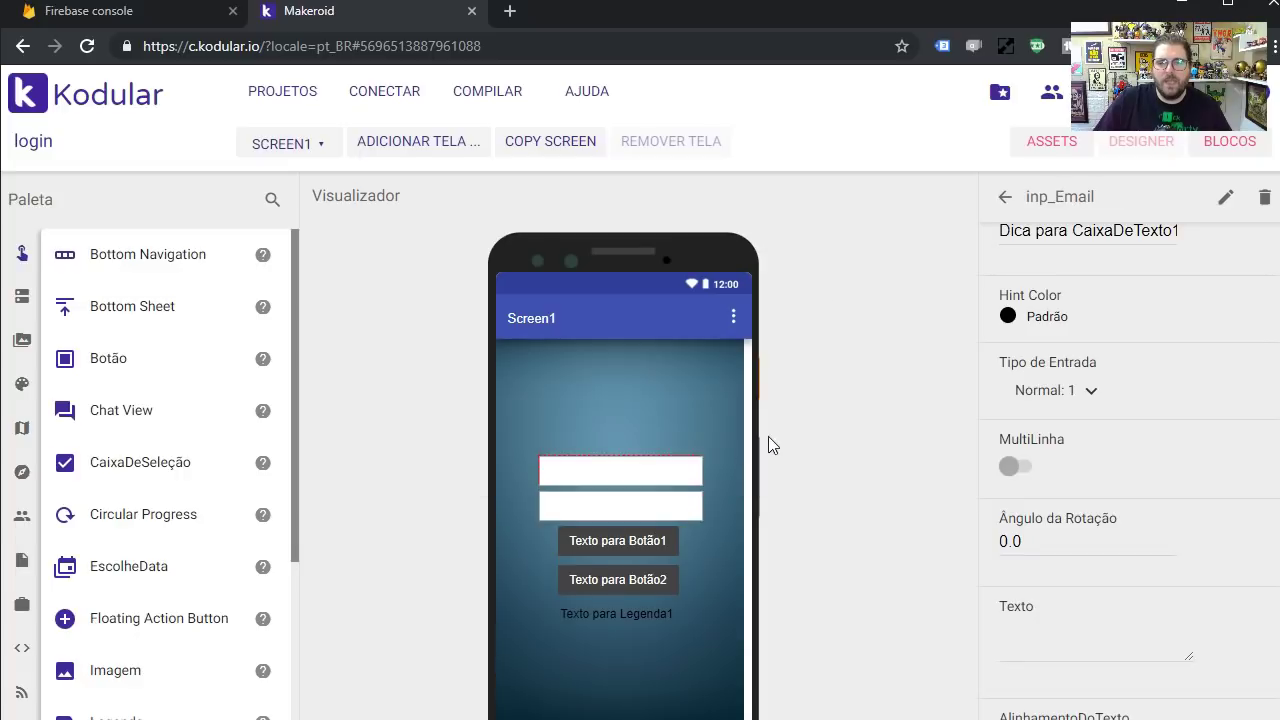
{"action": "left_click", "coordinate": [638, 504]}
{"action": "left_click", "coordinate": [1225, 197]}
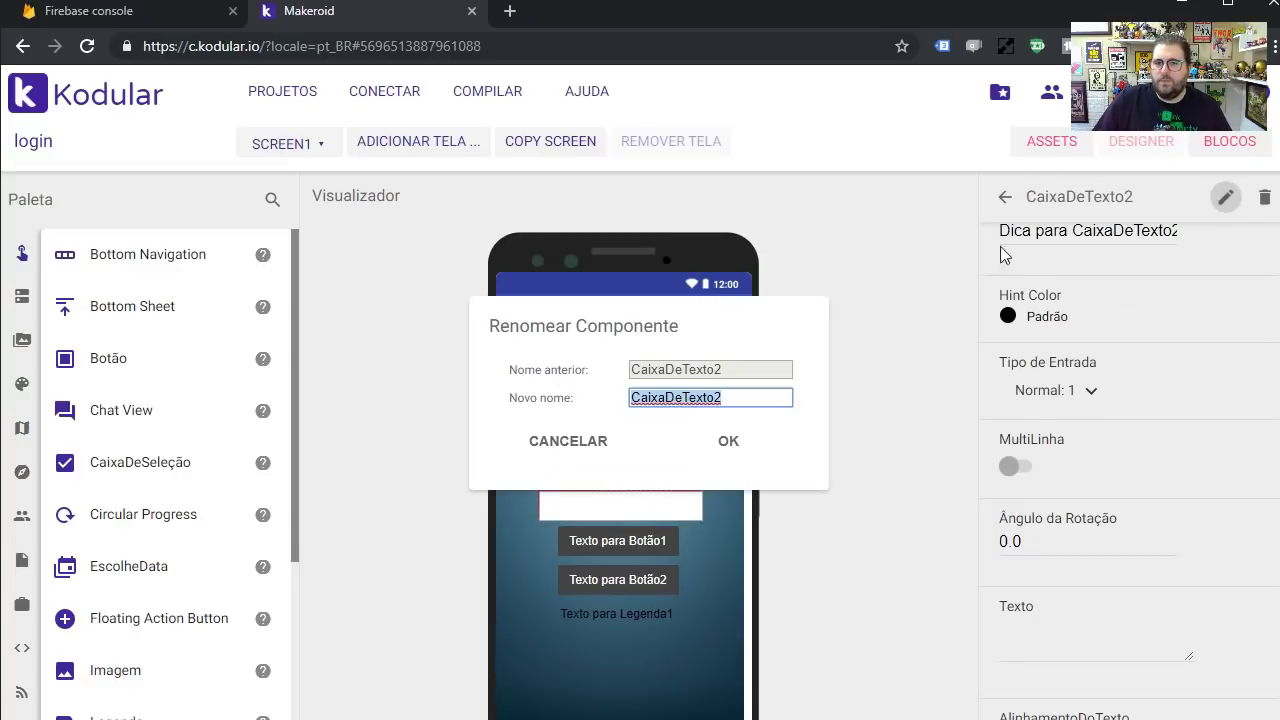
{"action": "type", "text": "l"}
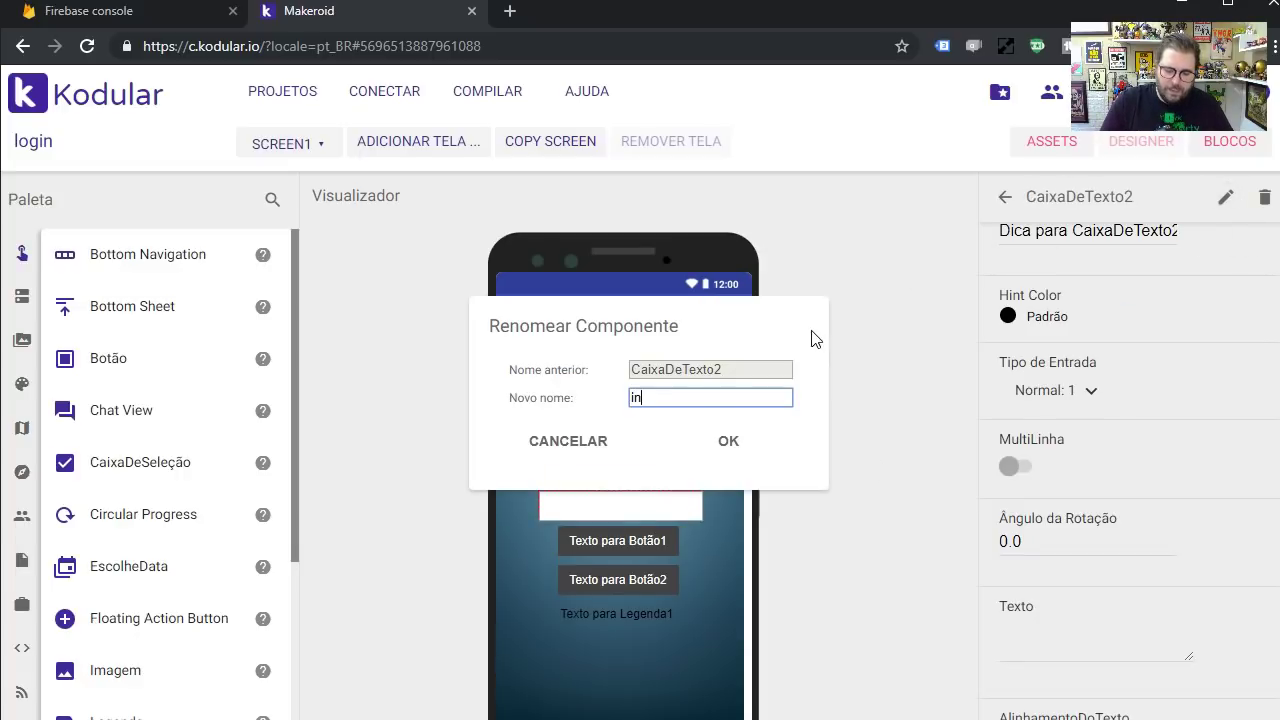
{"action": "type", "text": "p_Senha"}
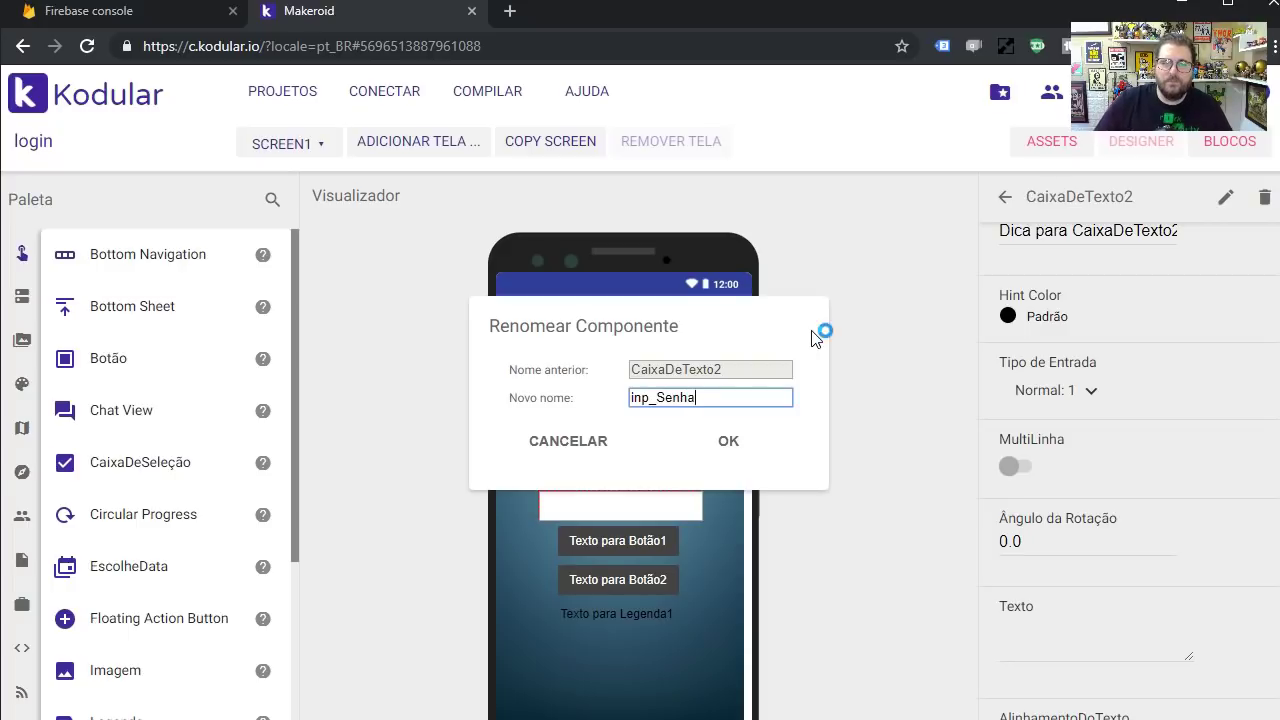
{"action": "left_click", "coordinate": [728, 441]}
Rename the two buttons to btn_Login and btn_Cadastro
{"action": "left_click", "coordinate": [641, 553]}
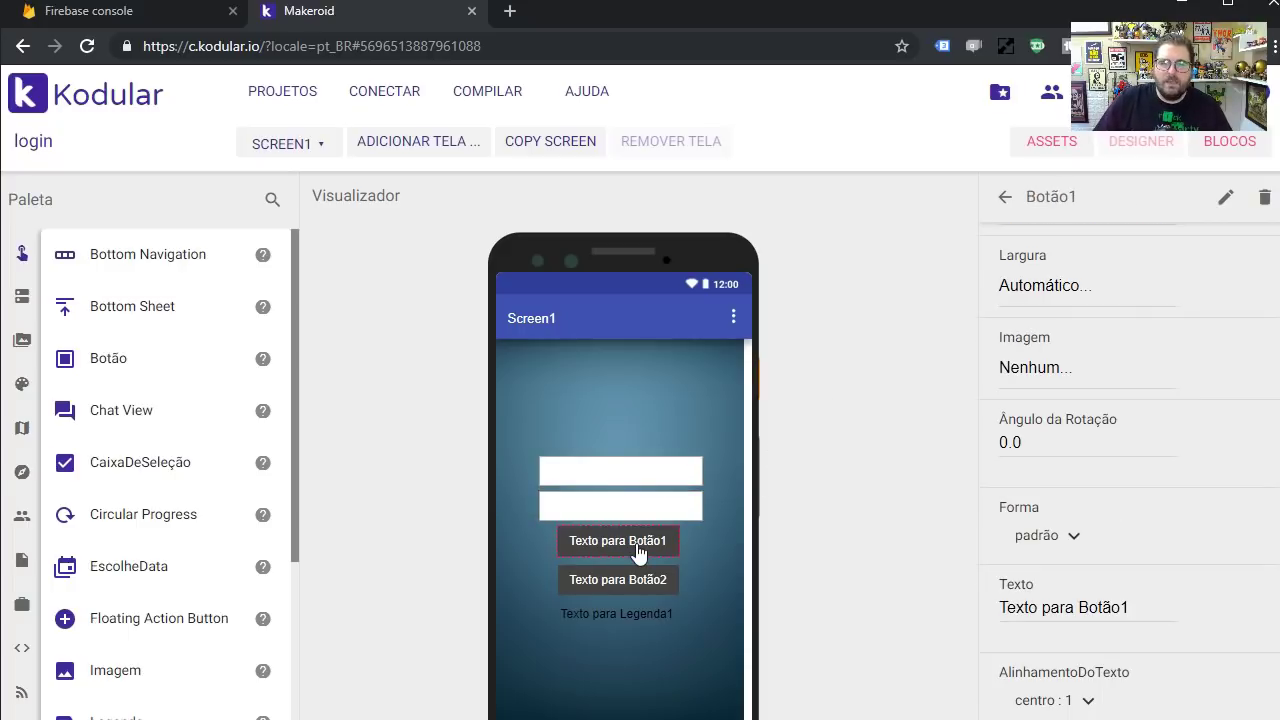
{"action": "left_click", "coordinate": [1225, 197]}
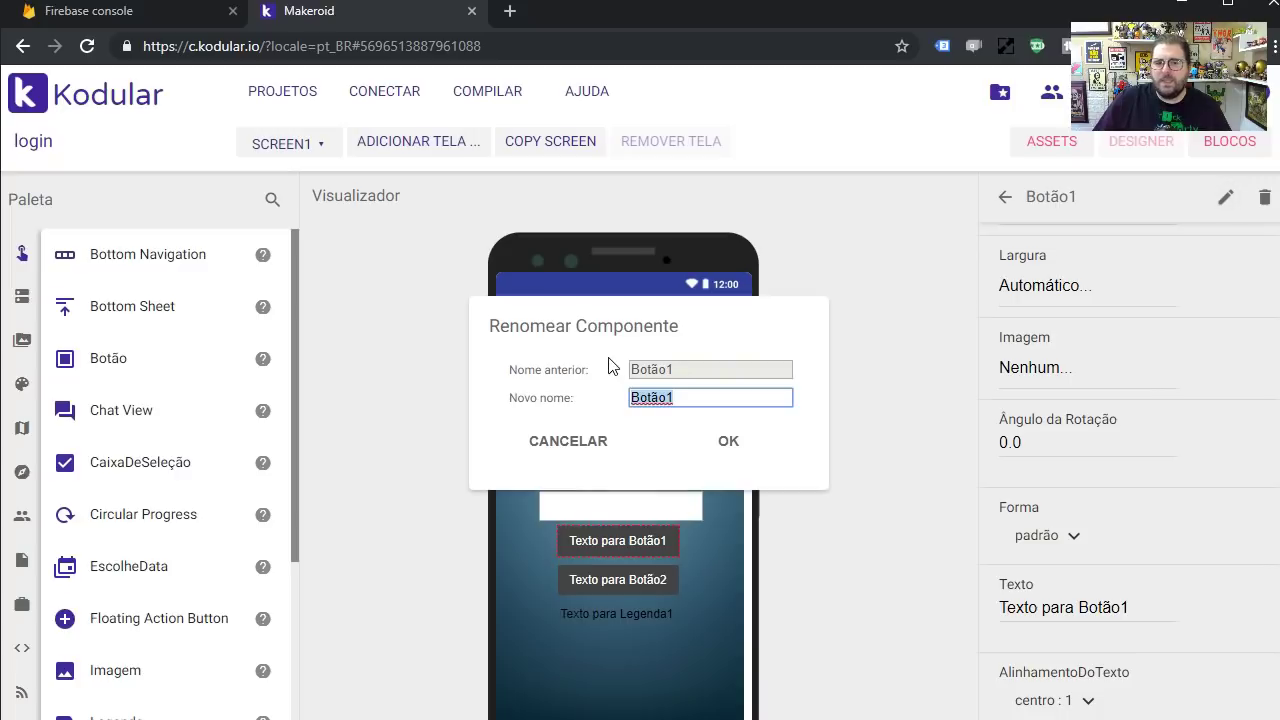
{"action": "type", "text": "btn_"}
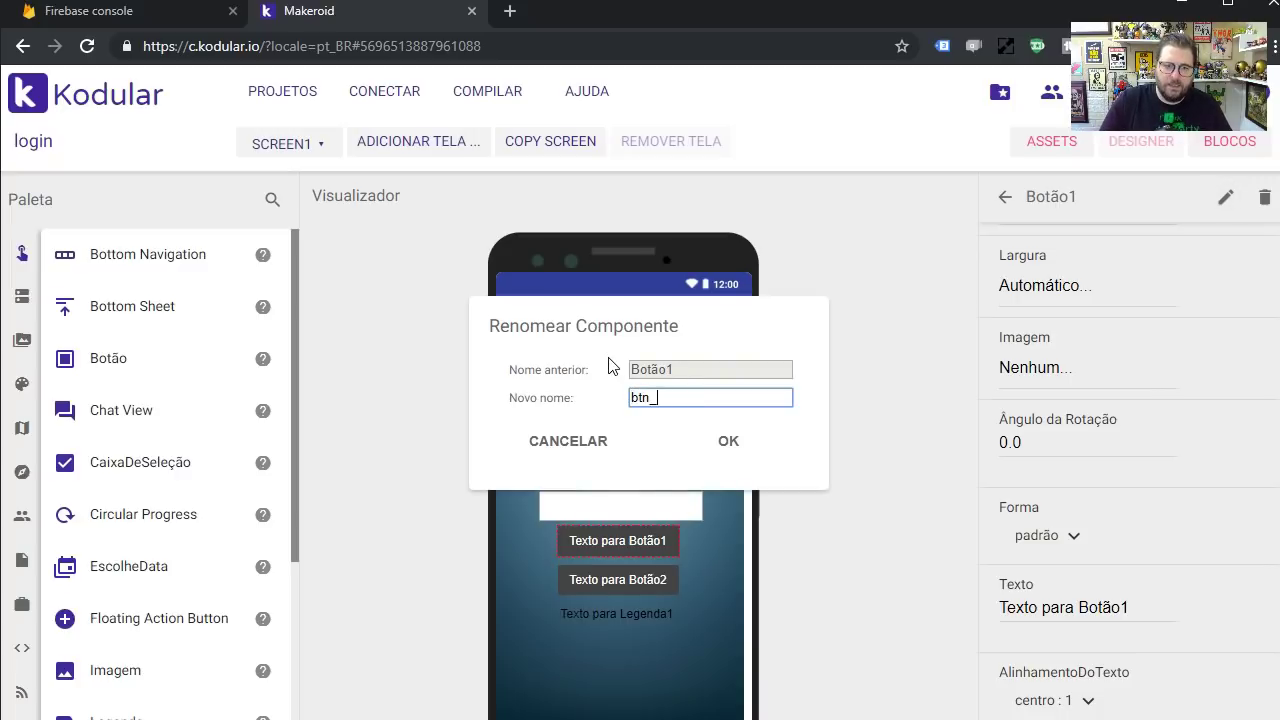
{"action": "type", "text": "Login"}
{"action": "key", "text": "Return"}
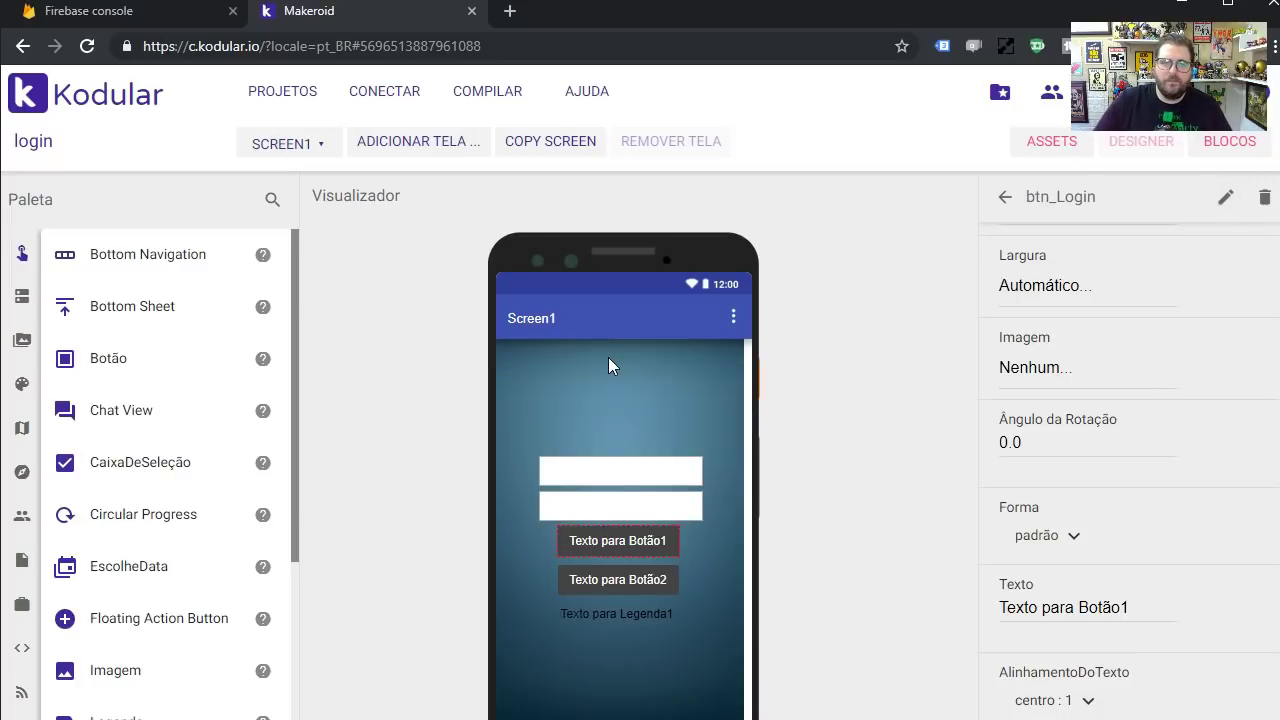
{"action": "left_click", "coordinate": [645, 580]}
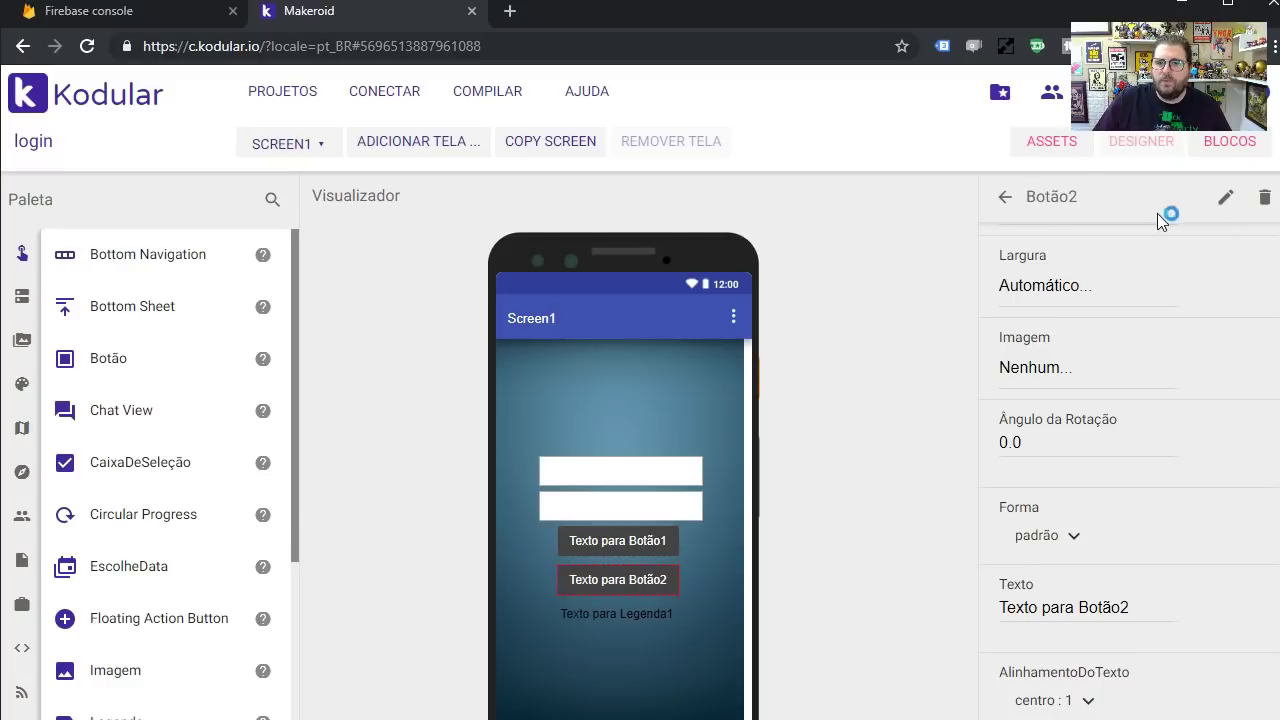
{"action": "left_click", "coordinate": [1225, 197]}
{"action": "type", "text": "btn_C"}
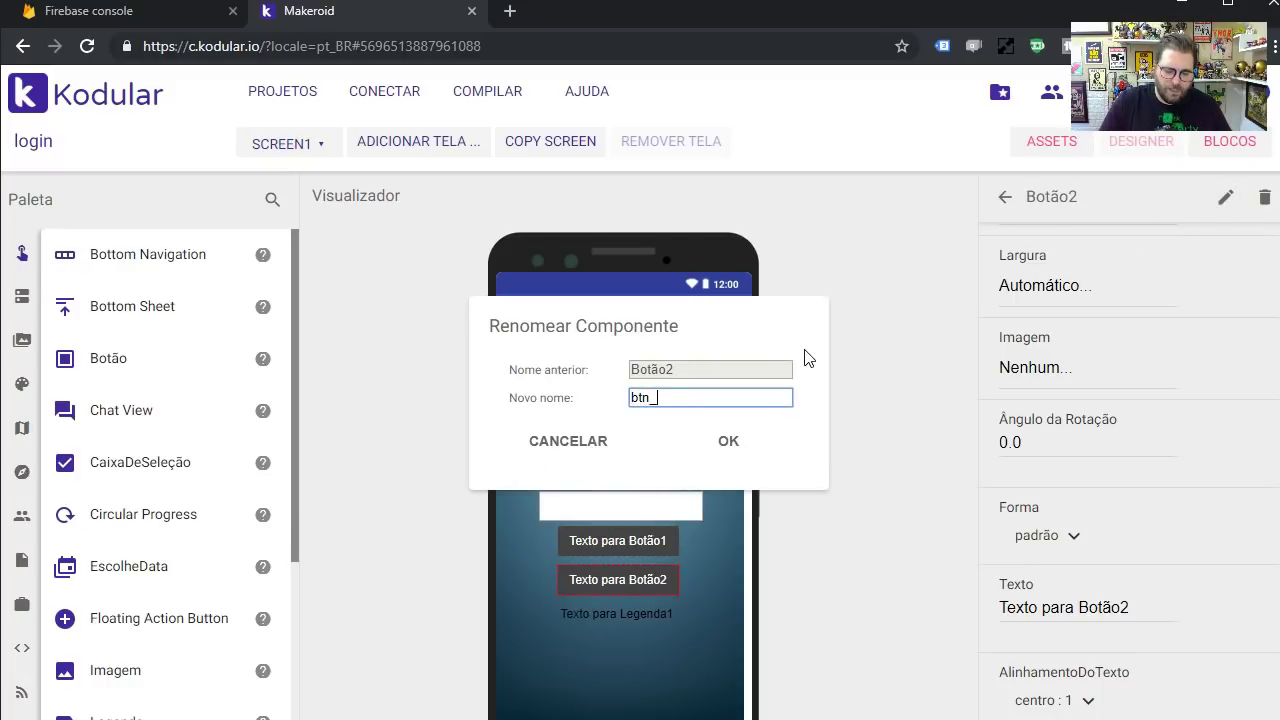
{"action": "type", "text": "adastro"}
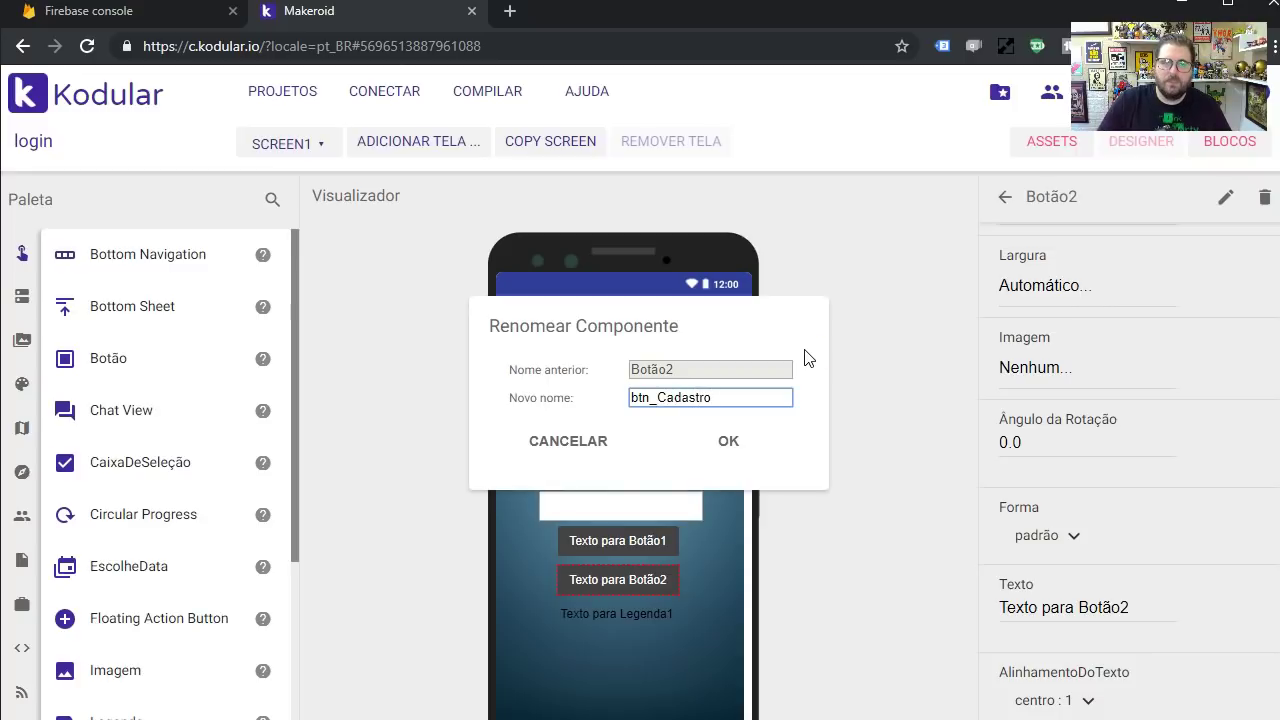
{"action": "key", "text": "Return"}
Rename the label to lbl_Status
{"action": "left_click", "coordinate": [630, 612]}
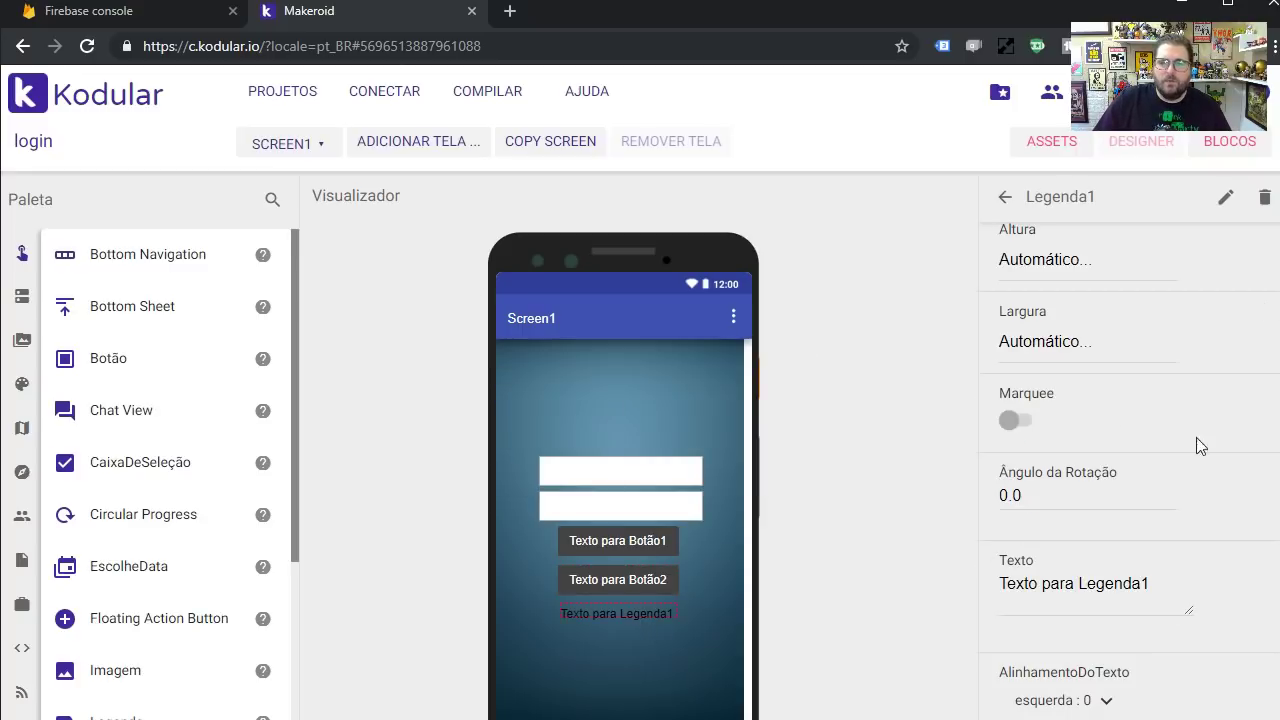
{"action": "left_click", "coordinate": [1225, 197]}
{"action": "type", "text": "lbl_Stat"}
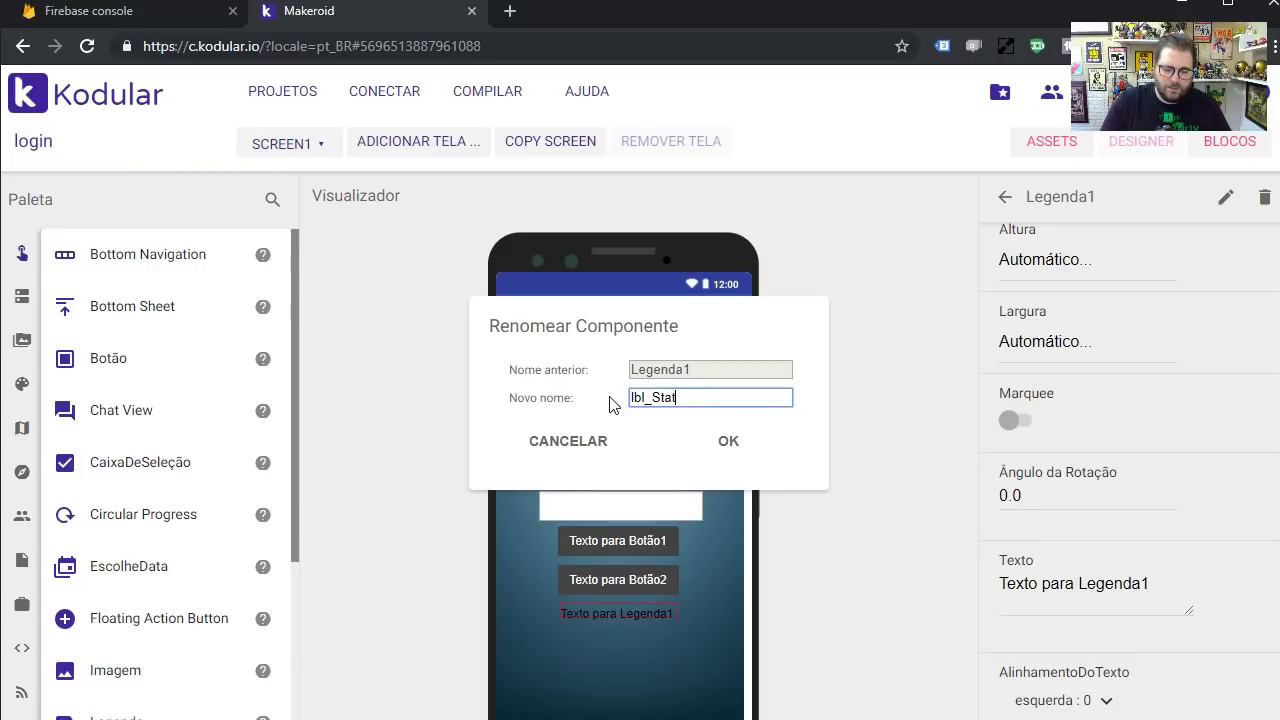
{"action": "type", "text": "us"}
{"action": "key", "text": "Return"}
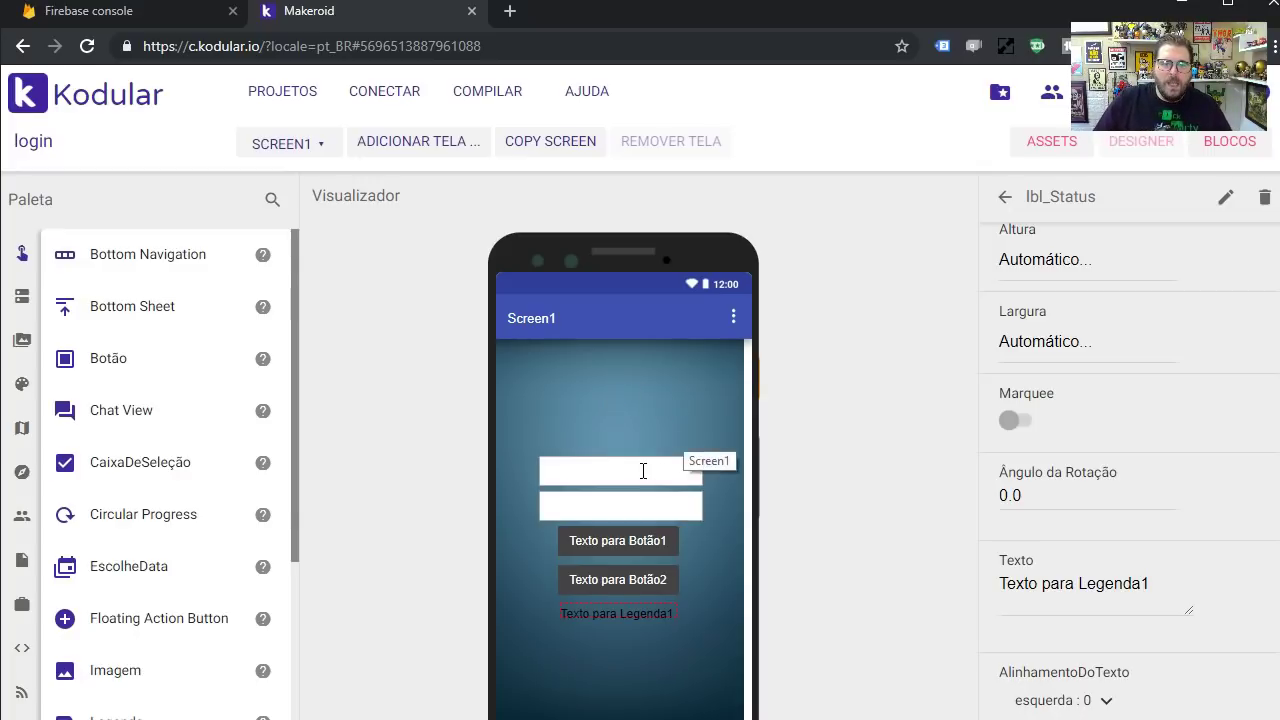
Give inp_Email the hint 'Digite seu e-mail' and input type Email: 4
{"action": "left_click", "coordinate": [600, 474]}
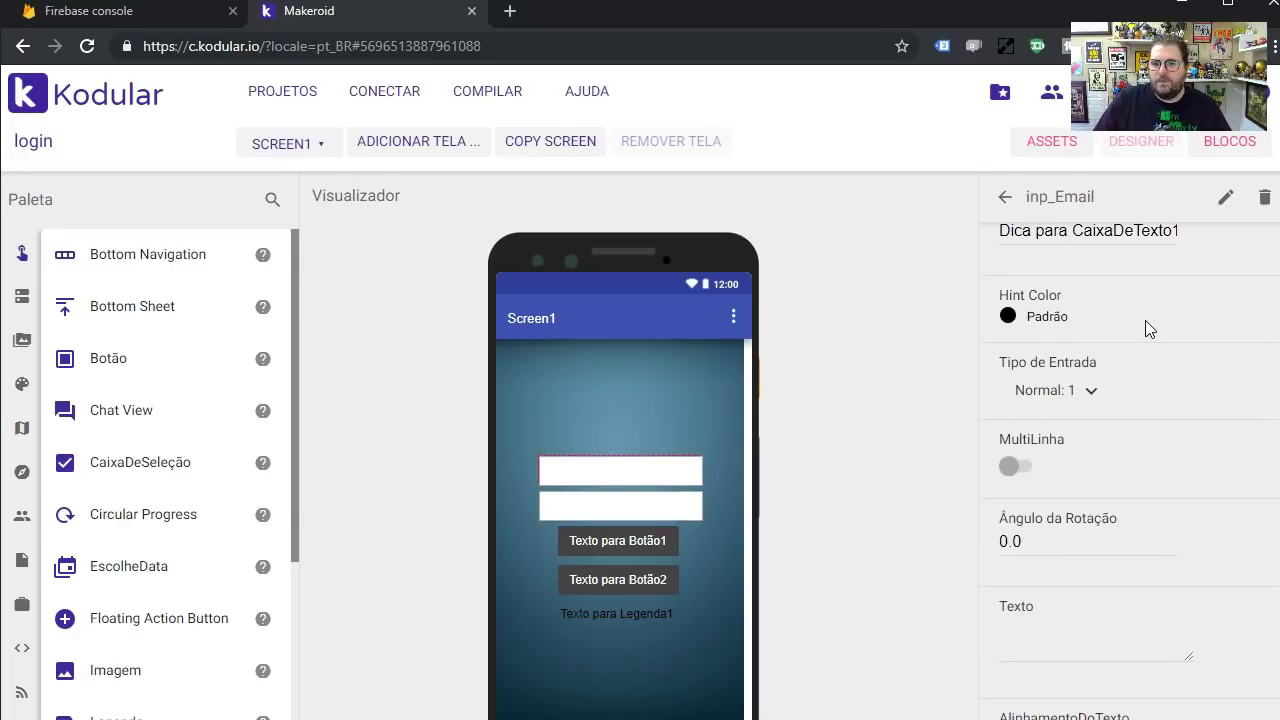
{"action": "scroll", "coordinate": [1145, 322], "scroll_direction": "up", "scroll_amount": 4}
{"action": "scroll", "coordinate": [1145, 322], "scroll_direction": "down", "scroll_amount": 2}
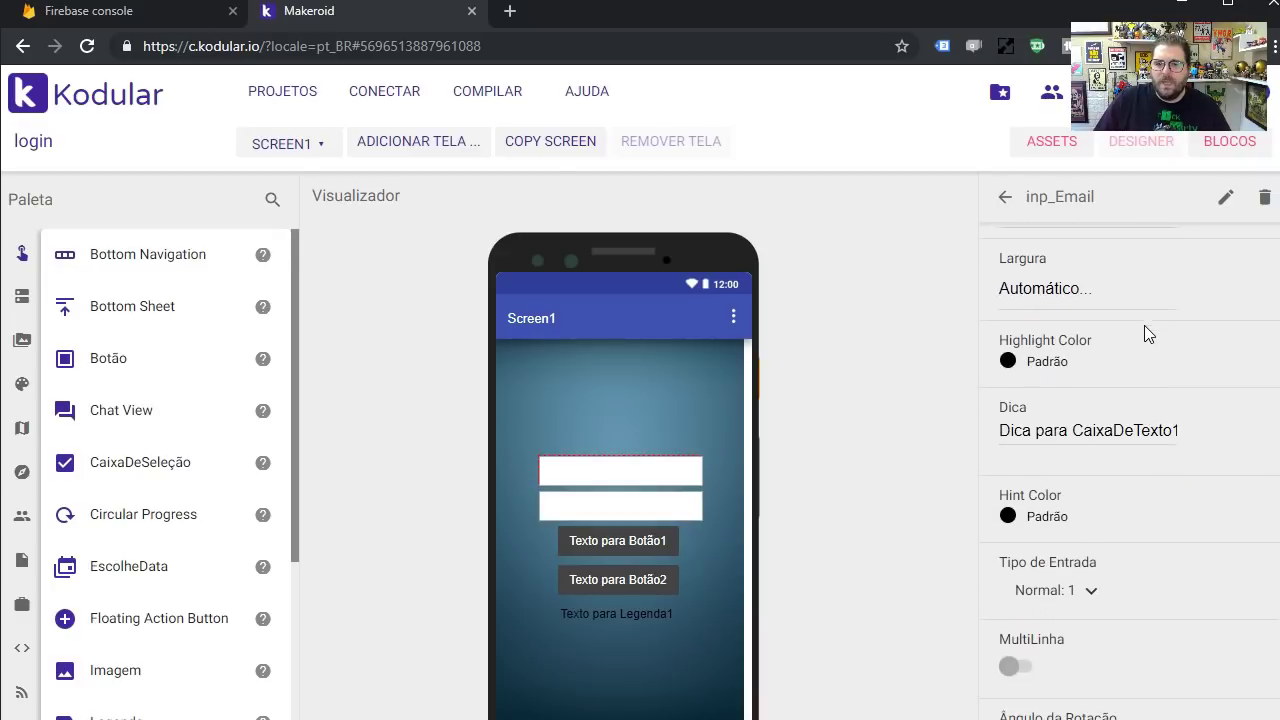
{"action": "double_click", "coordinate": [1090, 430]}
{"action": "left_click", "coordinate": [1090, 430]}
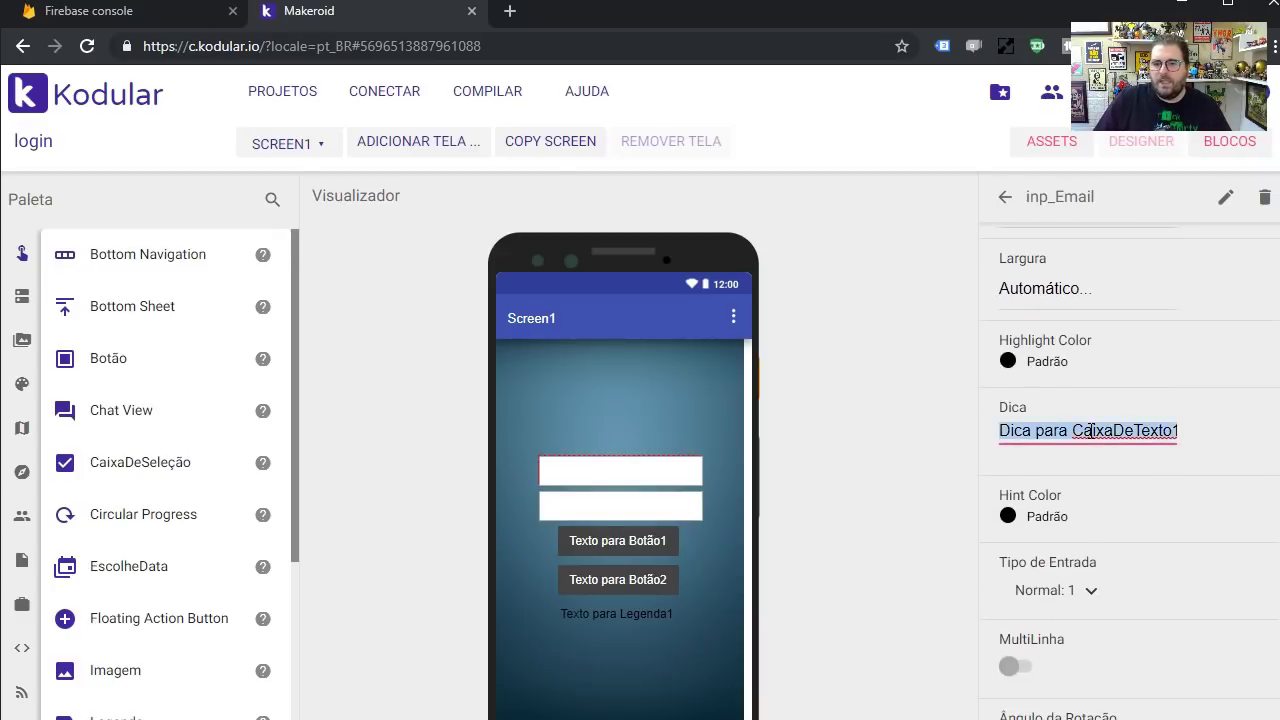
{"action": "type", "text": "Digite seu e-mail"}
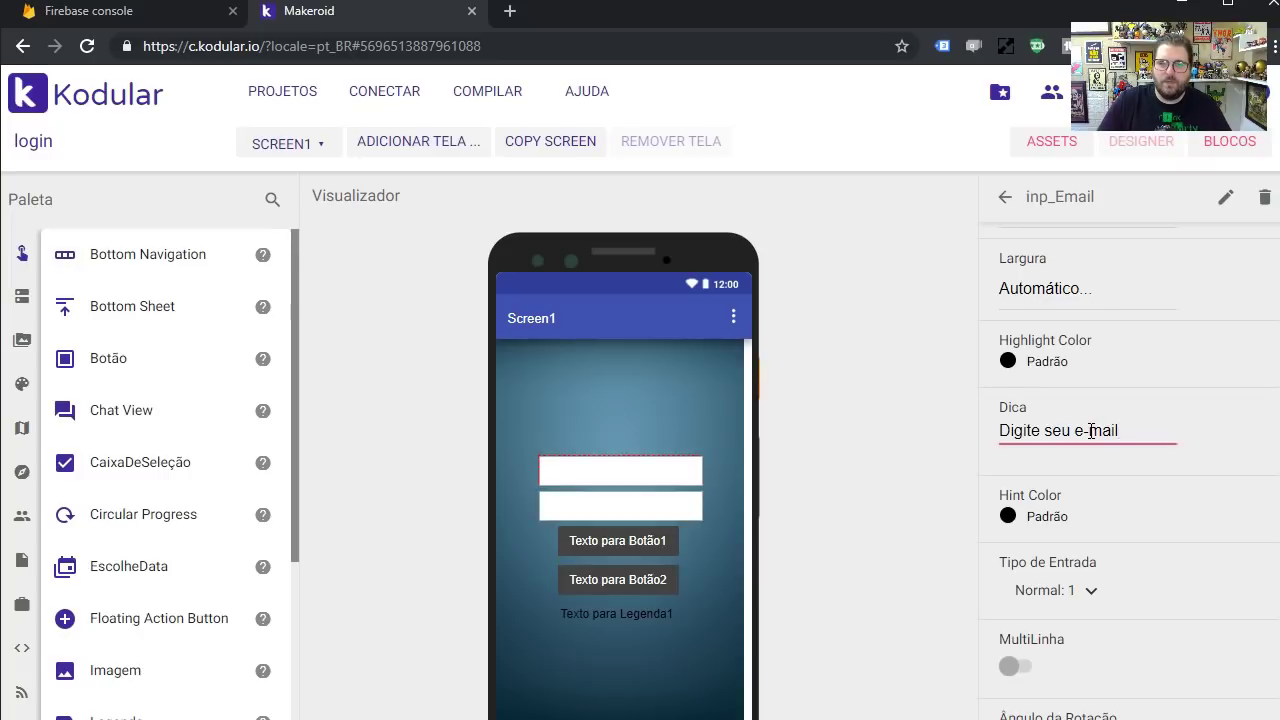
{"action": "key", "text": "Return"}
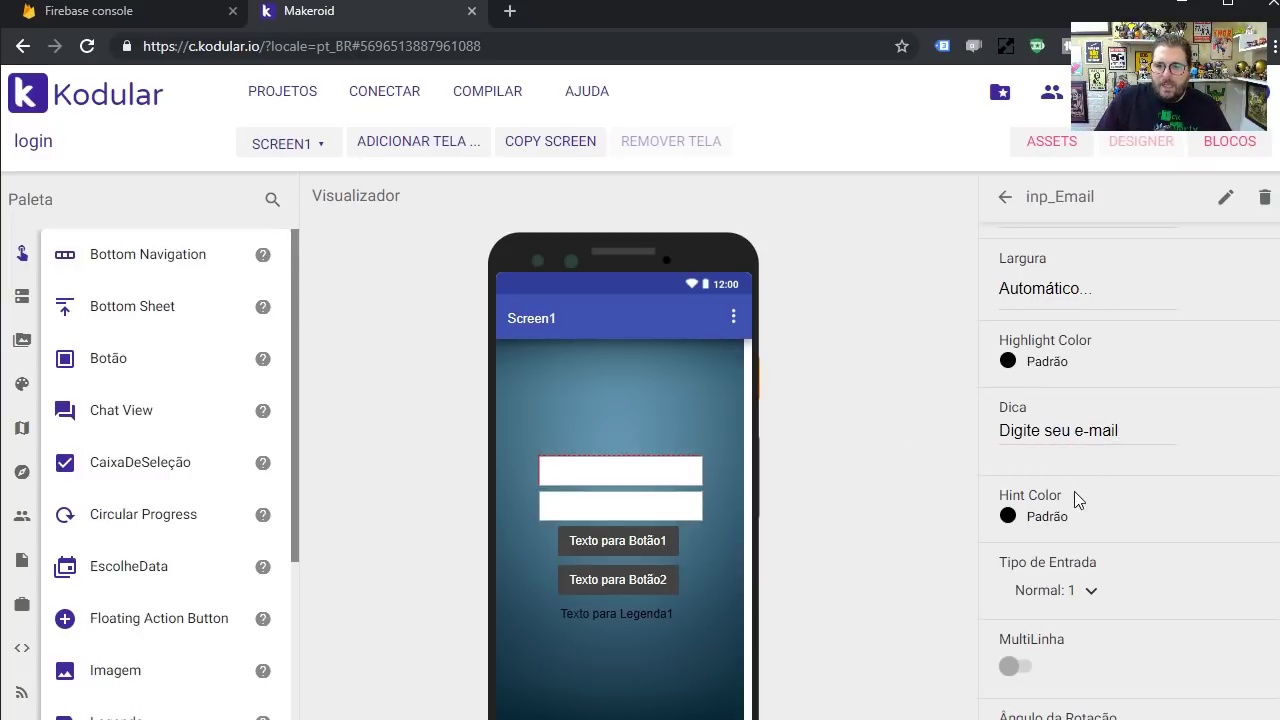
{"action": "scroll", "coordinate": [1074, 491], "scroll_direction": "down", "scroll_amount": 2}
{"action": "scroll", "coordinate": [1112, 508], "scroll_direction": "up", "scroll_amount": 1}
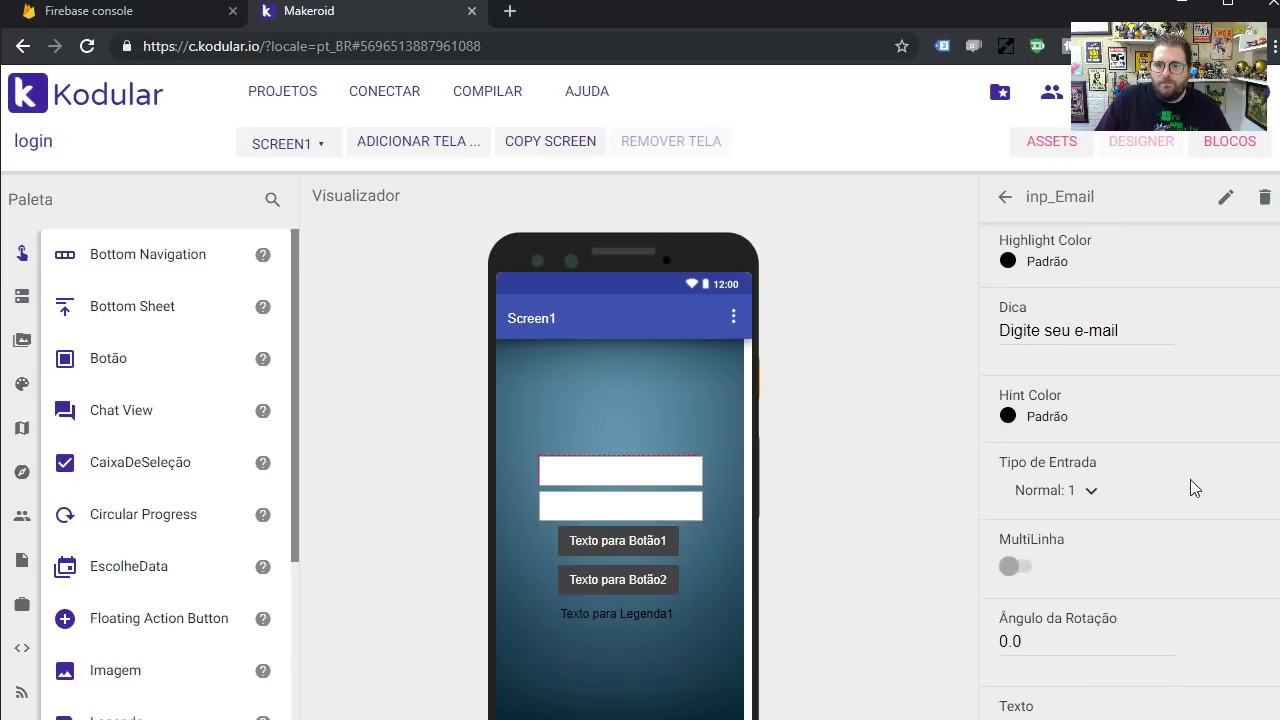
{"action": "left_click", "coordinate": [1077, 491]}
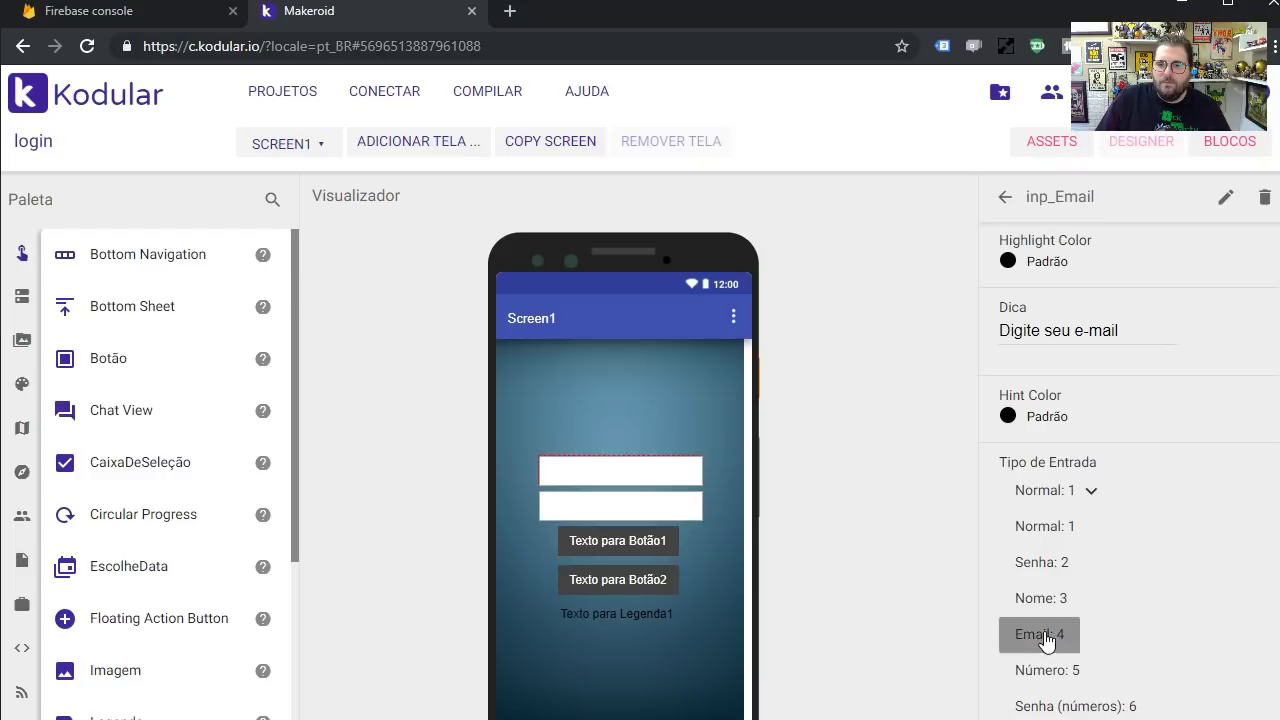
{"action": "left_click", "coordinate": [1080, 638]}
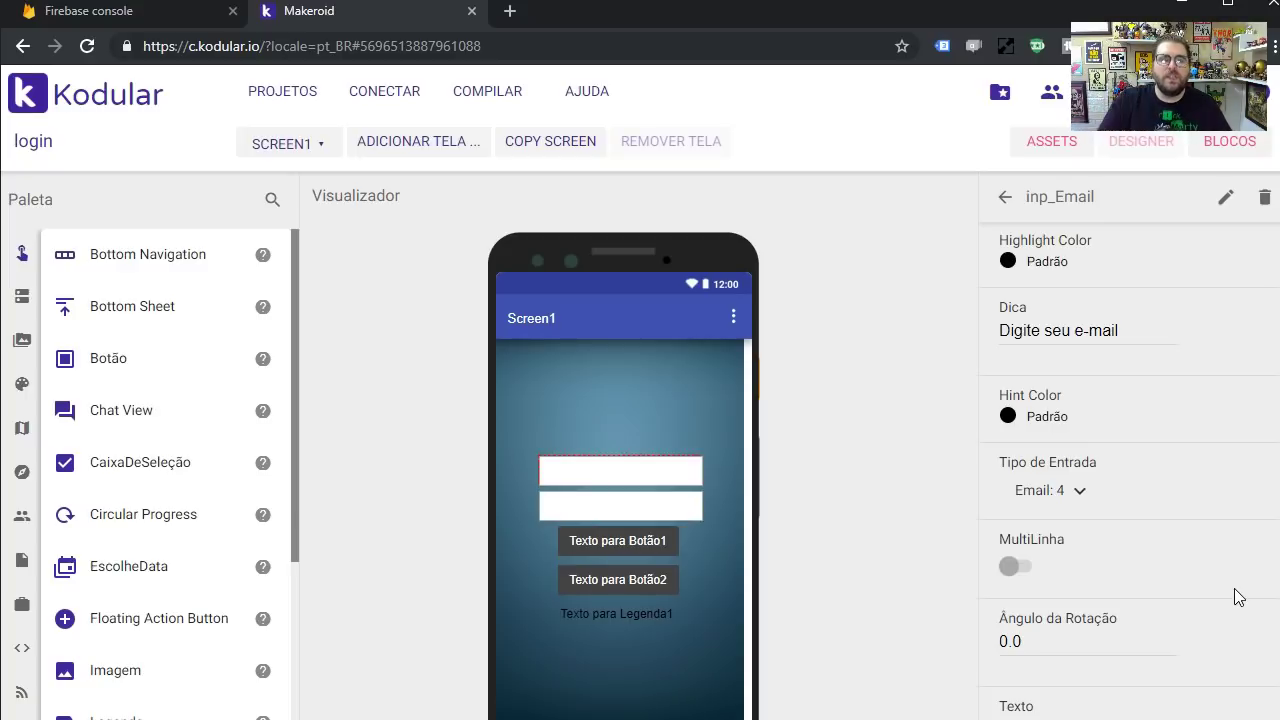
Give inp_Senha the hint 'Digite sua senha' and input type Senha (números): 6
{"action": "left_click", "coordinate": [690, 502]}
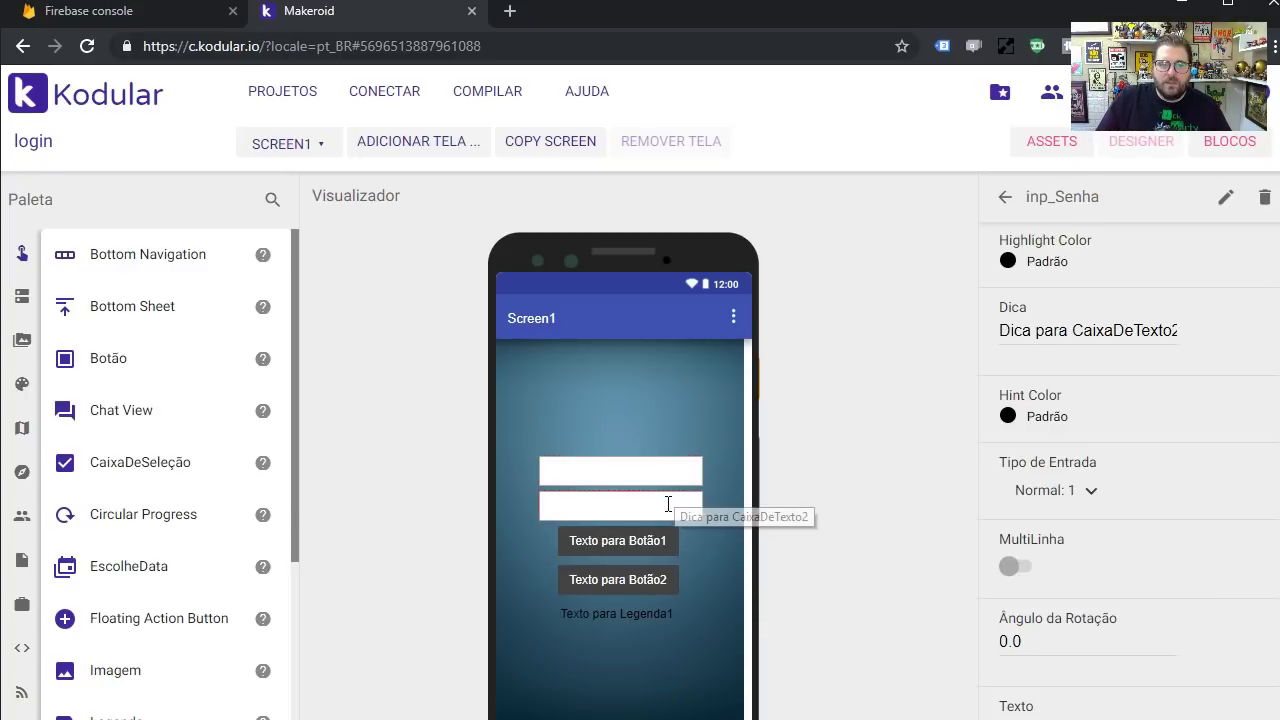
{"action": "left_click", "coordinate": [1097, 339]}
{"action": "type", "text": "Digite sua senha"}
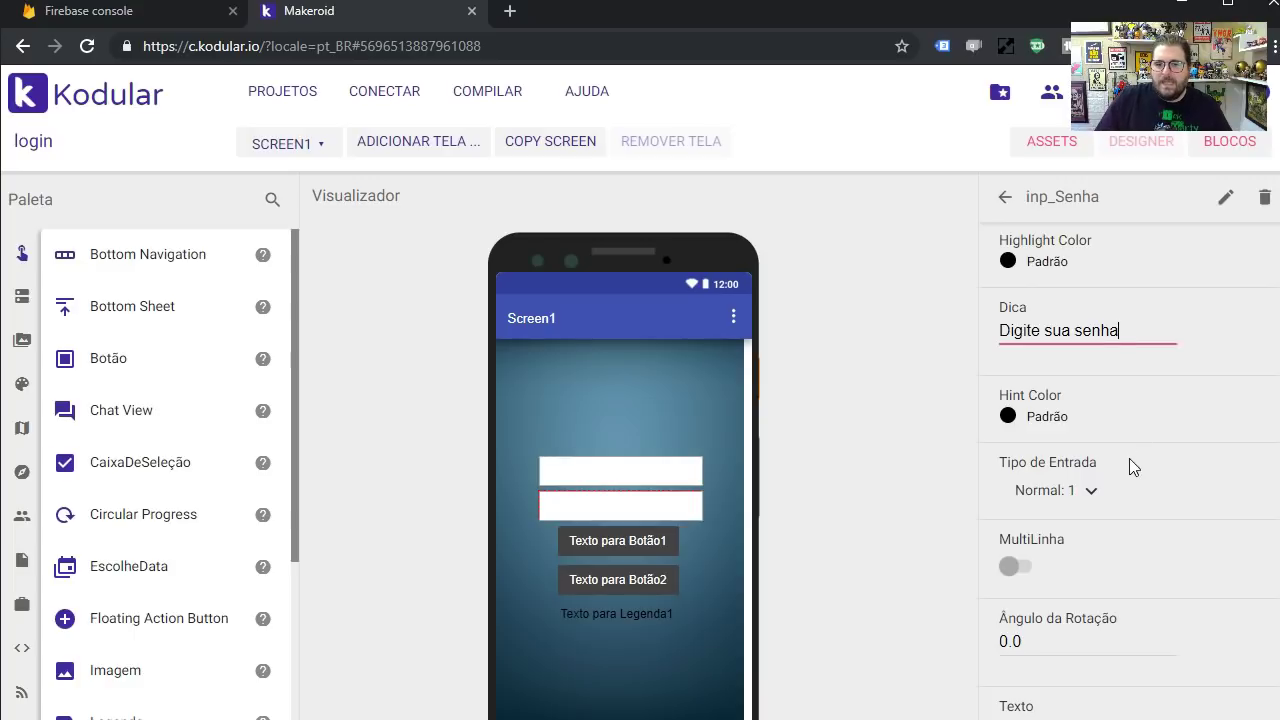
{"action": "left_click", "coordinate": [1060, 490]}
{"action": "scroll", "coordinate": [1100, 580], "scroll_direction": "down", "scroll_amount": 1}
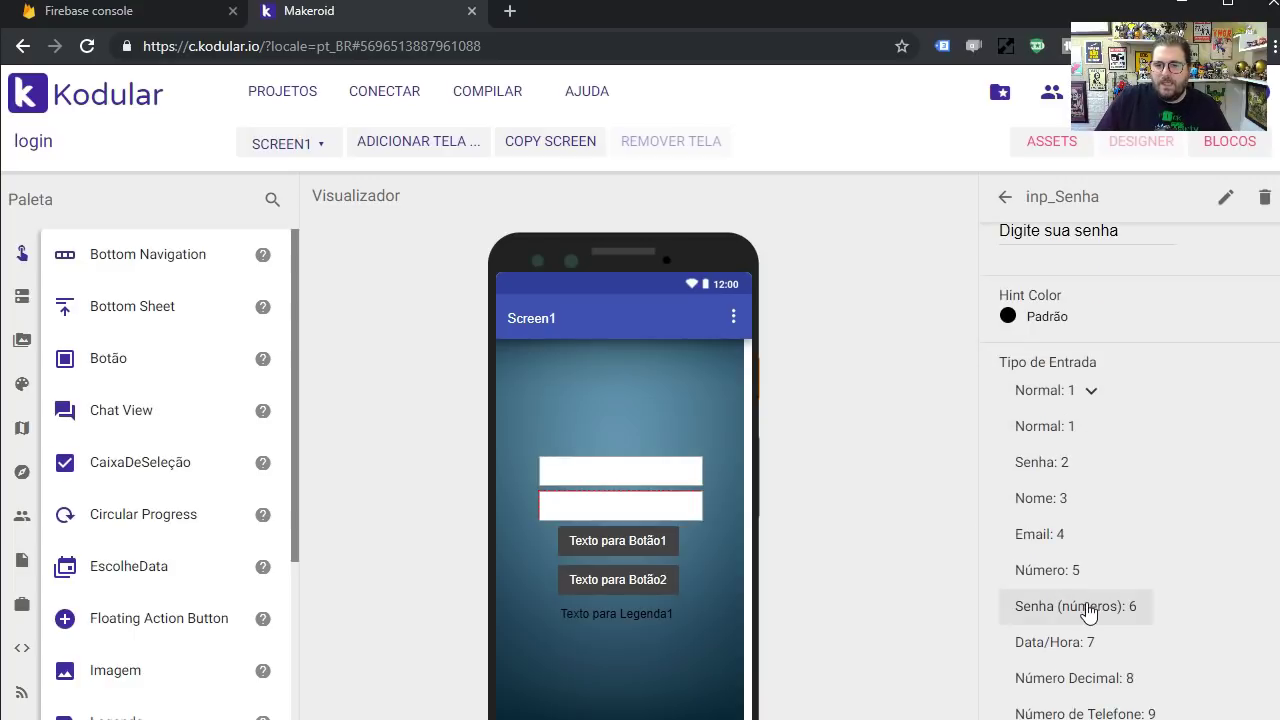
{"action": "left_click", "coordinate": [1089, 610]}
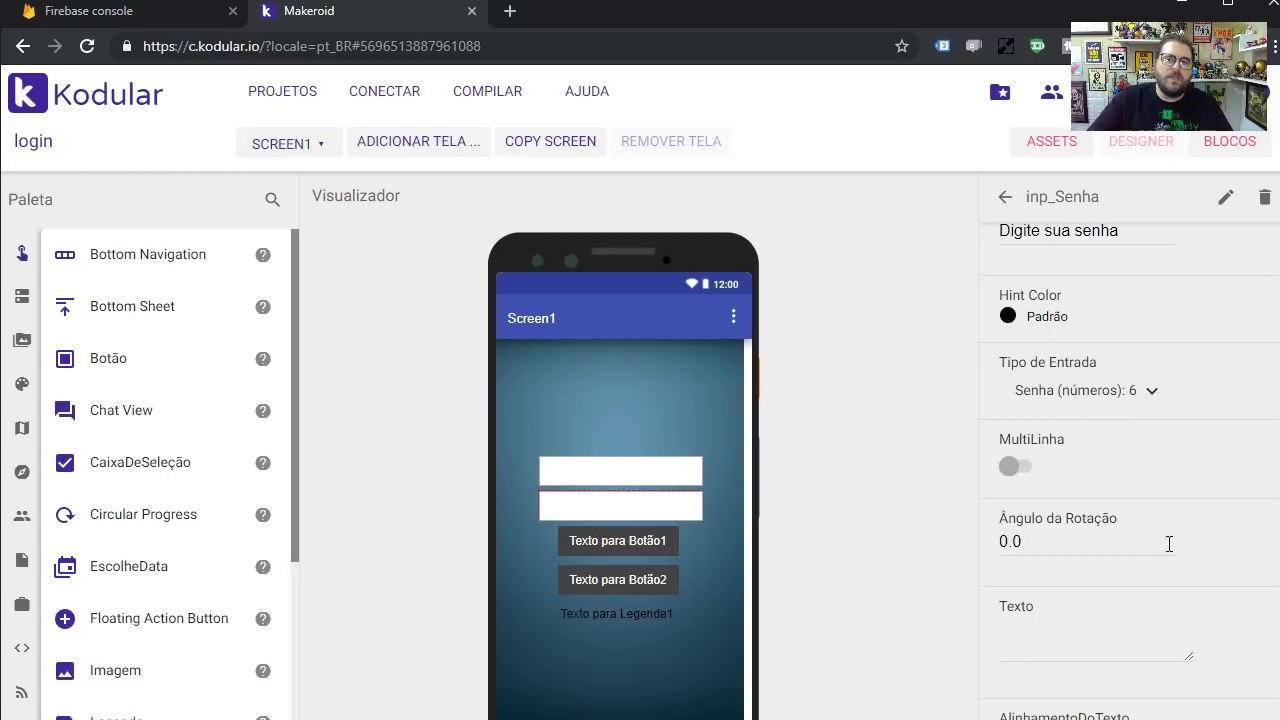
Change btn_Login's text to 'Login'
{"action": "left_click", "coordinate": [630, 545]}
{"action": "scroll", "coordinate": [1158, 390], "scroll_direction": "down", "scroll_amount": 1}
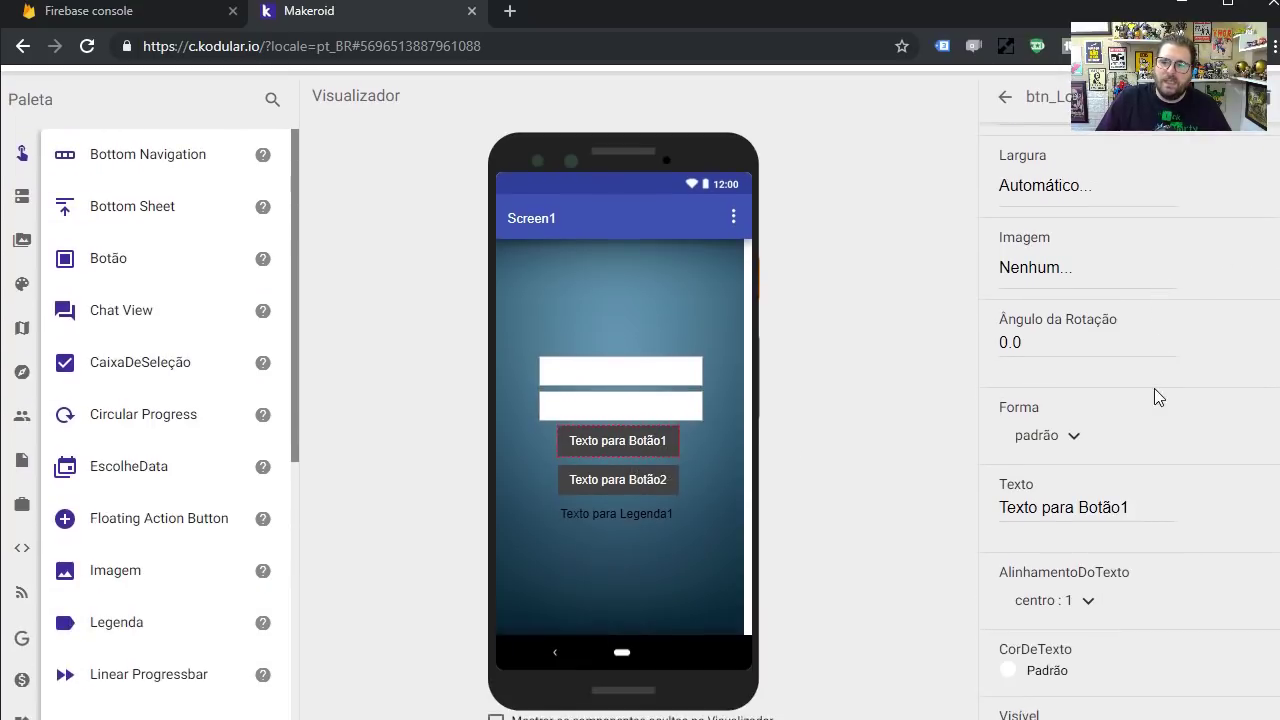
{"action": "triple_click", "coordinate": [1089, 505]}
{"action": "type", "text": "Login"}
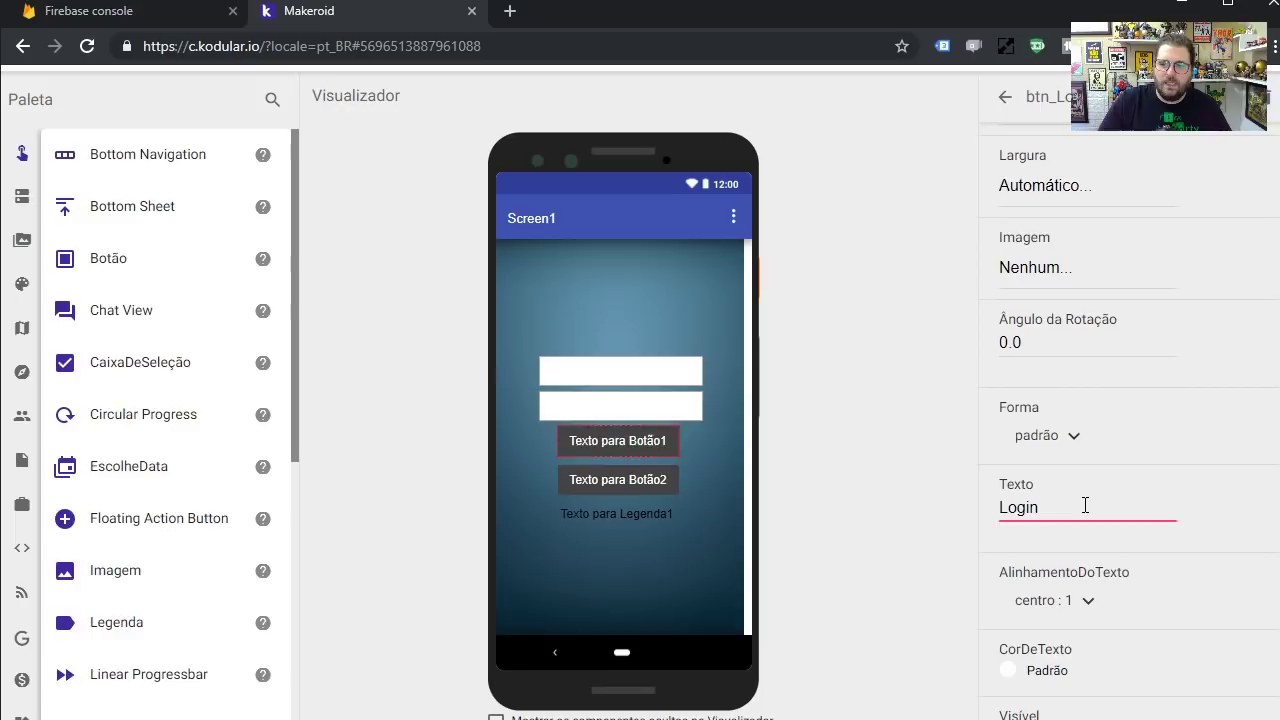
{"action": "key", "text": "Return"}
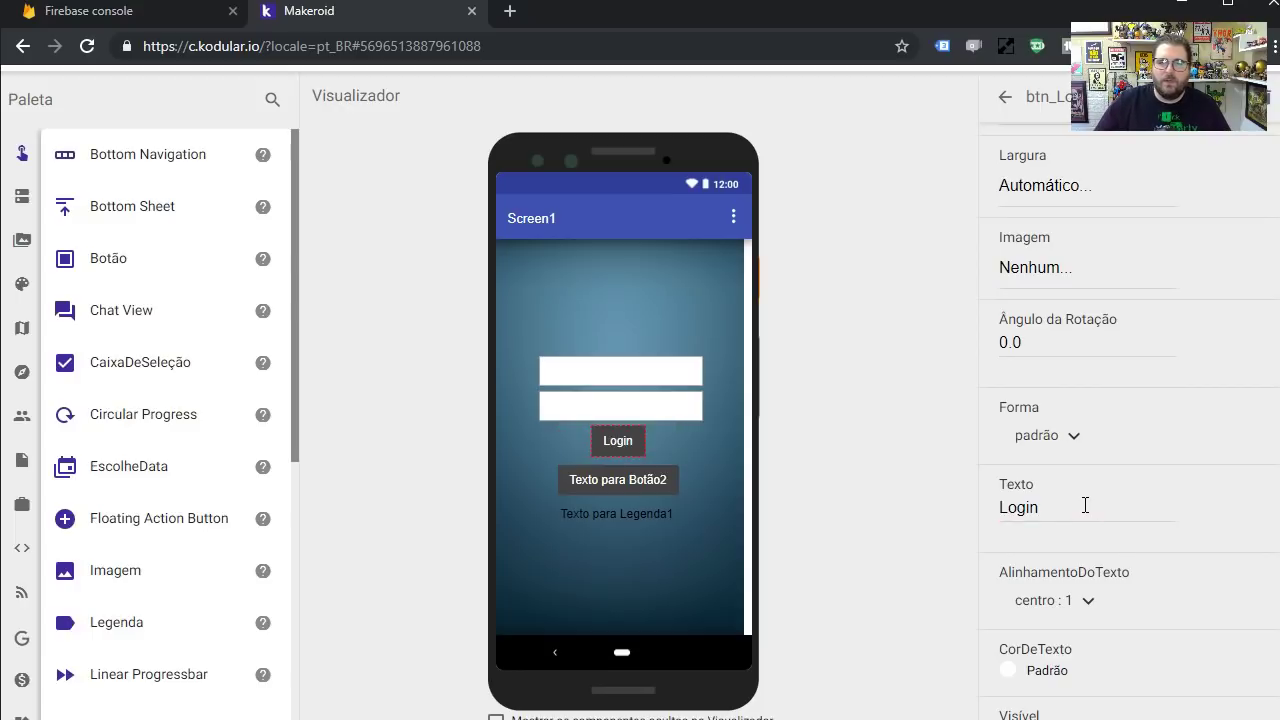
Change btn_Cadastro's text to 'Cadastro'
{"action": "scroll", "coordinate": [1109, 538], "scroll_direction": "down", "scroll_amount": 1}
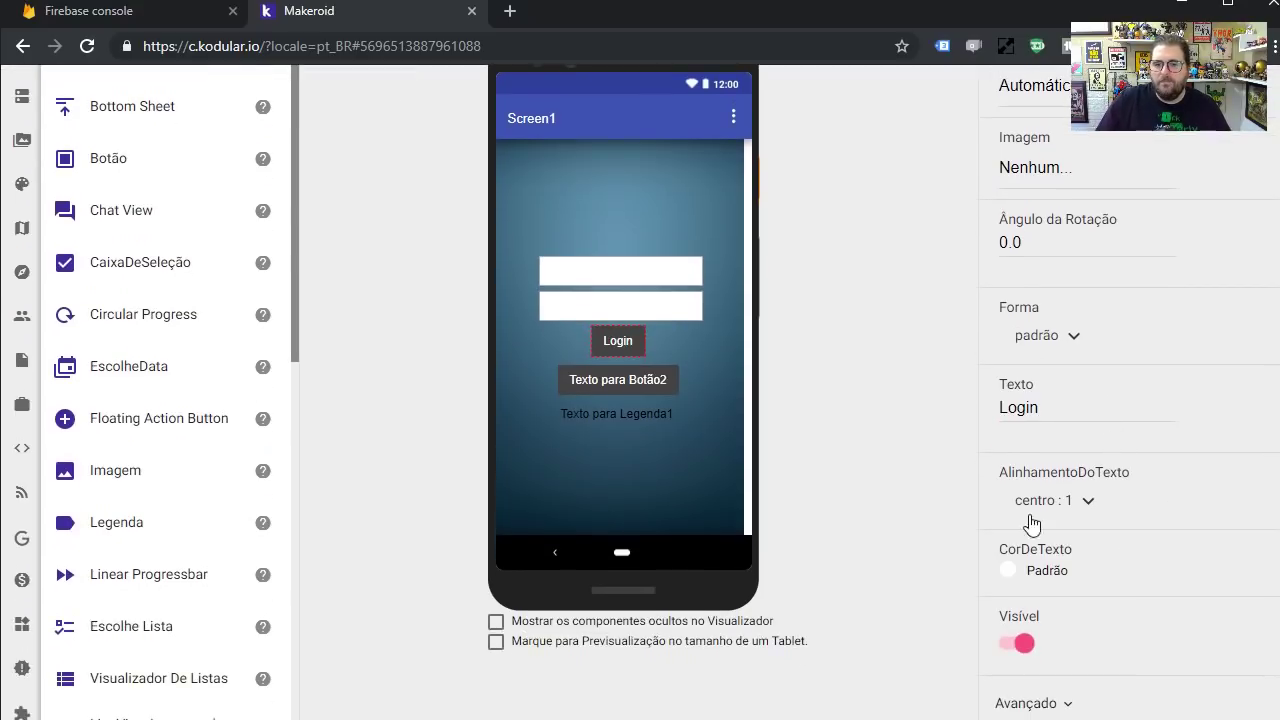
{"action": "left_click", "coordinate": [636, 389]}
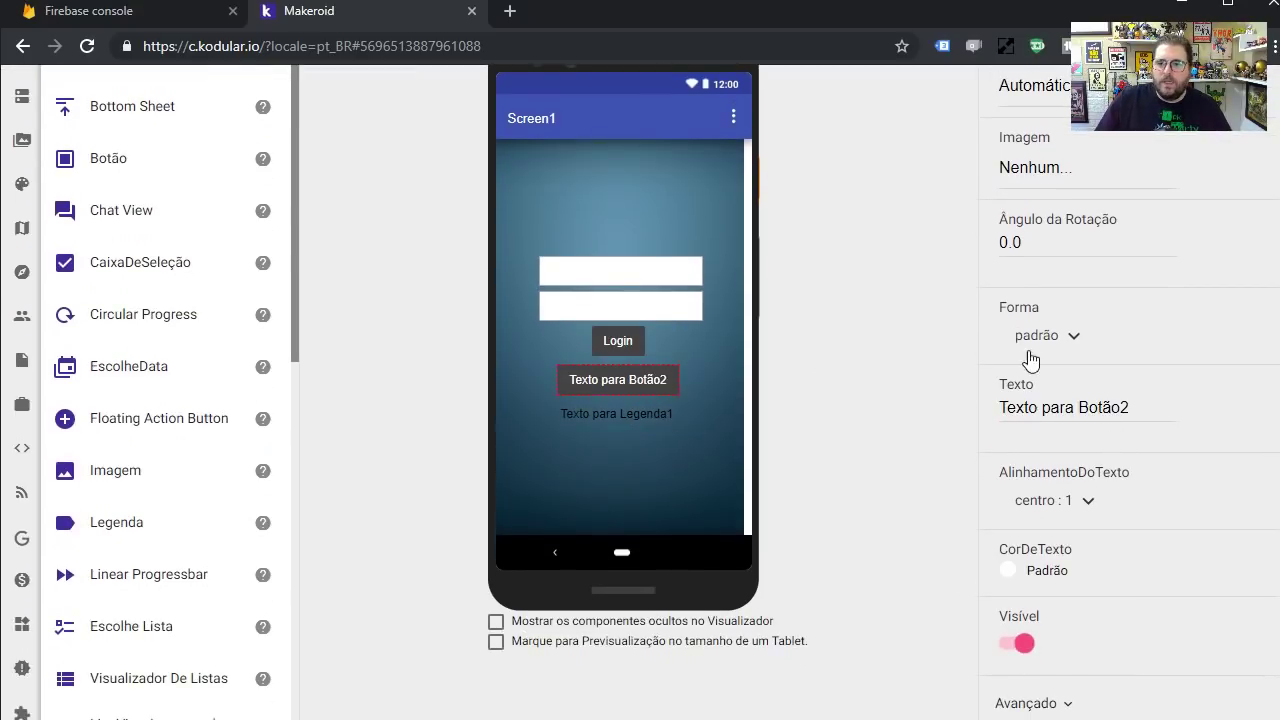
{"action": "triple_click", "coordinate": [1056, 405]}
{"action": "type", "text": "Cad"}
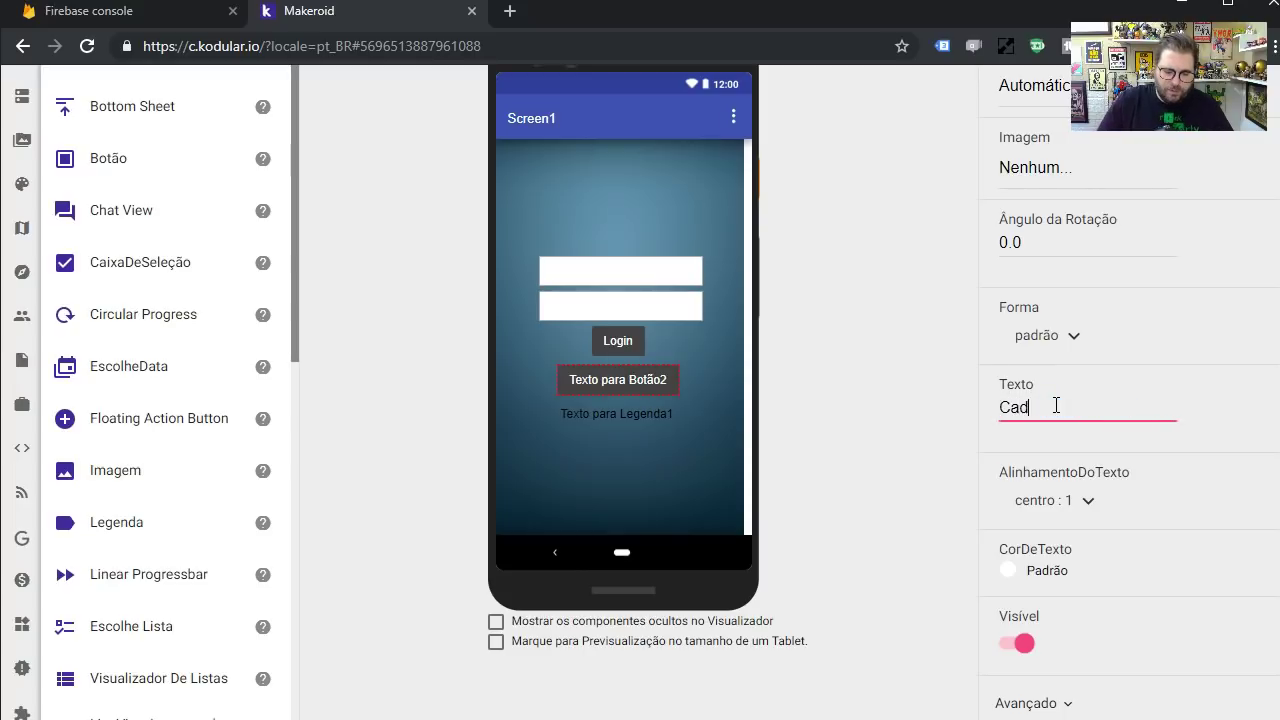
{"action": "type", "text": "astro"}
{"action": "key", "text": "Return"}
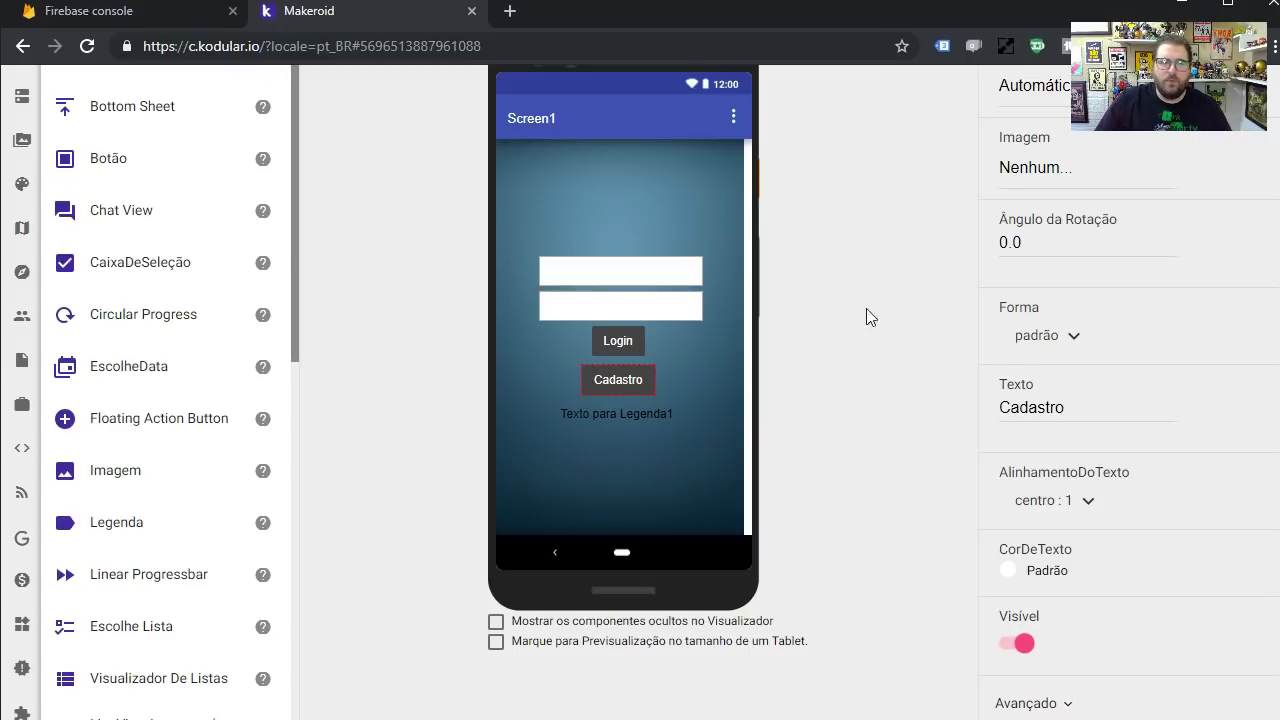
Clear the label's placeholder text 'Texto para Legenda1'
{"action": "left_click", "coordinate": [650, 413]}
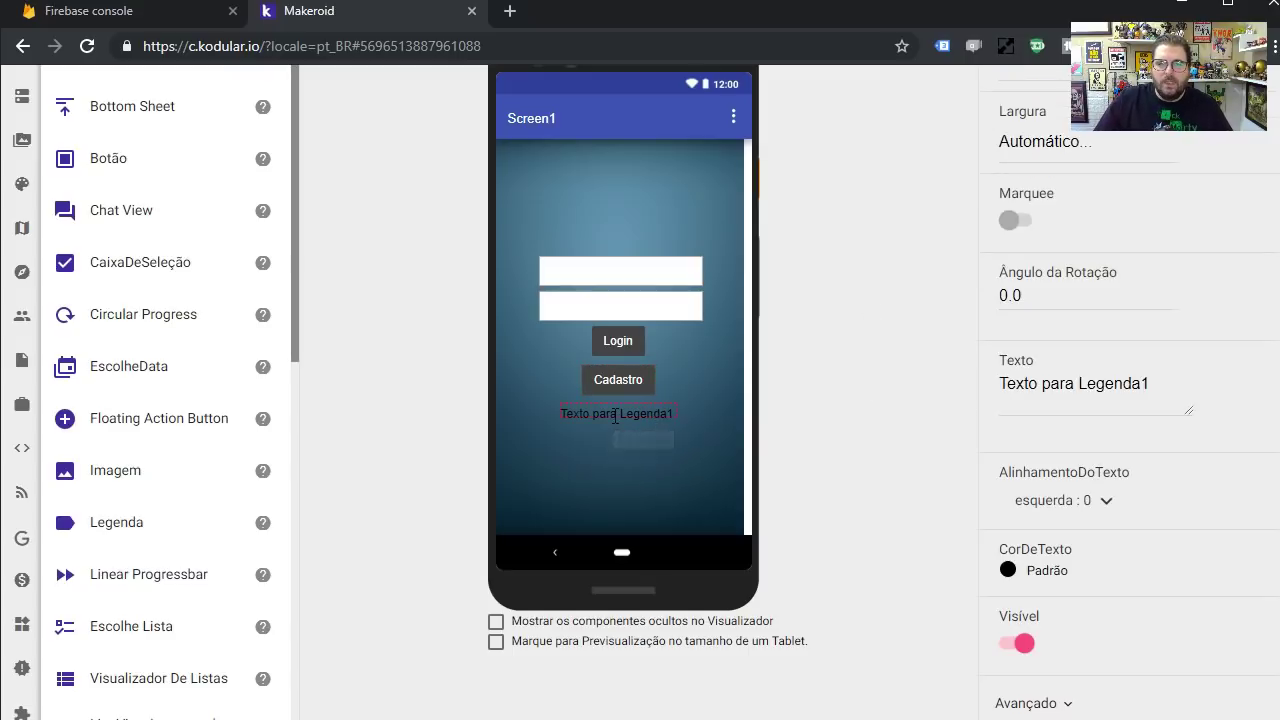
{"action": "triple_click", "coordinate": [1052, 385]}
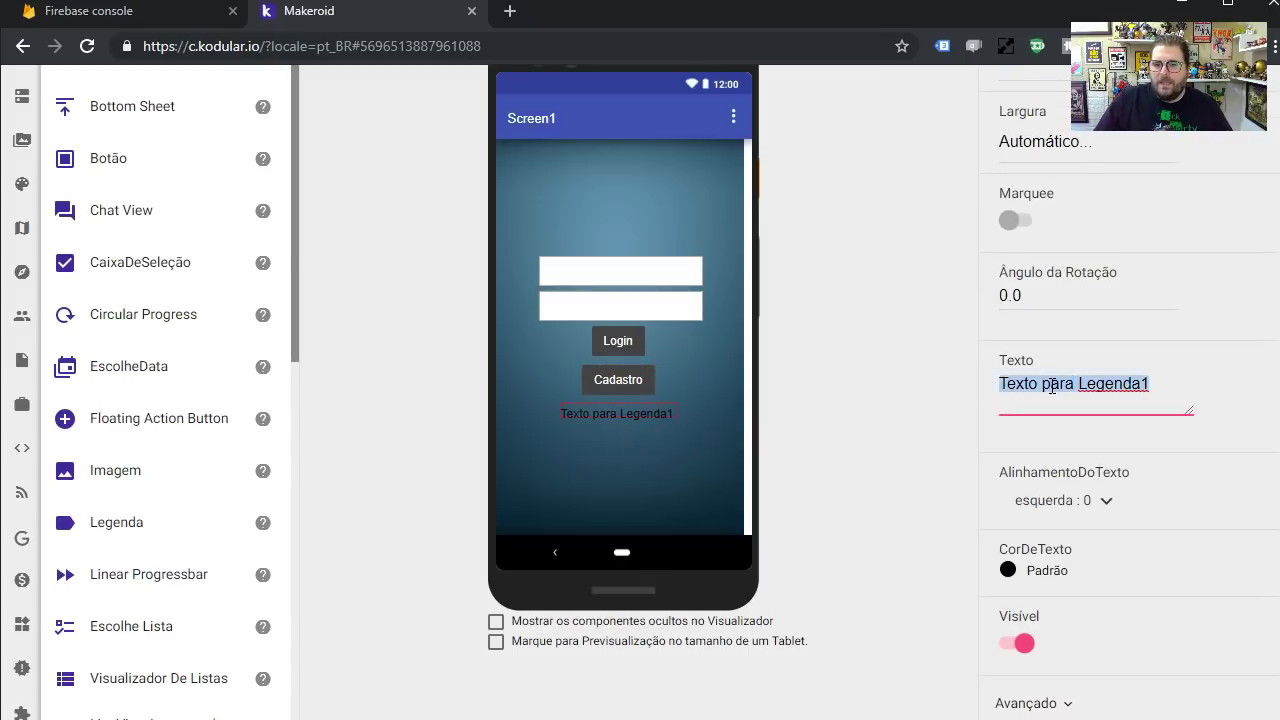
{"action": "key", "text": "BackSpace"}
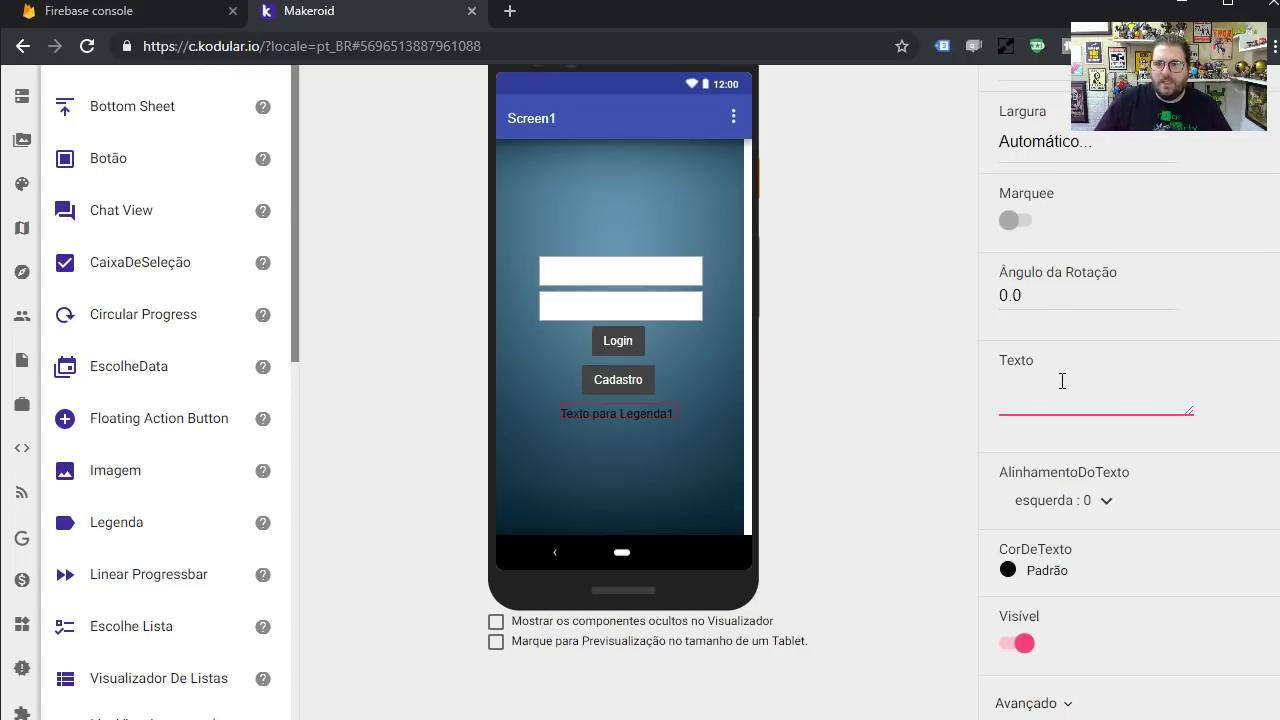
Set the label's height to 24 pixels and width to 200 pixels
{"action": "scroll", "coordinate": [1105, 328], "scroll_direction": "up", "scroll_amount": 2}
{"action": "left_click", "coordinate": [1066, 264]}
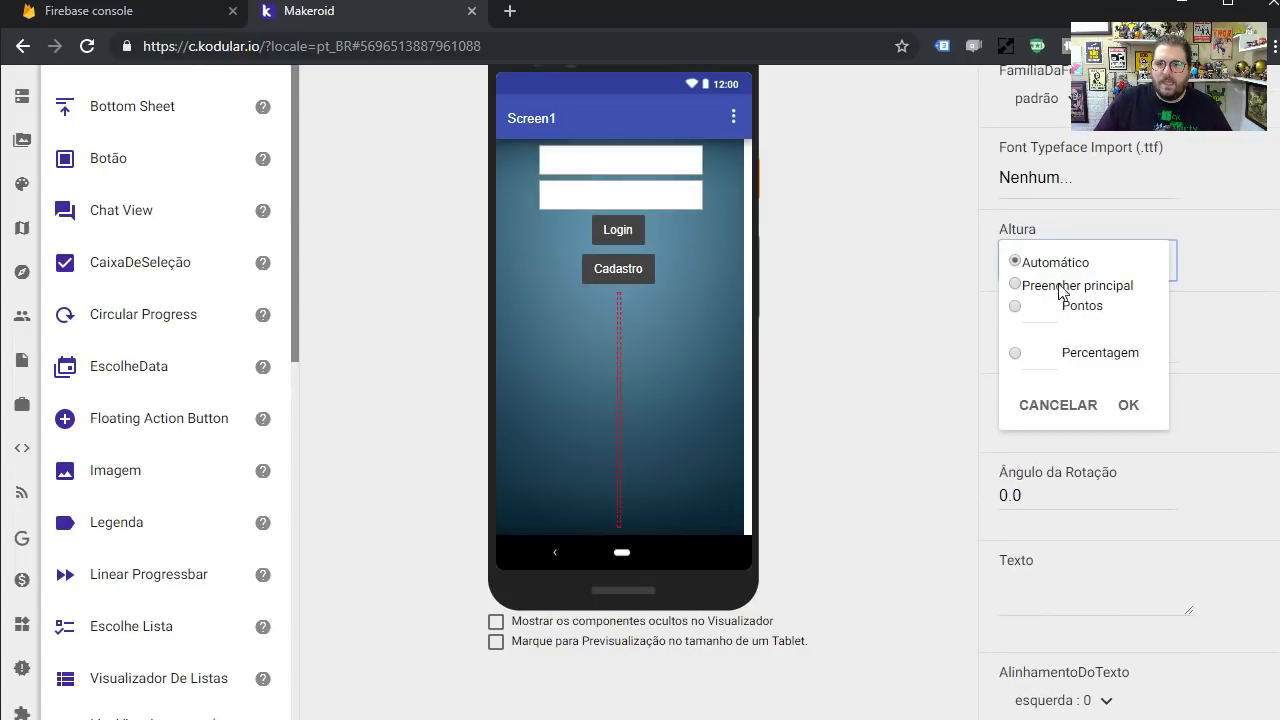
{"action": "left_click", "coordinate": [1016, 307]}
{"action": "type", "text": "2"}
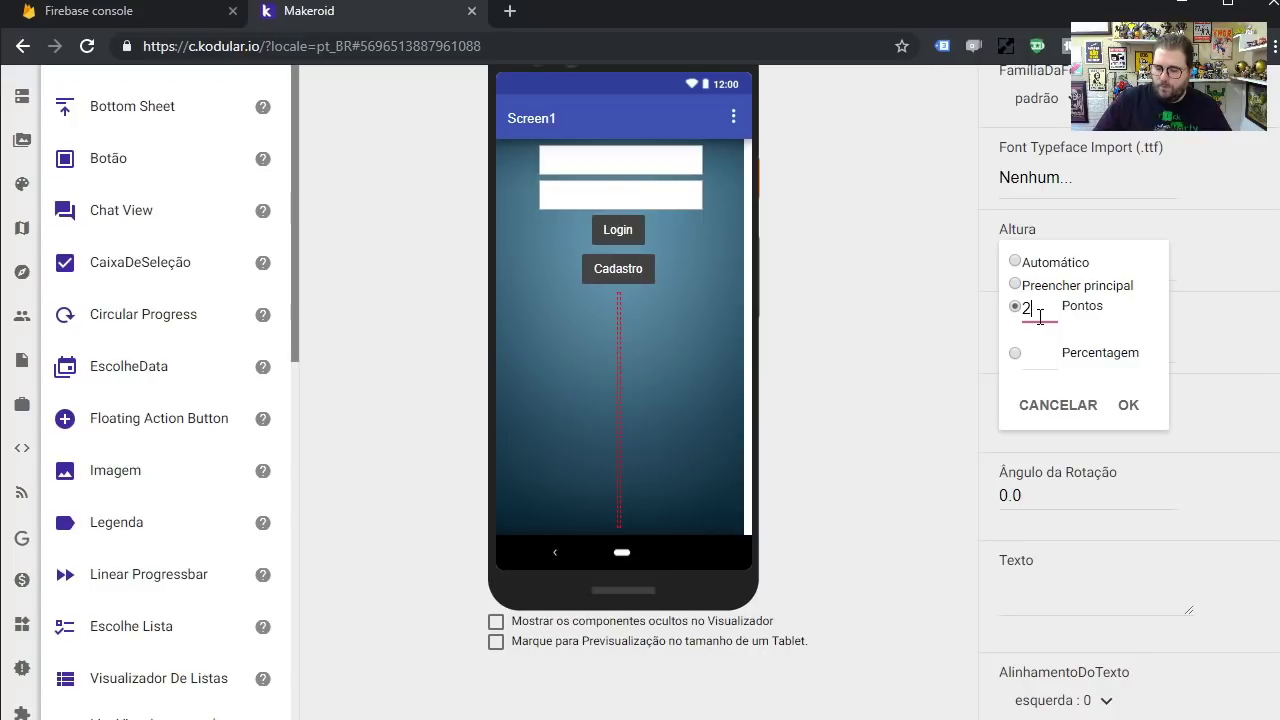
{"action": "type", "text": "4"}
{"action": "left_click", "coordinate": [1128, 405]}
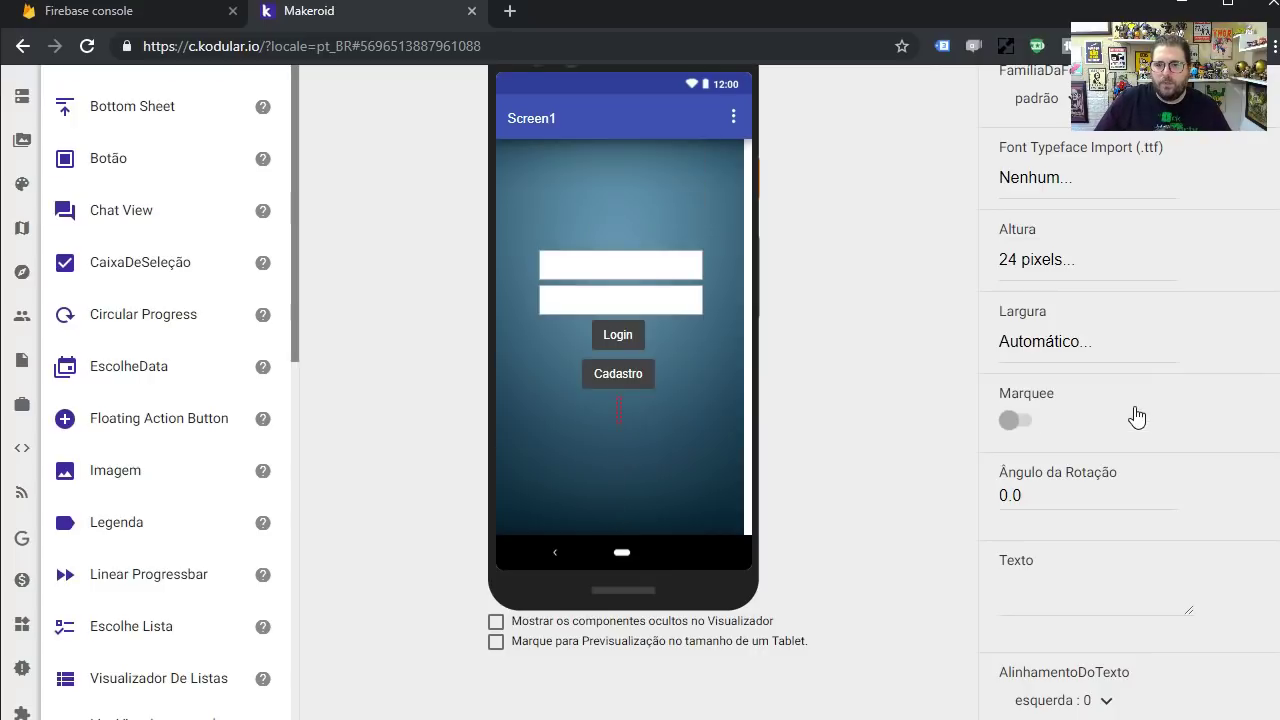
{"action": "left_click", "coordinate": [1058, 344]}
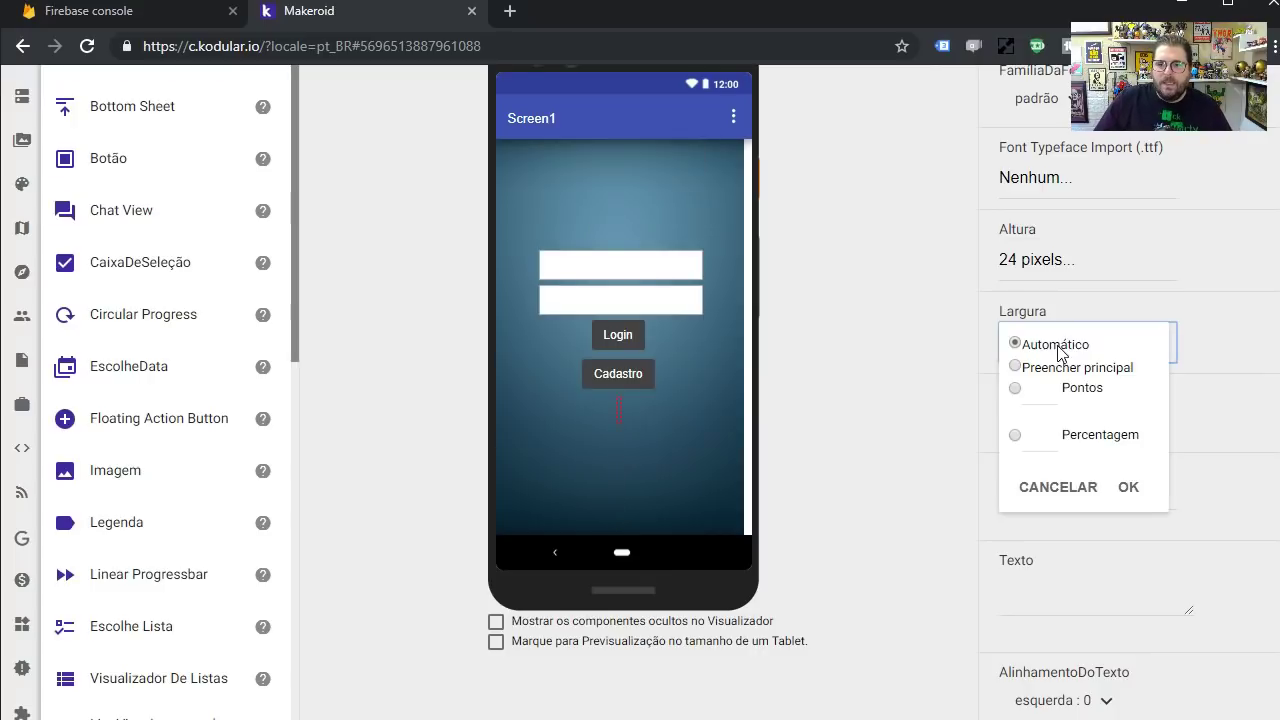
{"action": "left_click", "coordinate": [1014, 388]}
{"action": "type", "text": "200"}
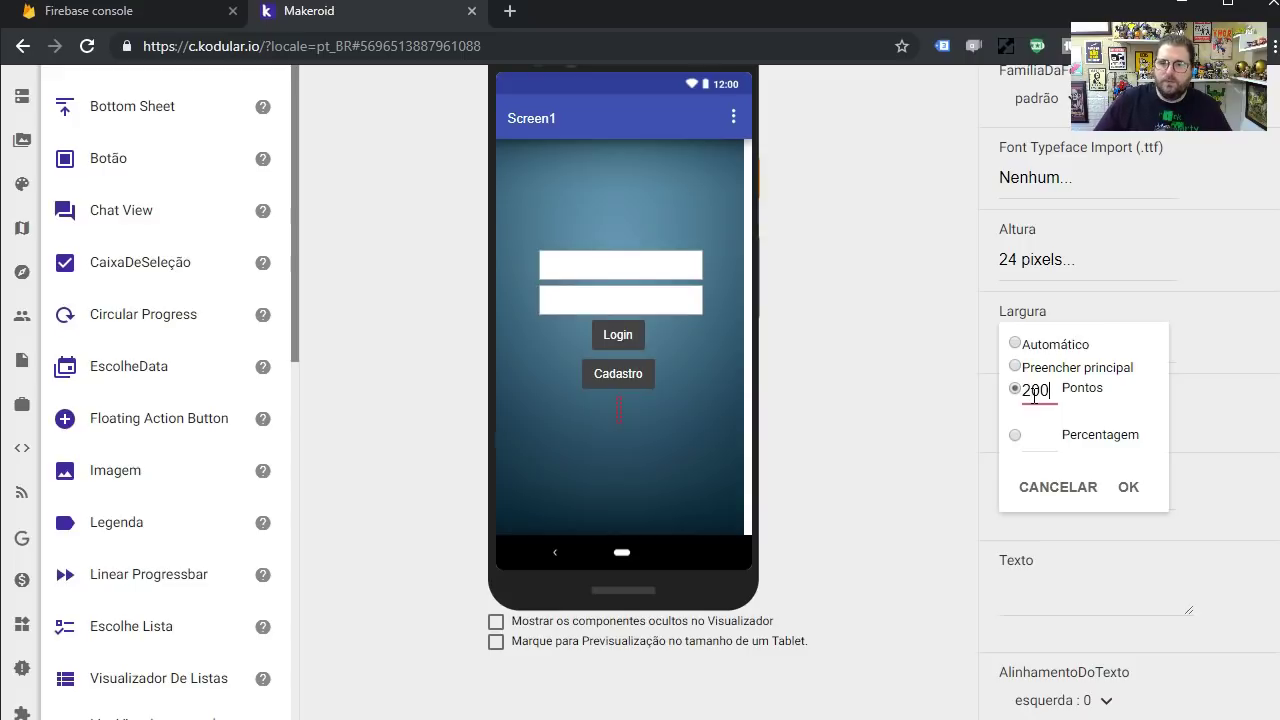
{"action": "left_click", "coordinate": [1128, 487]}
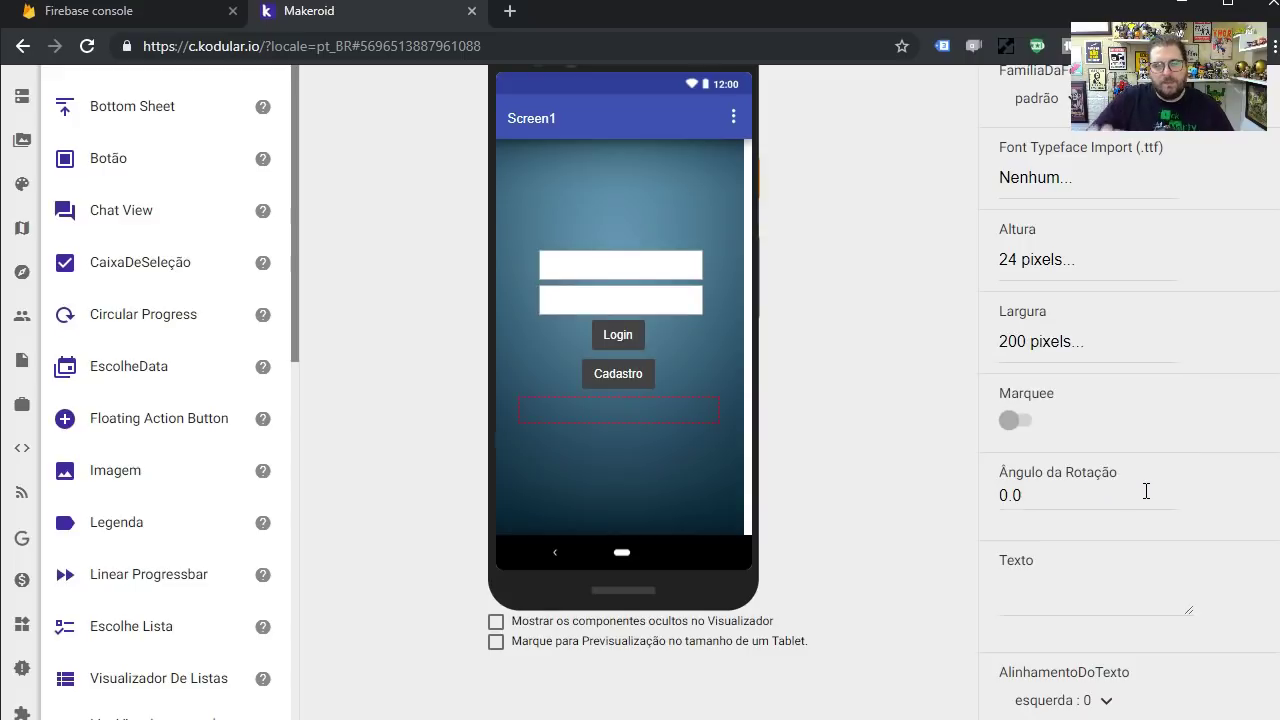
Set the label's font size to 22
{"action": "scroll", "coordinate": [1210, 205], "scroll_direction": "up", "scroll_amount": 1}
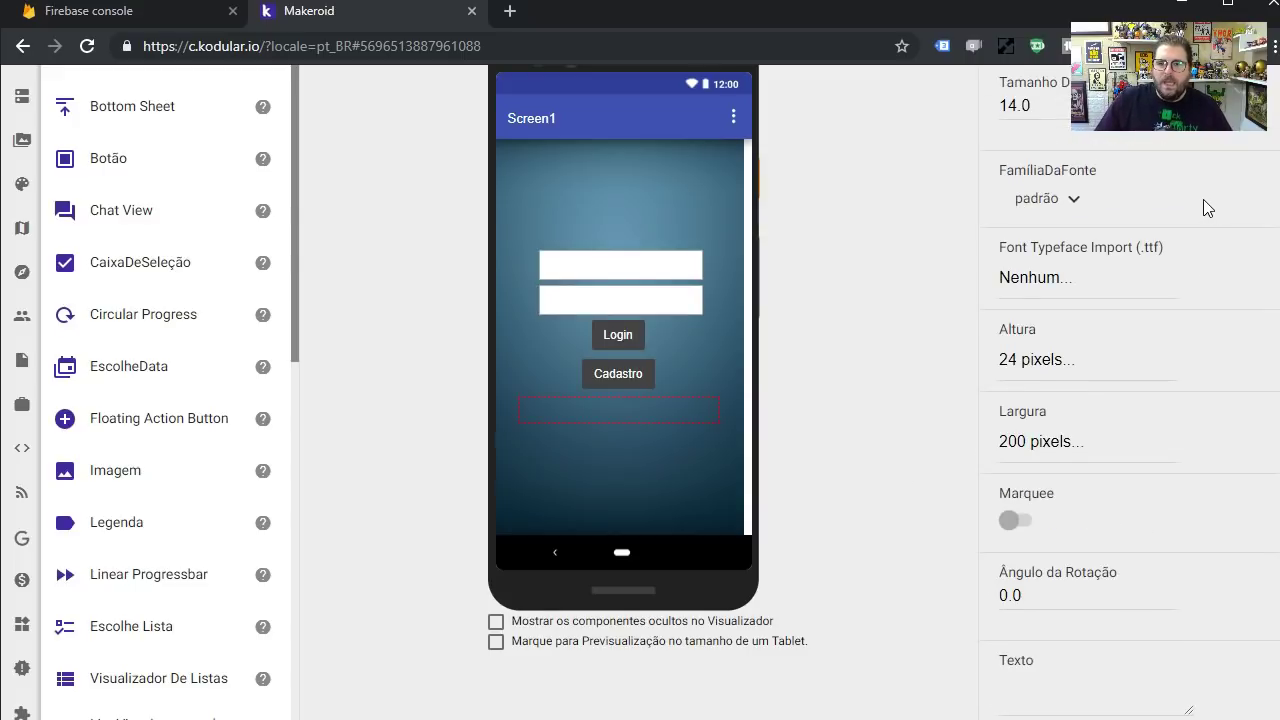
{"action": "scroll", "coordinate": [1203, 207], "scroll_direction": "up", "scroll_amount": 1}
{"action": "left_click", "coordinate": [1063, 211]}
{"action": "type", "text": "22"}
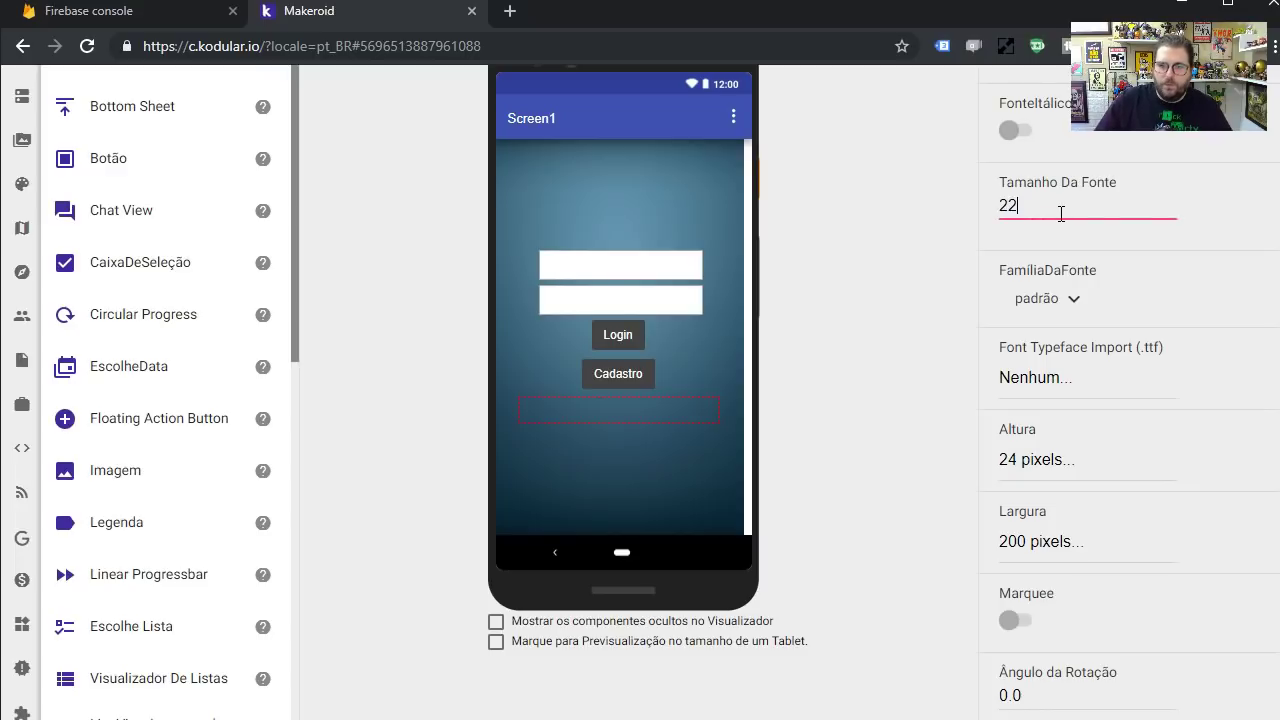
{"action": "key", "text": "Return"}
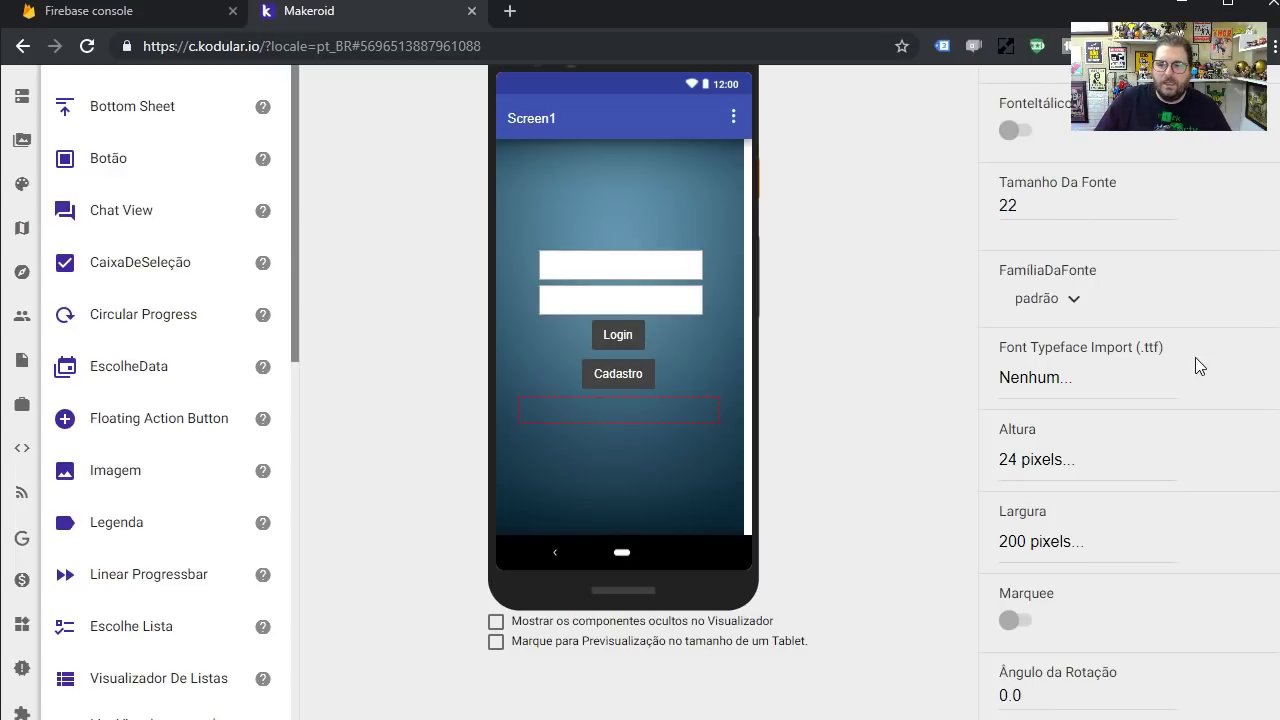
Set the status label's text colour to Branco (white)
{"action": "scroll", "coordinate": [1195, 358], "scroll_direction": "up", "scroll_amount": 2}
{"action": "scroll", "coordinate": [1195, 361], "scroll_direction": "up", "scroll_amount": 1}
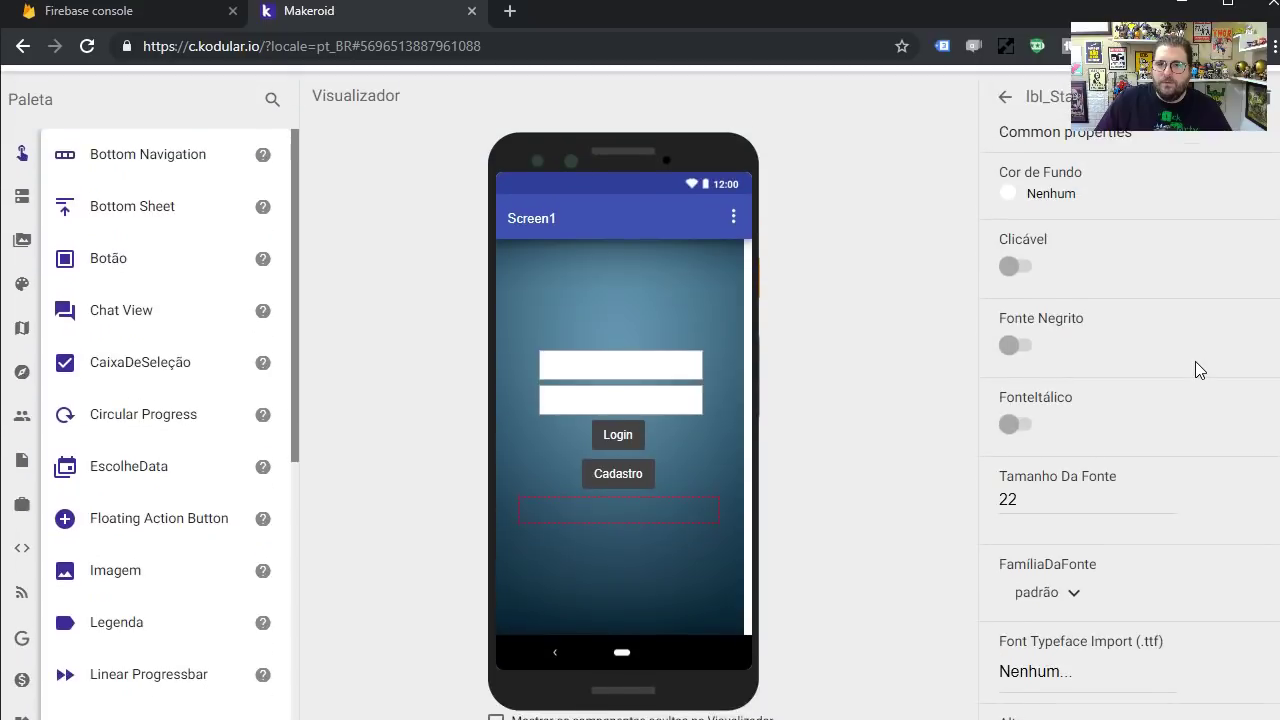
{"action": "scroll", "coordinate": [1195, 361], "scroll_direction": "down", "scroll_amount": 3}
{"action": "scroll", "coordinate": [1195, 361], "scroll_direction": "down", "scroll_amount": 5}
{"action": "left_click", "coordinate": [1092, 632]}
{"action": "scroll", "coordinate": [1092, 639], "scroll_direction": "down", "scroll_amount": 5}
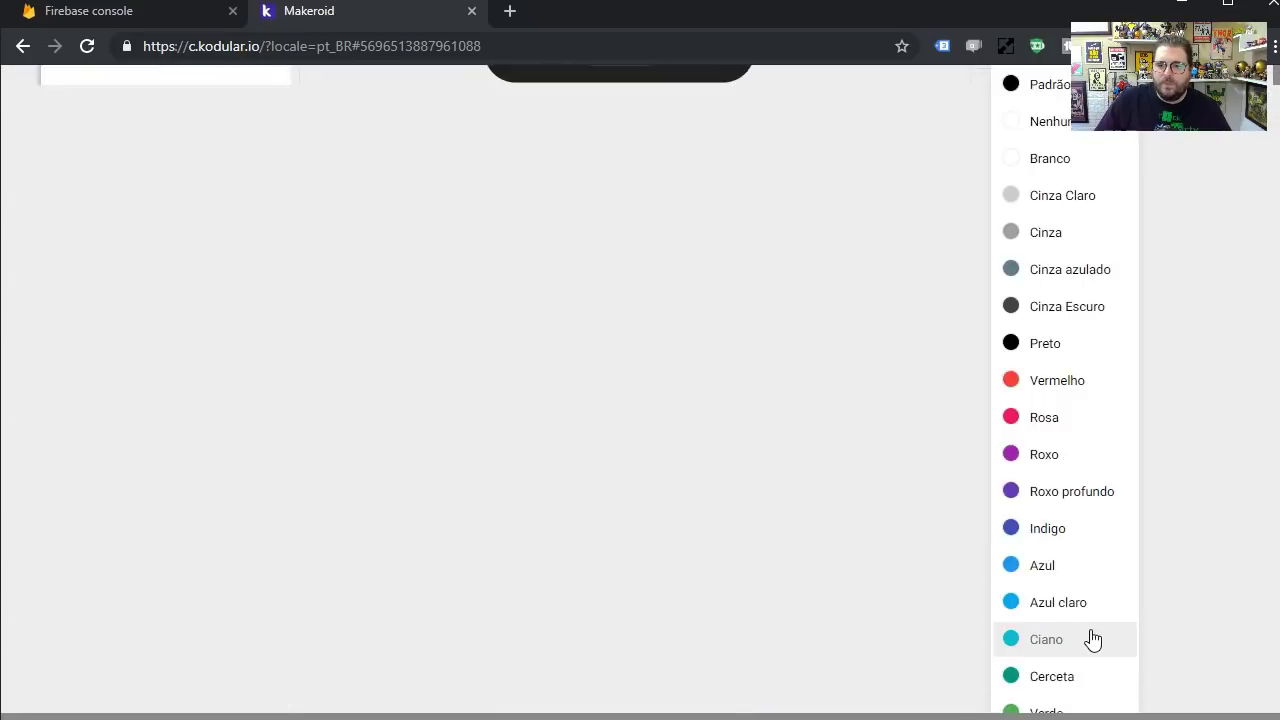
{"action": "scroll", "coordinate": [1090, 630], "scroll_direction": "down", "scroll_amount": 2}
{"action": "scroll", "coordinate": [1080, 470], "scroll_direction": "up", "scroll_amount": 3}
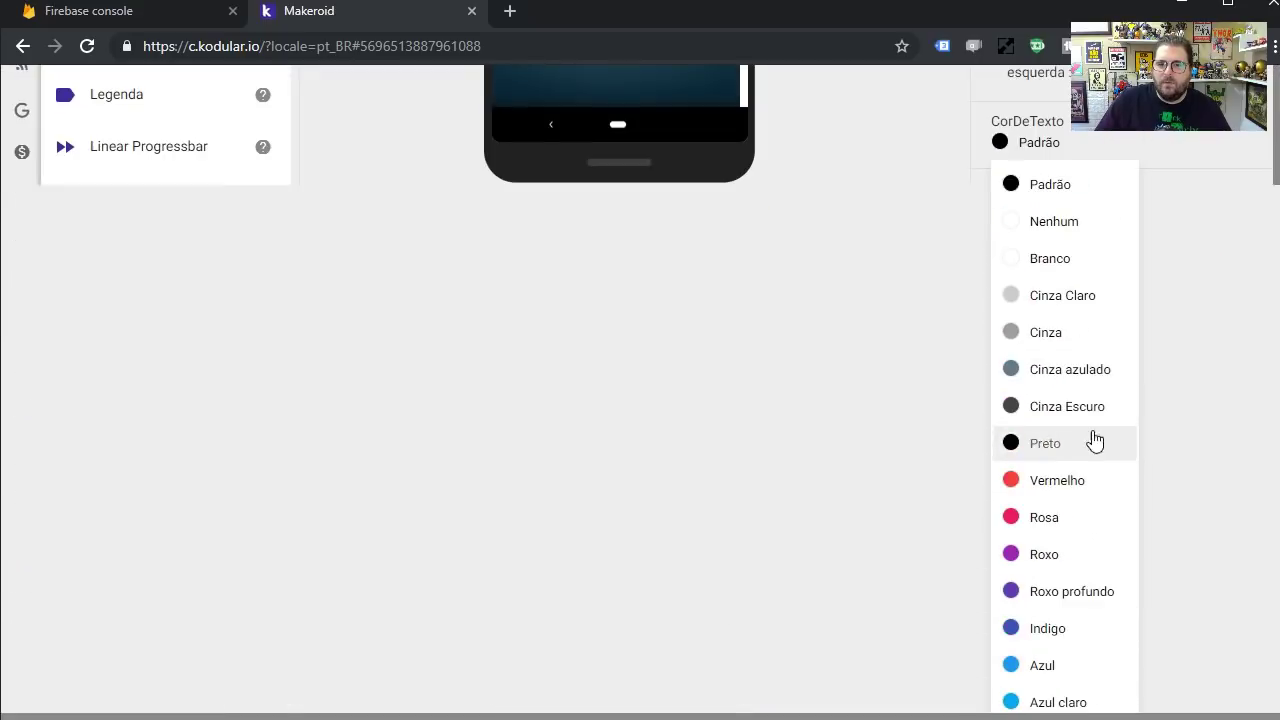
{"action": "left_click", "coordinate": [1036, 262]}
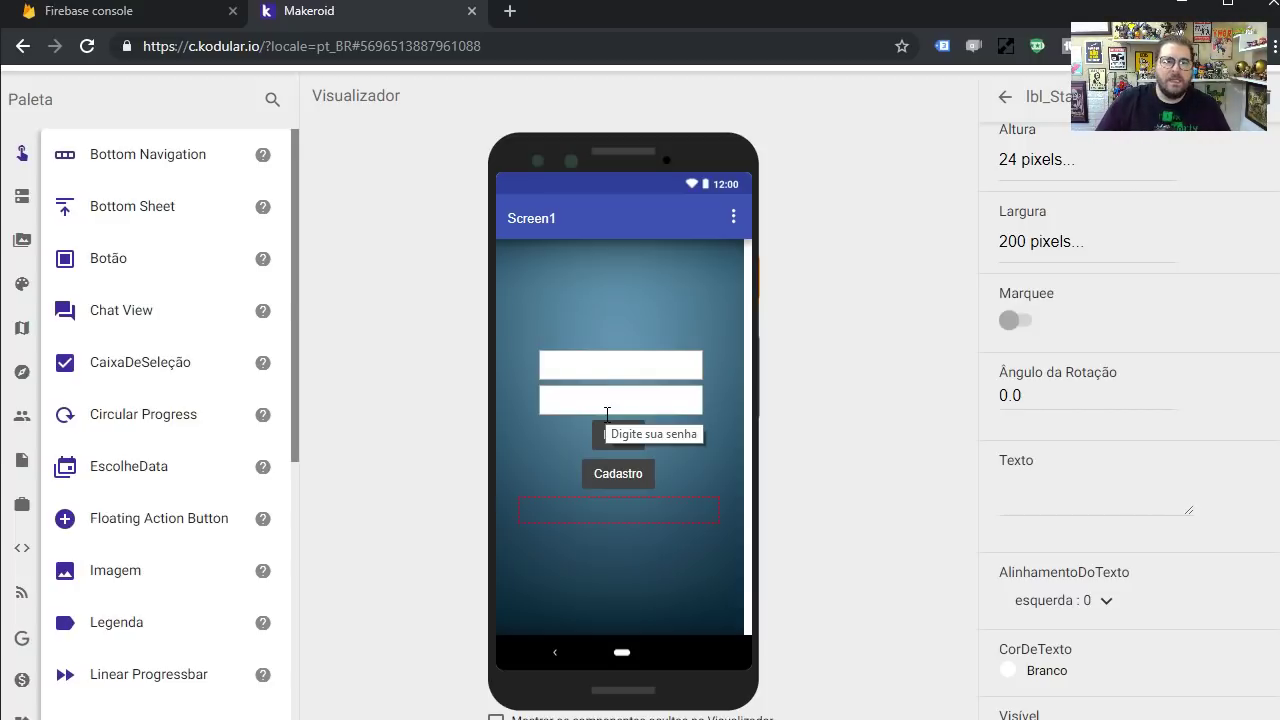
{"action": "scroll", "coordinate": [805, 370], "scroll_direction": "up", "scroll_amount": 1}
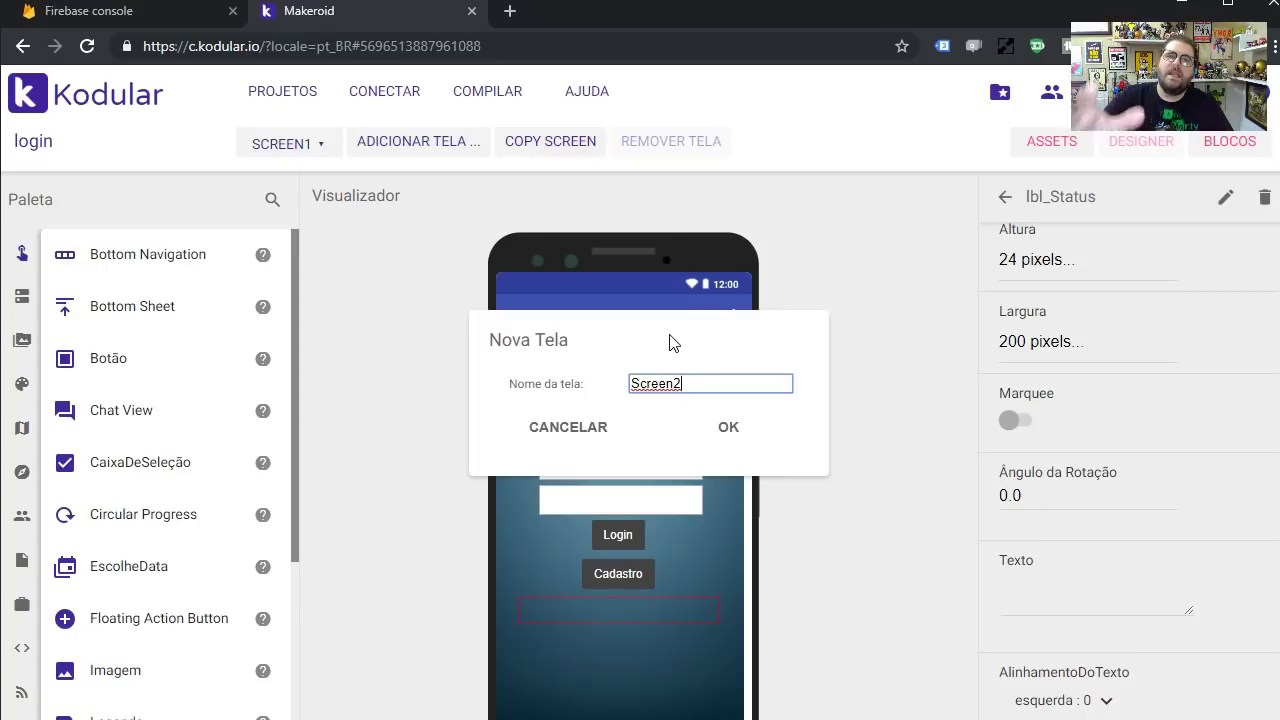
Accept the default name Screen2 for the new screen and show its properties
{"action": "left_click", "coordinate": [730, 430]}
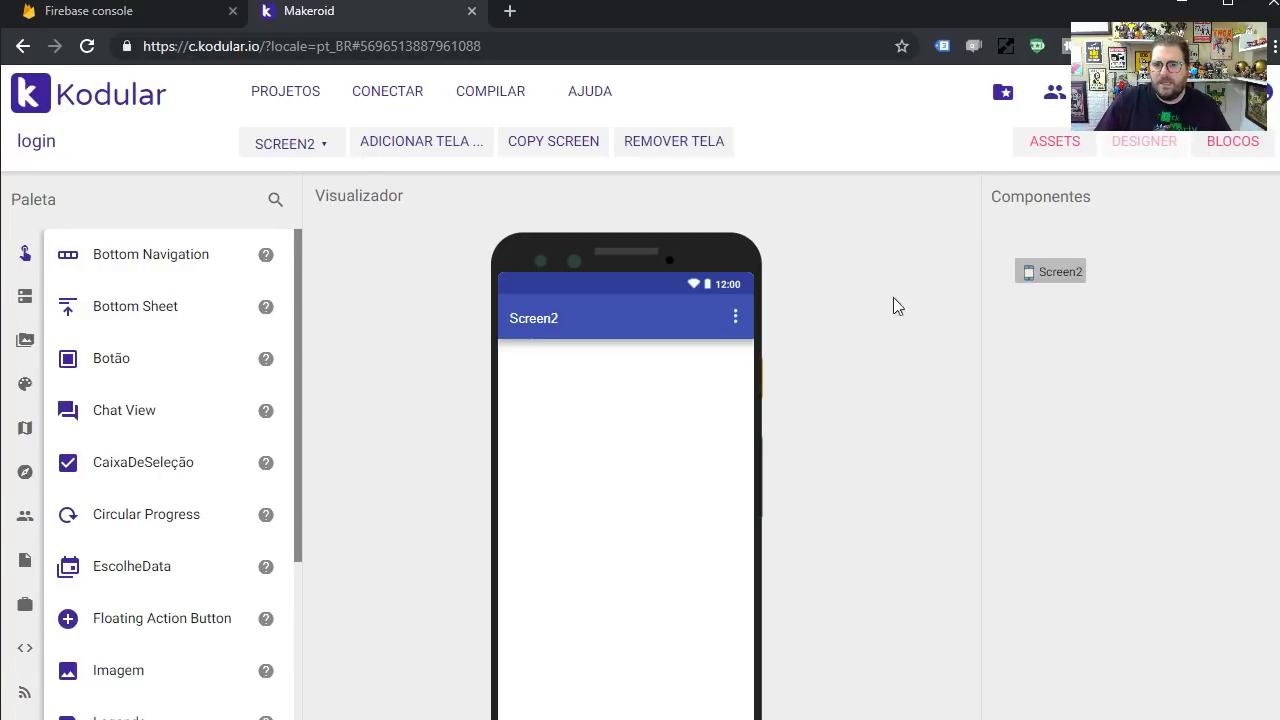
{"action": "left_click", "coordinate": [1048, 272]}
{"action": "scroll", "coordinate": [1070, 335], "scroll_direction": "down", "scroll_amount": 1}
Set Screen2's Alinhamento Horizontal to Centro : 3 and Alinhamento Vertical to Centro : 2
{"action": "scroll", "coordinate": [1076, 344], "scroll_direction": "down", "scroll_amount": 1}
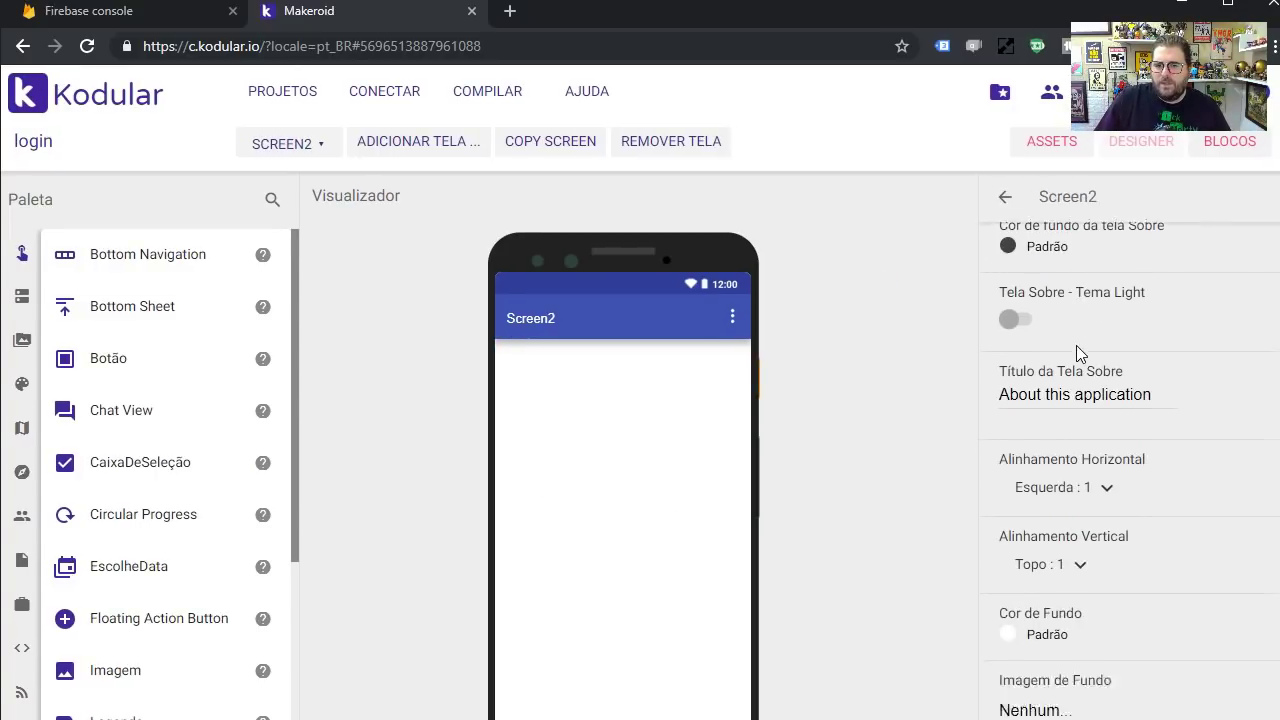
{"action": "scroll", "coordinate": [1076, 345], "scroll_direction": "down", "scroll_amount": 1}
{"action": "left_click", "coordinate": [1110, 348]}
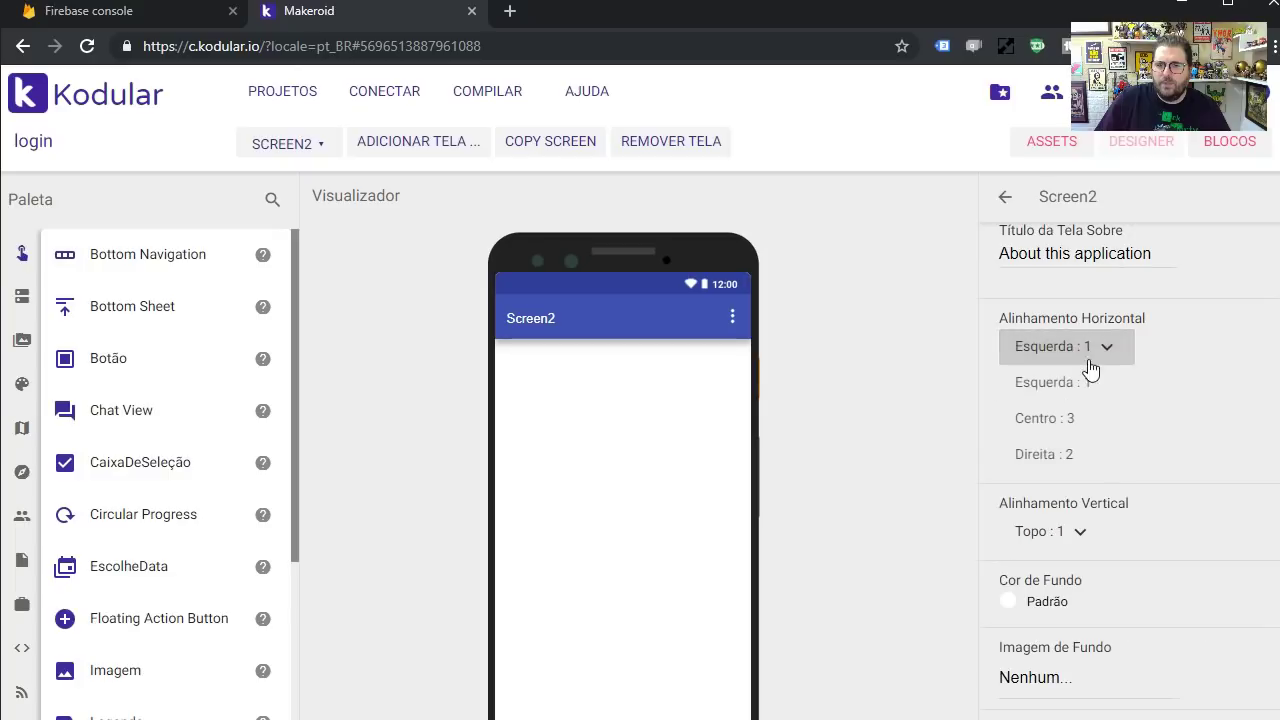
{"action": "left_click", "coordinate": [1033, 417]}
{"action": "left_click", "coordinate": [1062, 426]}
{"action": "left_click", "coordinate": [1068, 495]}
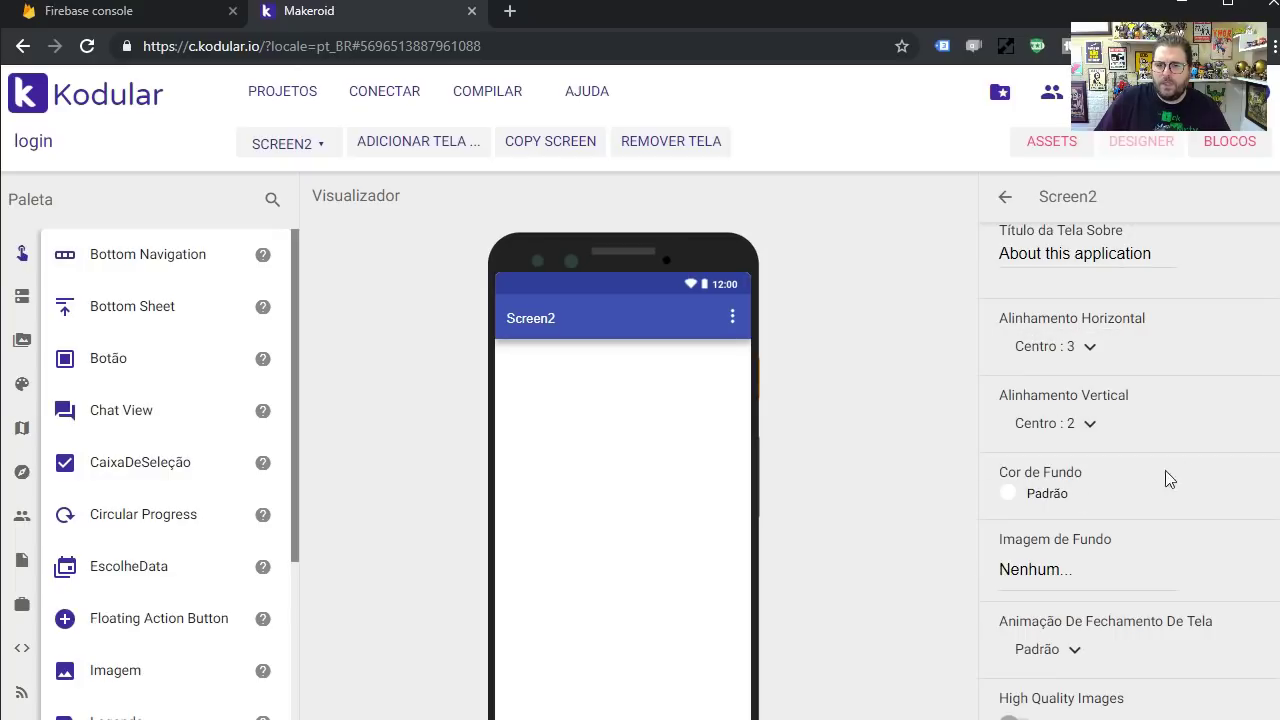
Set Screen2's Cor de Fundo to Roxo (purple)
{"action": "left_click", "coordinate": [1057, 494]}
{"action": "scroll", "coordinate": [1046, 503], "scroll_direction": "down", "scroll_amount": 5}
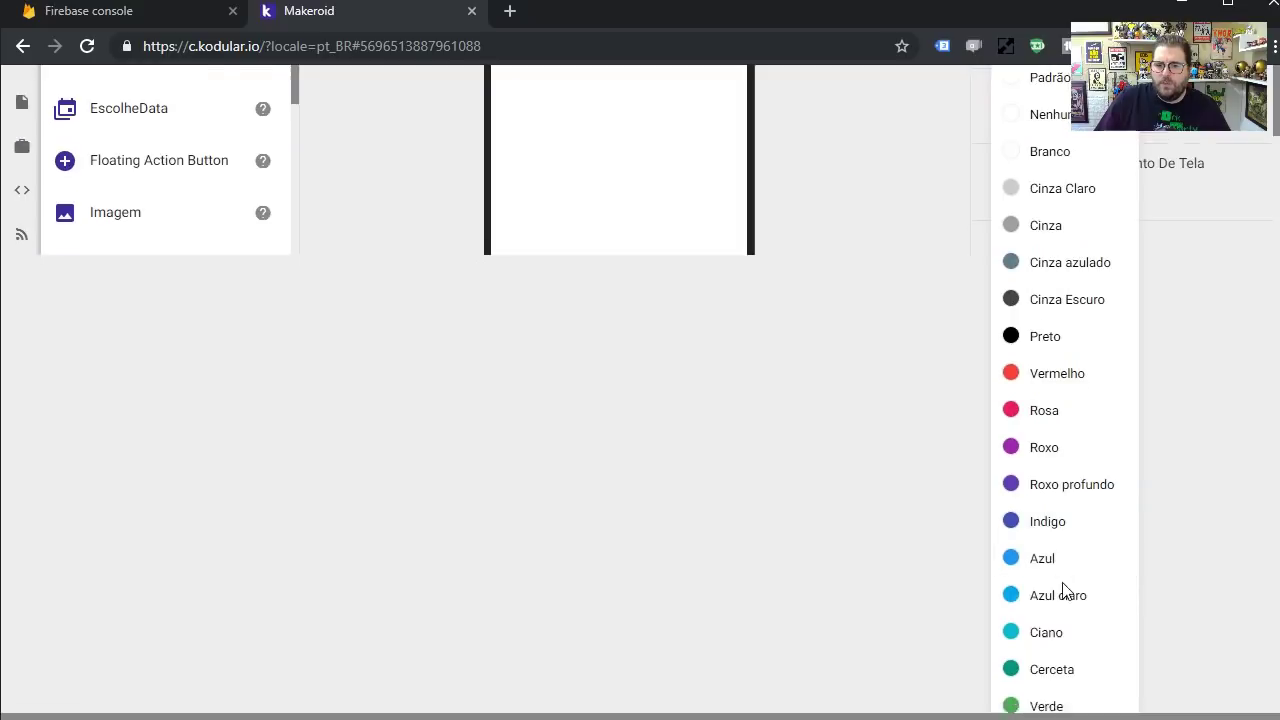
{"action": "scroll", "coordinate": [1063, 591], "scroll_direction": "down", "scroll_amount": 1}
{"action": "left_click", "coordinate": [1044, 358]}
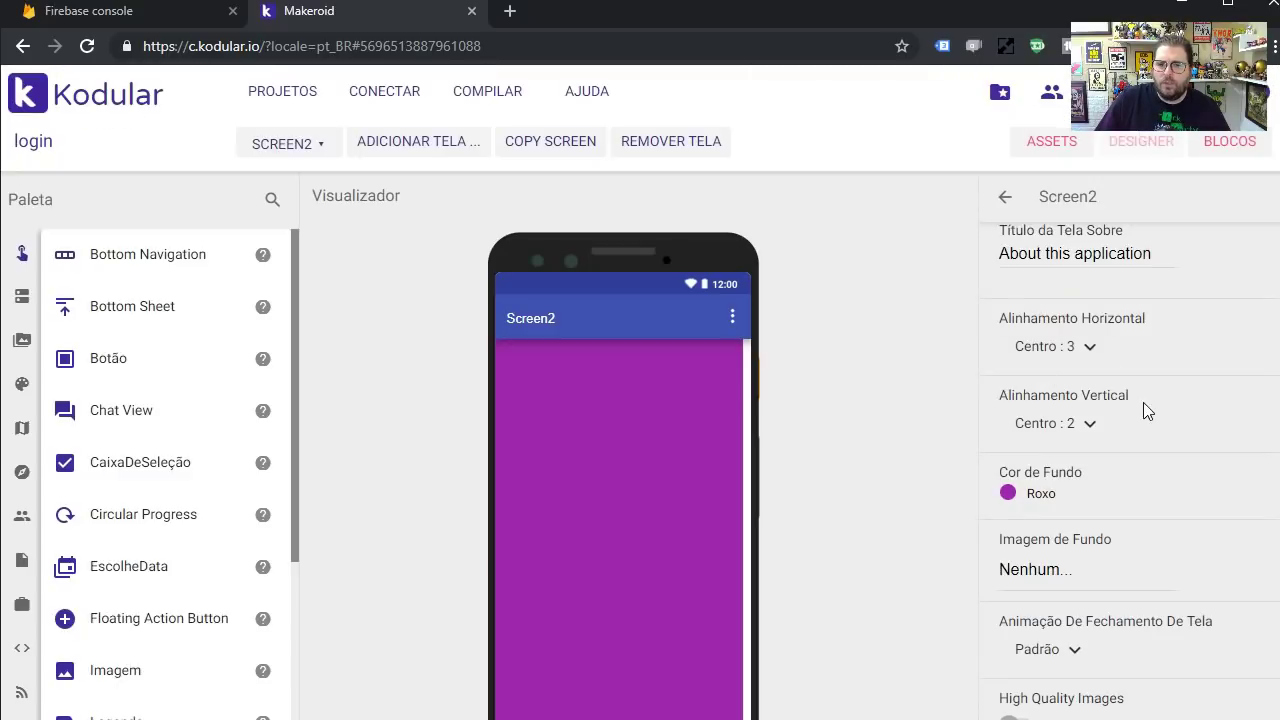
{"action": "scroll", "coordinate": [1177, 414], "scroll_direction": "down", "scroll_amount": 1}
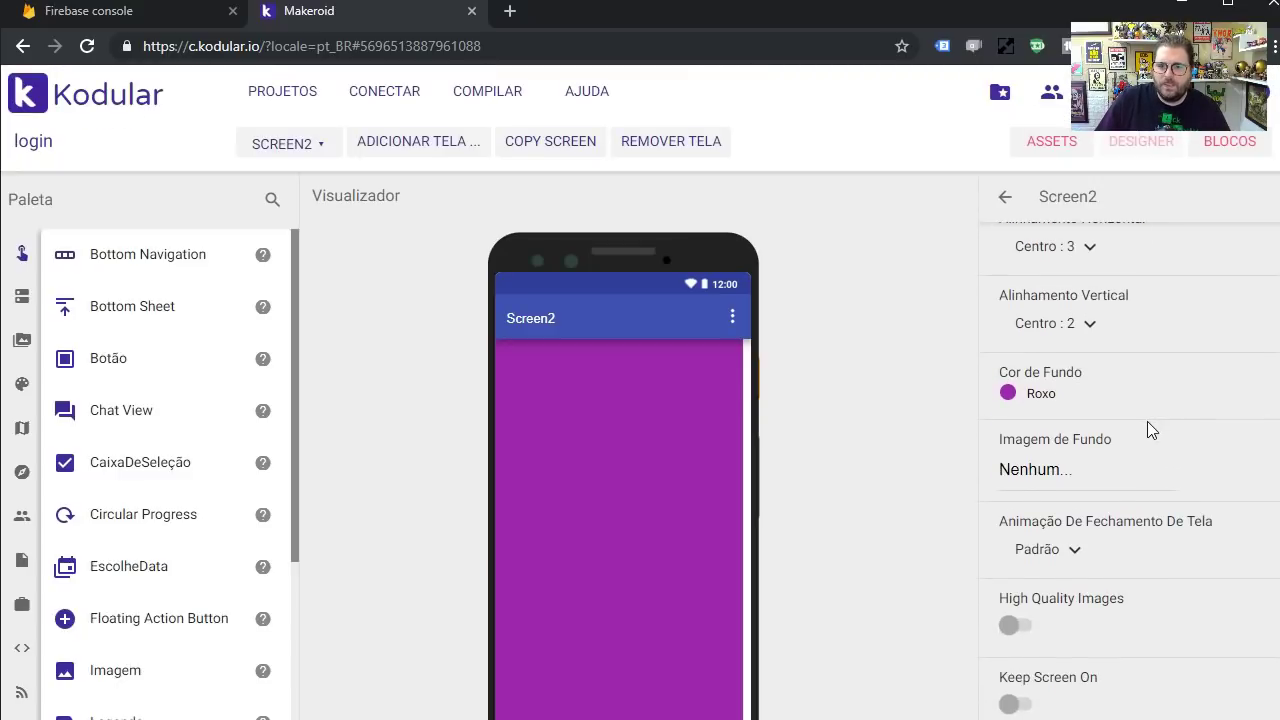
{"action": "scroll", "coordinate": [1146, 427], "scroll_direction": "down", "scroll_amount": 1}
{"action": "scroll", "coordinate": [1146, 430], "scroll_direction": "down", "scroll_amount": 1}
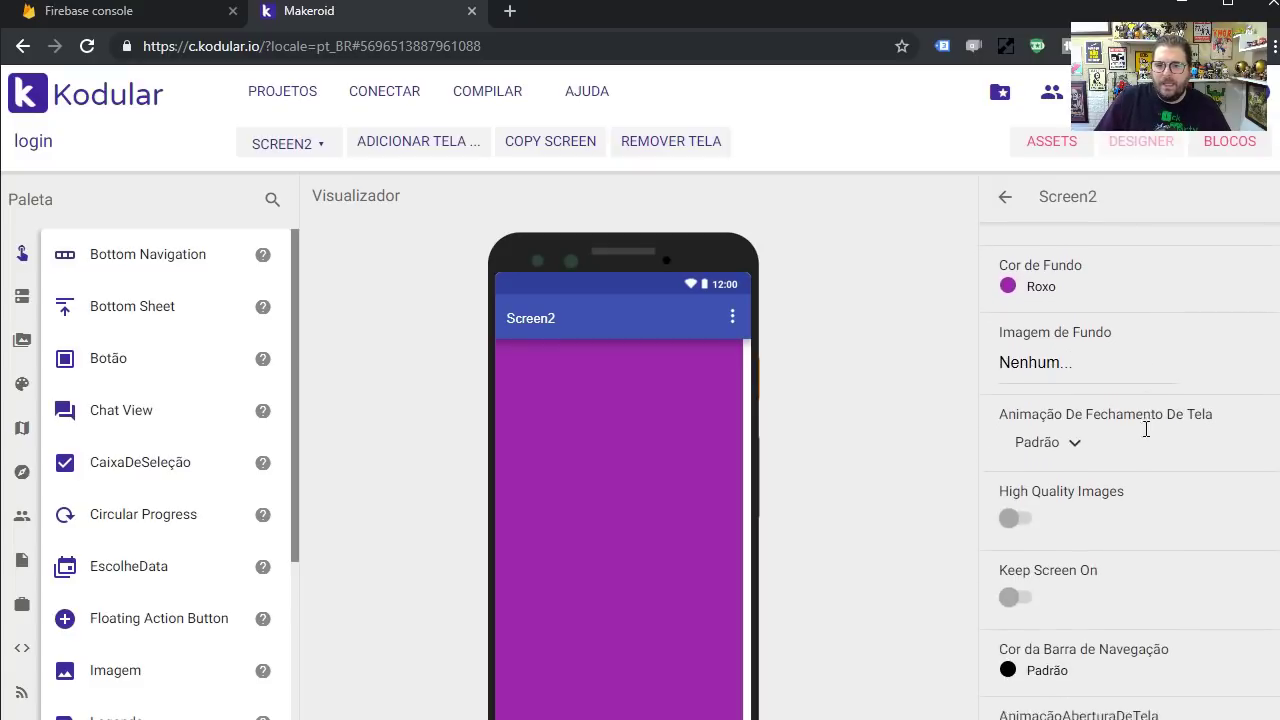
{"action": "scroll", "coordinate": [1145, 437], "scroll_direction": "down", "scroll_amount": 2}
{"action": "scroll", "coordinate": [1143, 440], "scroll_direction": "down", "scroll_amount": 1}
{"action": "scroll", "coordinate": [1140, 443], "scroll_direction": "down", "scroll_amount": 3}
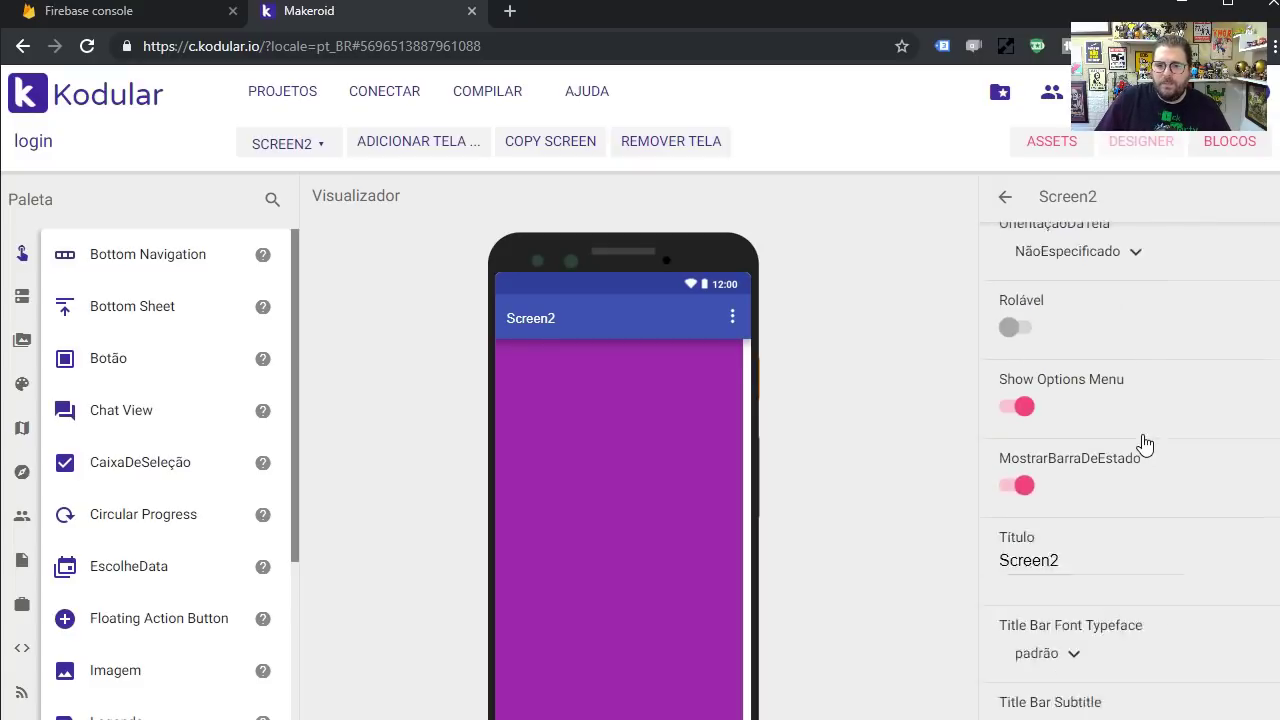
{"action": "scroll", "coordinate": [1137, 442], "scroll_direction": "up", "scroll_amount": 5}
{"action": "scroll", "coordinate": [1135, 435], "scroll_direction": "up", "scroll_amount": 3}
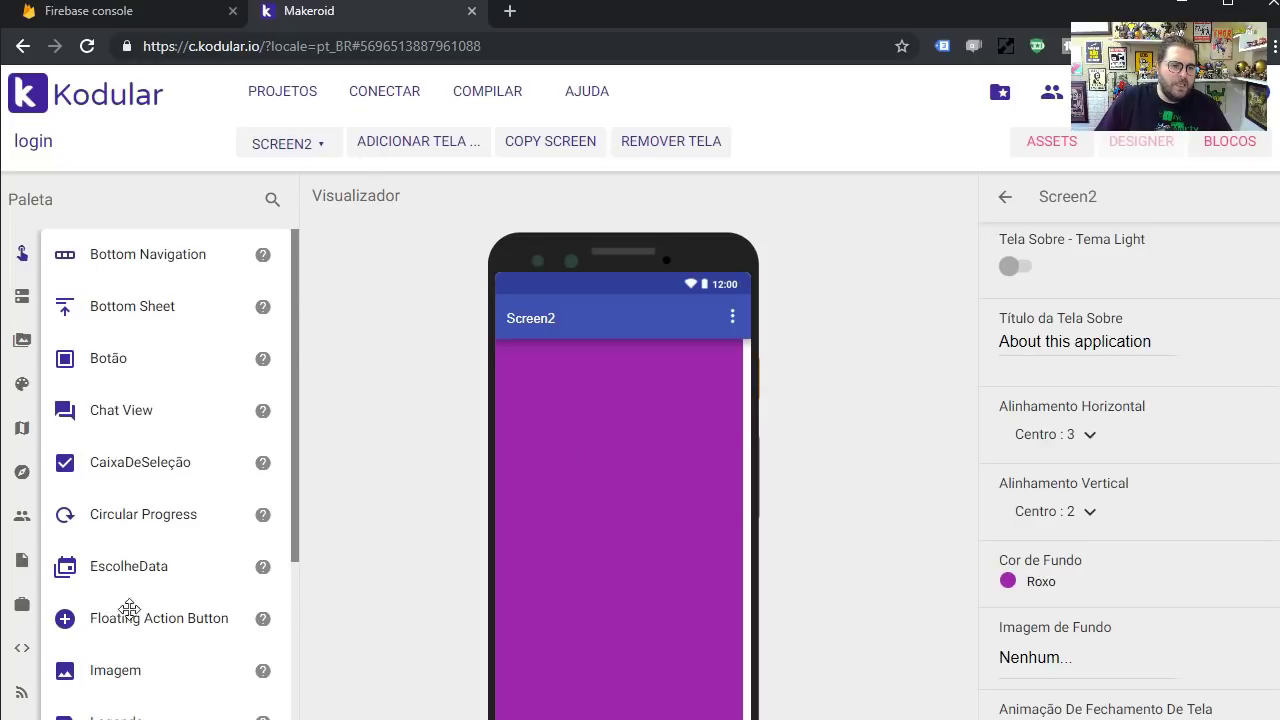
{"action": "scroll", "coordinate": [124, 557], "scroll_direction": "down", "scroll_amount": 1}
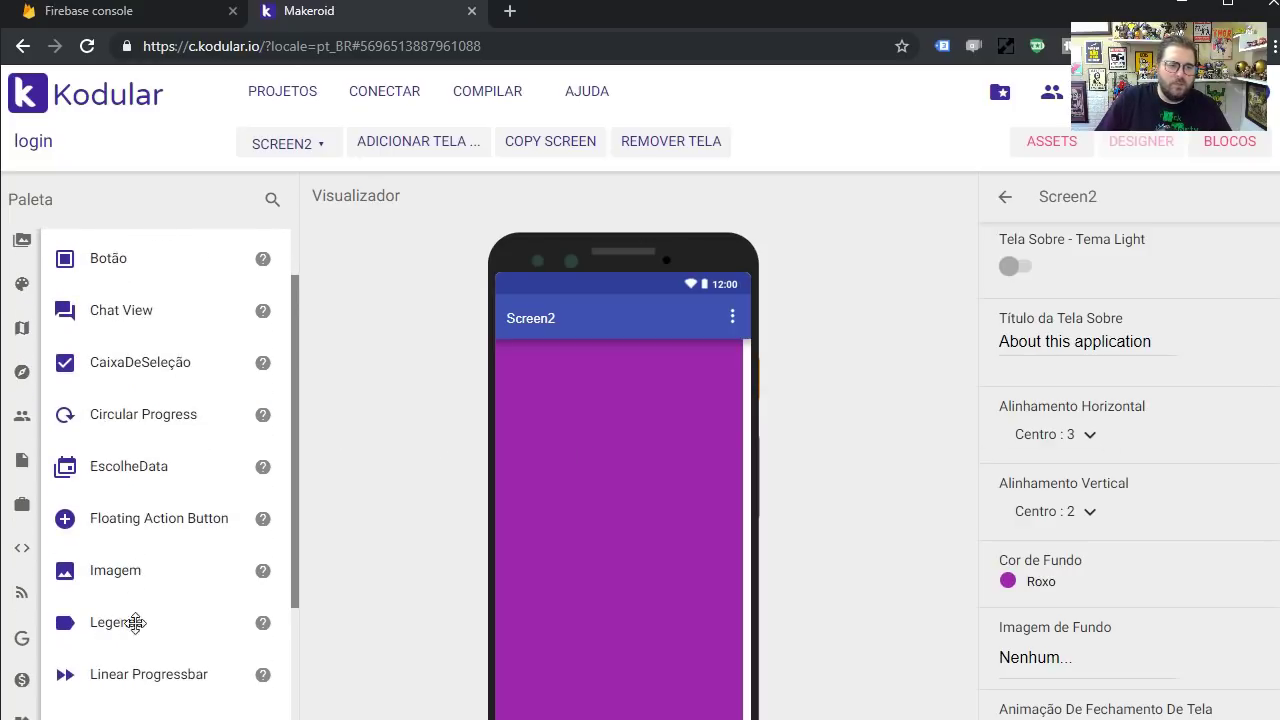
Add a label to the middle of Screen2 with font size 22
{"action": "left_click_drag", "start_coordinate": [134, 622], "coordinate": [607, 465]}
{"action": "scroll", "coordinate": [1184, 400], "scroll_direction": "up", "scroll_amount": 2}
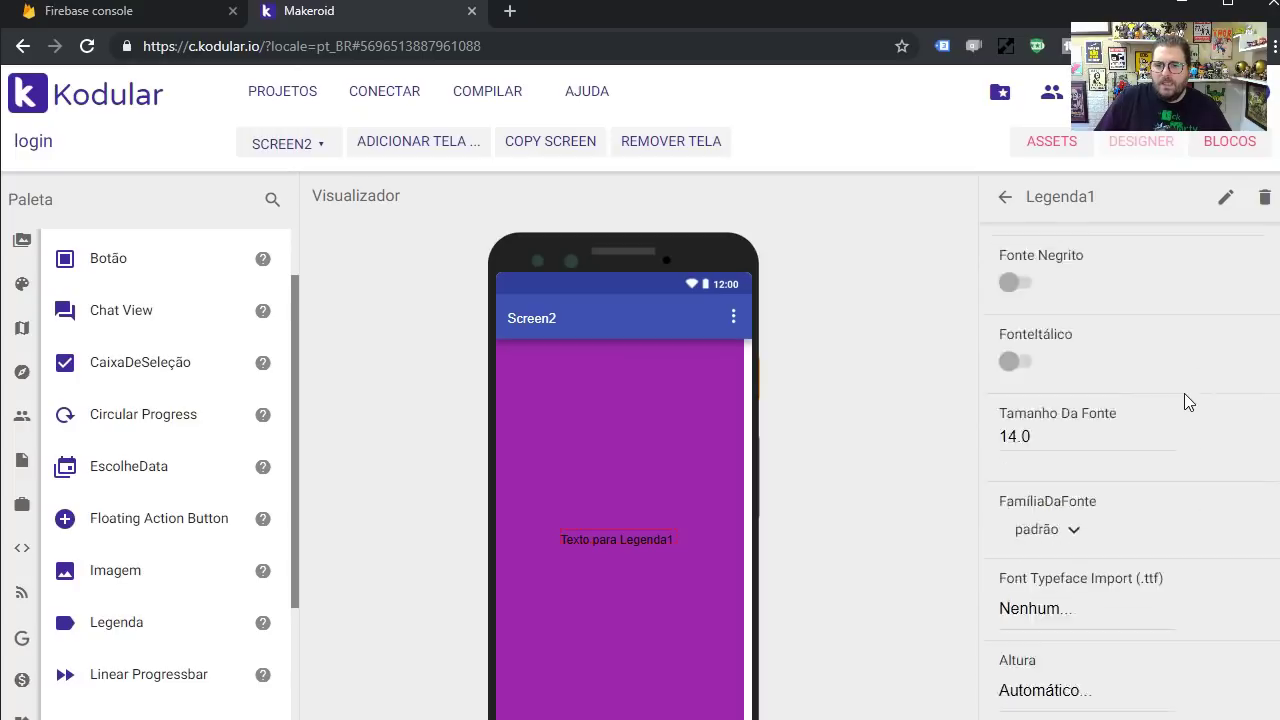
{"action": "scroll", "coordinate": [1180, 400], "scroll_direction": "down", "scroll_amount": 3}
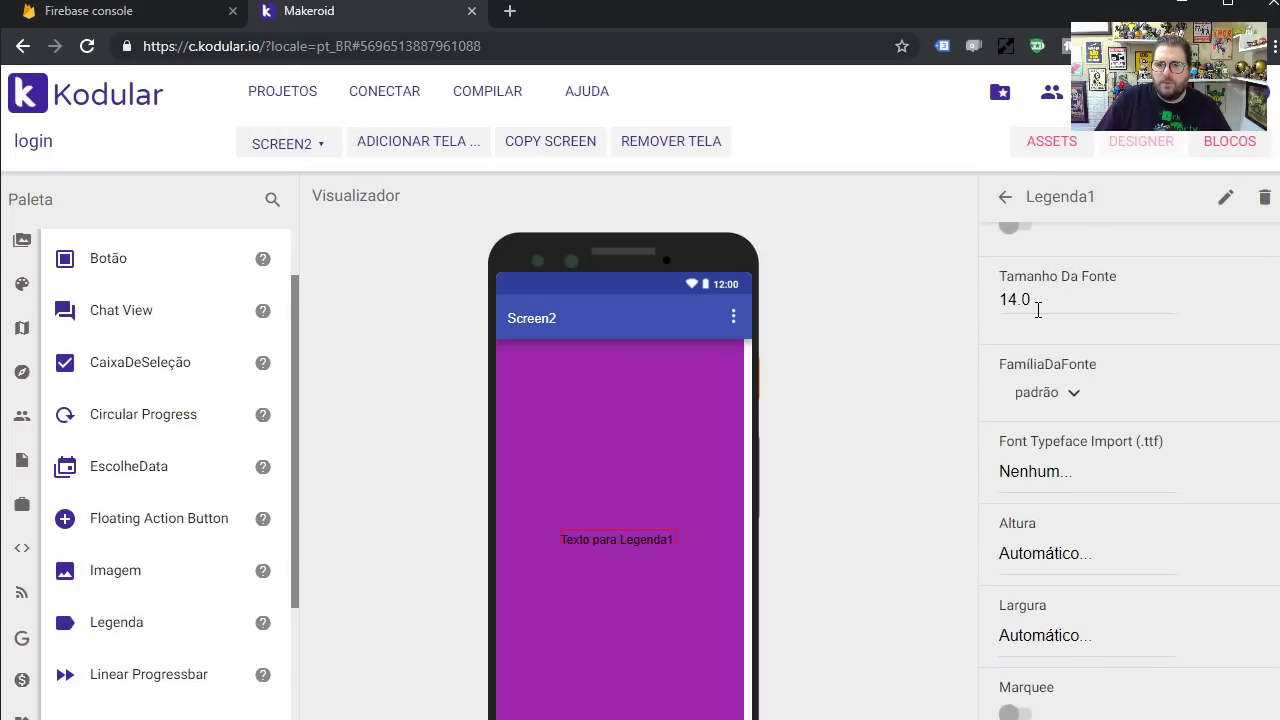
{"action": "left_click", "coordinate": [1022, 302]}
{"action": "type", "text": "22"}
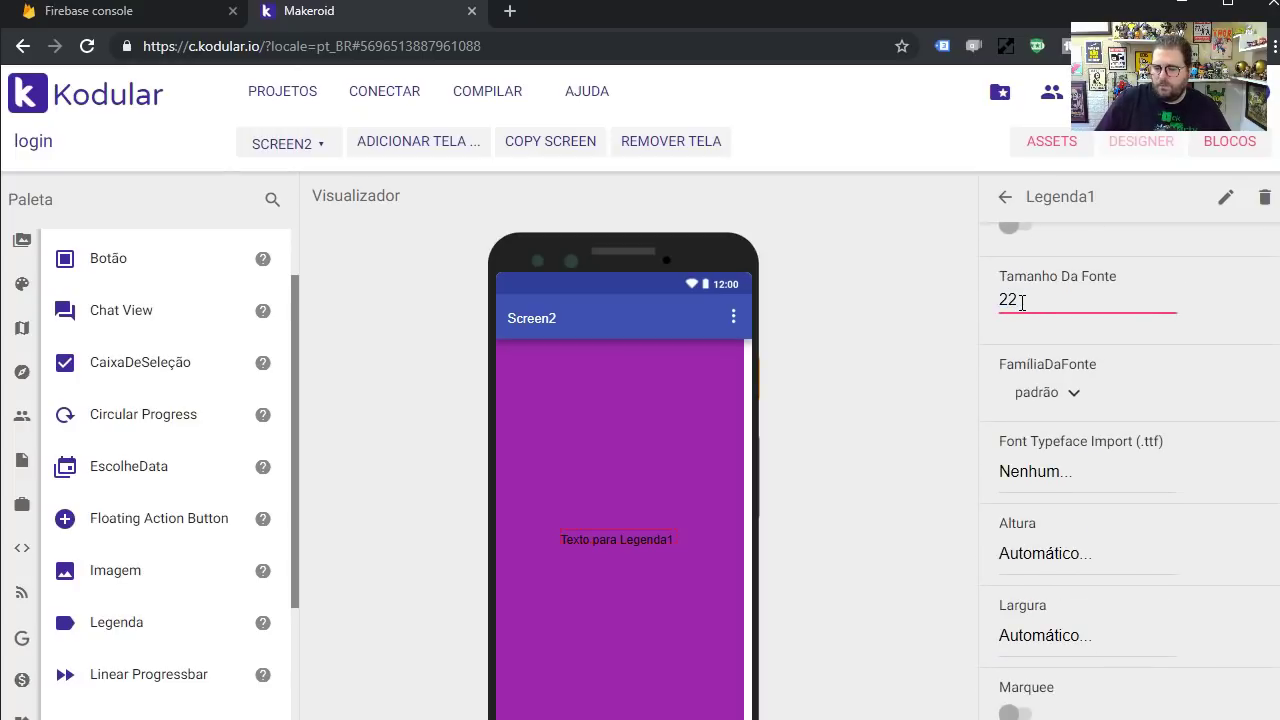
{"action": "key", "text": "Return"}
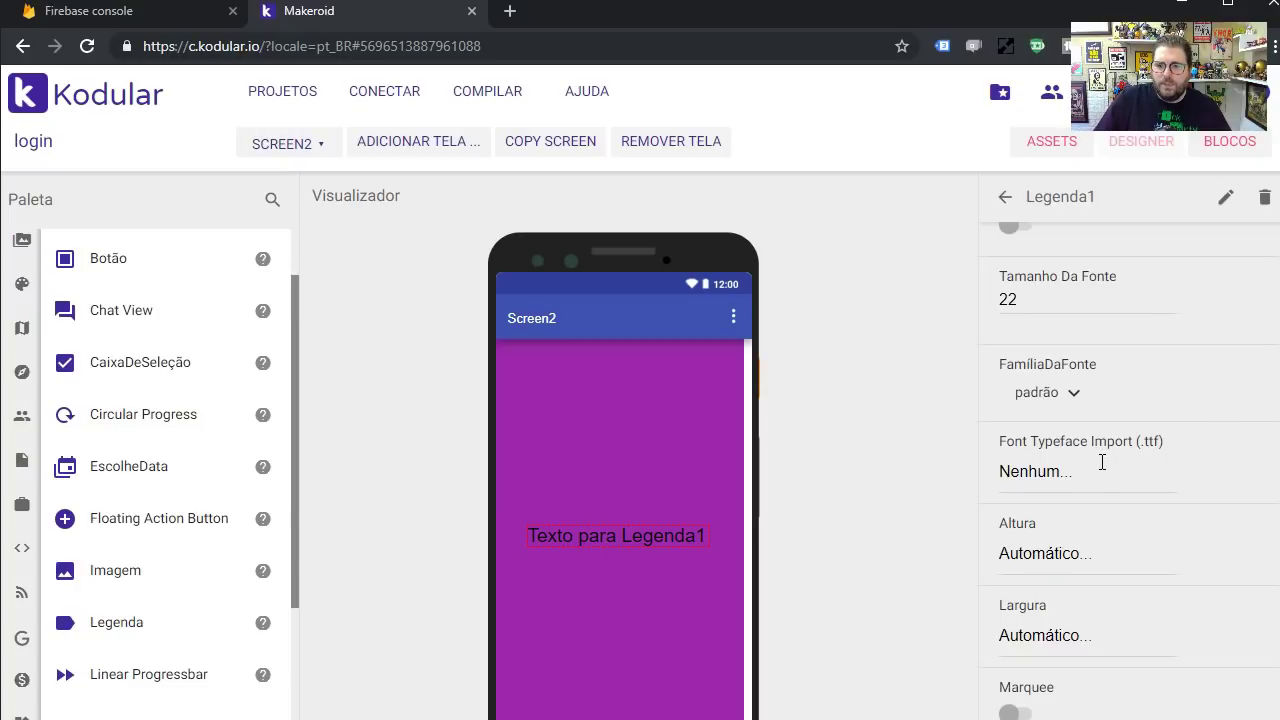
Give the label a fixed height of 24 pixels and width of 200 pixels
{"action": "scroll", "coordinate": [1102, 462], "scroll_direction": "down", "scroll_amount": 2}
{"action": "scroll", "coordinate": [1100, 460], "scroll_direction": "down", "scroll_amount": 2}
{"action": "left_click", "coordinate": [1025, 368]}
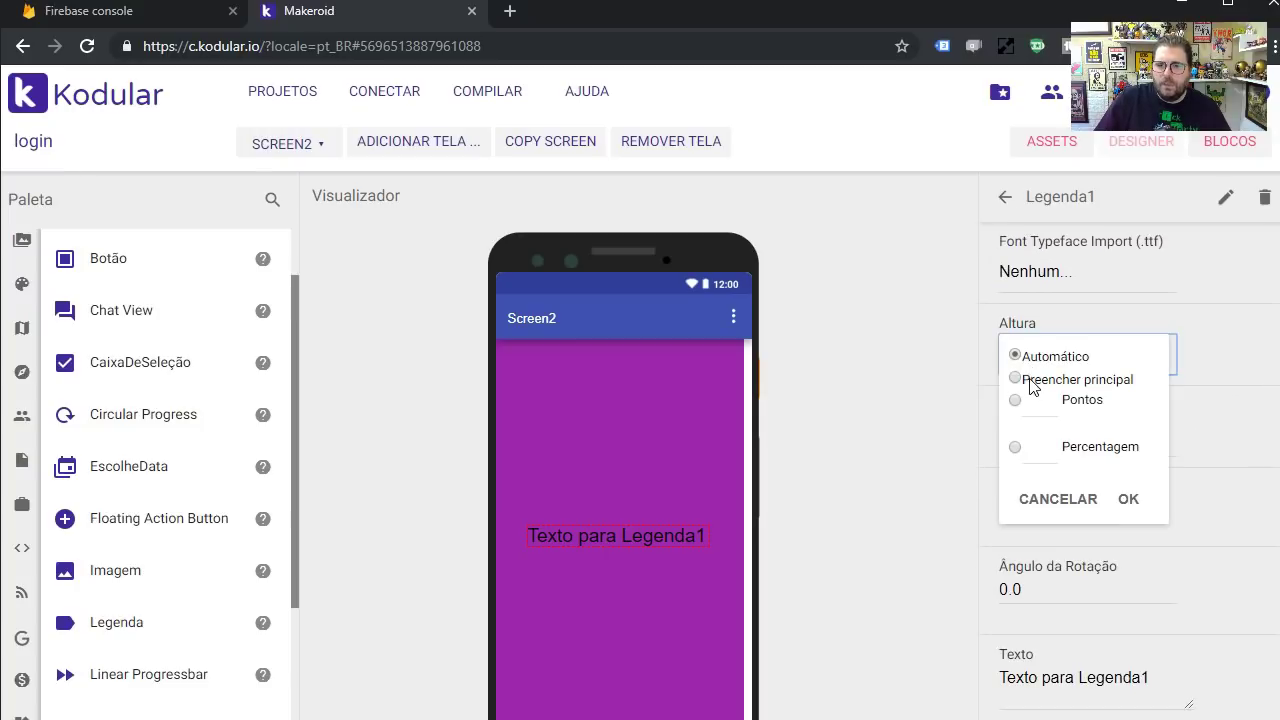
{"action": "left_click", "coordinate": [1028, 406]}
{"action": "type", "text": "24"}
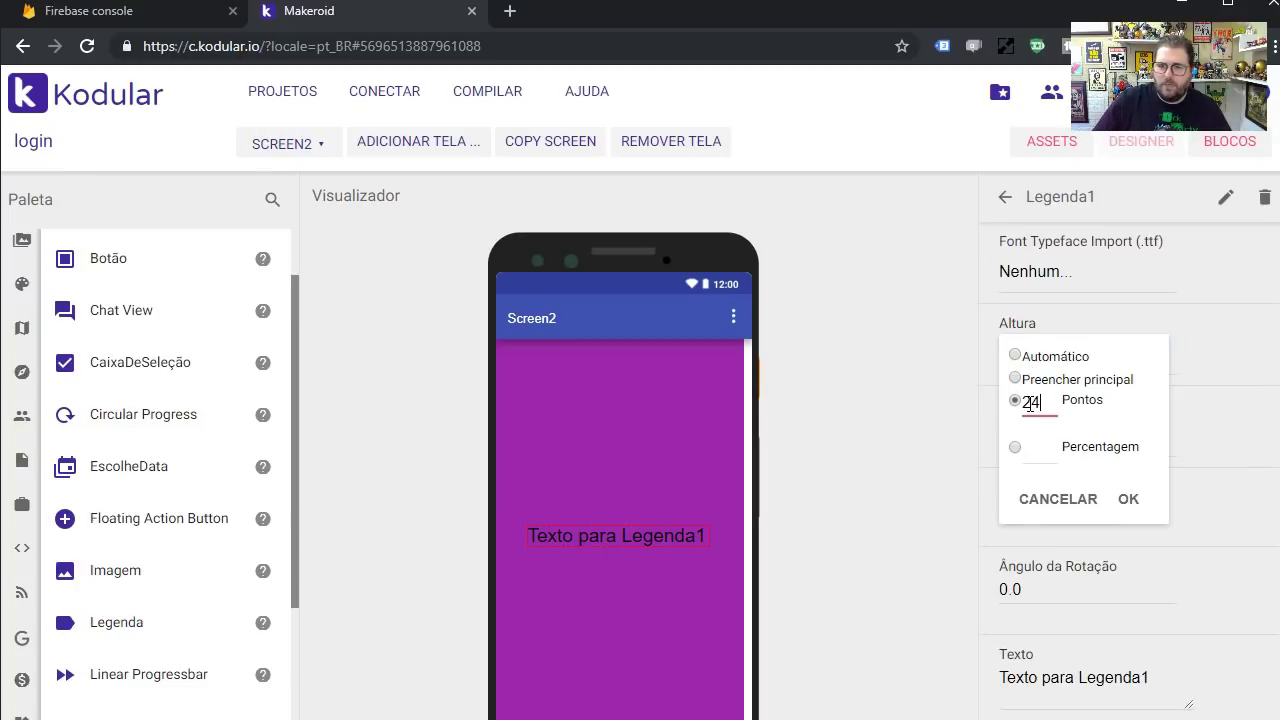
{"action": "left_click", "coordinate": [1130, 498]}
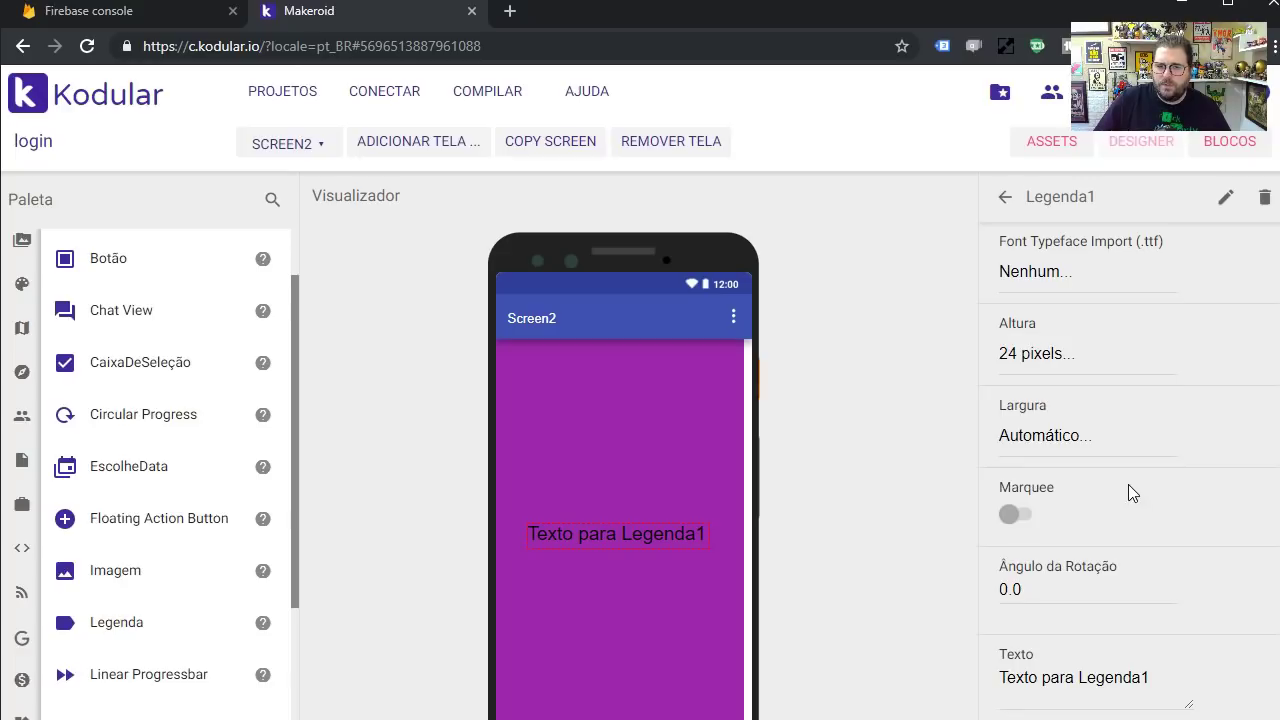
{"action": "left_click", "coordinate": [1017, 437]}
{"action": "left_click", "coordinate": [1026, 489]}
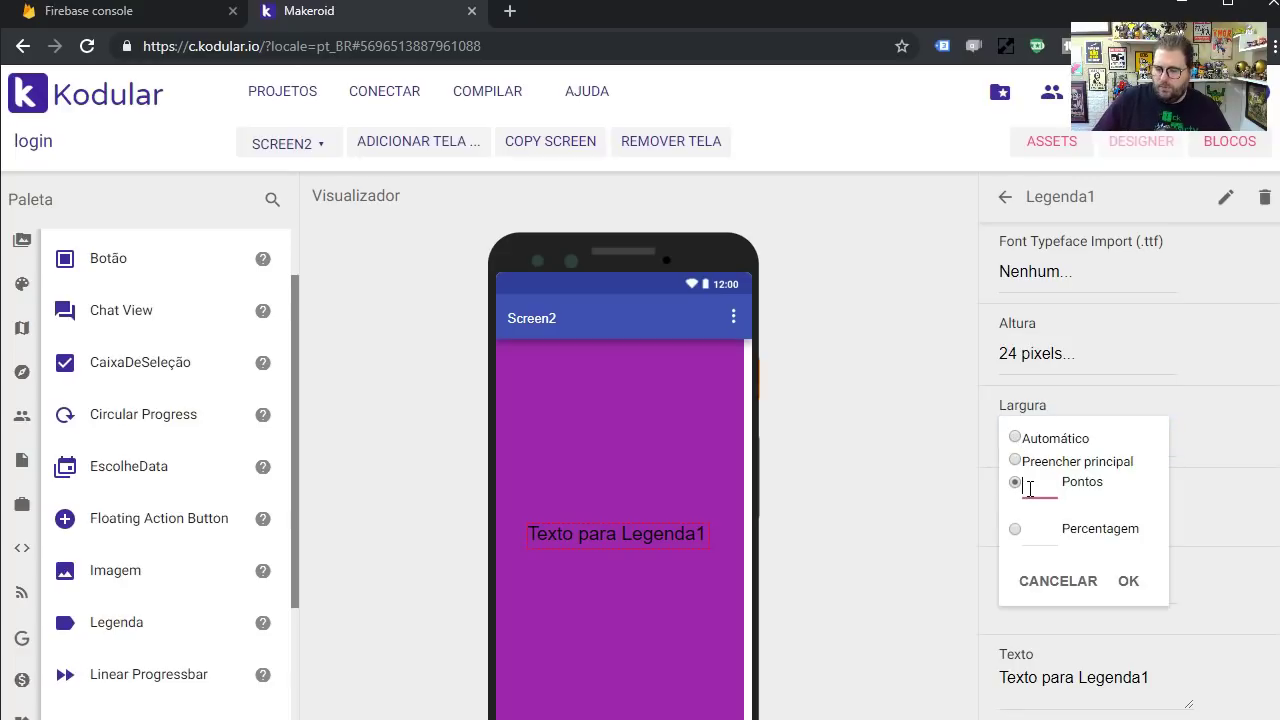
{"action": "type", "text": "200"}
{"action": "left_click", "coordinate": [1128, 581]}
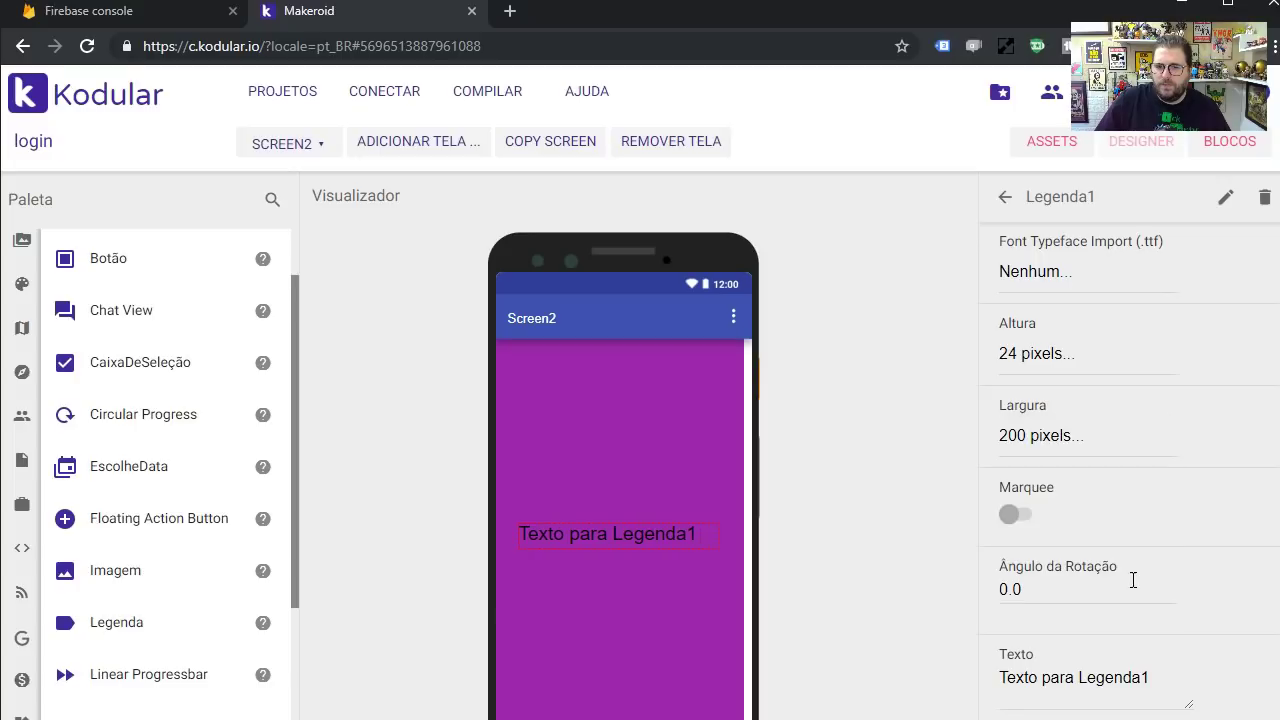
Change the label's text to 'Você esta logado!'
{"action": "scroll", "coordinate": [1097, 571], "scroll_direction": "down", "scroll_amount": 1}
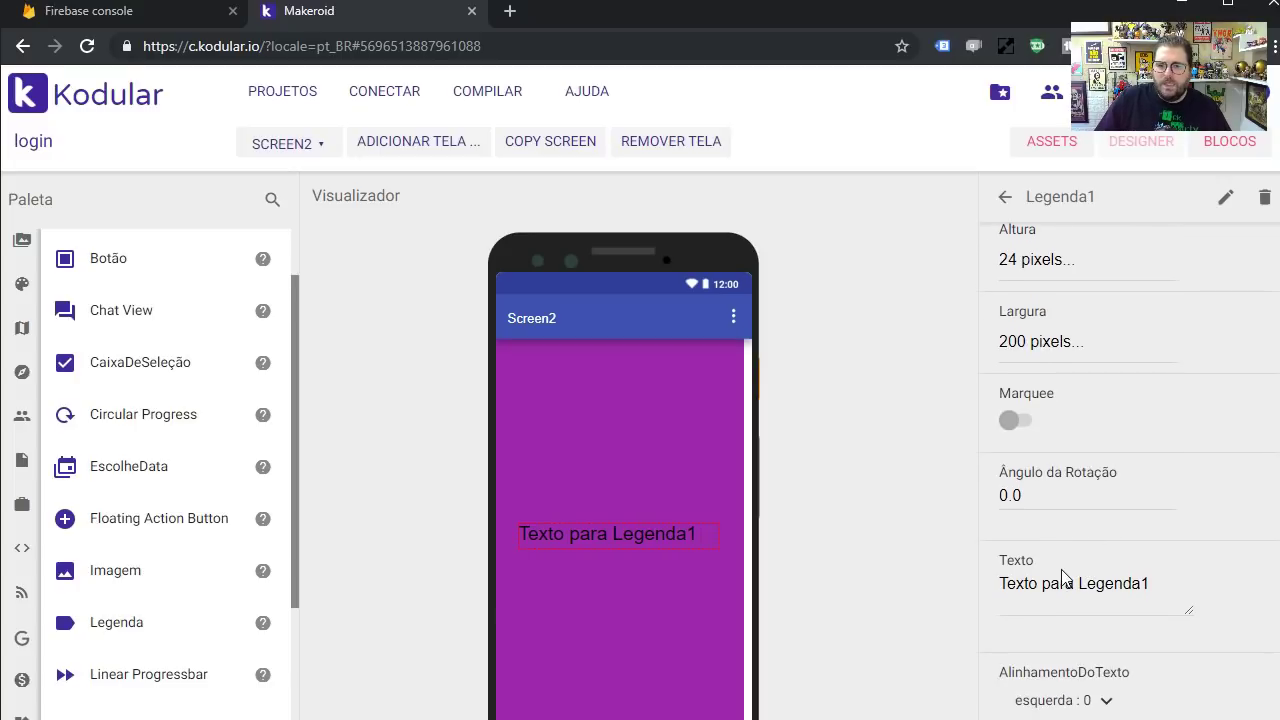
{"action": "double_click", "coordinate": [1066, 580]}
{"action": "triple_click", "coordinate": [1110, 580]}
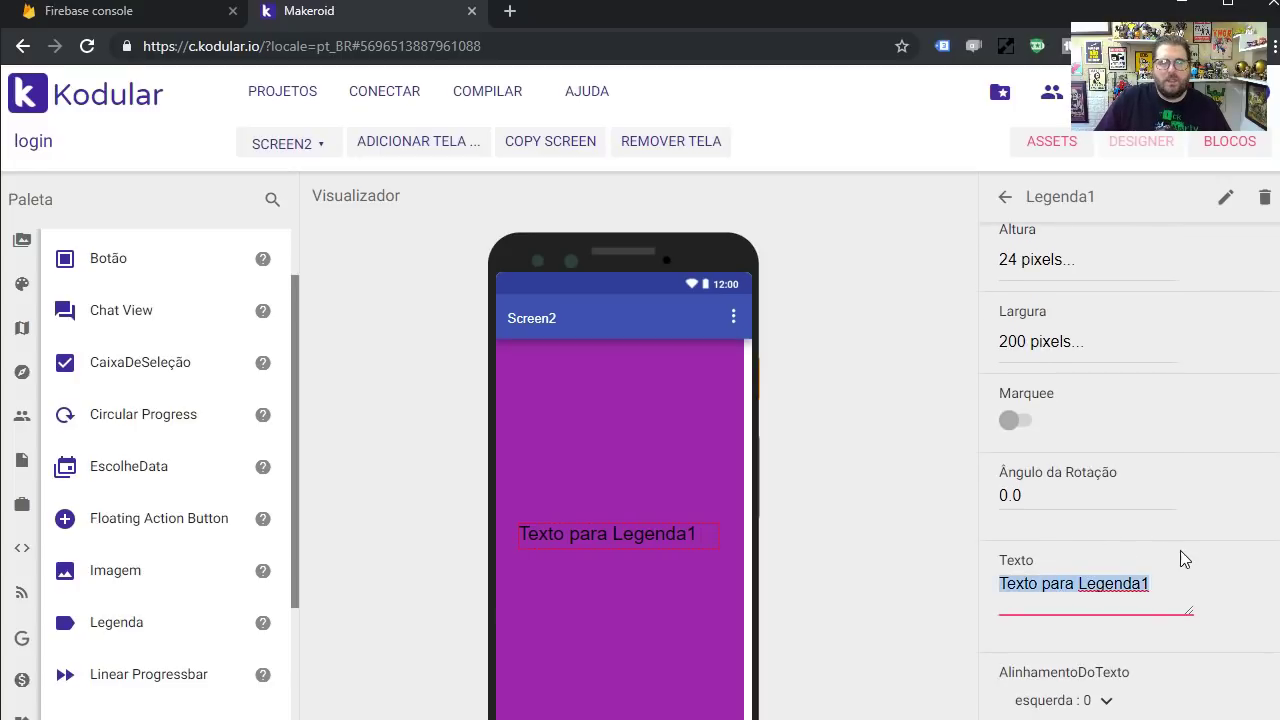
{"action": "scroll", "coordinate": [1189, 559], "scroll_direction": "down", "scroll_amount": 1}
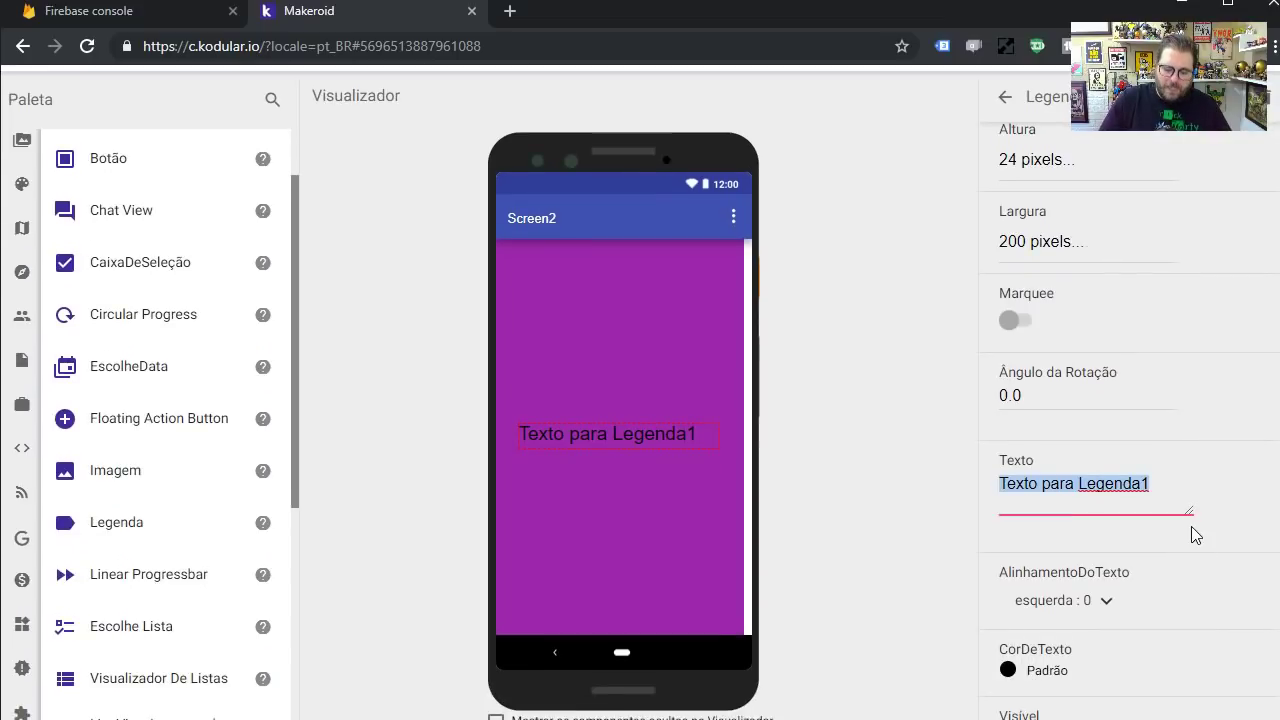
{"action": "type", "text": "Você esta"}
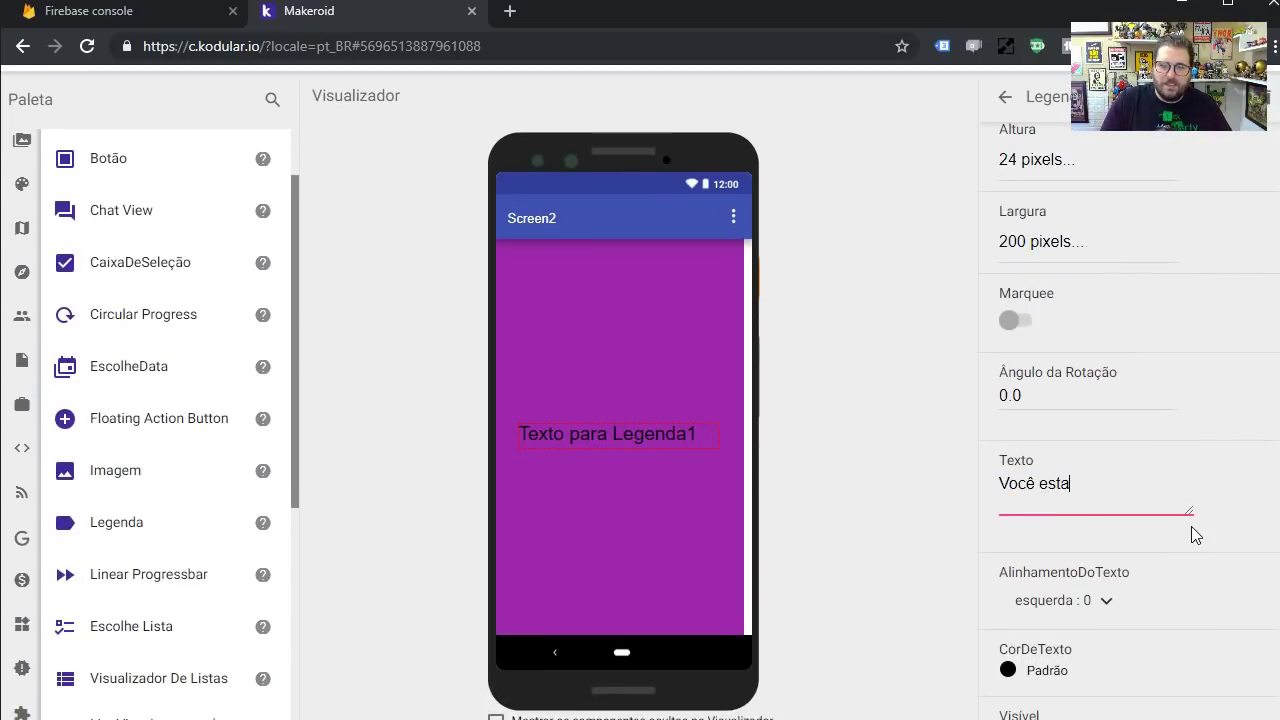
{"action": "type", "text": " logado!"}
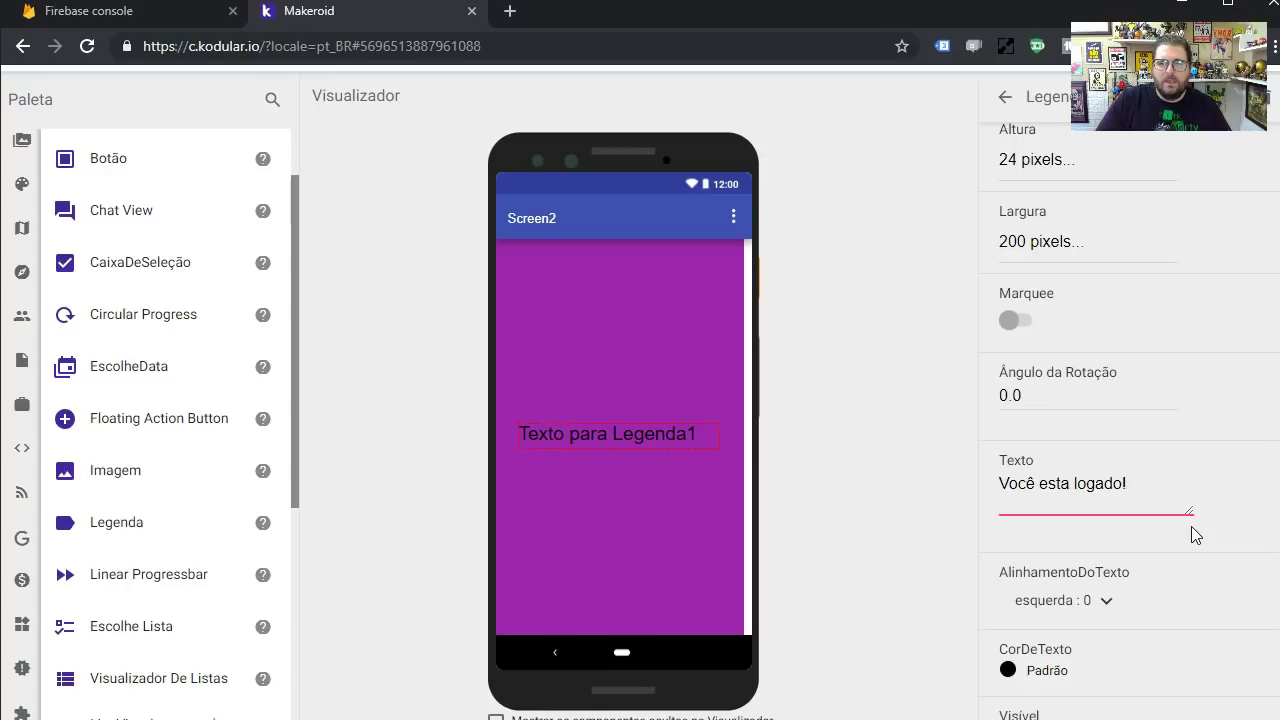
{"action": "left_click", "coordinate": [1191, 526]}
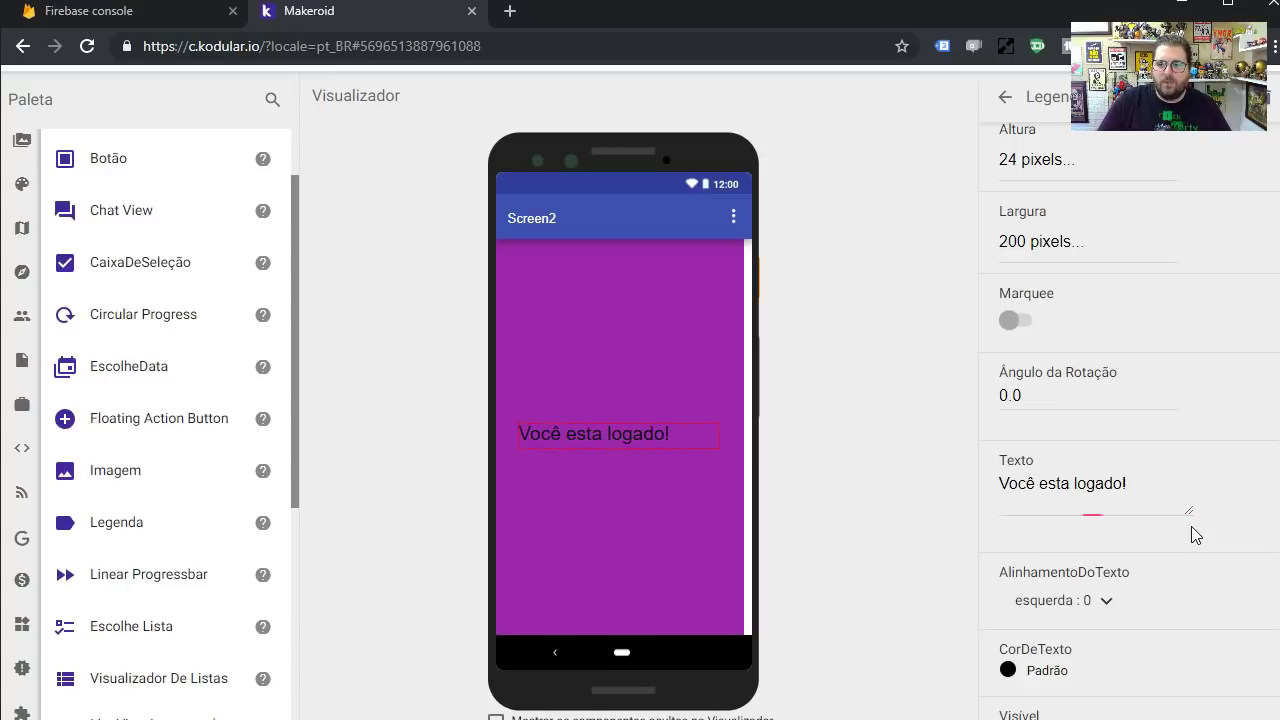
Center the label's text and set its CorDeTexto to Branco (white)
{"action": "left_click", "coordinate": [1099, 612]}
{"action": "left_click", "coordinate": [1050, 672]}
{"action": "scroll", "coordinate": [1174, 590], "scroll_direction": "down", "scroll_amount": 1}
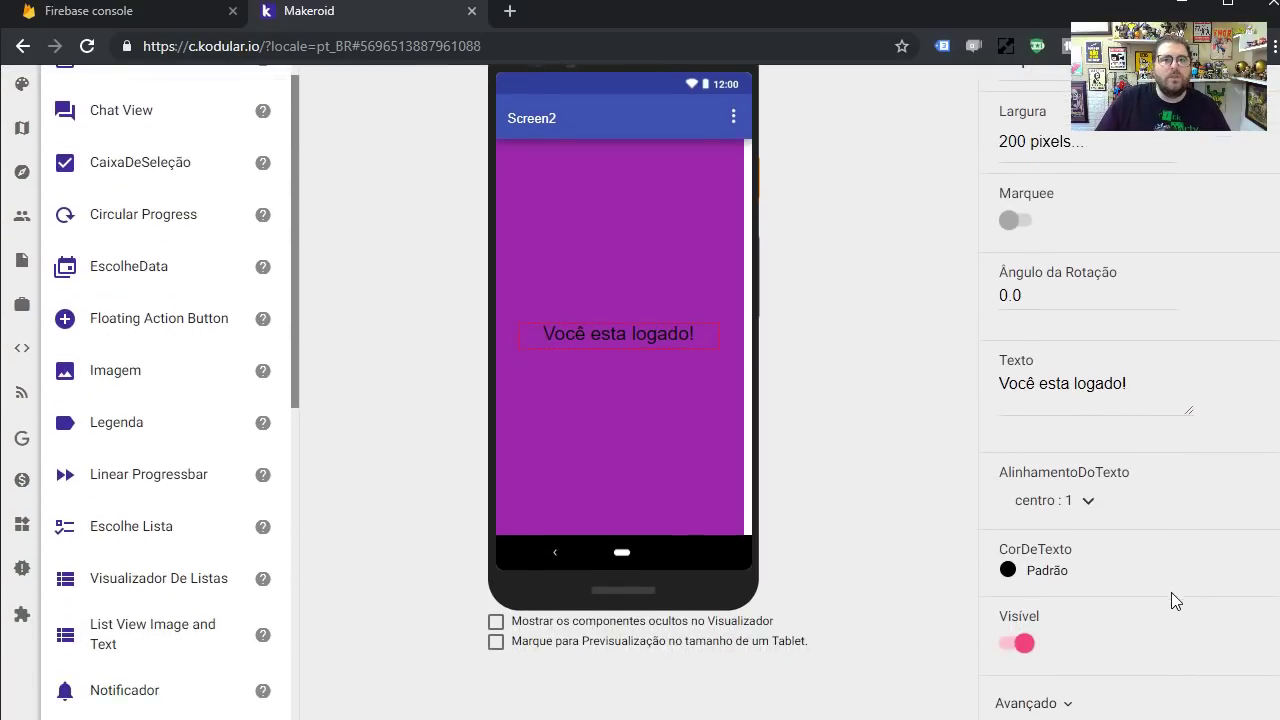
{"action": "left_click", "coordinate": [1012, 572]}
{"action": "left_click", "coordinate": [1044, 160]}
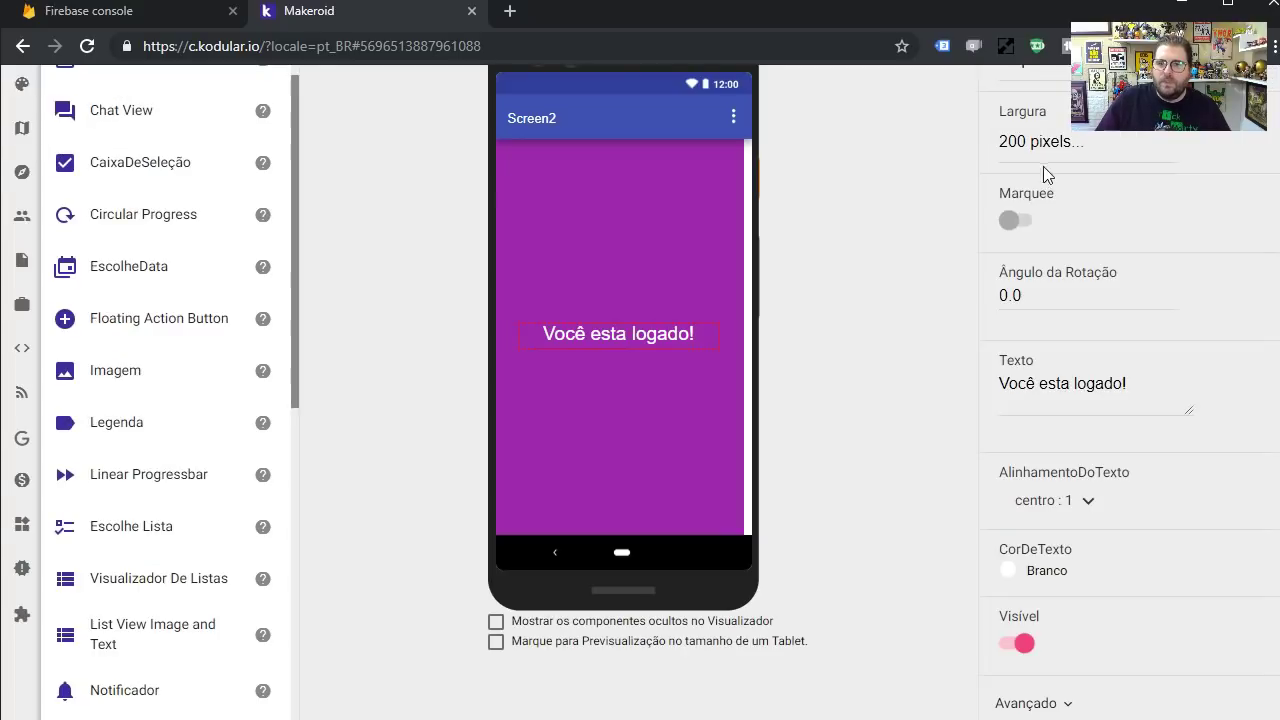
{"action": "scroll", "coordinate": [830, 403], "scroll_direction": "up", "scroll_amount": 2}
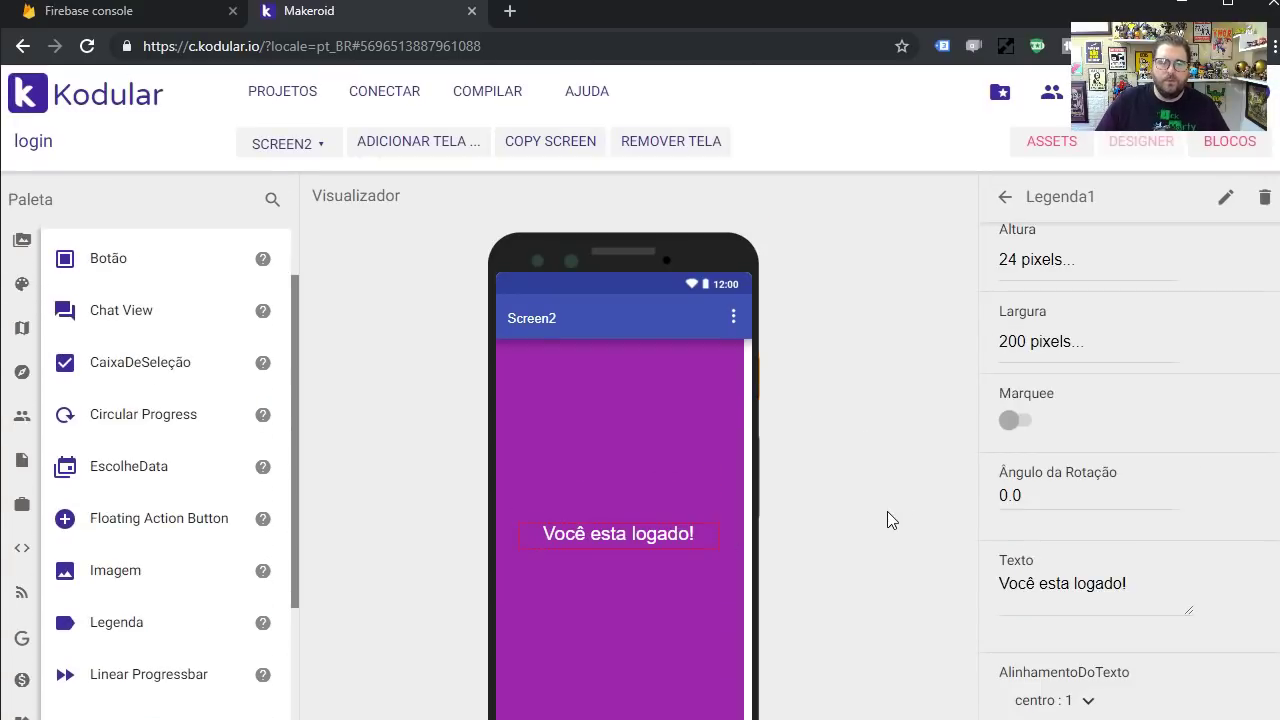
{"action": "scroll", "coordinate": [887, 511], "scroll_direction": "down", "scroll_amount": 2}
{"action": "scroll", "coordinate": [854, 485], "scroll_direction": "up", "scroll_amount": 2}
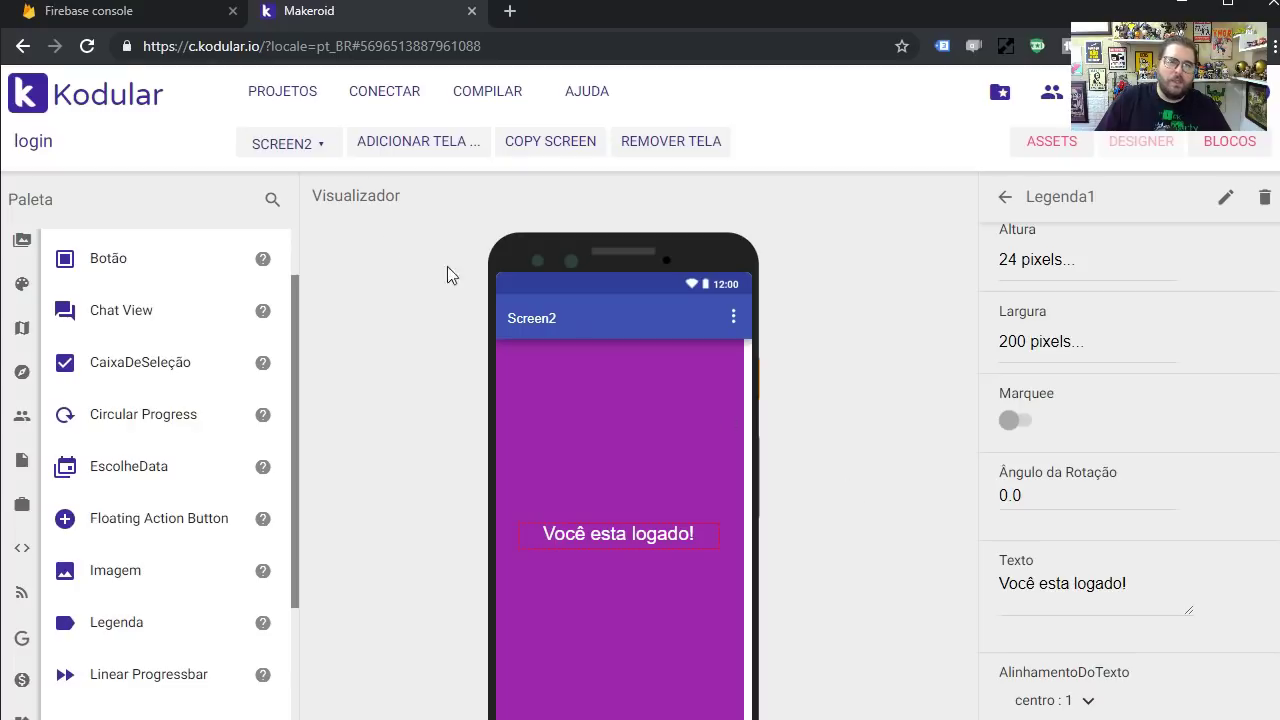
Add a Firebase Authentication component to Screen1 and dismiss the google-services.json warning
{"action": "left_click", "coordinate": [280, 146]}
{"action": "left_click", "coordinate": [286, 184]}
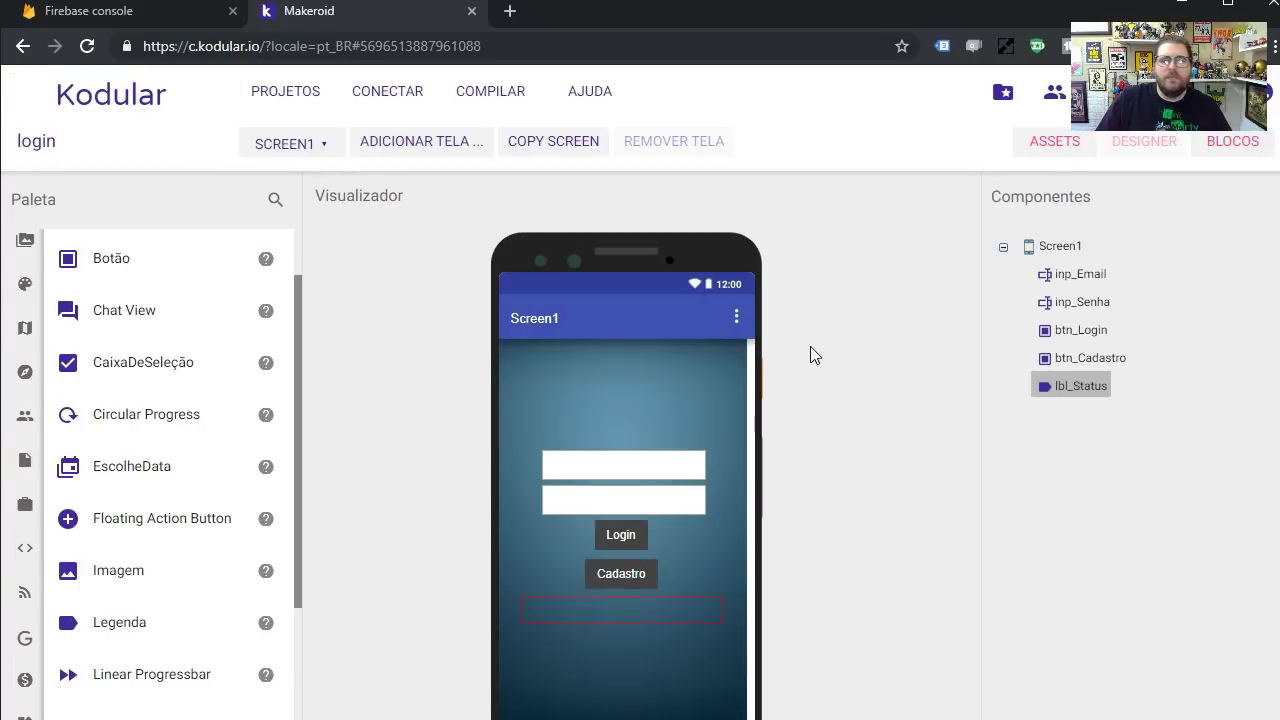
{"action": "left_click", "coordinate": [1037, 248]}
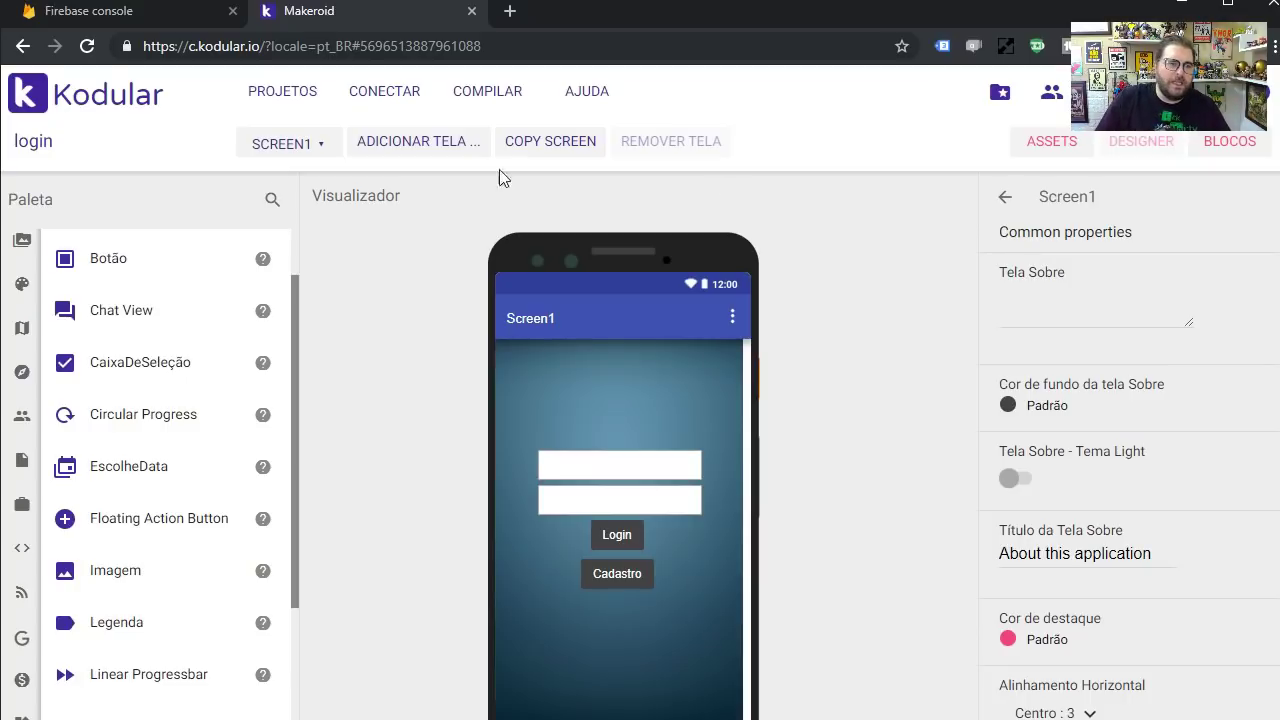
{"action": "mouse_move", "coordinate": [22, 330]}
{"action": "scroll", "coordinate": [44, 324], "scroll_direction": "down", "scroll_amount": 1}
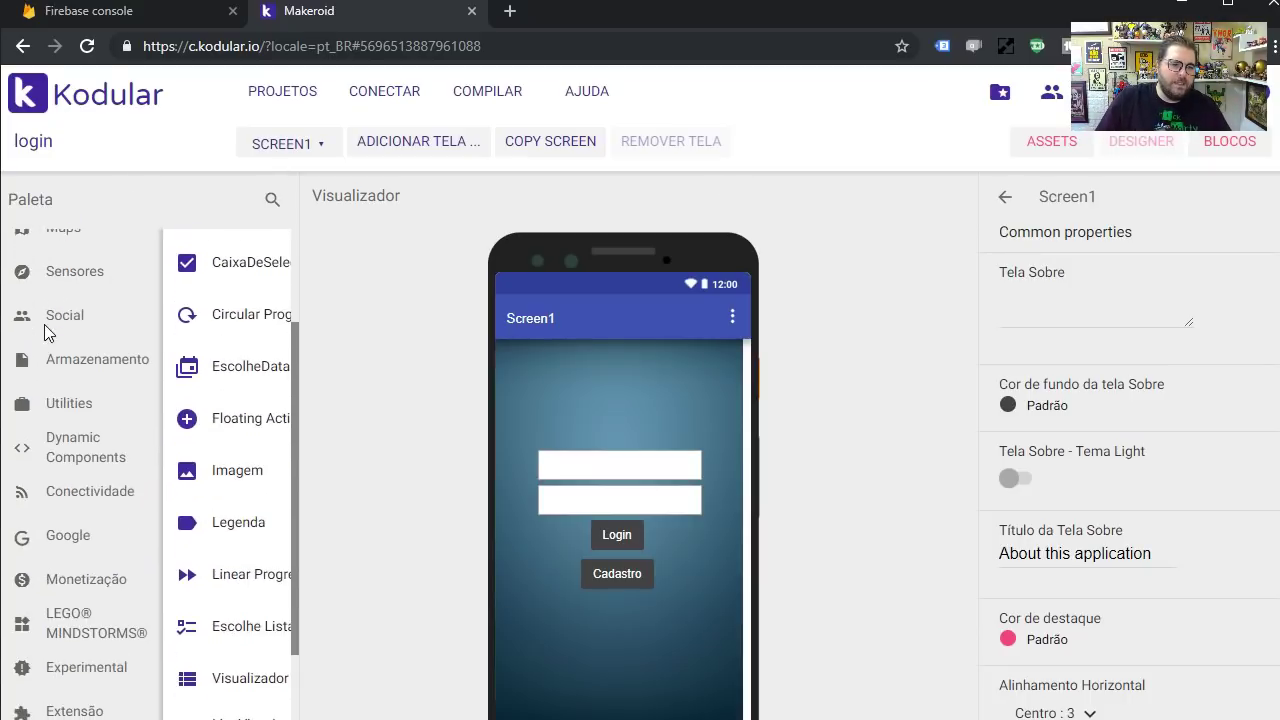
{"action": "left_click", "coordinate": [23, 535]}
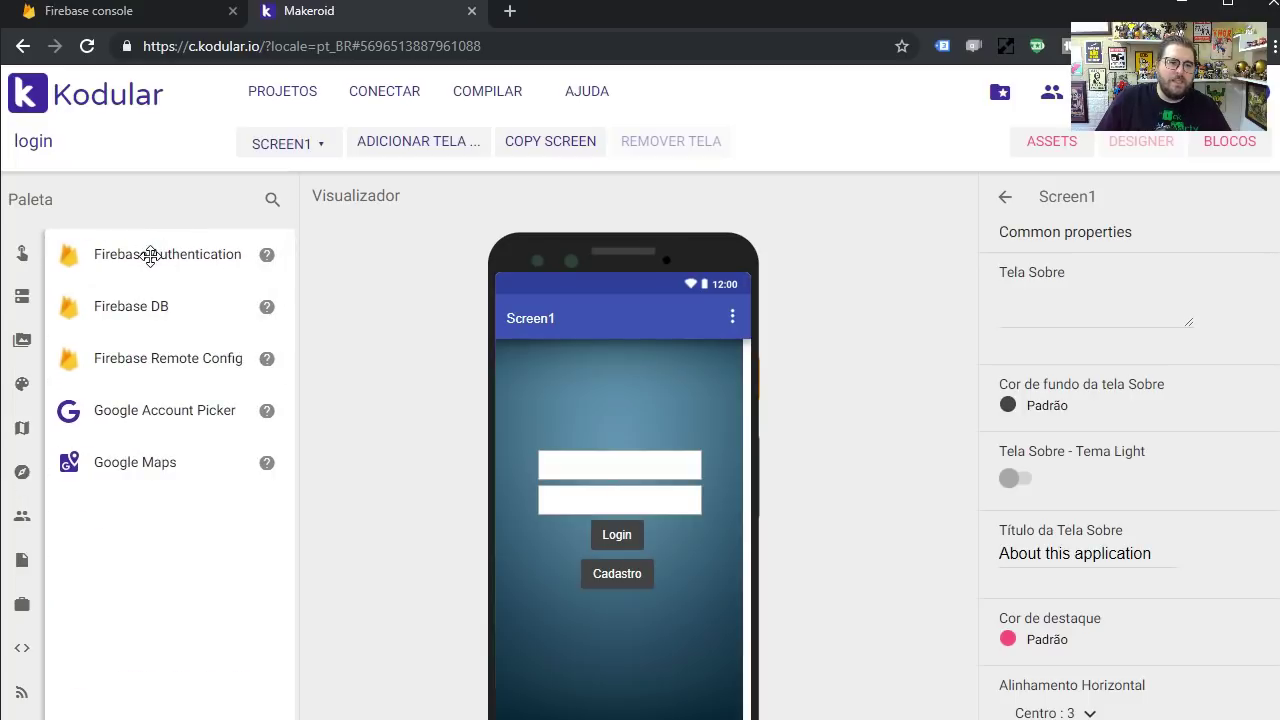
{"action": "left_click_drag", "start_coordinate": [150, 256], "coordinate": [642, 385]}
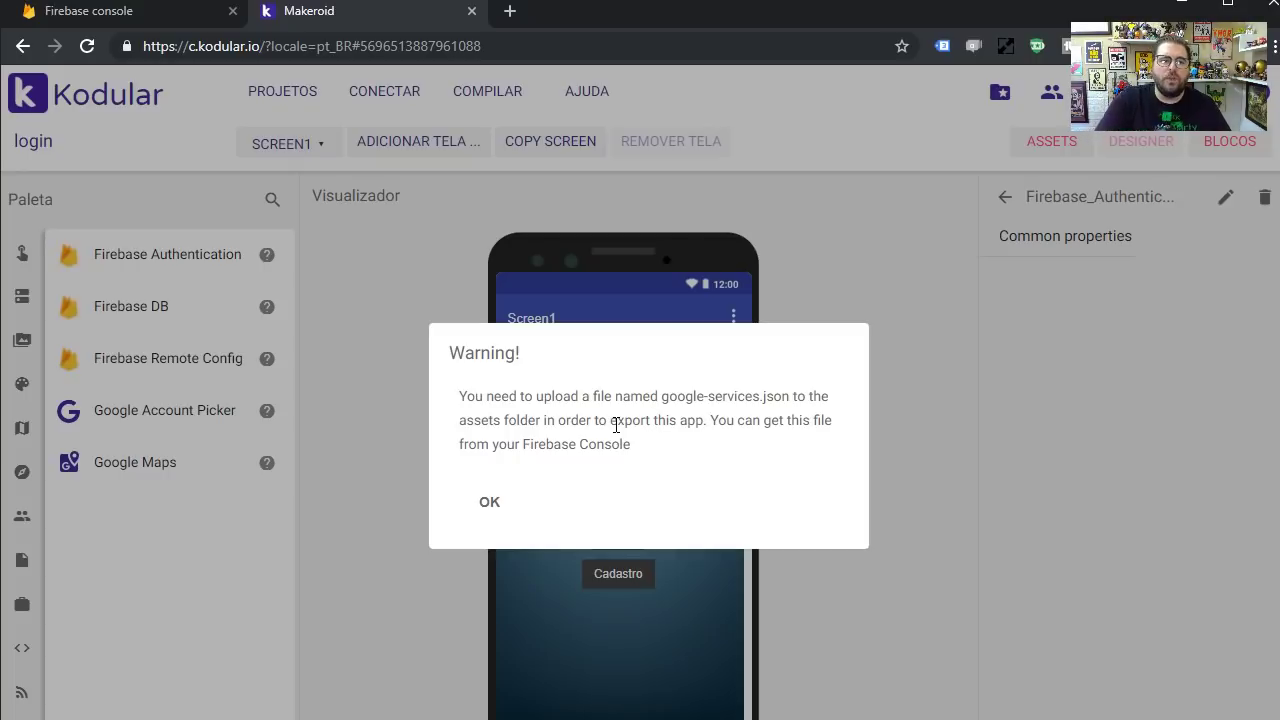
{"action": "left_click", "coordinate": [474, 512]}
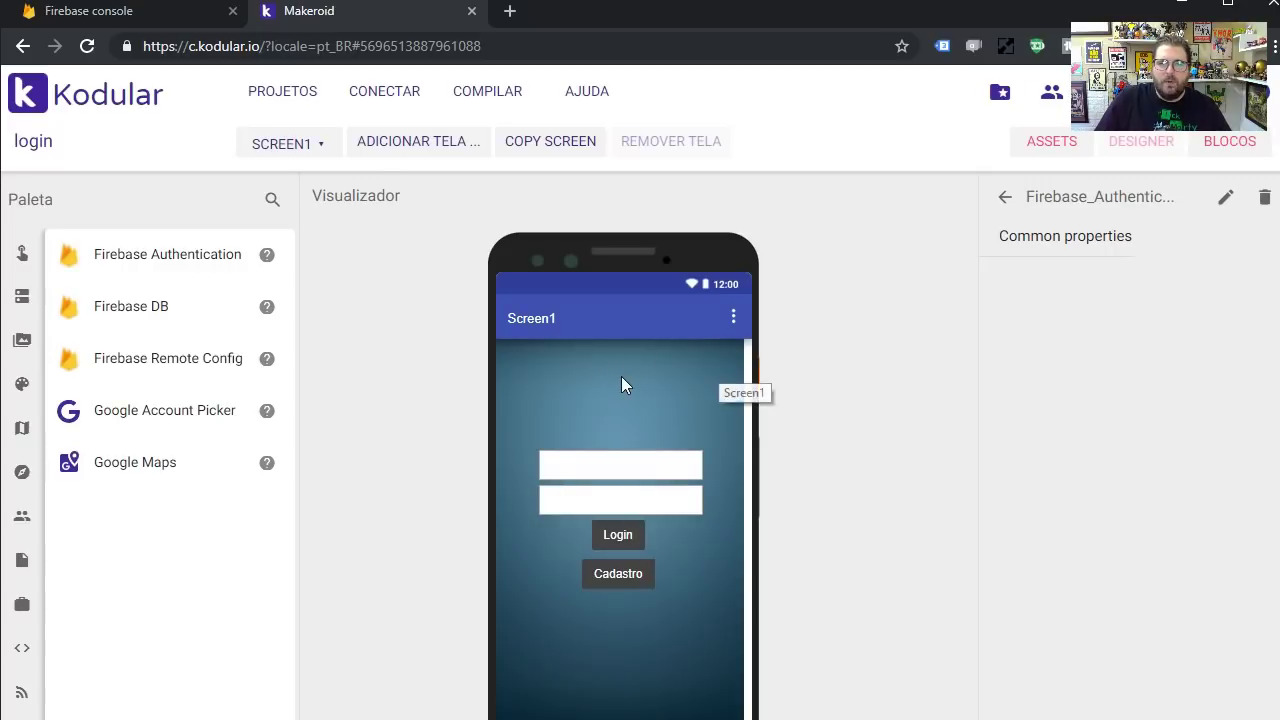
Select the package name br.com.tekzoom.loginapp in Screen1's properties
{"action": "left_click", "coordinate": [621, 376]}
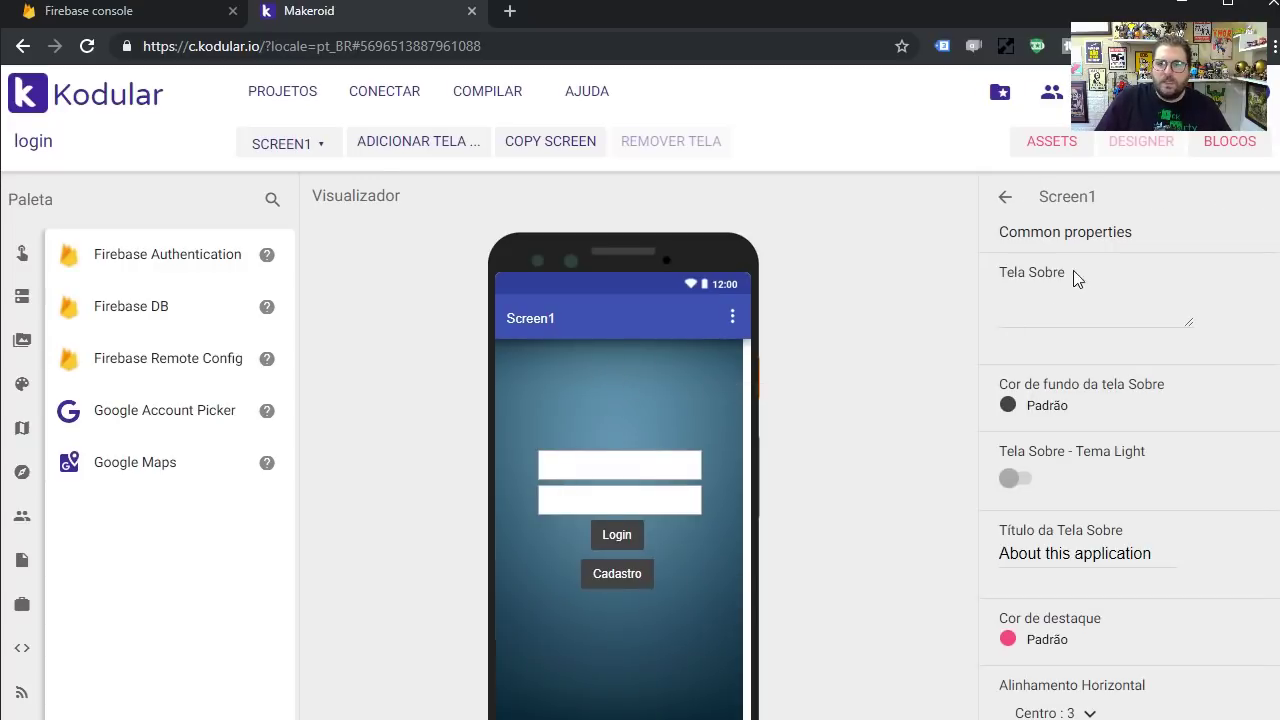
{"action": "scroll", "coordinate": [1197, 440], "scroll_direction": "down", "scroll_amount": 4}
{"action": "scroll", "coordinate": [1197, 440], "scroll_direction": "down", "scroll_amount": 1}
{"action": "scroll", "coordinate": [1196, 439], "scroll_direction": "down", "scroll_amount": 2}
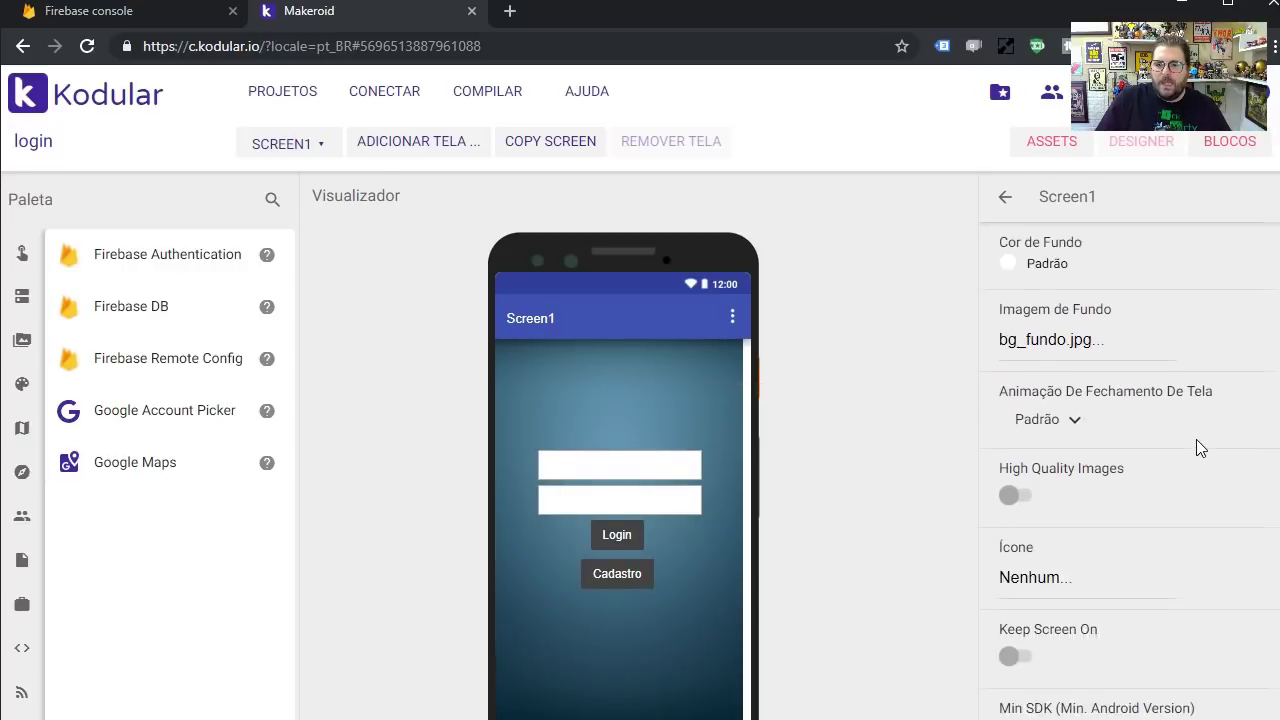
{"action": "scroll", "coordinate": [1196, 439], "scroll_direction": "down", "scroll_amount": 2}
{"action": "scroll", "coordinate": [1196, 439], "scroll_direction": "down", "scroll_amount": 1}
{"action": "scroll", "coordinate": [1189, 454], "scroll_direction": "down", "scroll_amount": 1}
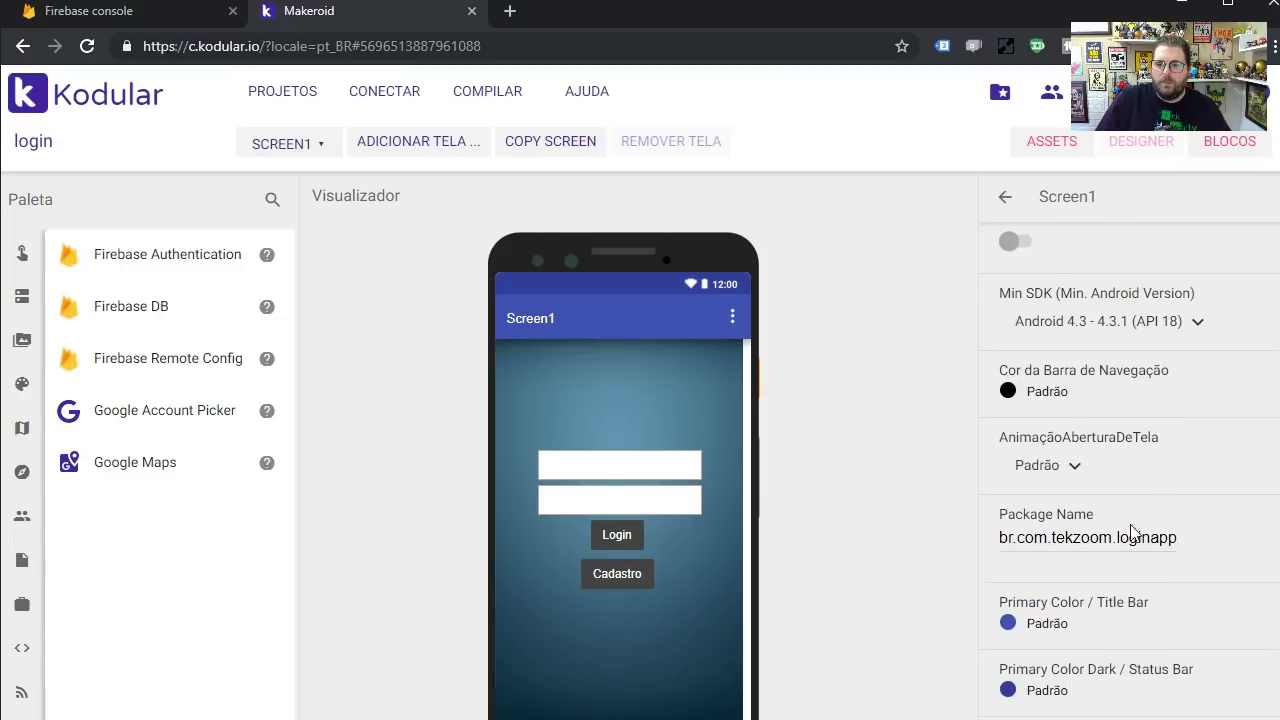
{"action": "triple_click", "coordinate": [1073, 530]}
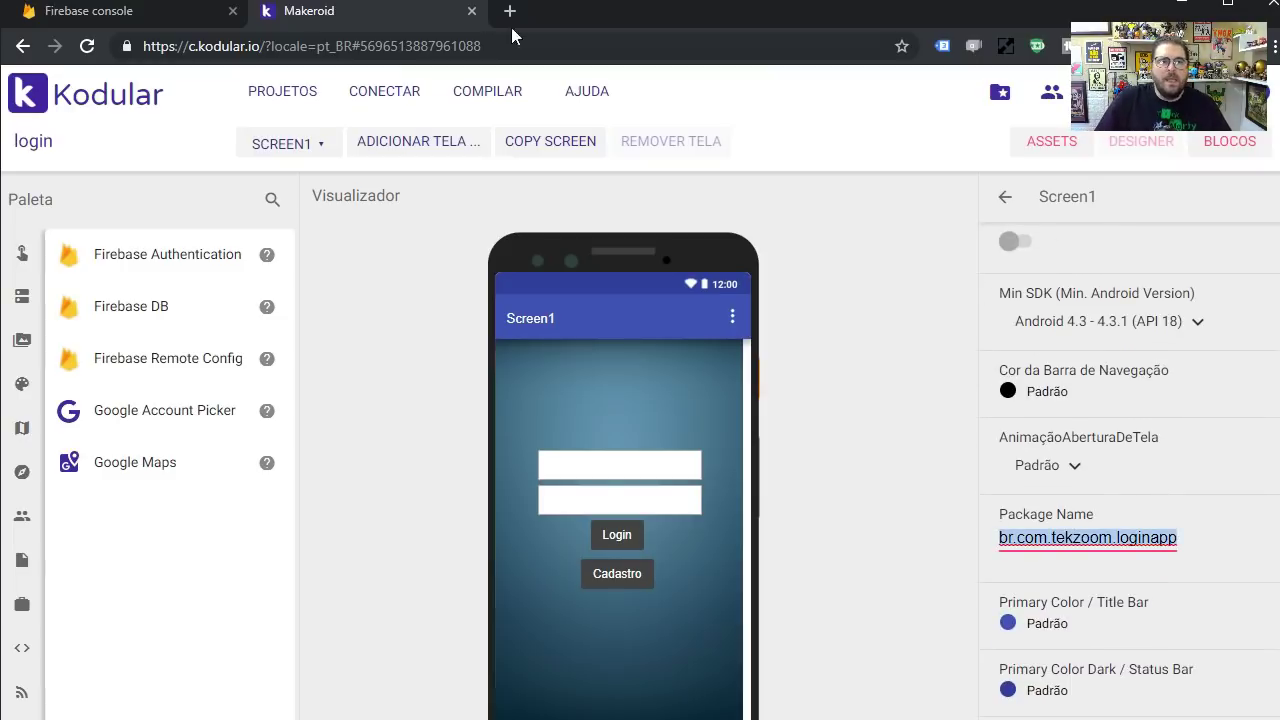
Open the tekzoom project's Configurações do projeto in Firebase and scroll to Seus aplicativos
{"action": "left_click", "coordinate": [83, 12]}
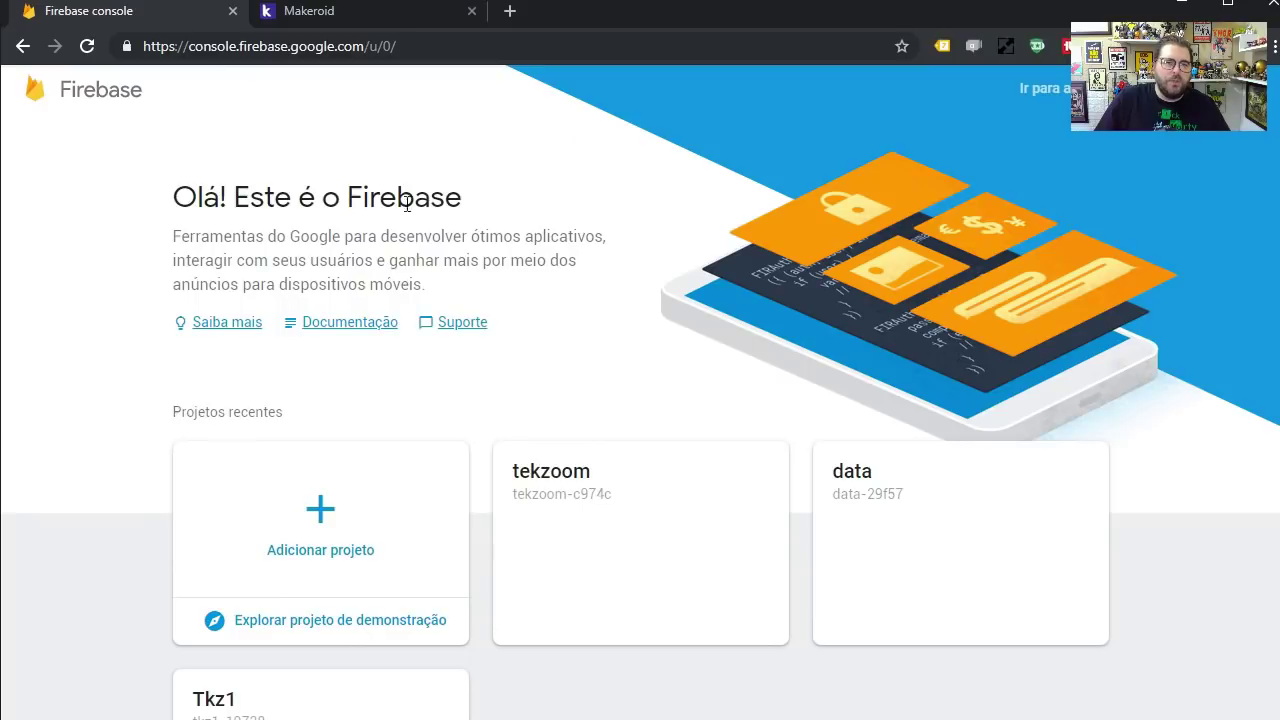
{"action": "left_click", "coordinate": [597, 472]}
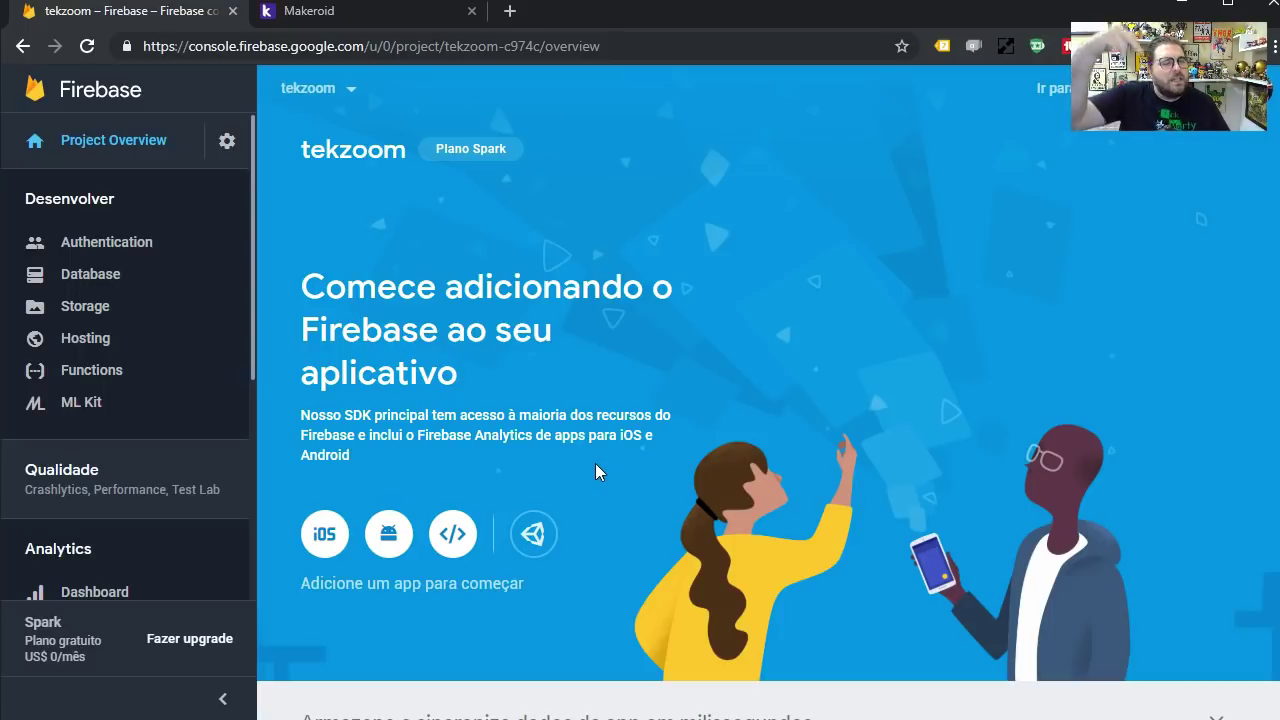
{"action": "left_click", "coordinate": [223, 148]}
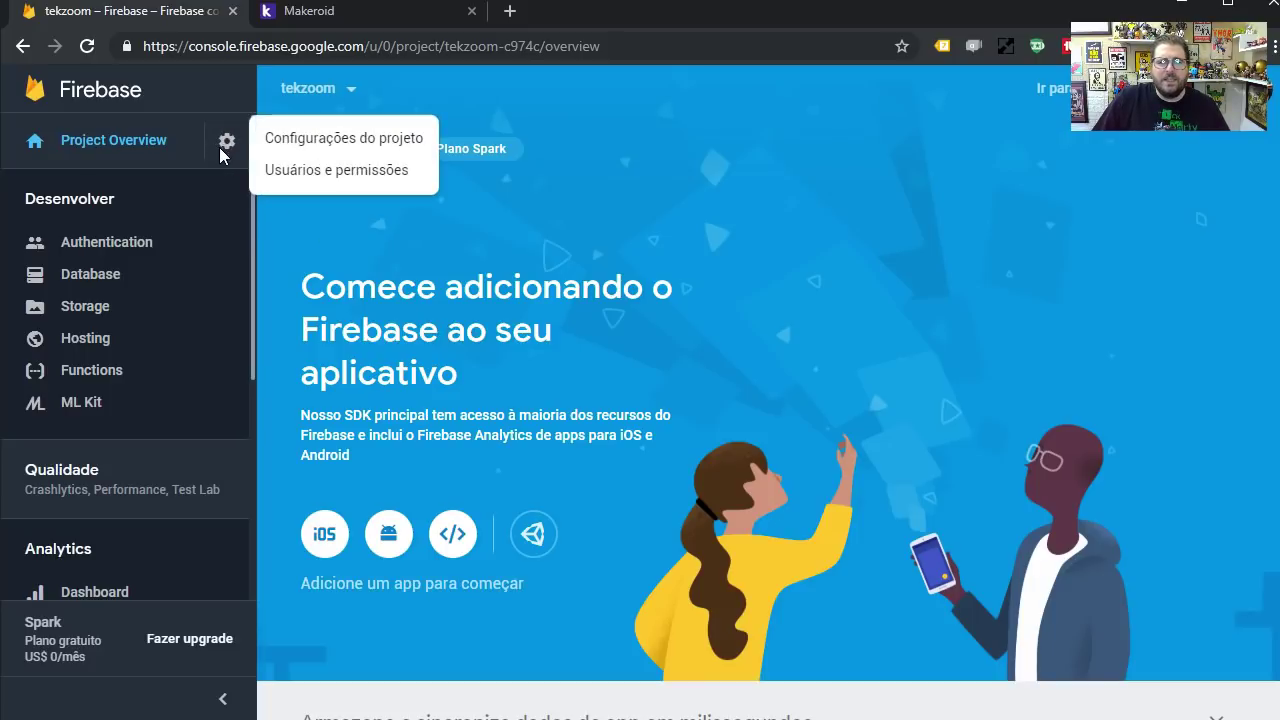
{"action": "left_click", "coordinate": [335, 142]}
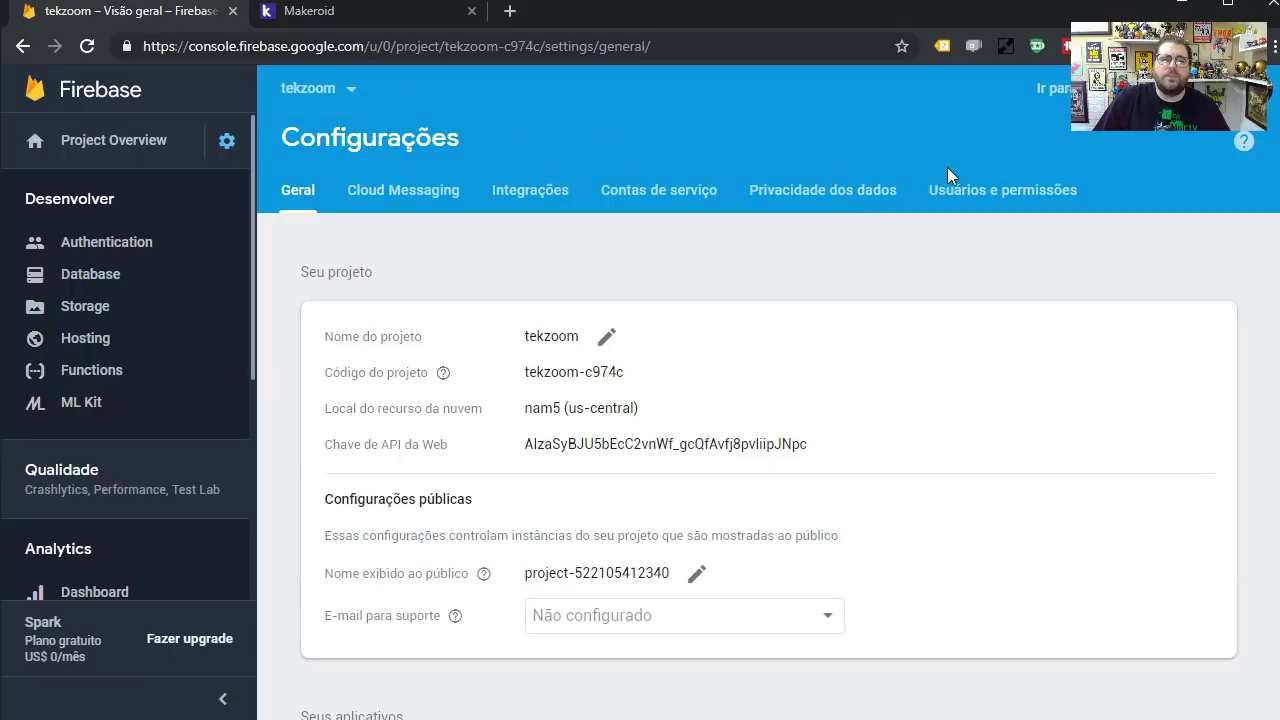
{"action": "scroll", "coordinate": [797, 264], "scroll_direction": "down", "scroll_amount": 4}
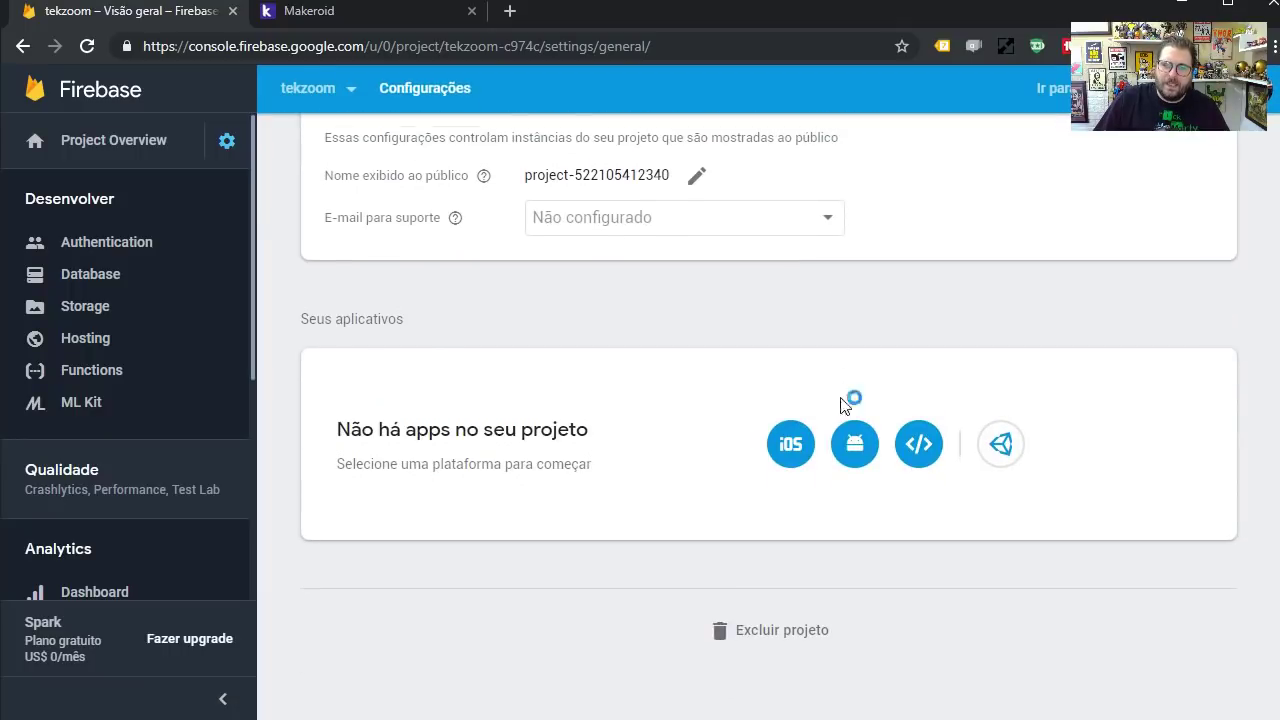
Register an Android app with the pasted package name br.com.tekzoom.loginapp
{"action": "left_click", "coordinate": [857, 459]}
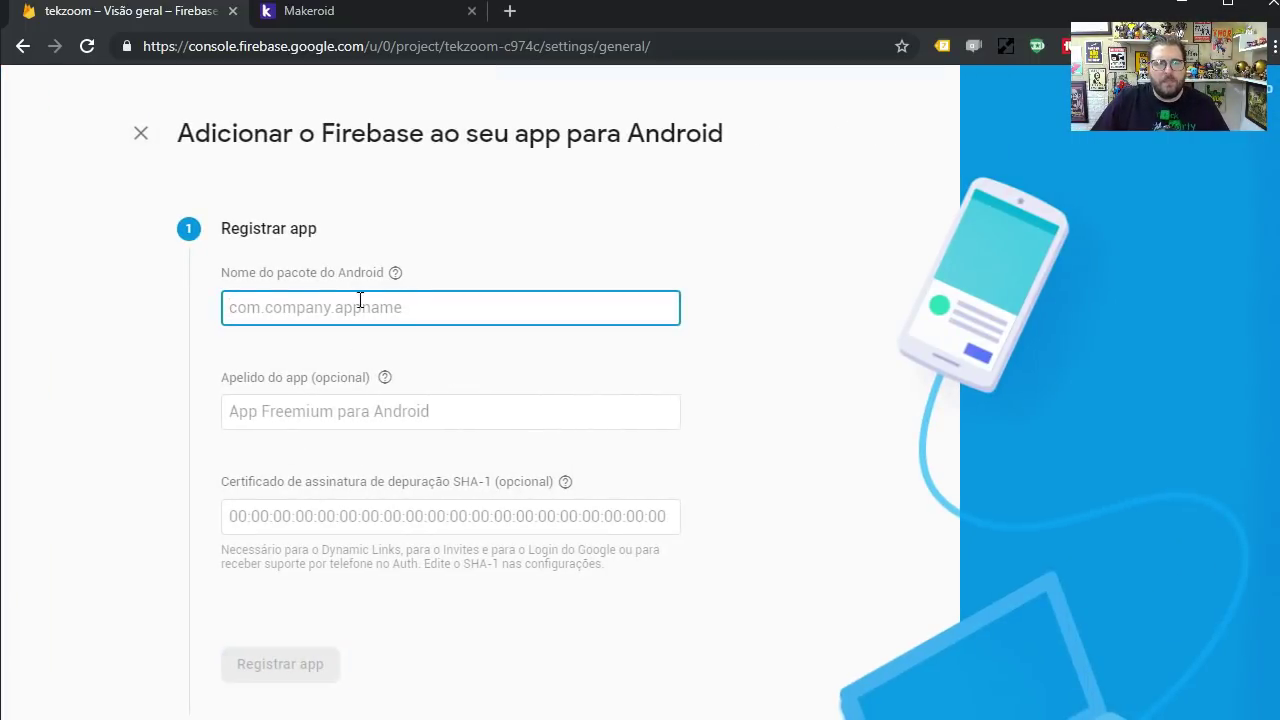
{"action": "type", "text": "br.com.tekzoom.loginapp"}
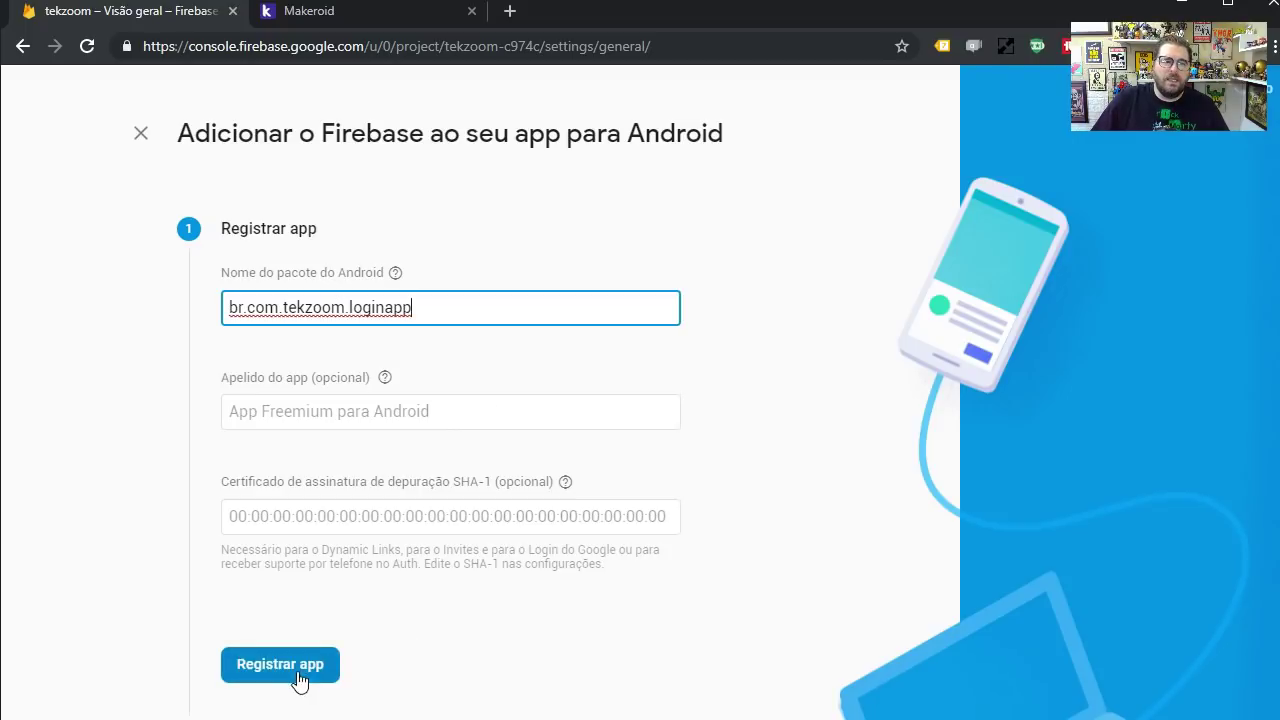
{"action": "left_click", "coordinate": [292, 672]}
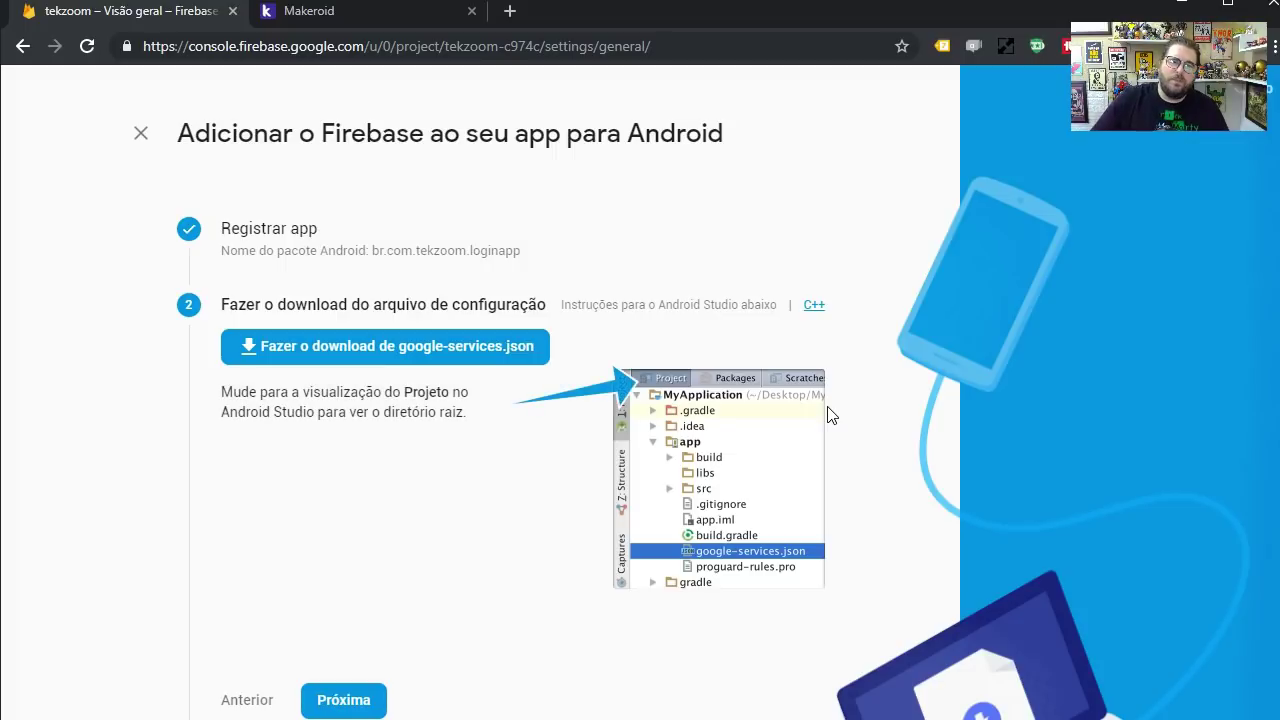
Download google-services.json into the Login Firebase project's assets folder
{"action": "left_click", "coordinate": [467, 355]}
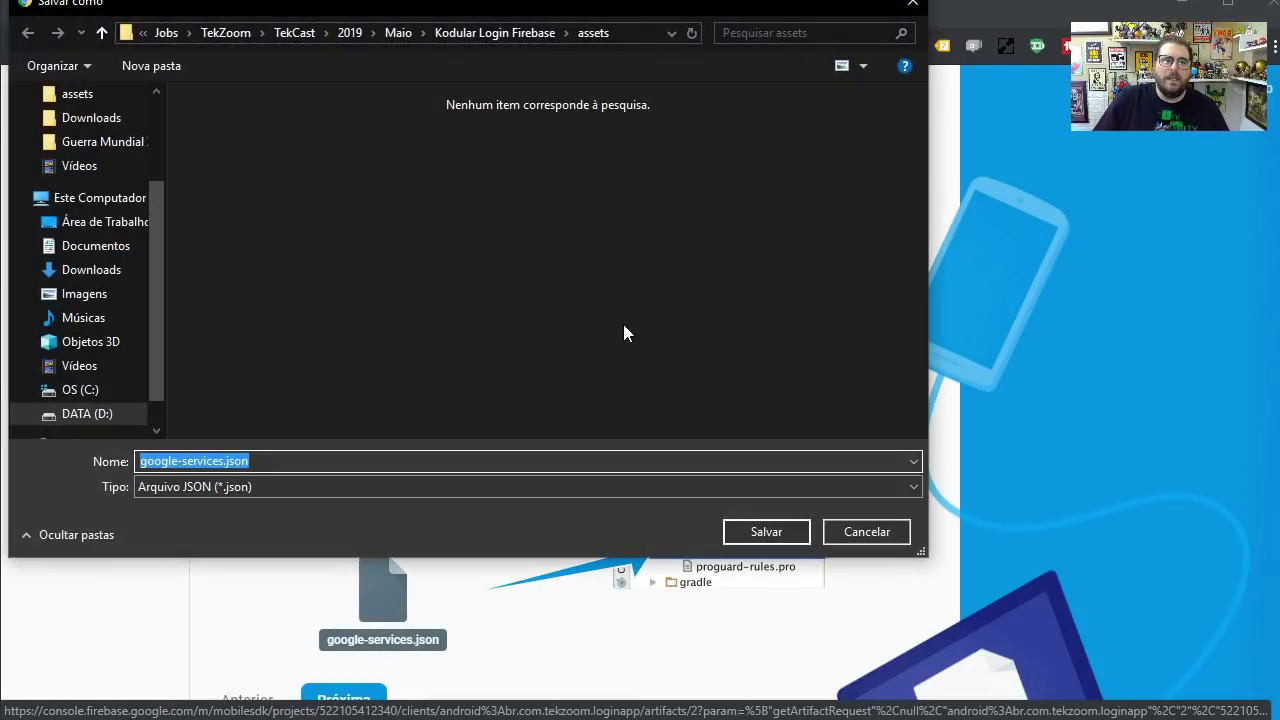
{"action": "left_click", "coordinate": [781, 532]}
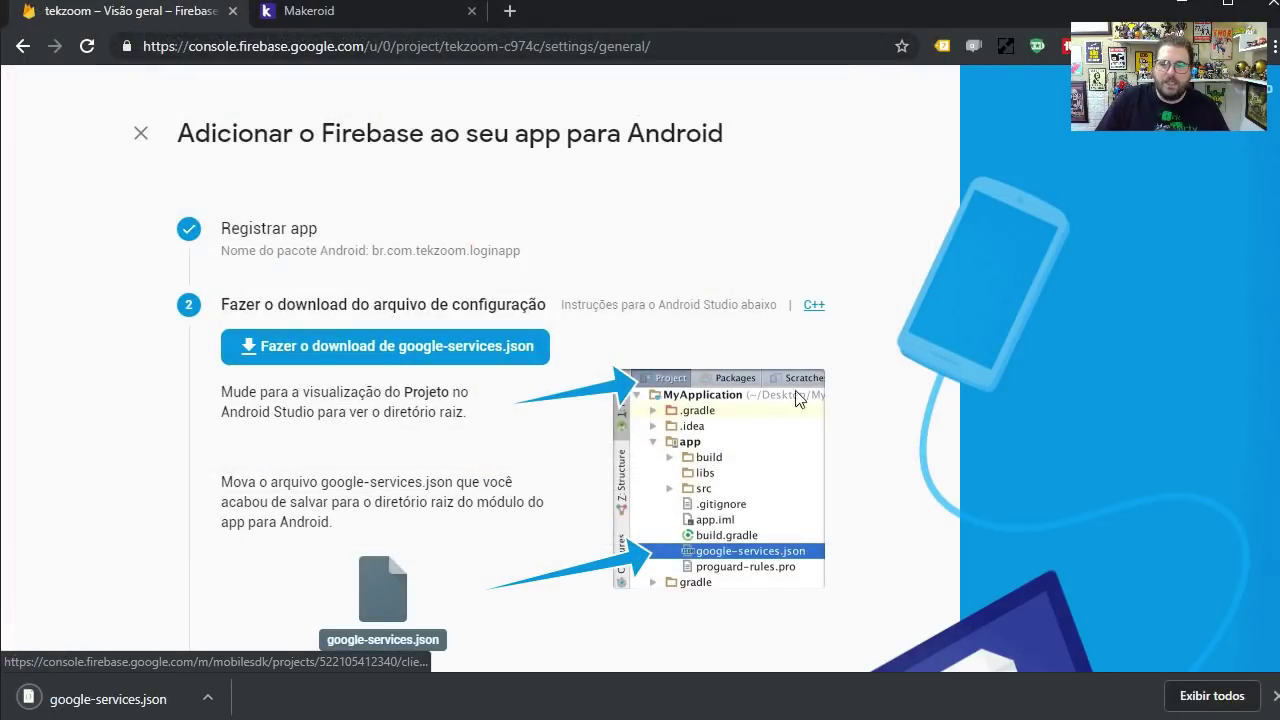
{"action": "scroll", "coordinate": [629, 455], "scroll_direction": "down", "scroll_amount": 3}
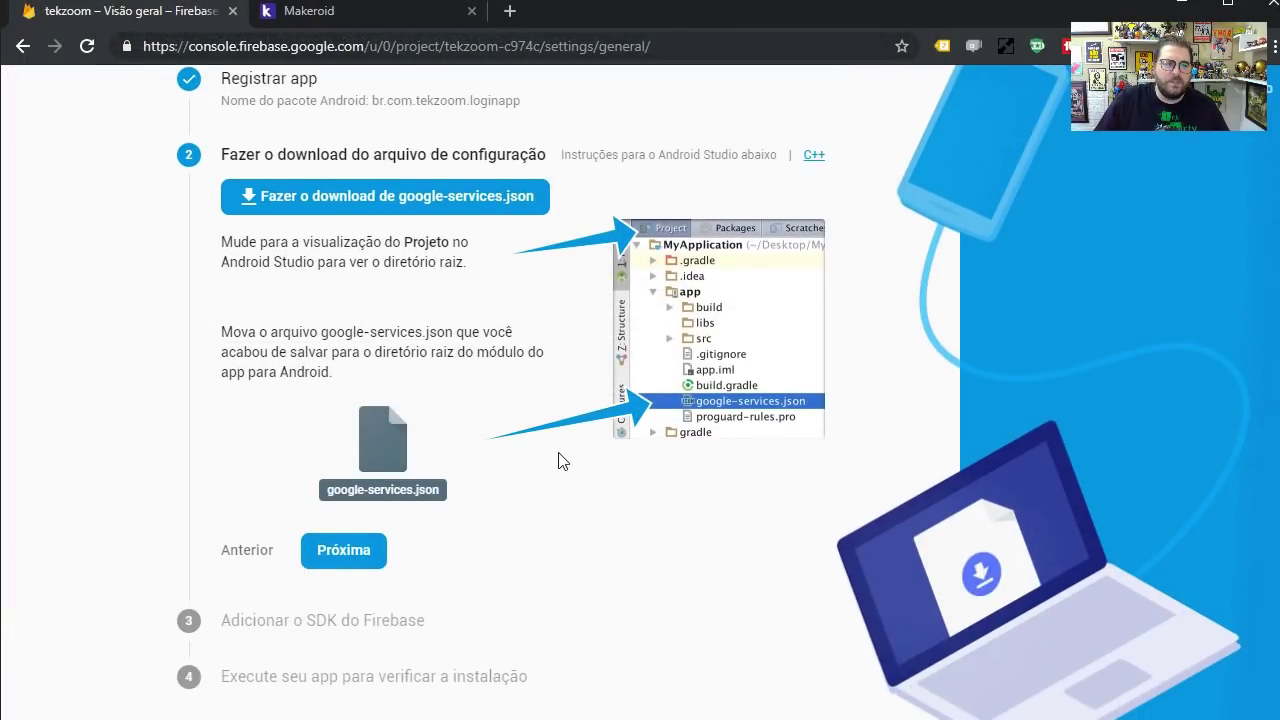
Finish the Firebase Android setup wizard, skipping the verification step, and return to Kodular
{"action": "left_click", "coordinate": [380, 553]}
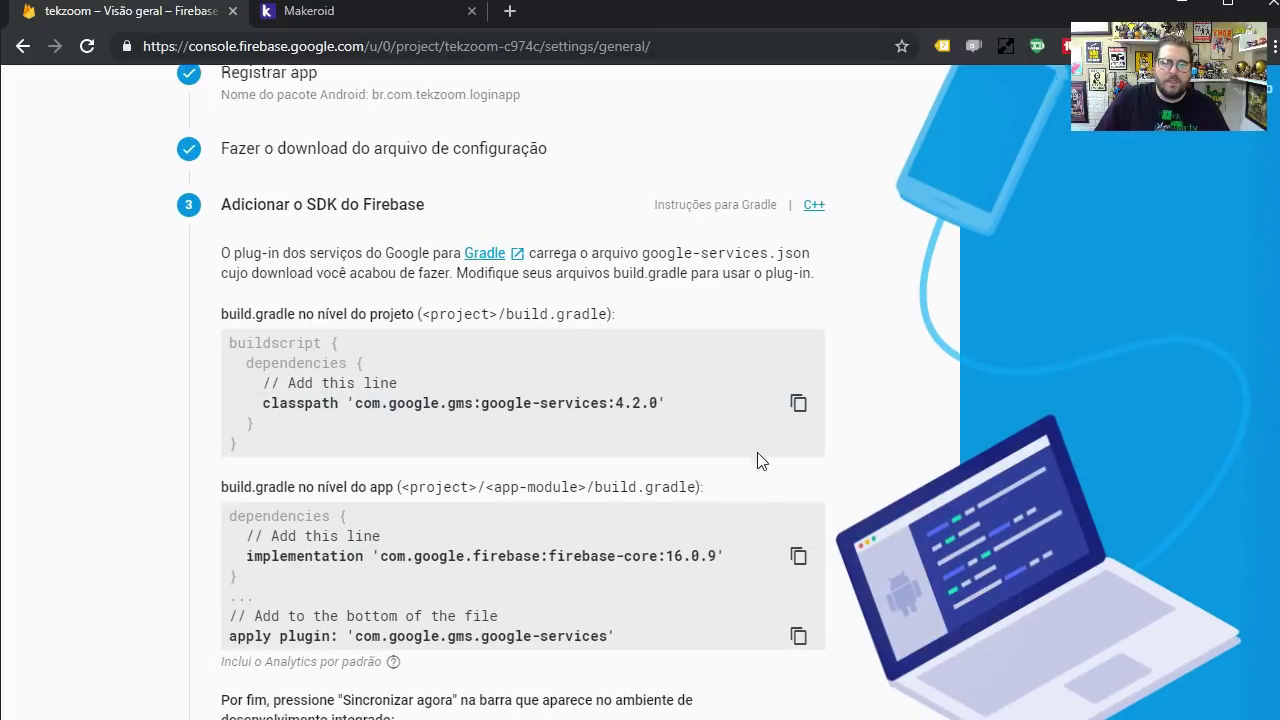
{"action": "scroll", "coordinate": [757, 452], "scroll_direction": "down", "scroll_amount": 2}
{"action": "left_click", "coordinate": [358, 621]}
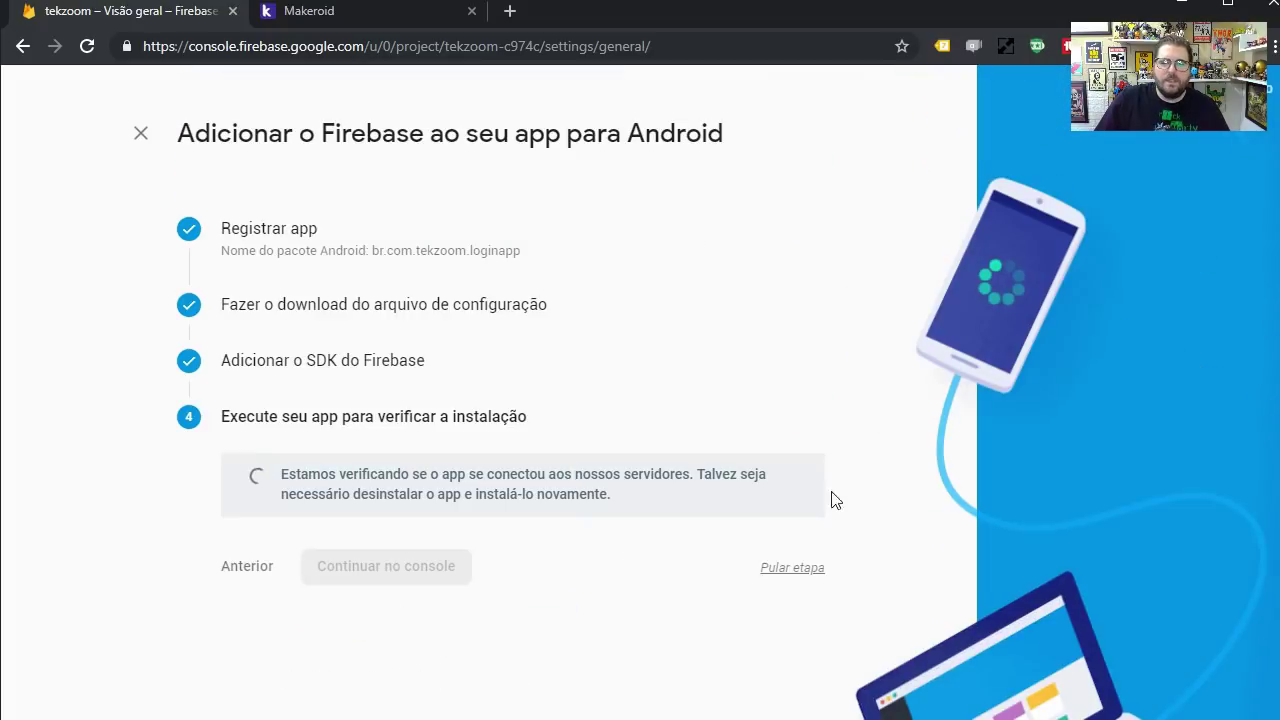
{"action": "left_click", "coordinate": [795, 574]}
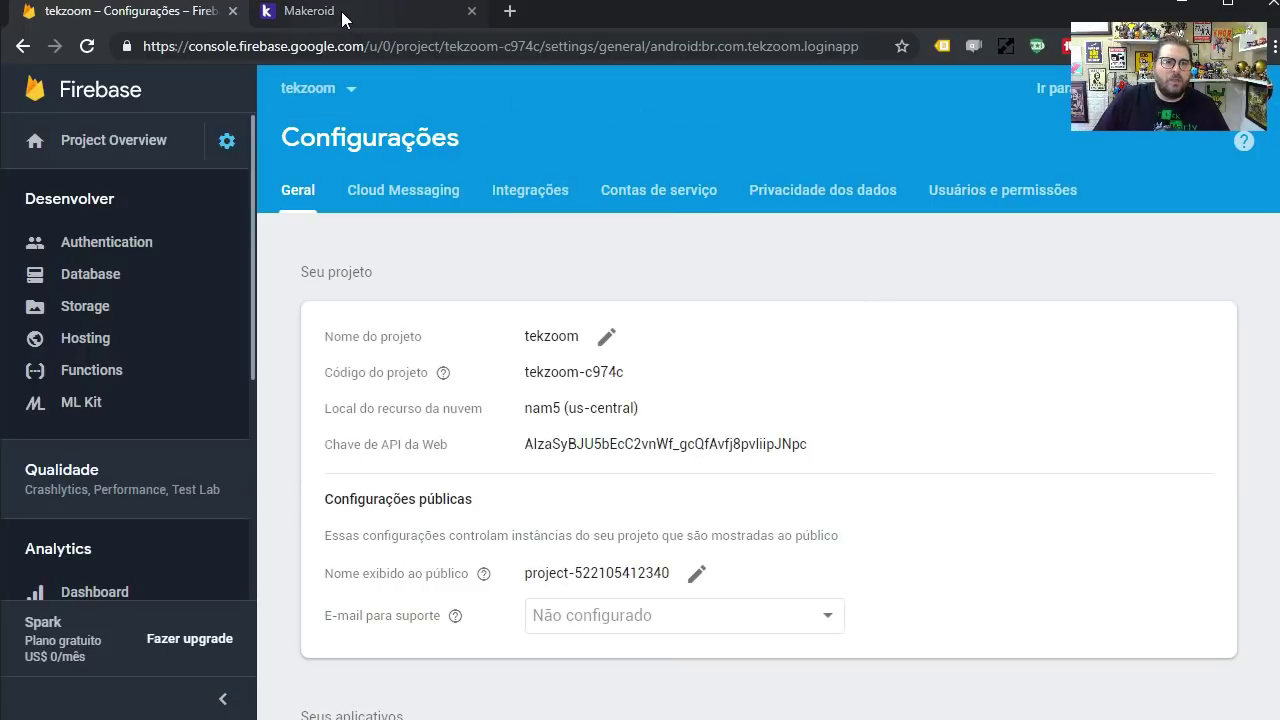
{"action": "left_click", "coordinate": [300, 11]}
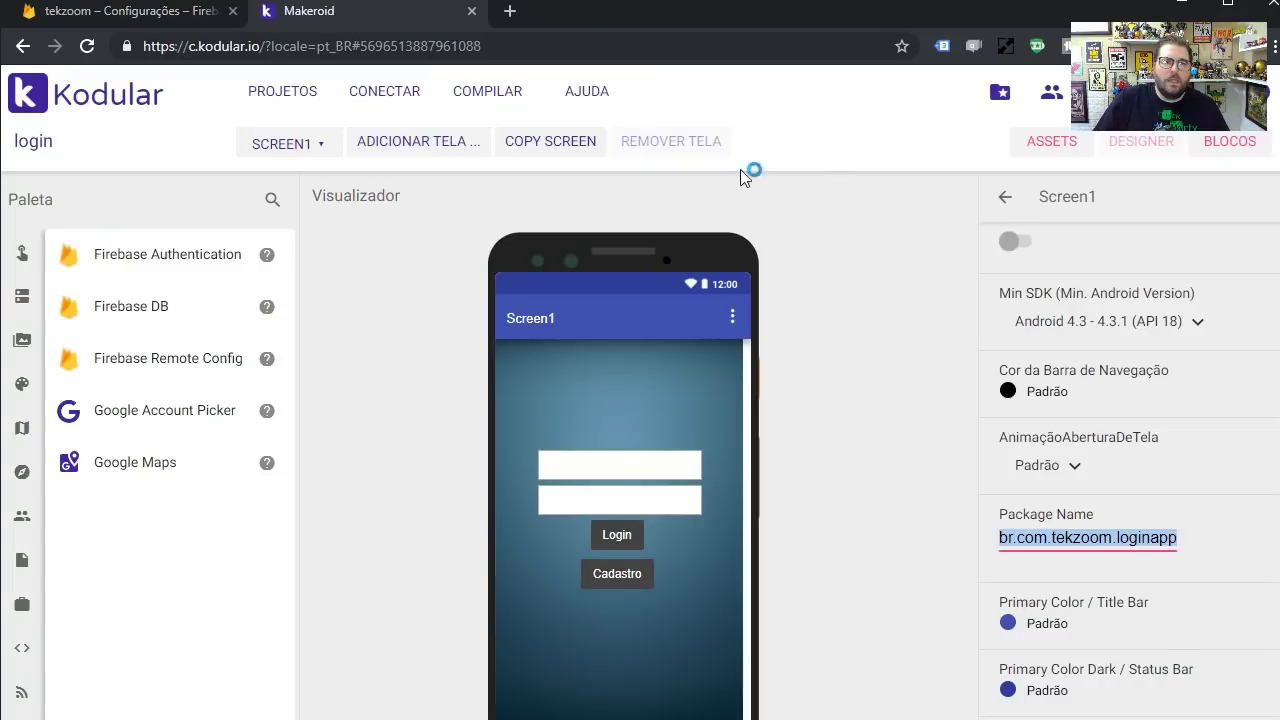
Upload google-services.json to the Kodular project assets and close the resource manager
{"action": "left_click", "coordinate": [1062, 151]}
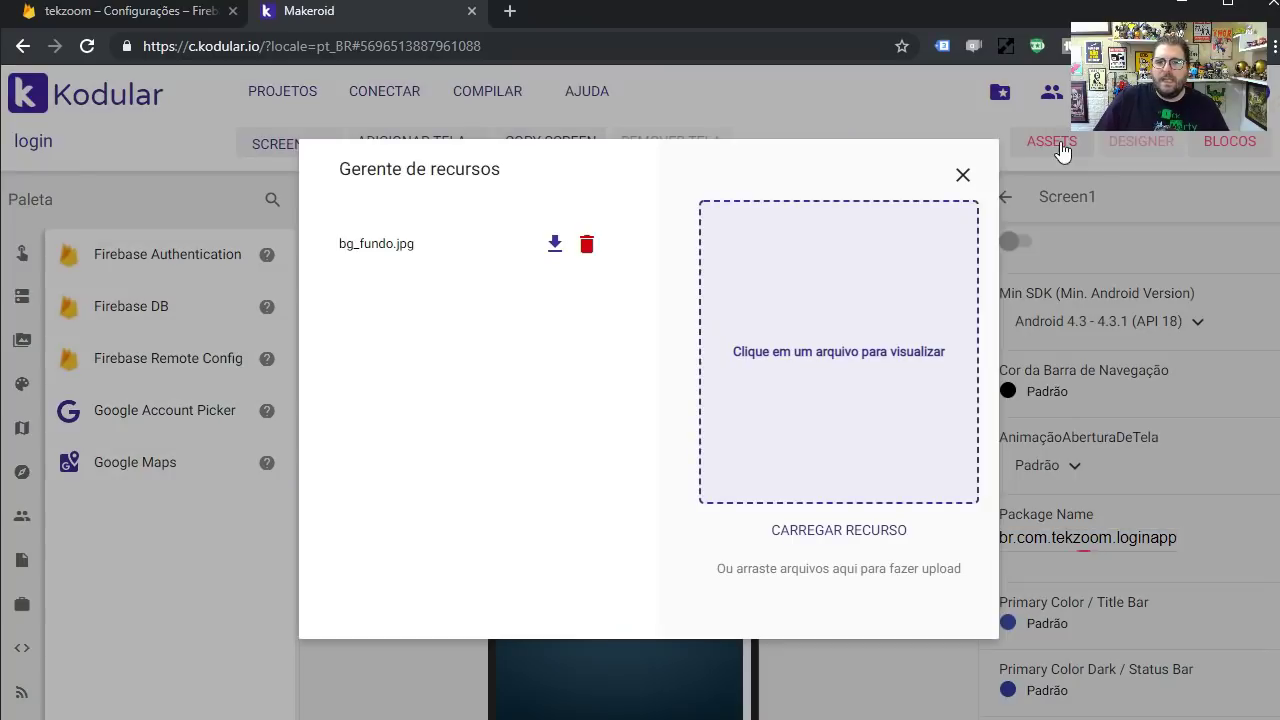
{"action": "left_click", "coordinate": [839, 536]}
{"action": "double_click", "coordinate": [332, 160]}
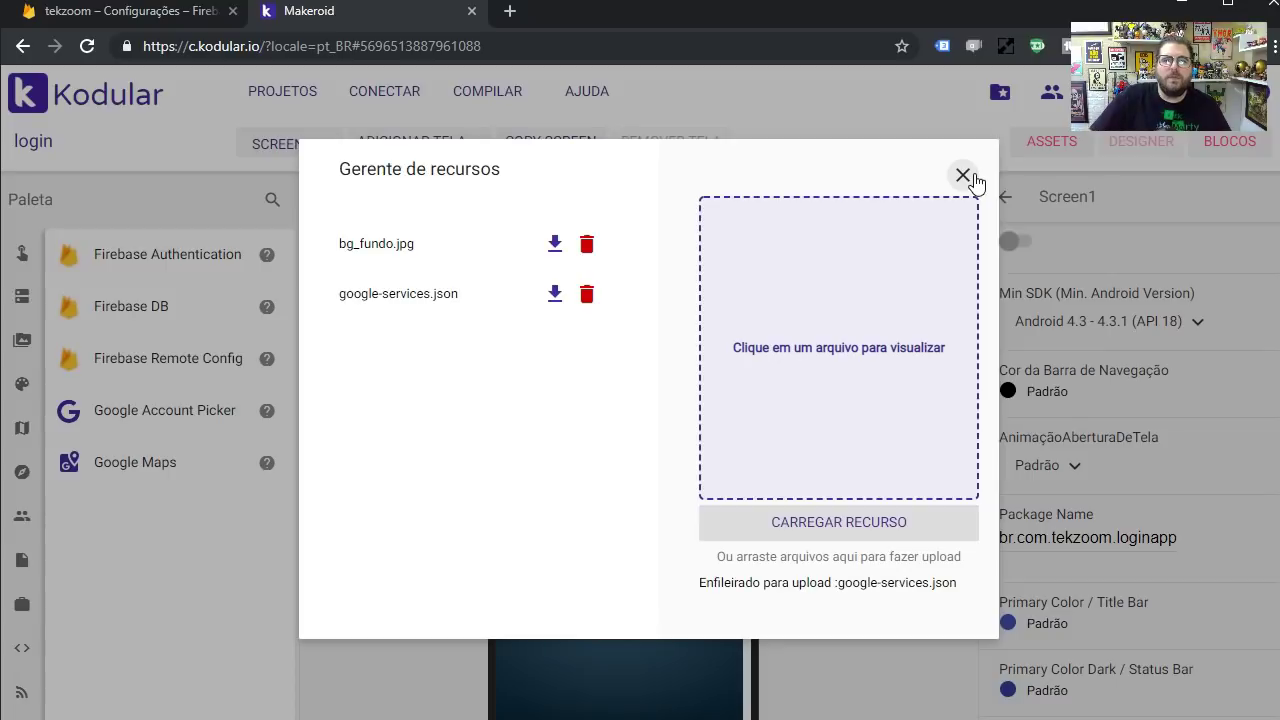
{"action": "left_click", "coordinate": [968, 176]}
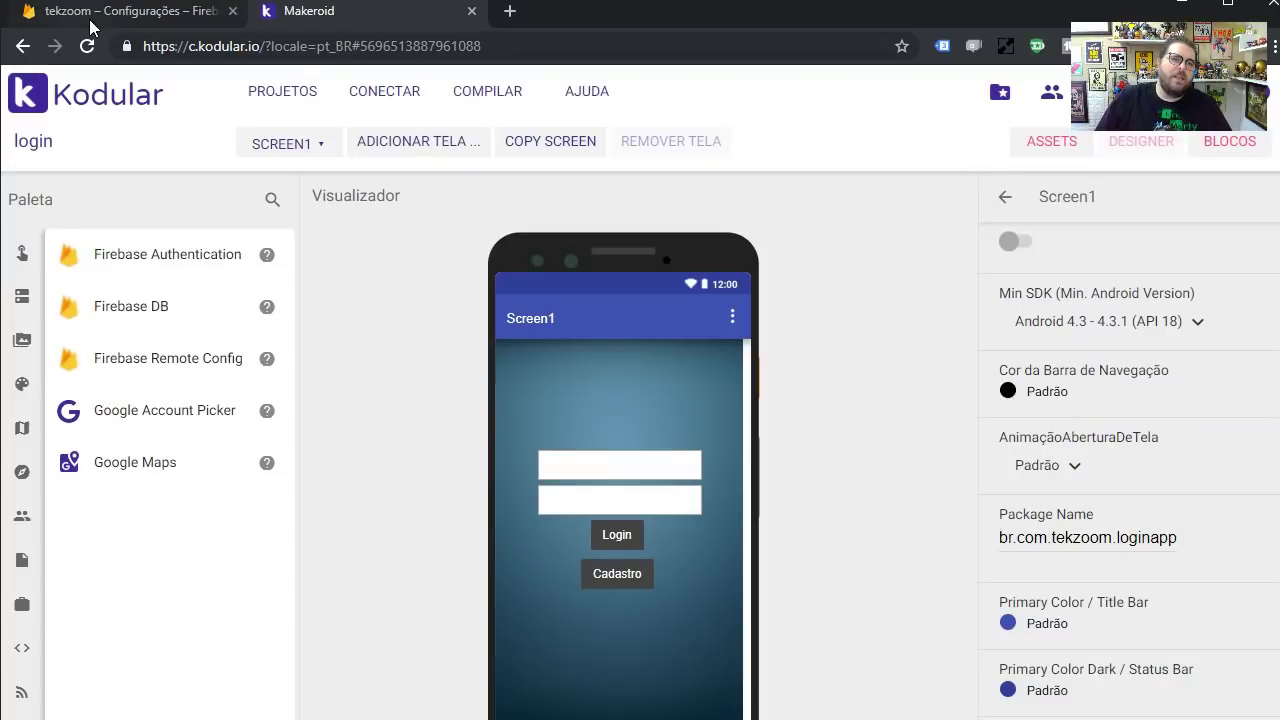
Enable and save the E-mail/senha sign-in method in Firebase Authentication
{"action": "left_click", "coordinate": [92, 14]}
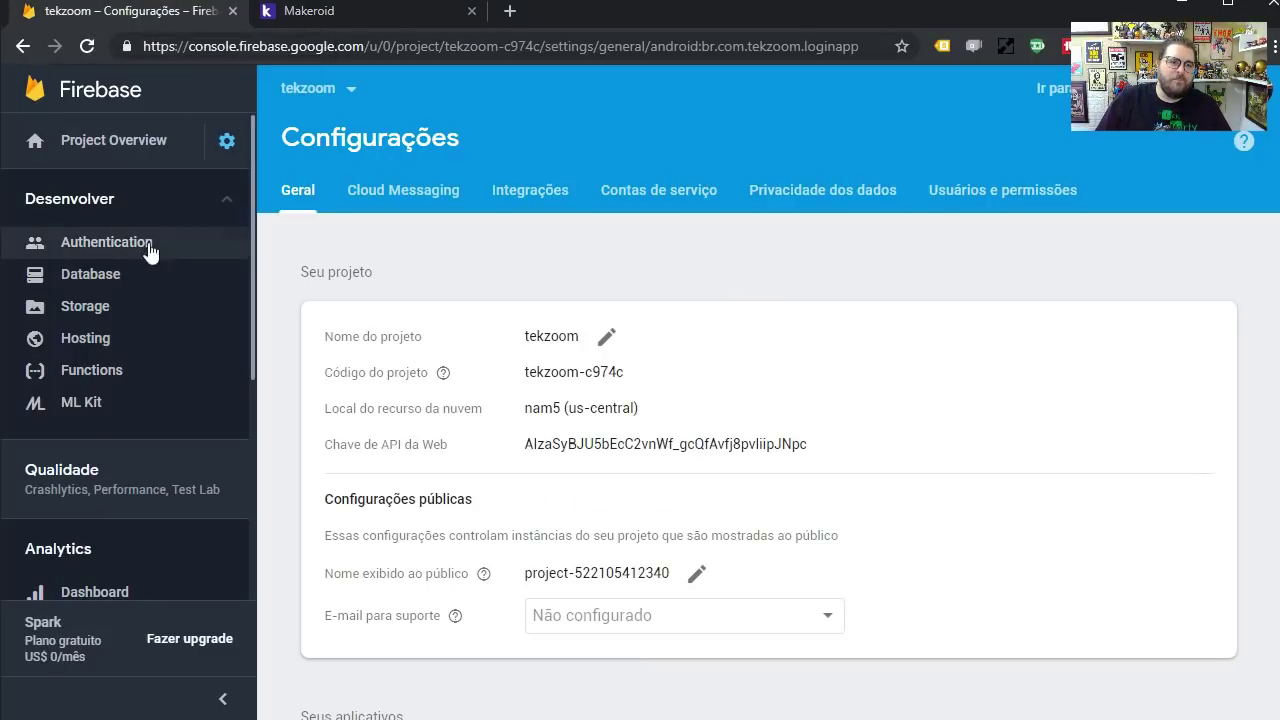
{"action": "left_click", "coordinate": [110, 250]}
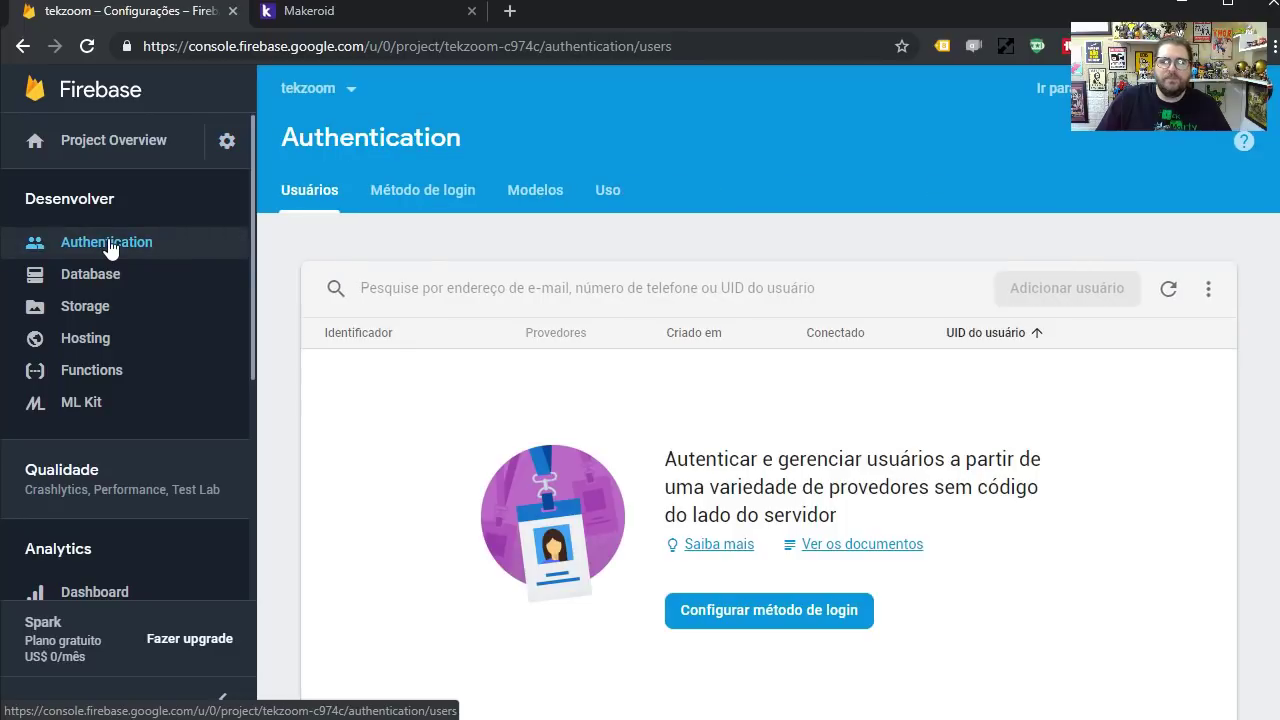
{"action": "left_click", "coordinate": [414, 205]}
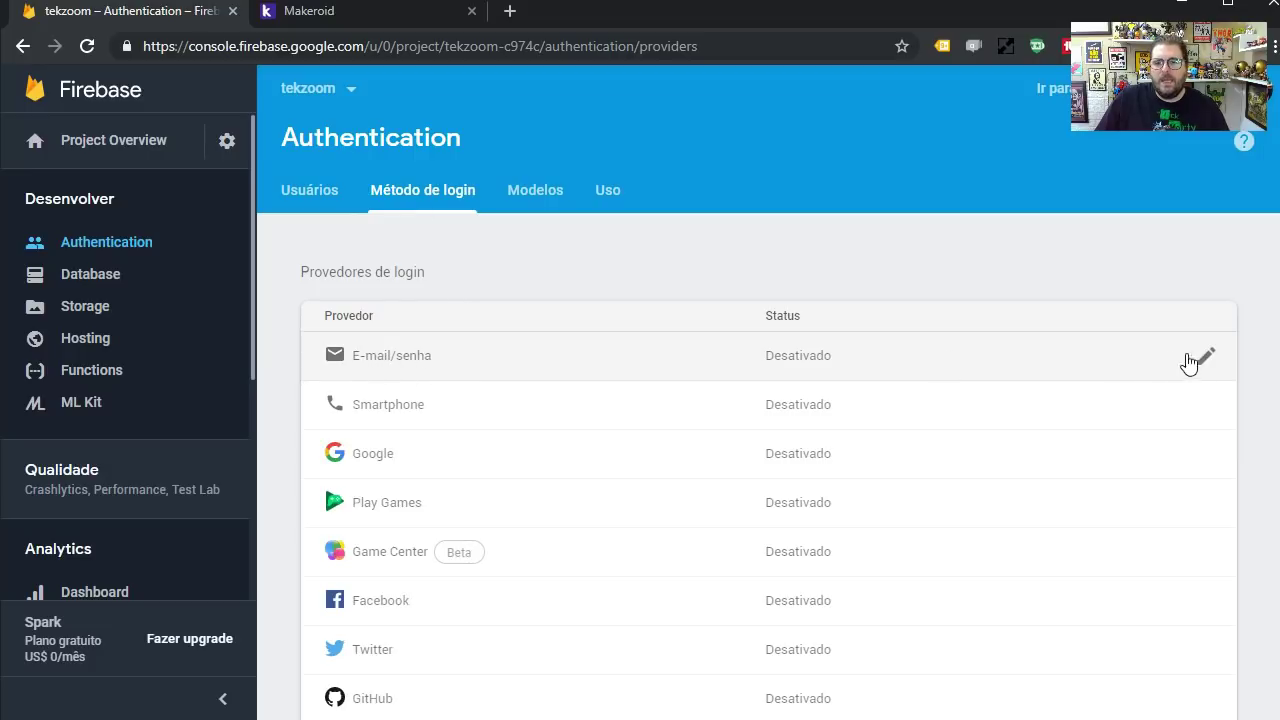
{"action": "left_click", "coordinate": [1207, 362]}
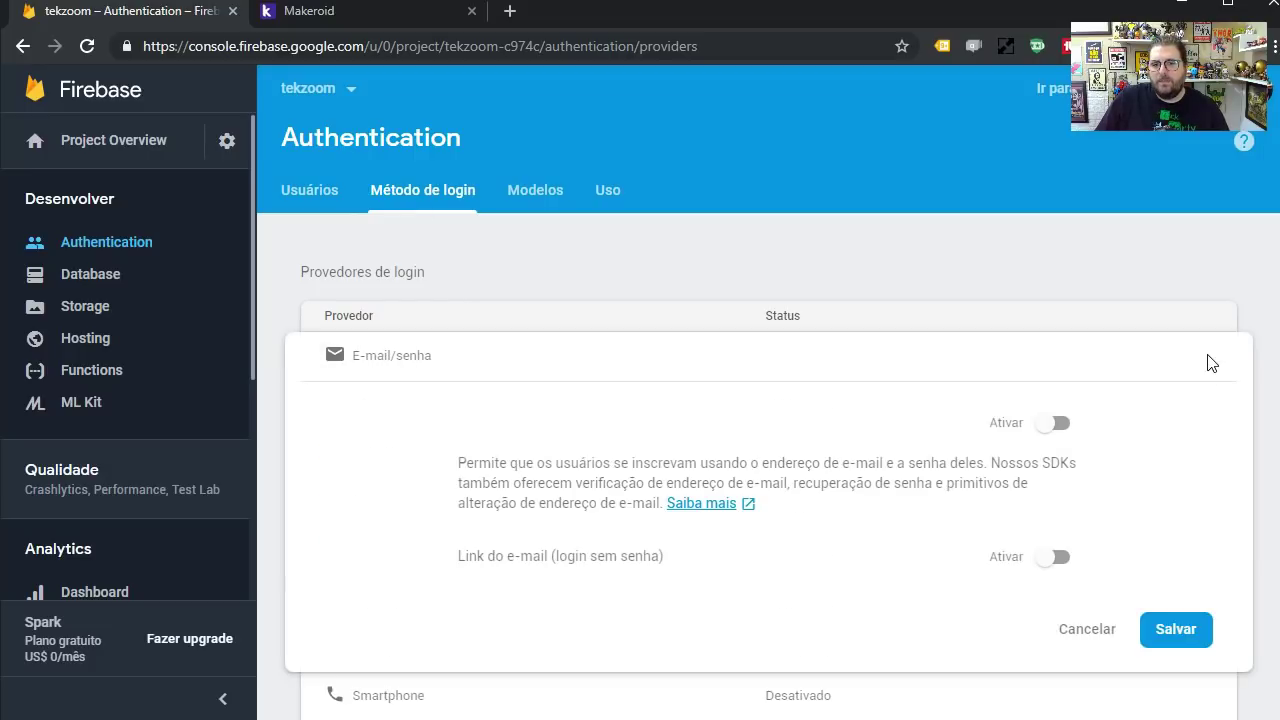
{"action": "left_click", "coordinate": [1064, 423]}
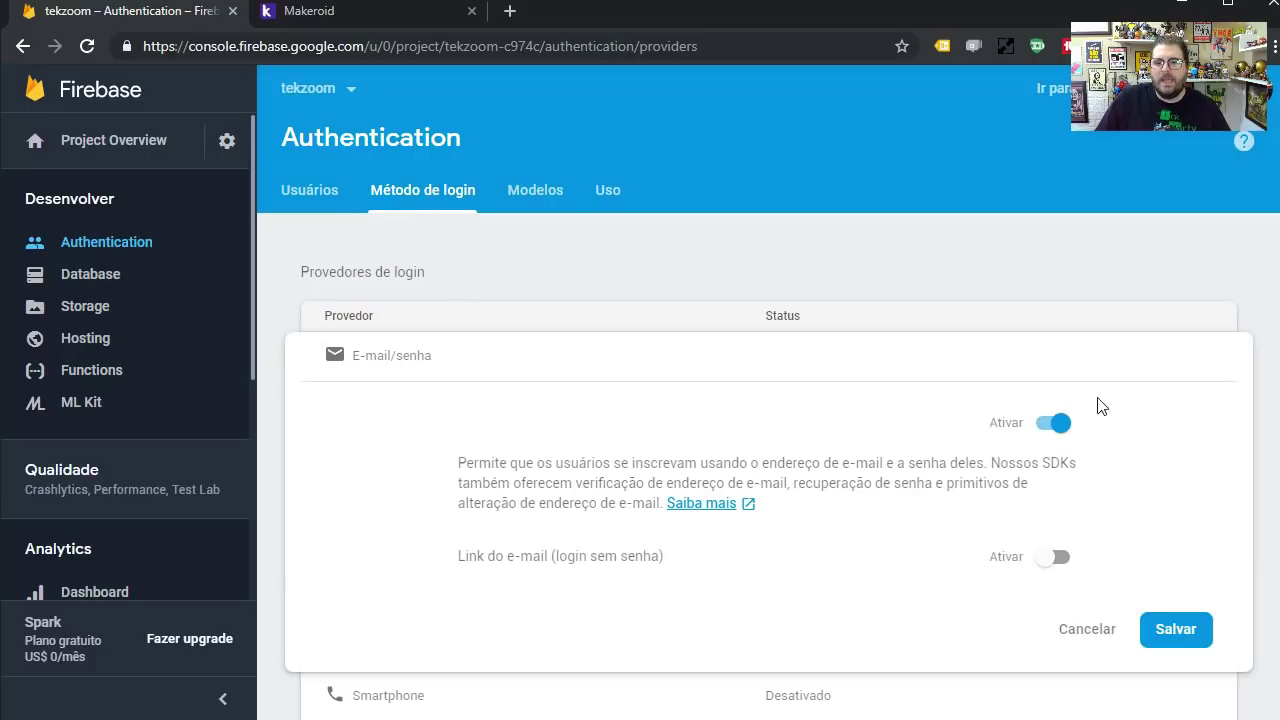
{"action": "left_click", "coordinate": [1198, 632]}
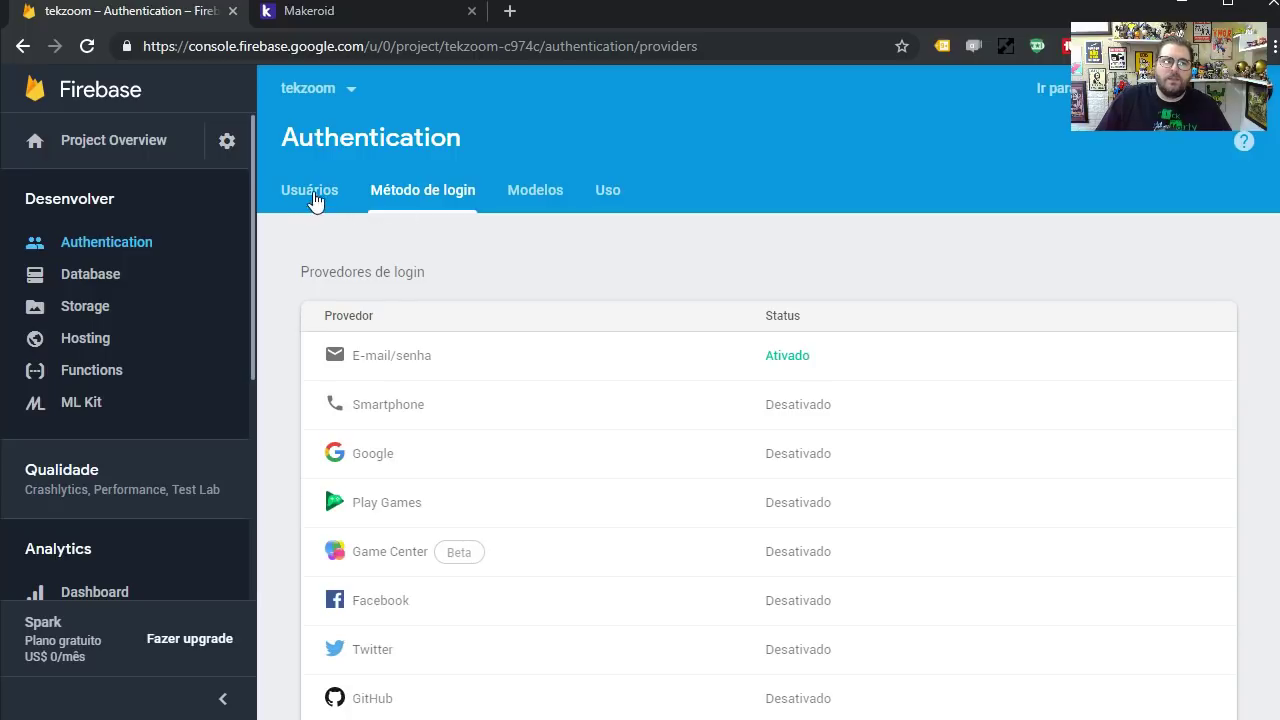
Check the still-empty Usuários list, then open Screen1's Blocos editor in Kodular
{"action": "left_click", "coordinate": [313, 195]}
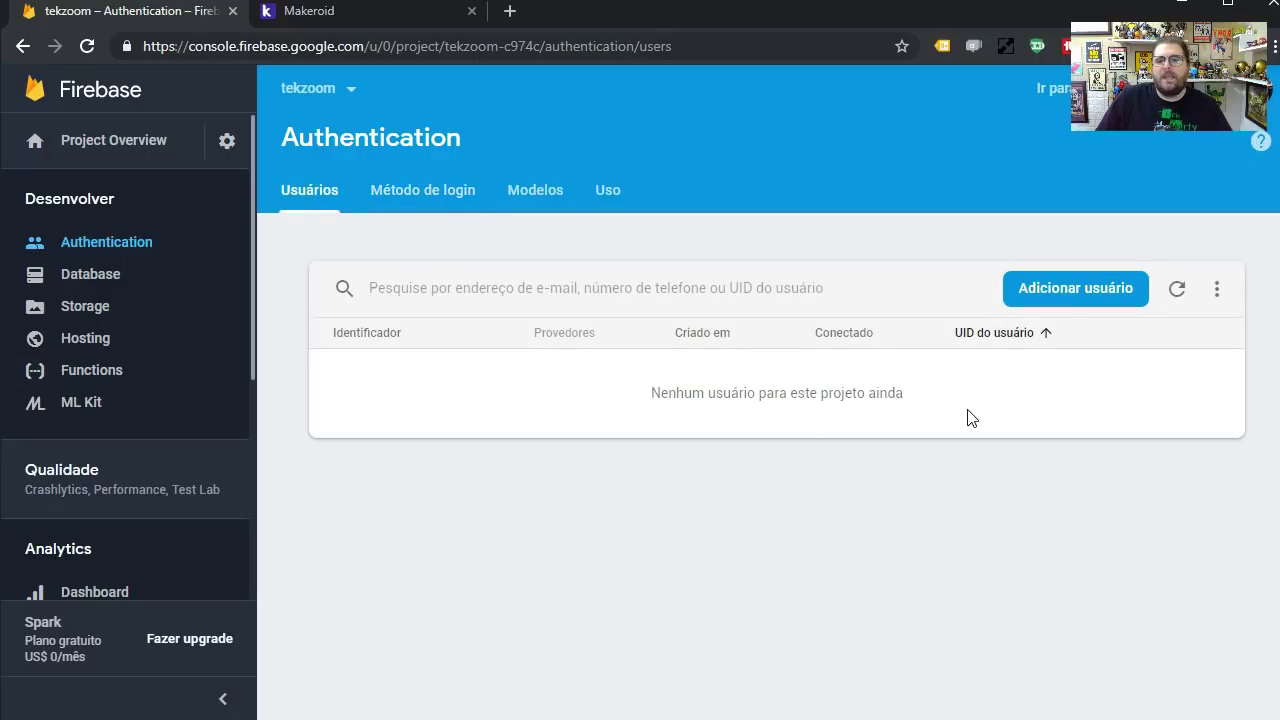
{"action": "left_click", "coordinate": [1082, 290]}
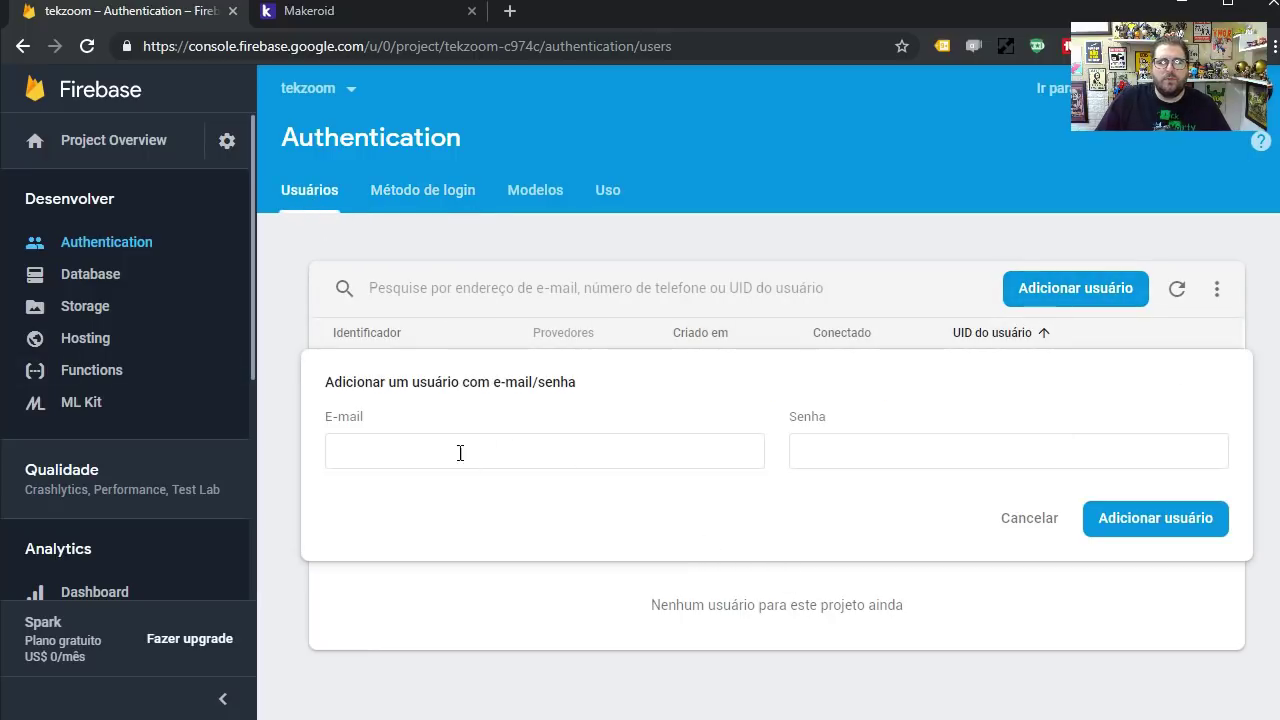
{"action": "left_click", "coordinate": [1030, 522]}
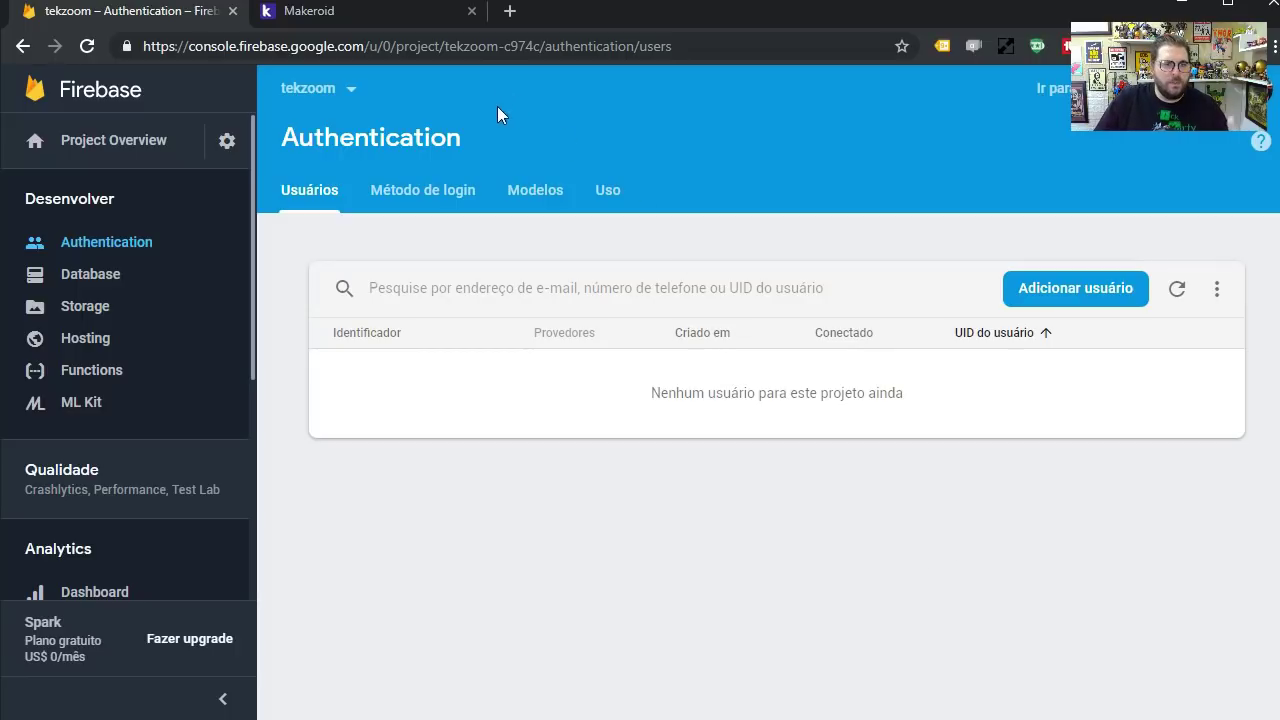
{"action": "left_click", "coordinate": [385, 14]}
{"action": "left_click", "coordinate": [1228, 143]}
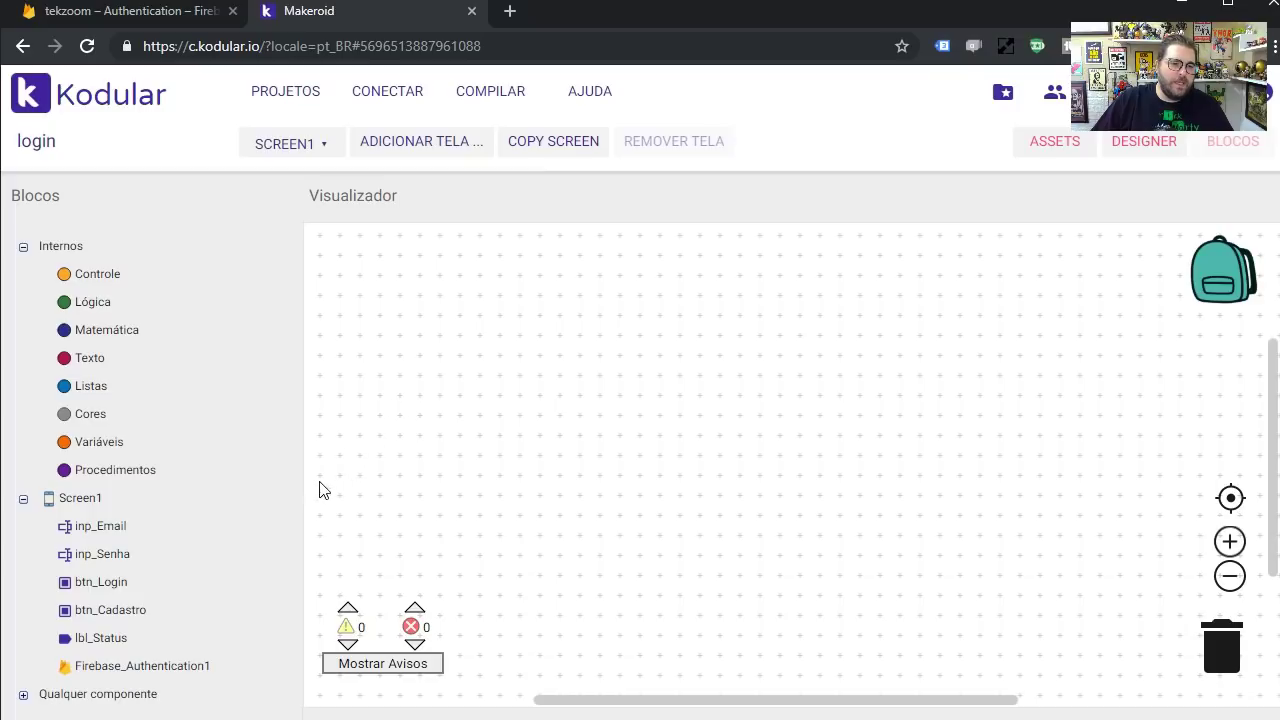
Place Firebase_Authentication1's Email Password Login call inside a btn_Login Clique handler
{"action": "left_click", "coordinate": [118, 582]}
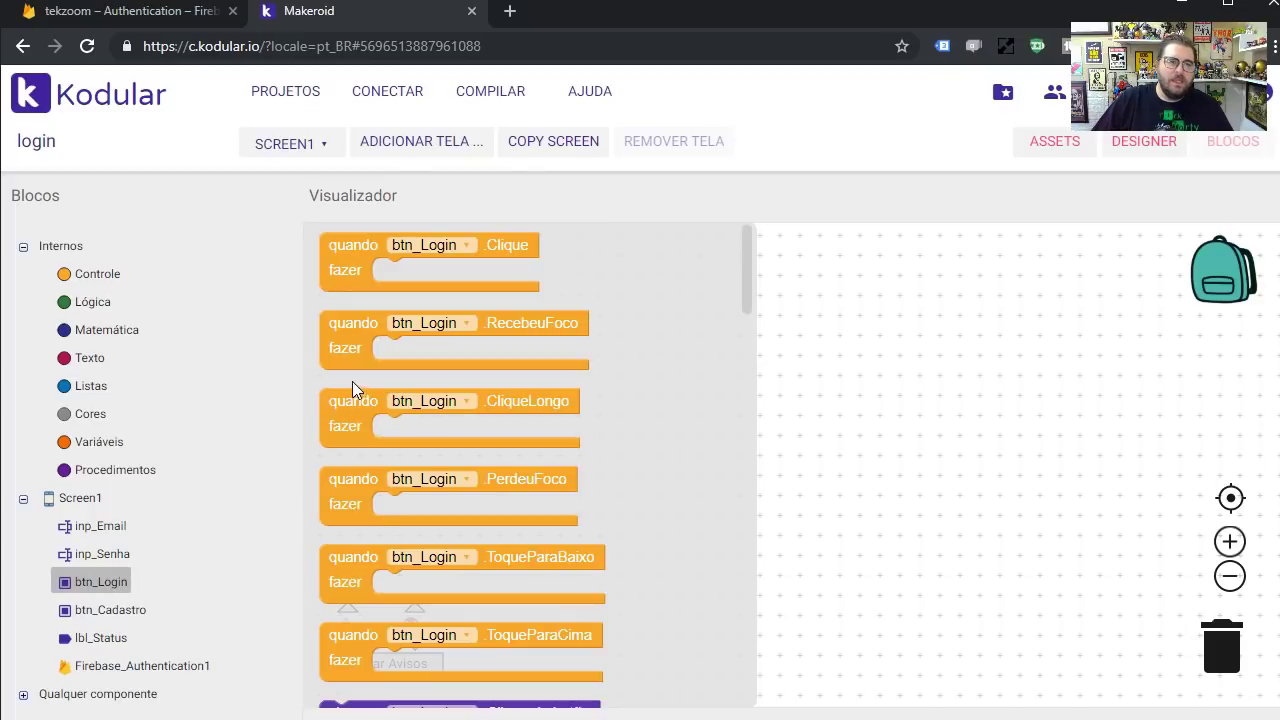
{"action": "left_click_drag", "start_coordinate": [344, 262], "coordinate": [484, 266]}
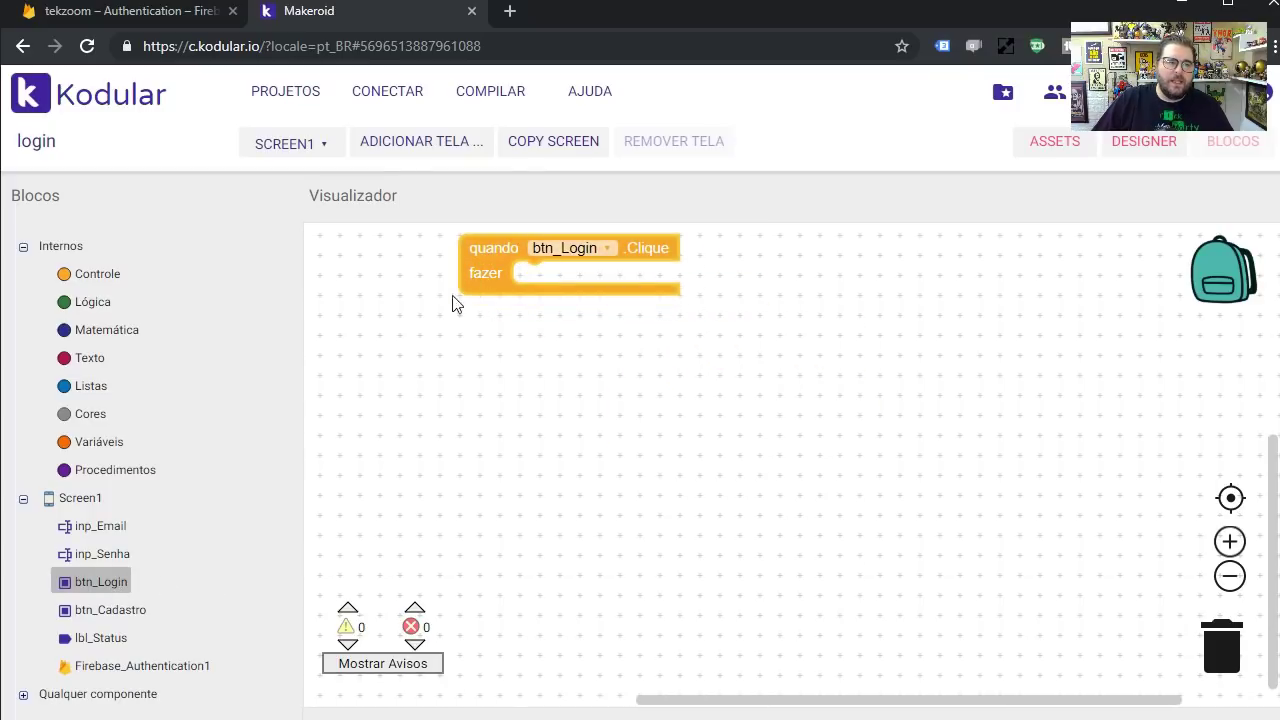
{"action": "left_click", "coordinate": [185, 665]}
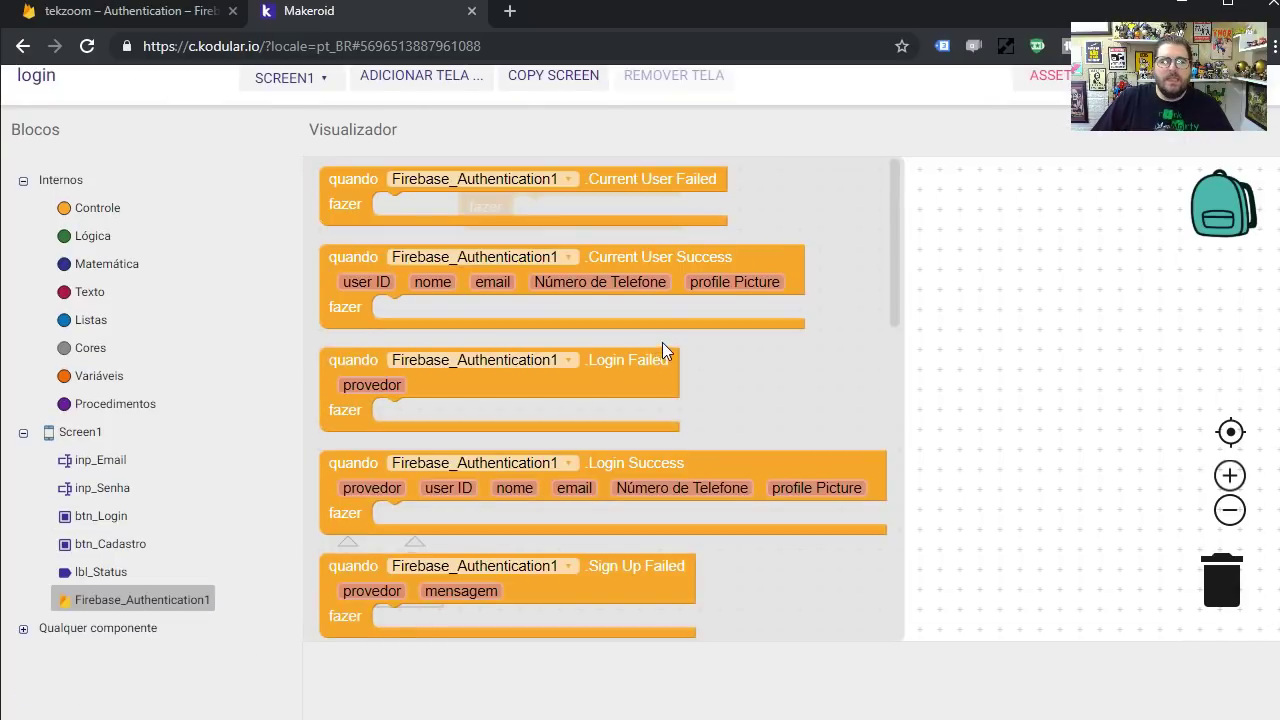
{"action": "scroll", "coordinate": [700, 345], "scroll_direction": "down", "scroll_amount": 5}
{"action": "scroll", "coordinate": [757, 330], "scroll_direction": "down", "scroll_amount": 2}
{"action": "scroll", "coordinate": [755, 330], "scroll_direction": "up", "scroll_amount": 2}
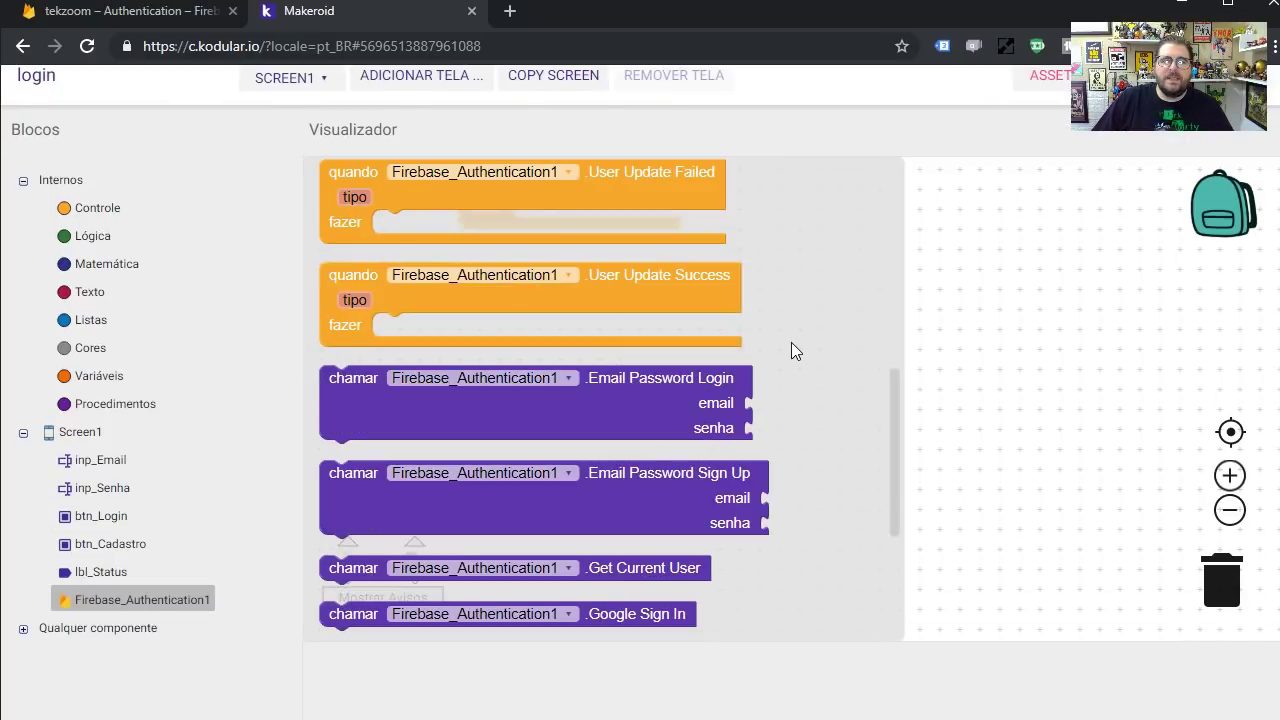
{"action": "left_click_drag", "start_coordinate": [572, 406], "coordinate": [842, 391]}
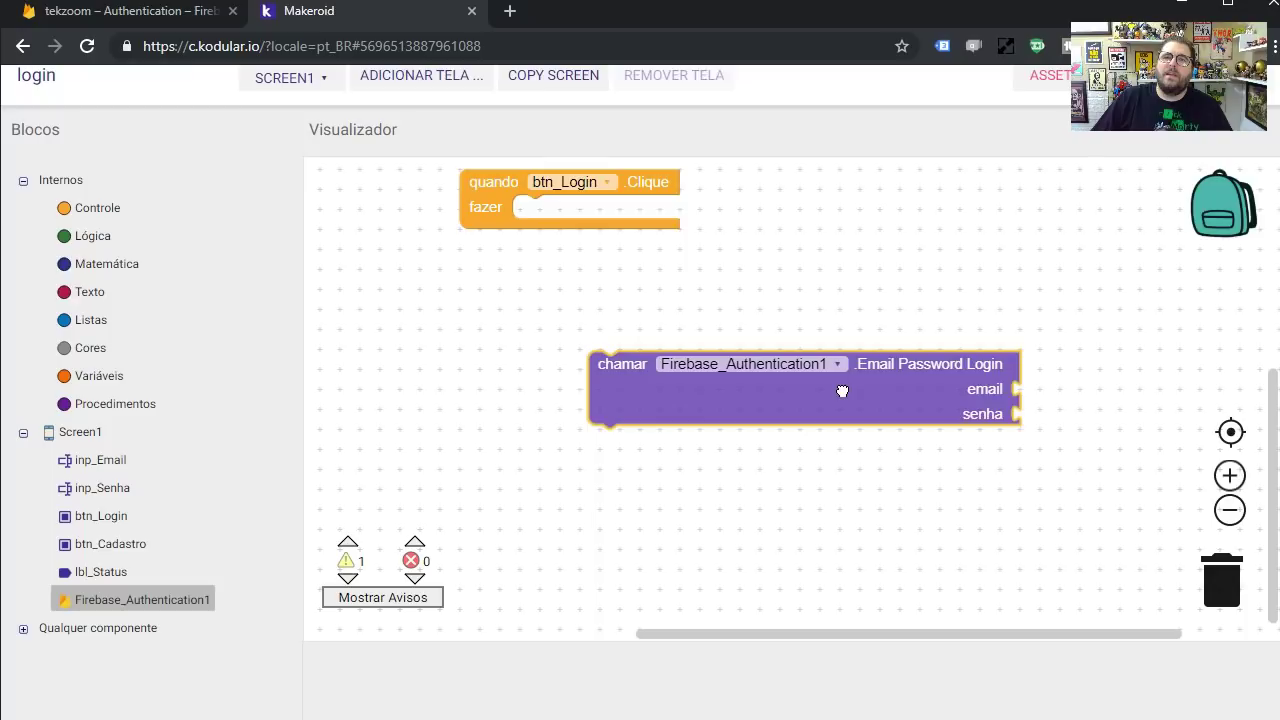
{"action": "left_click_drag", "start_coordinate": [842, 391], "coordinate": [767, 235]}
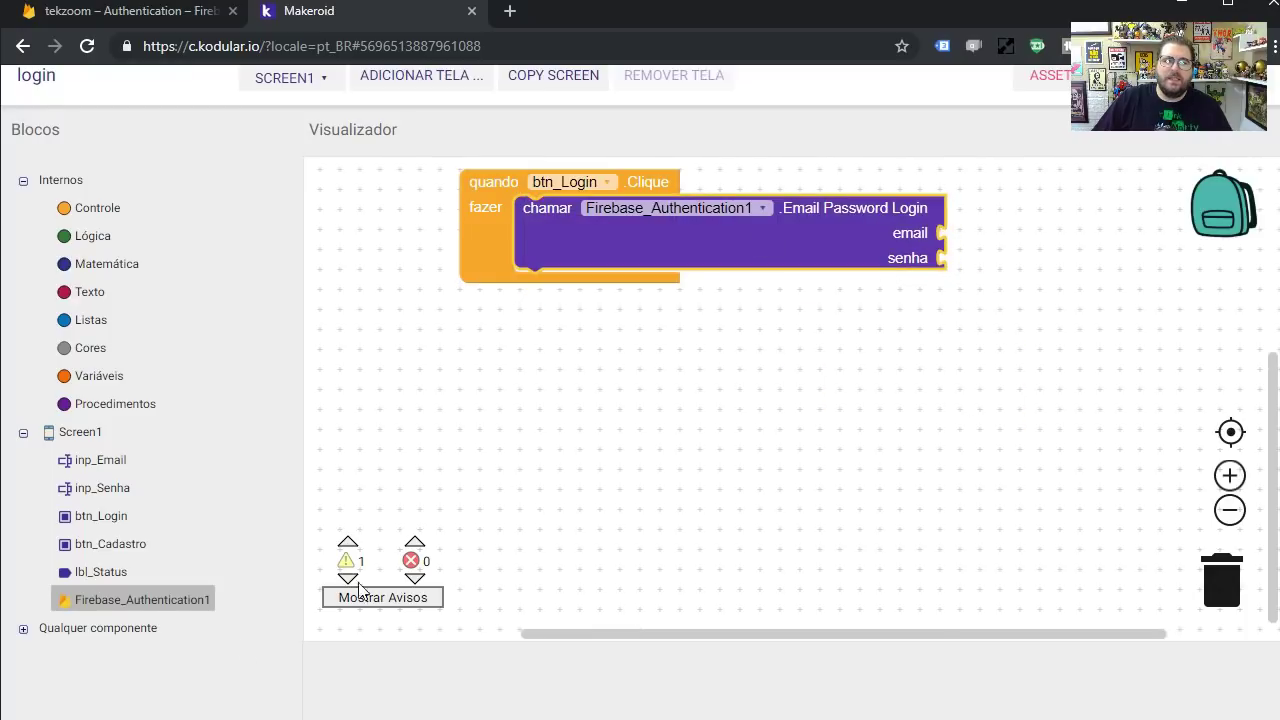
{"action": "left_click", "coordinate": [168, 600]}
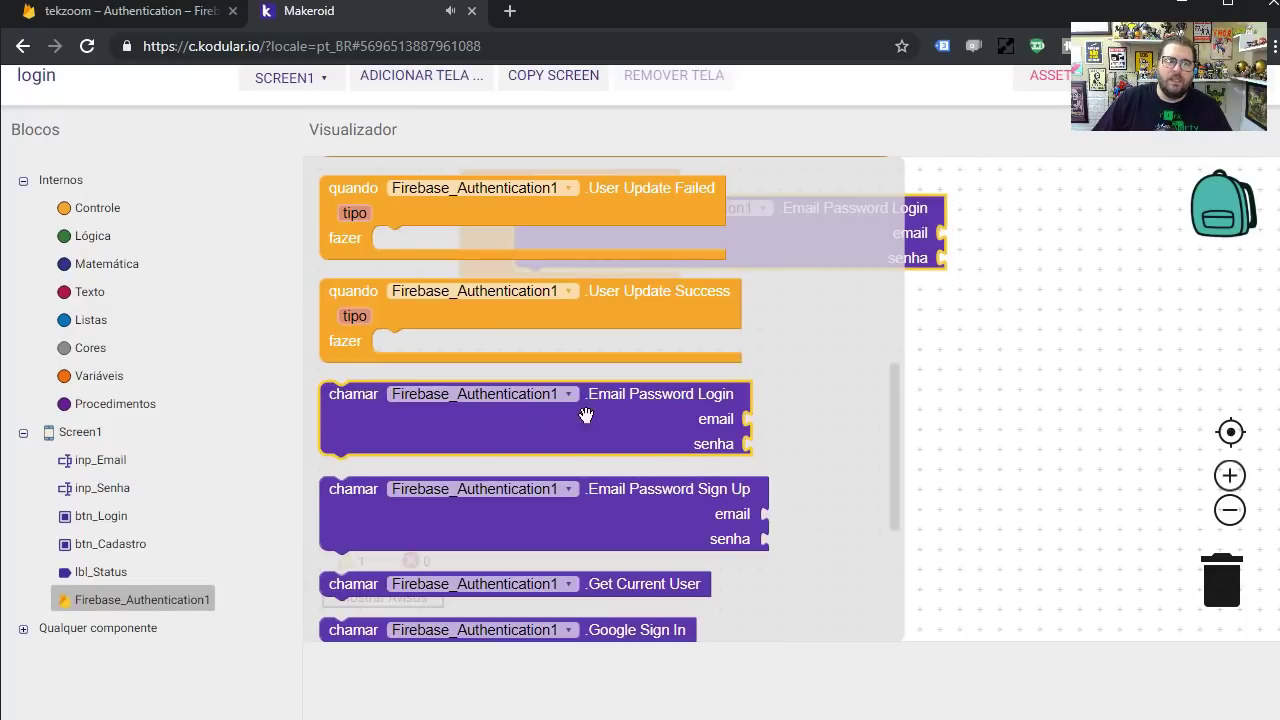
{"action": "left_click", "coordinate": [1040, 396]}
{"action": "left_click_drag", "start_coordinate": [483, 234], "coordinate": [362, 254]}
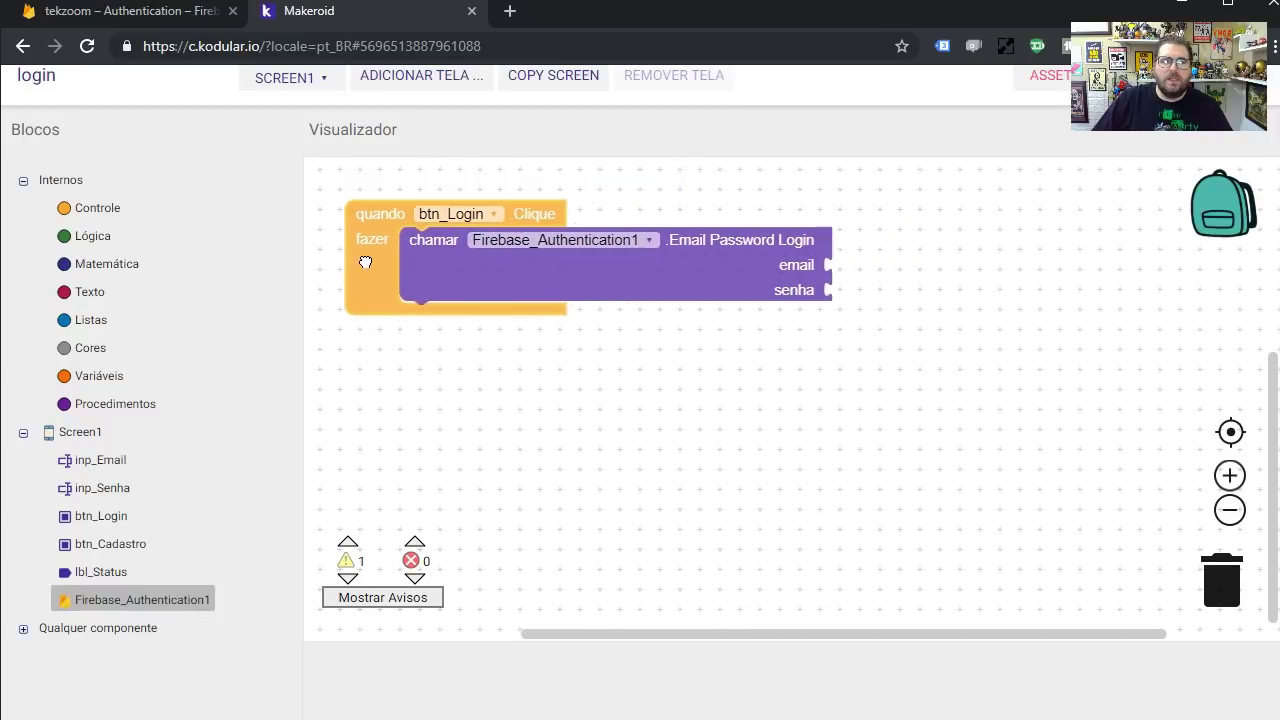
Plug inp_Email.Texto into email and inp_Senha.Texto into senha
{"action": "left_click", "coordinate": [118, 467]}
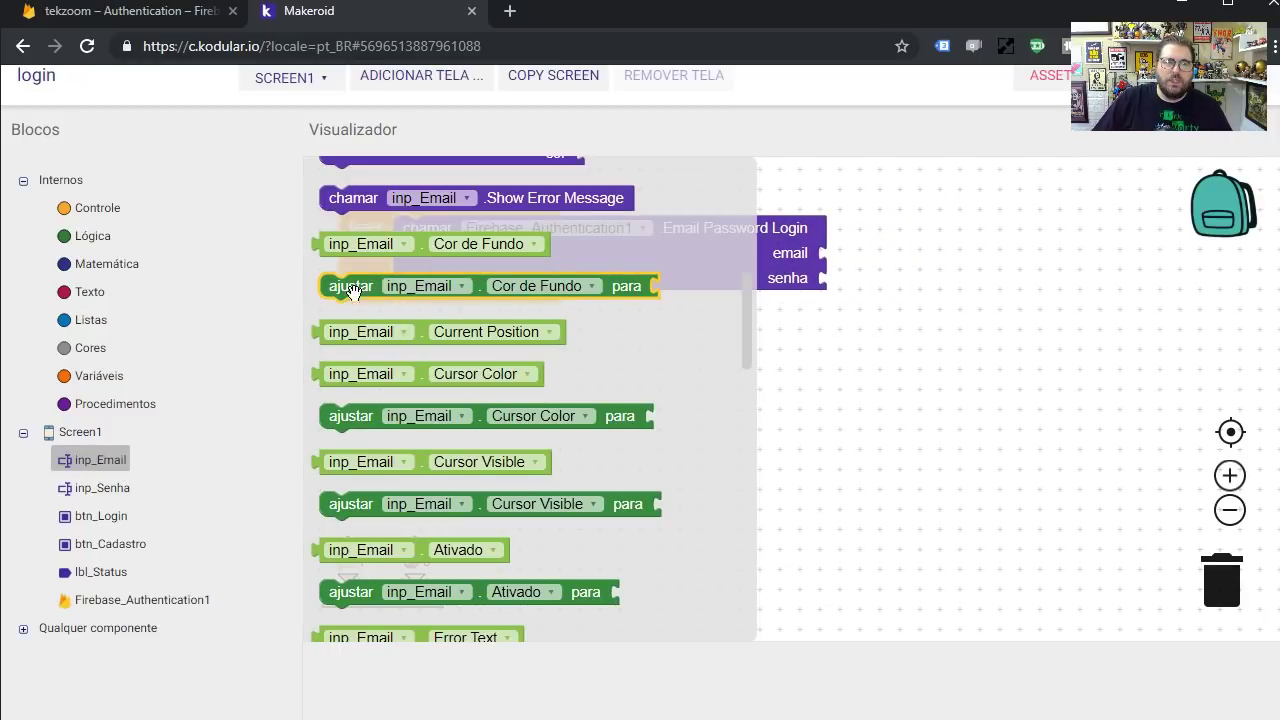
{"action": "left_click_drag", "start_coordinate": [323, 249], "coordinate": [831, 264]}
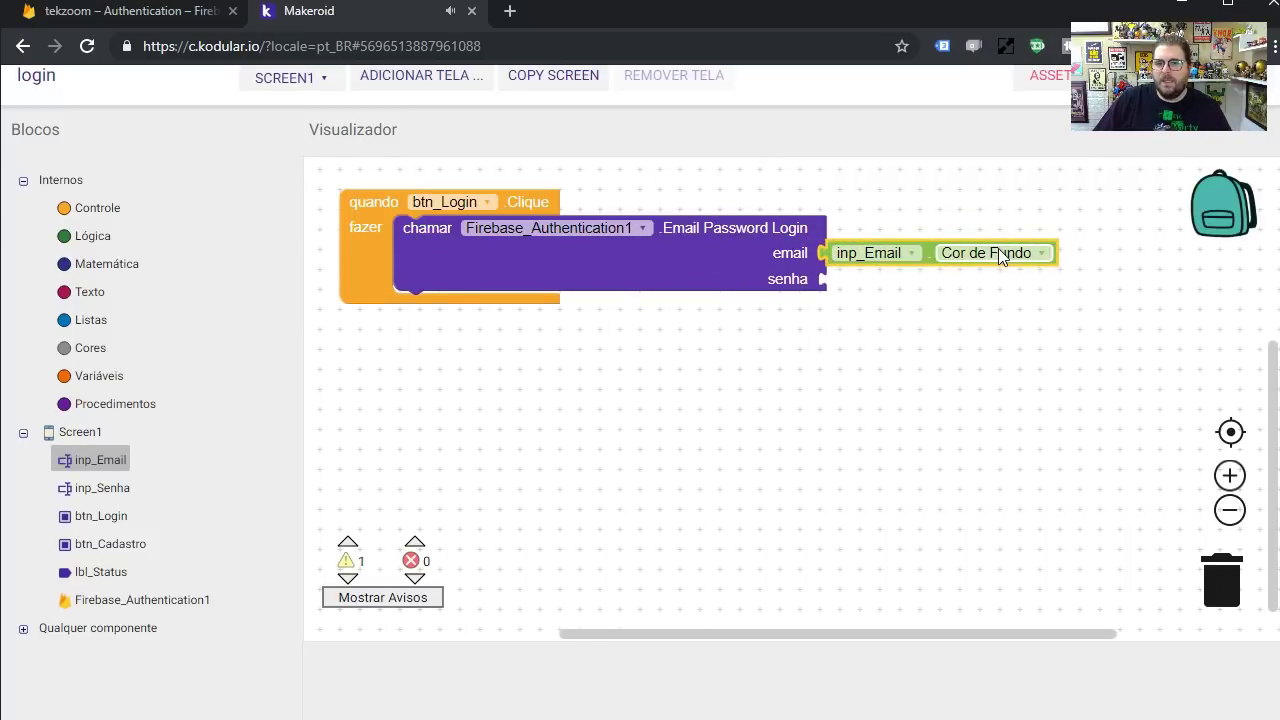
{"action": "left_click", "coordinate": [998, 252]}
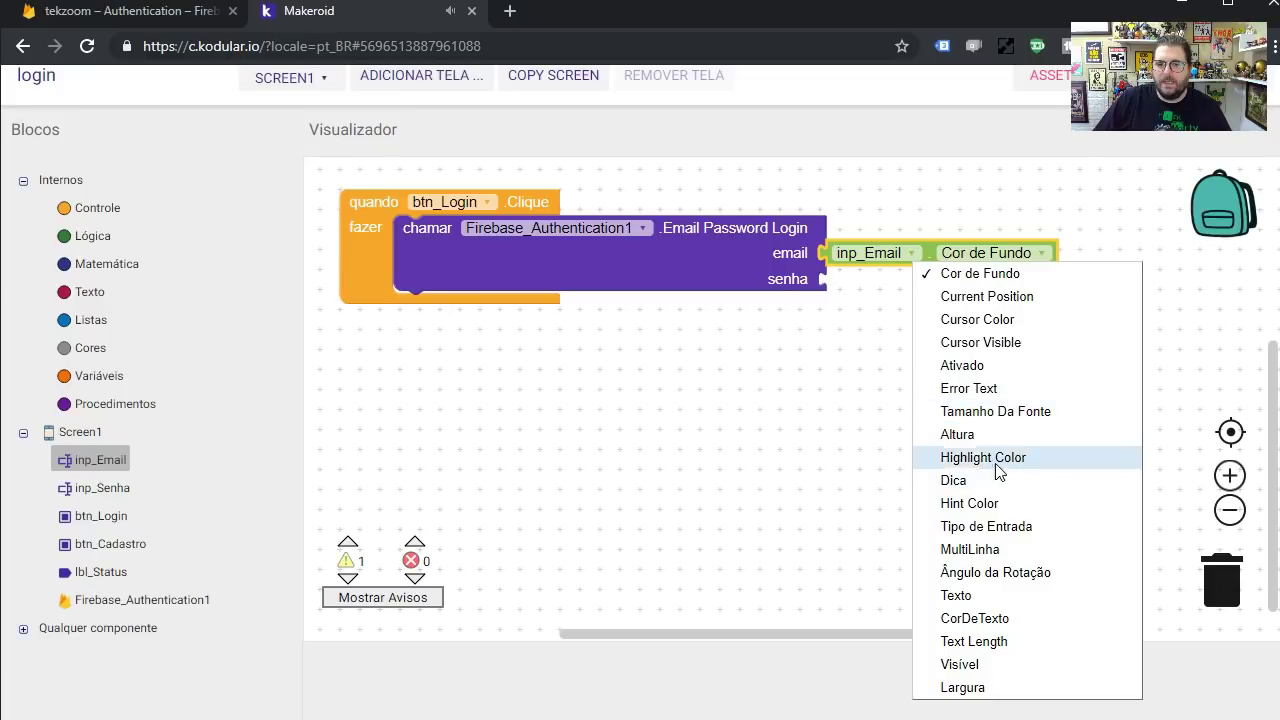
{"action": "left_click", "coordinate": [981, 596]}
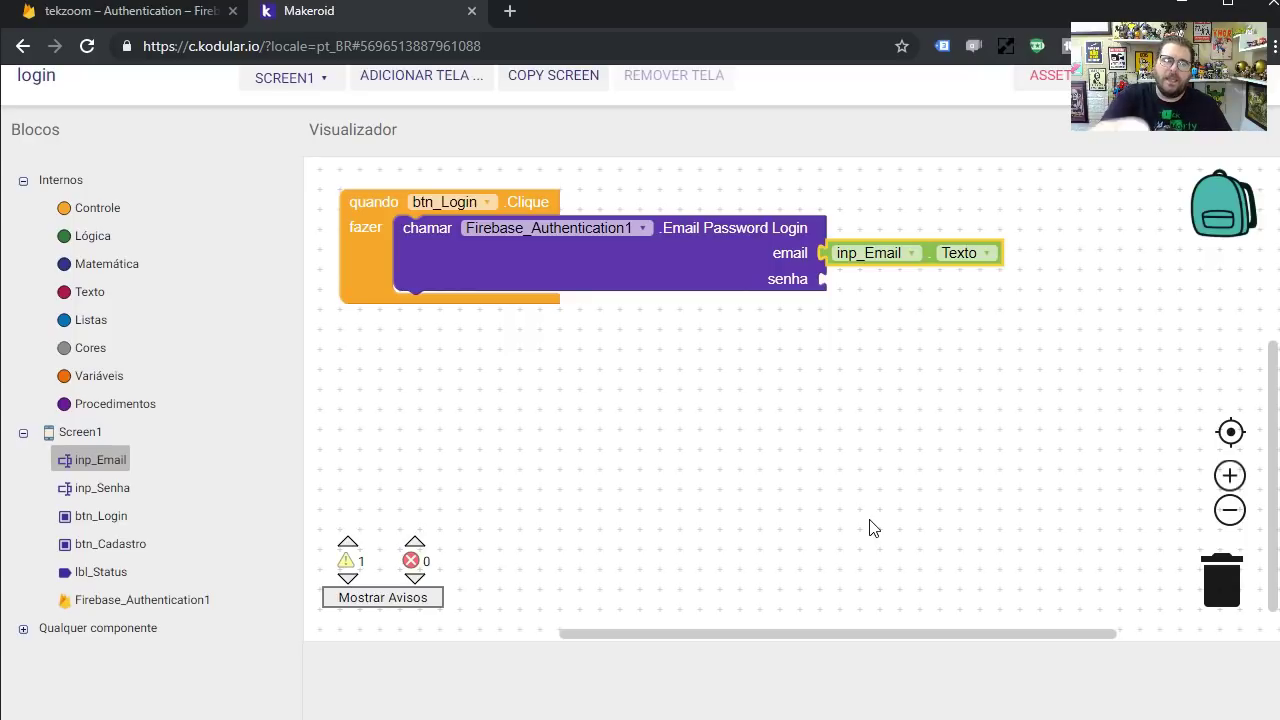
{"action": "left_click", "coordinate": [103, 488]}
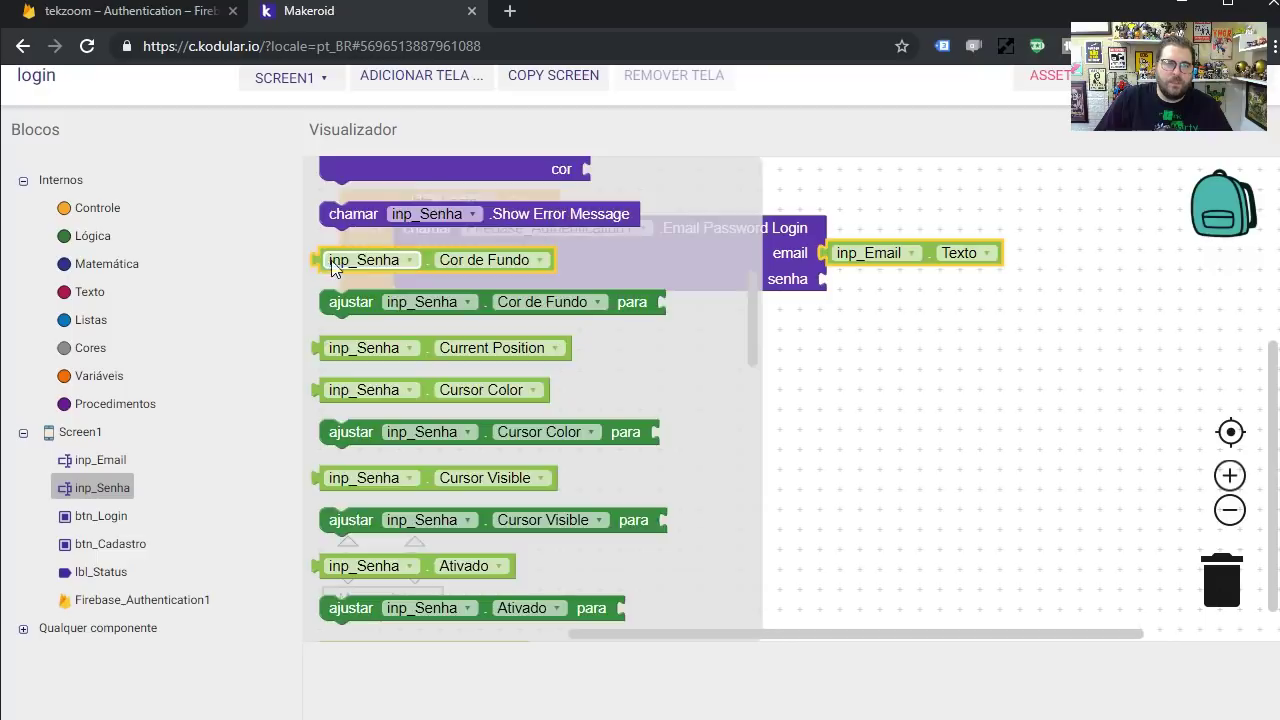
{"action": "left_click_drag", "start_coordinate": [332, 268], "coordinate": [843, 294]}
{"action": "left_click", "coordinate": [1008, 282]}
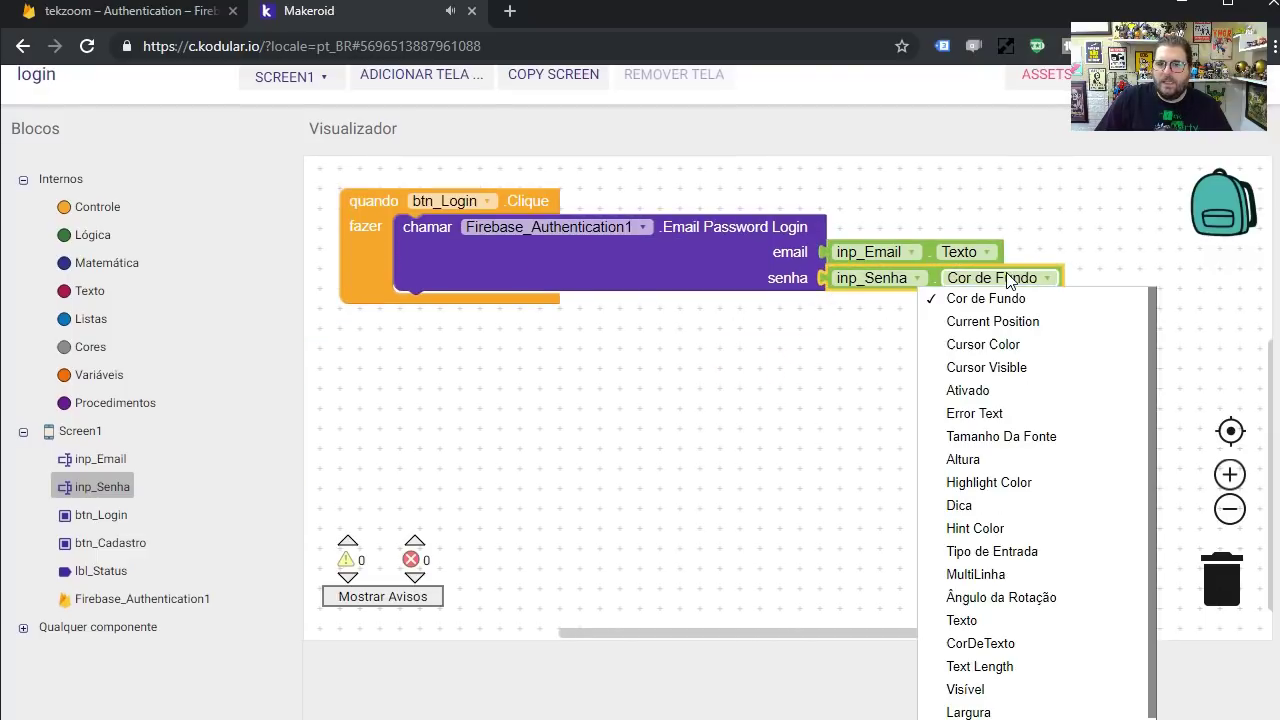
{"action": "left_click", "coordinate": [960, 620]}
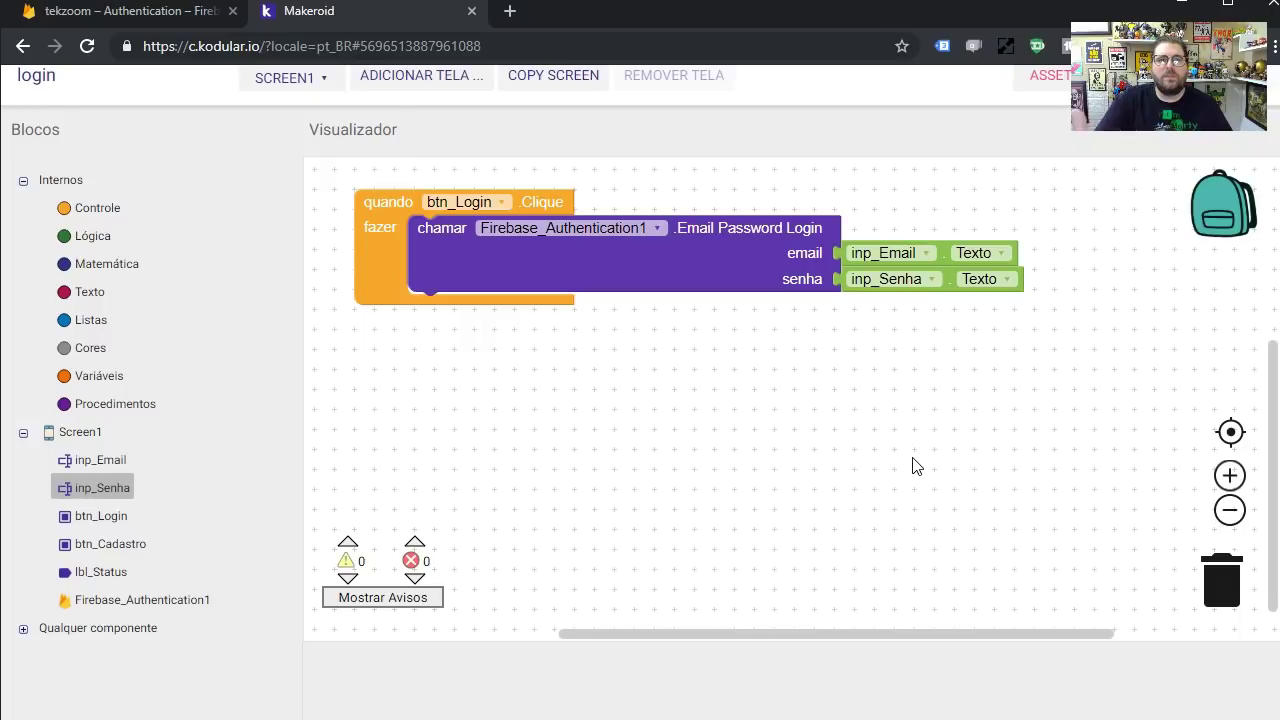
Add a Firebase_Authentication1 Login Success handler containing an 'abrir outra tela' block
{"action": "left_click", "coordinate": [130, 600]}
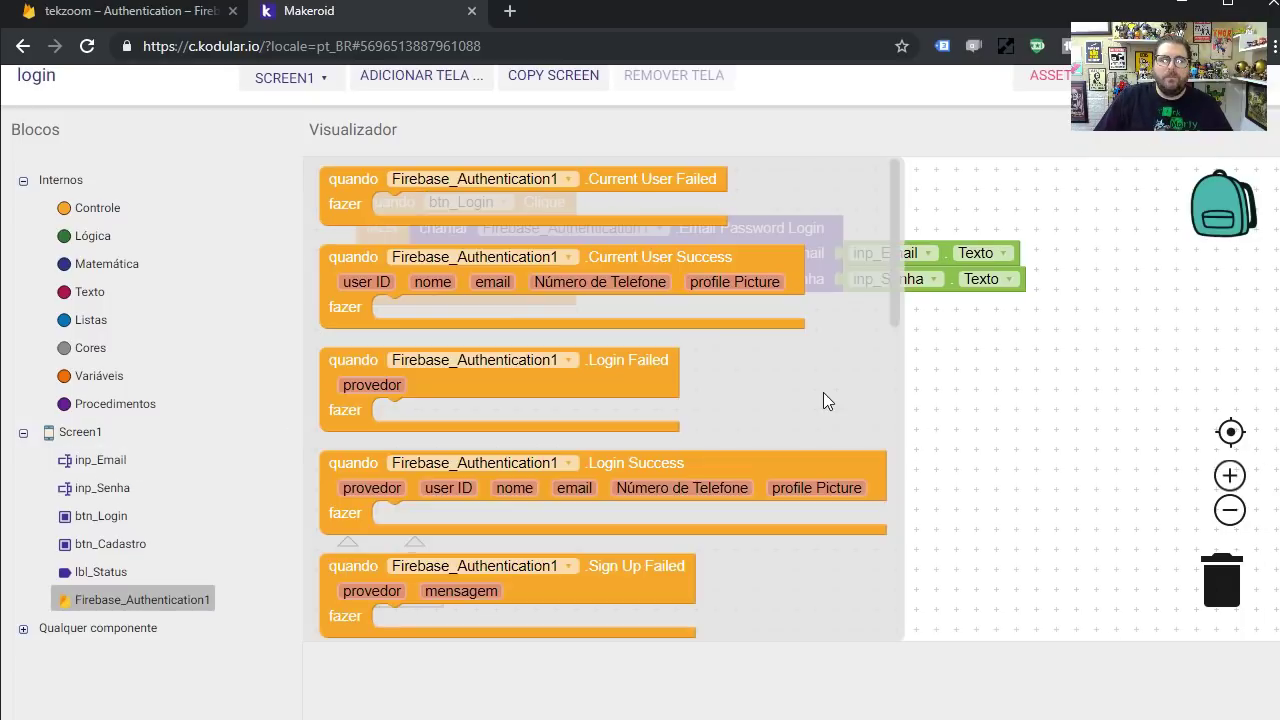
{"action": "left_click_drag", "start_coordinate": [653, 465], "coordinate": [688, 330]}
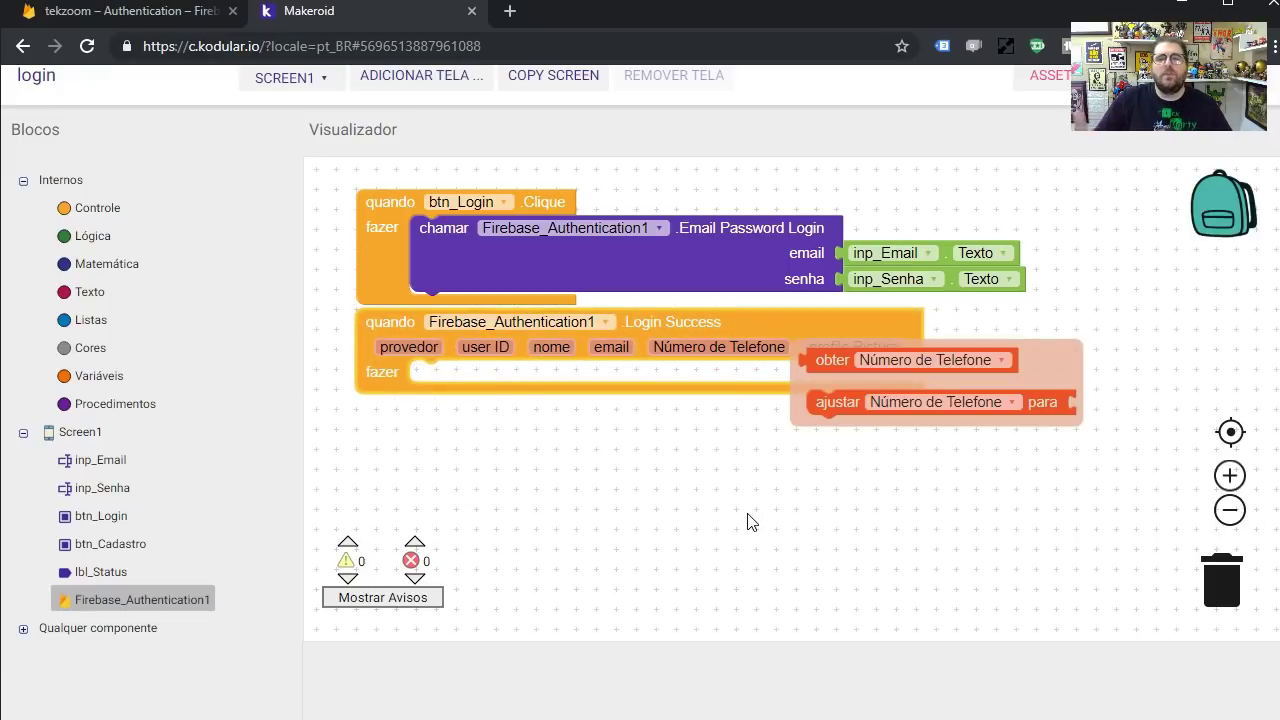
{"action": "left_click", "coordinate": [118, 209]}
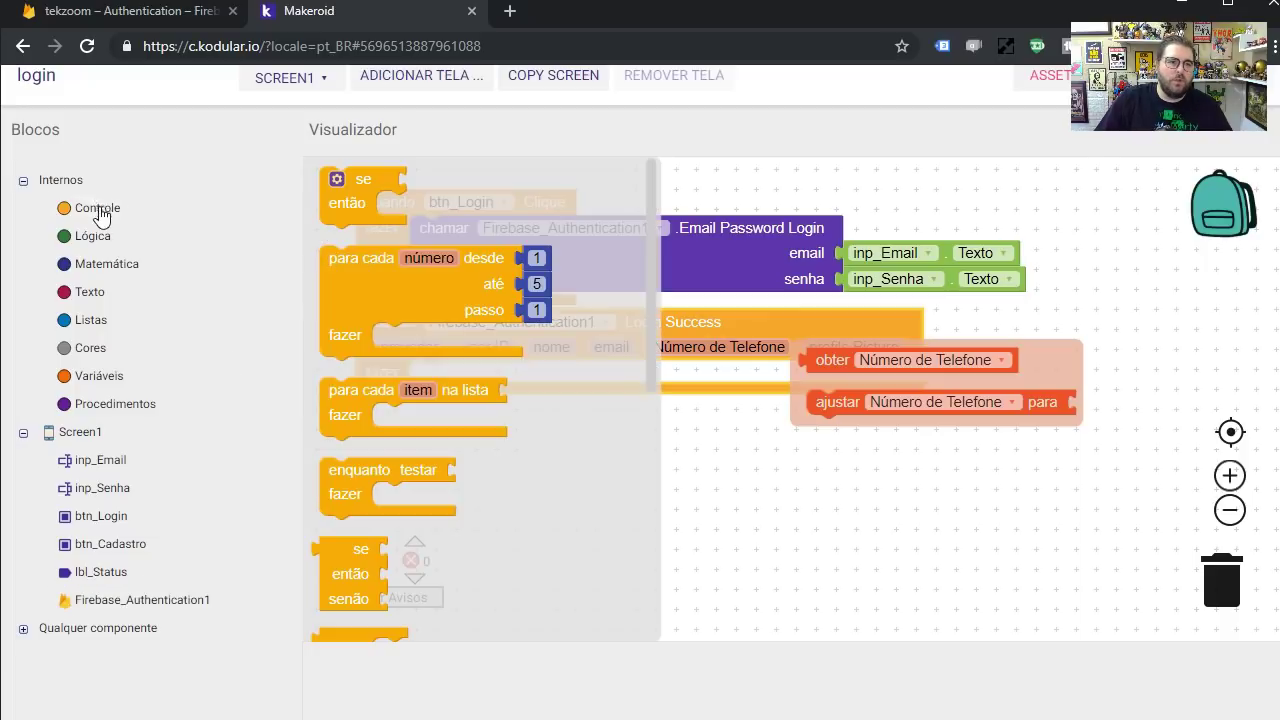
{"action": "scroll", "coordinate": [544, 412], "scroll_direction": "down", "scroll_amount": 10}
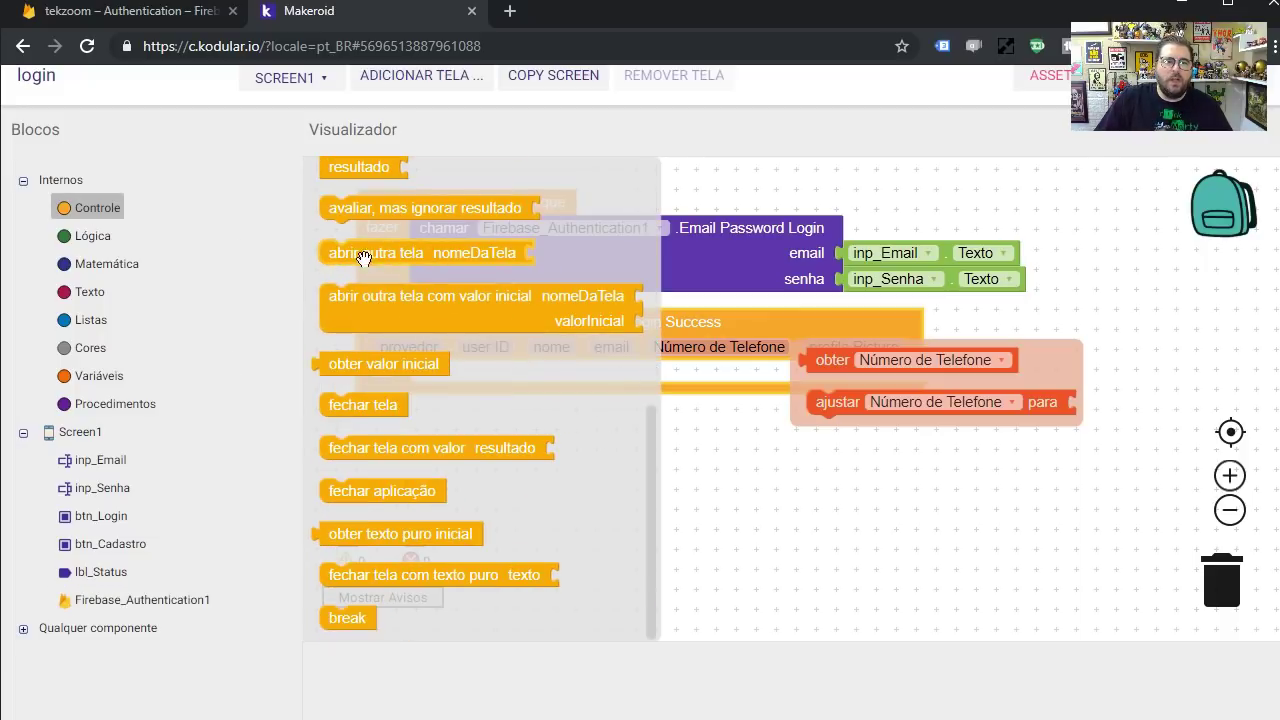
{"action": "left_click_drag", "start_coordinate": [366, 252], "coordinate": [448, 381]}
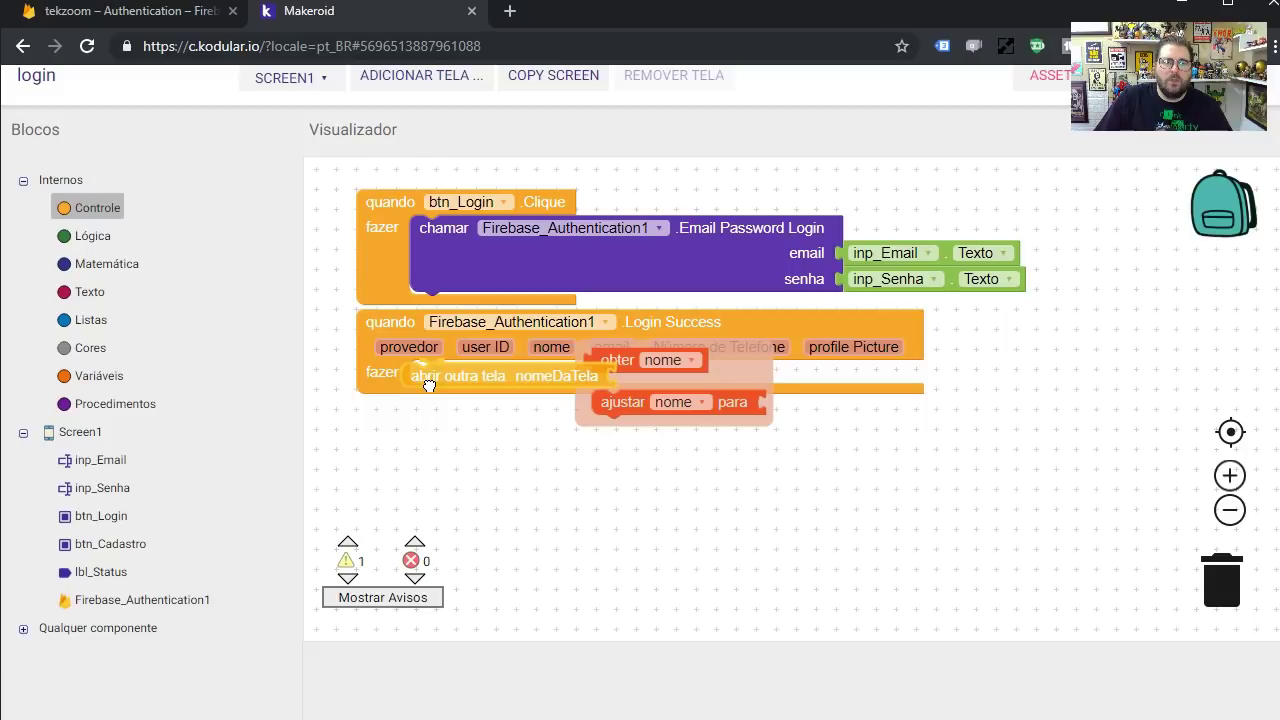
Give the screen name a text block reading 'Screen2'
{"action": "left_click", "coordinate": [92, 292]}
{"action": "left_click", "coordinate": [96, 294]}
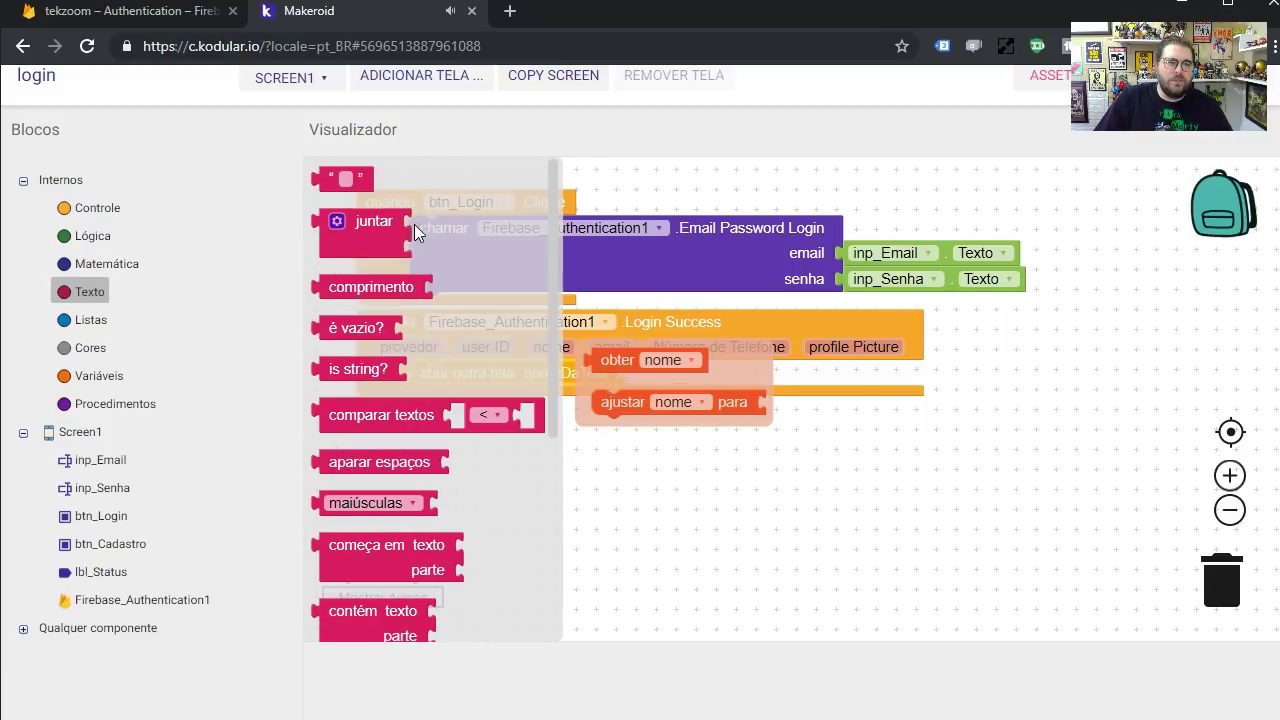
{"action": "left_click_drag", "start_coordinate": [340, 180], "coordinate": [650, 374]}
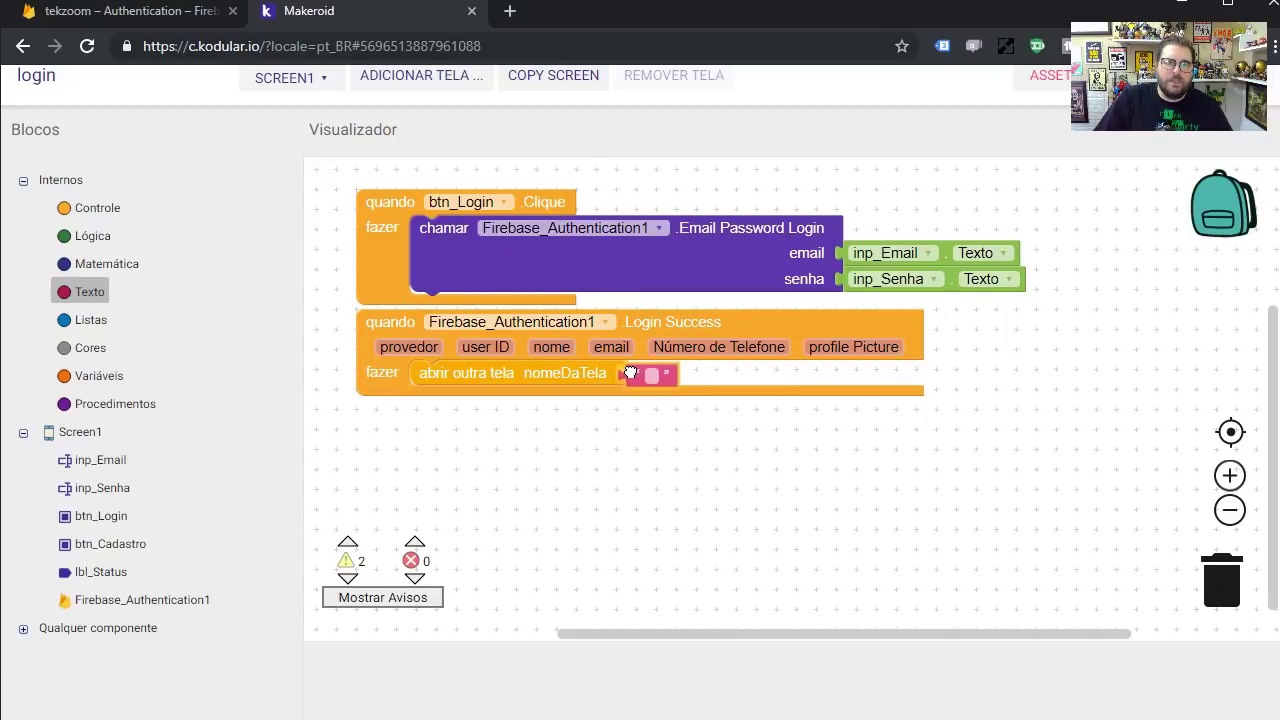
{"action": "left_click", "coordinate": [651, 374]}
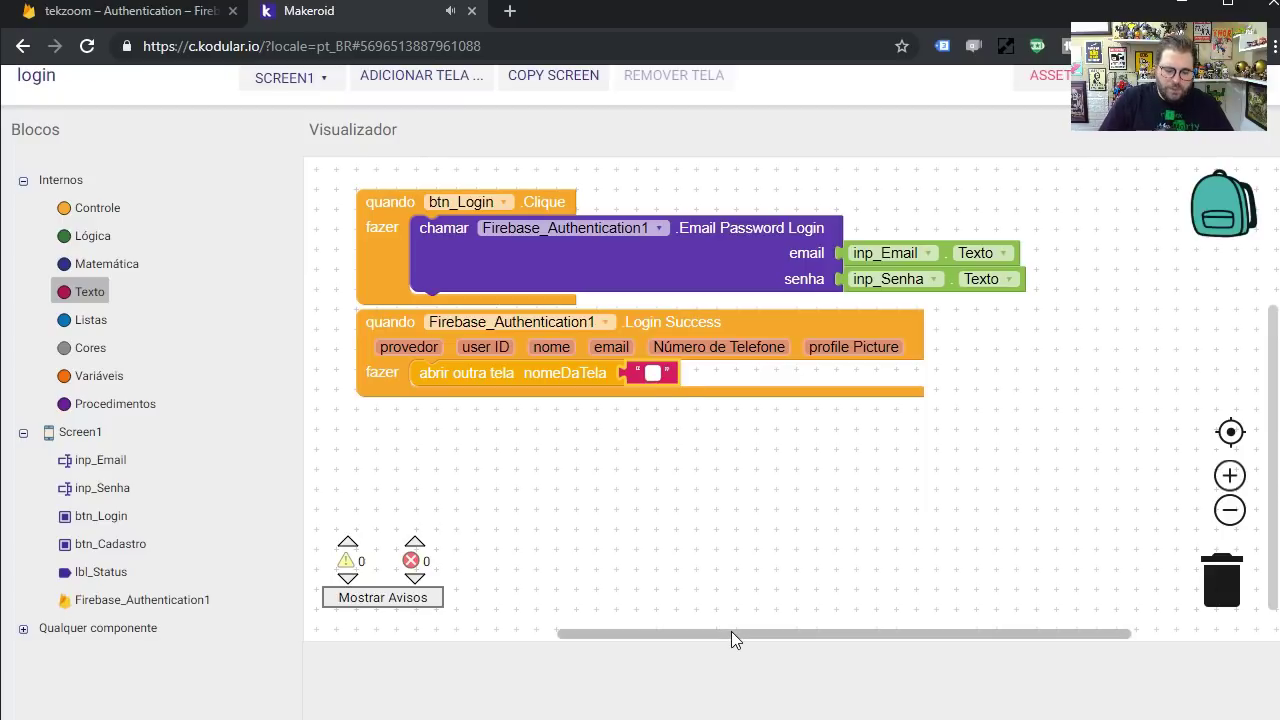
{"action": "type", "text": "Screen2"}
{"action": "key", "text": "Return"}
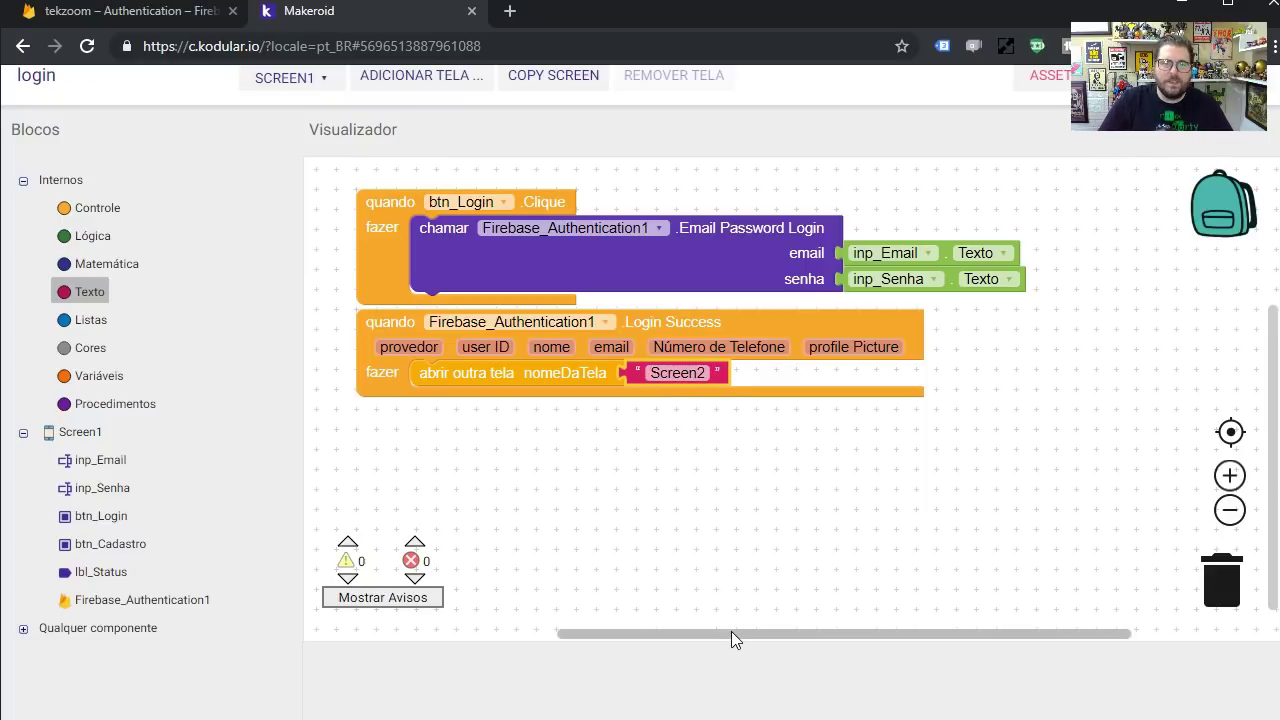
{"action": "left_click", "coordinate": [295, 79]}
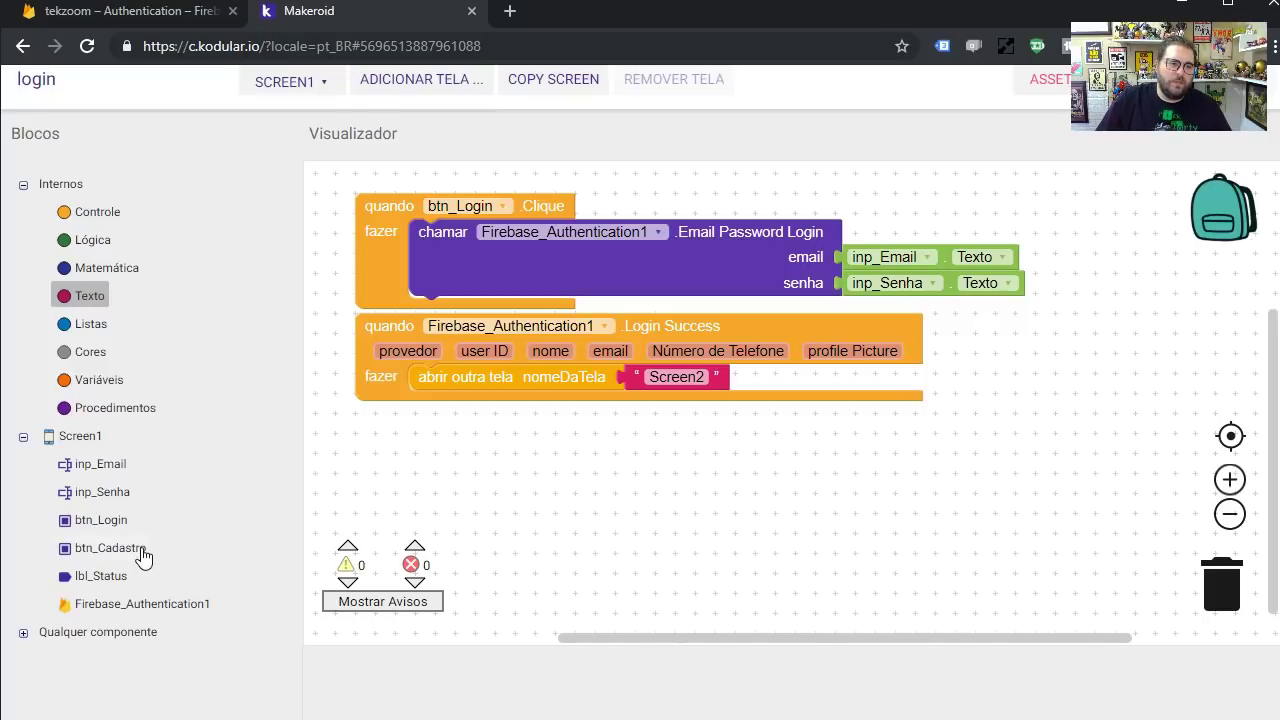
Add a btn_Cadastro.Clique handler that calls Firebase_Authentication1 Email Password Sign Up
{"action": "left_click", "coordinate": [110, 548]}
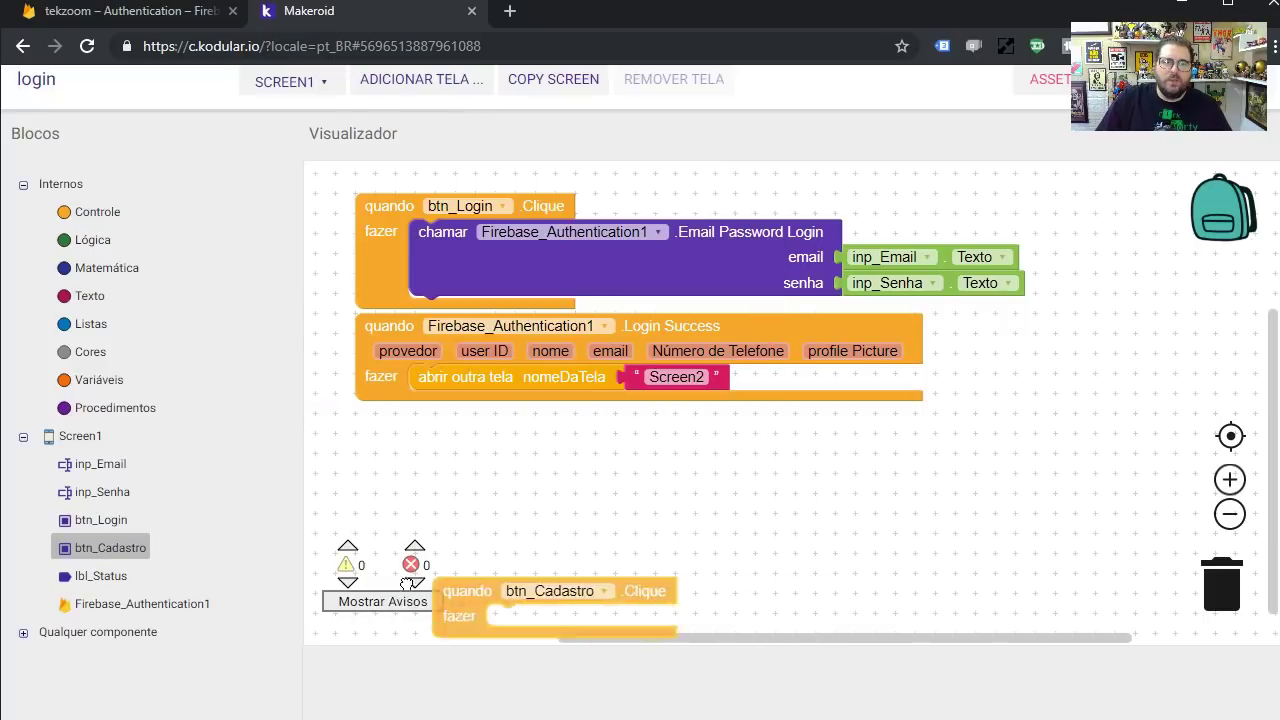
{"action": "left_click_drag", "start_coordinate": [355, 201], "coordinate": [382, 444]}
{"action": "left_click", "coordinate": [150, 610]}
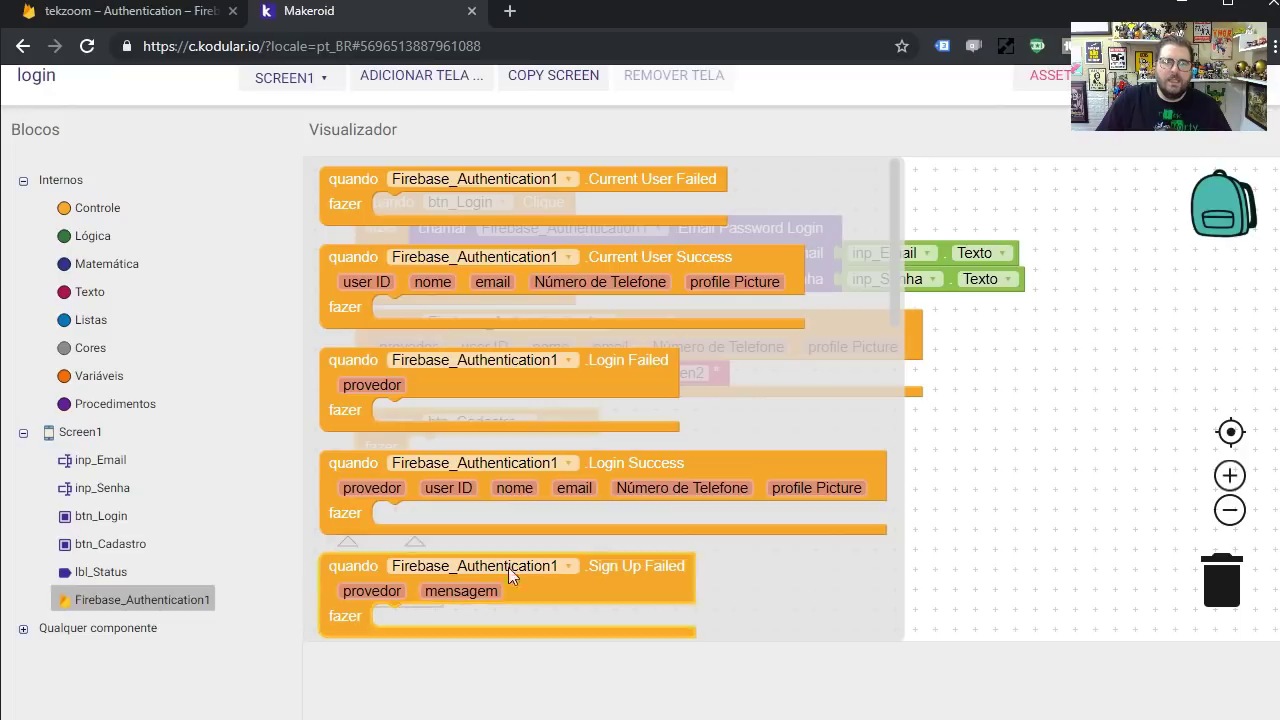
{"action": "scroll", "coordinate": [790, 328], "scroll_direction": "down", "scroll_amount": 10}
{"action": "scroll", "coordinate": [835, 370], "scroll_direction": "up", "scroll_amount": 4}
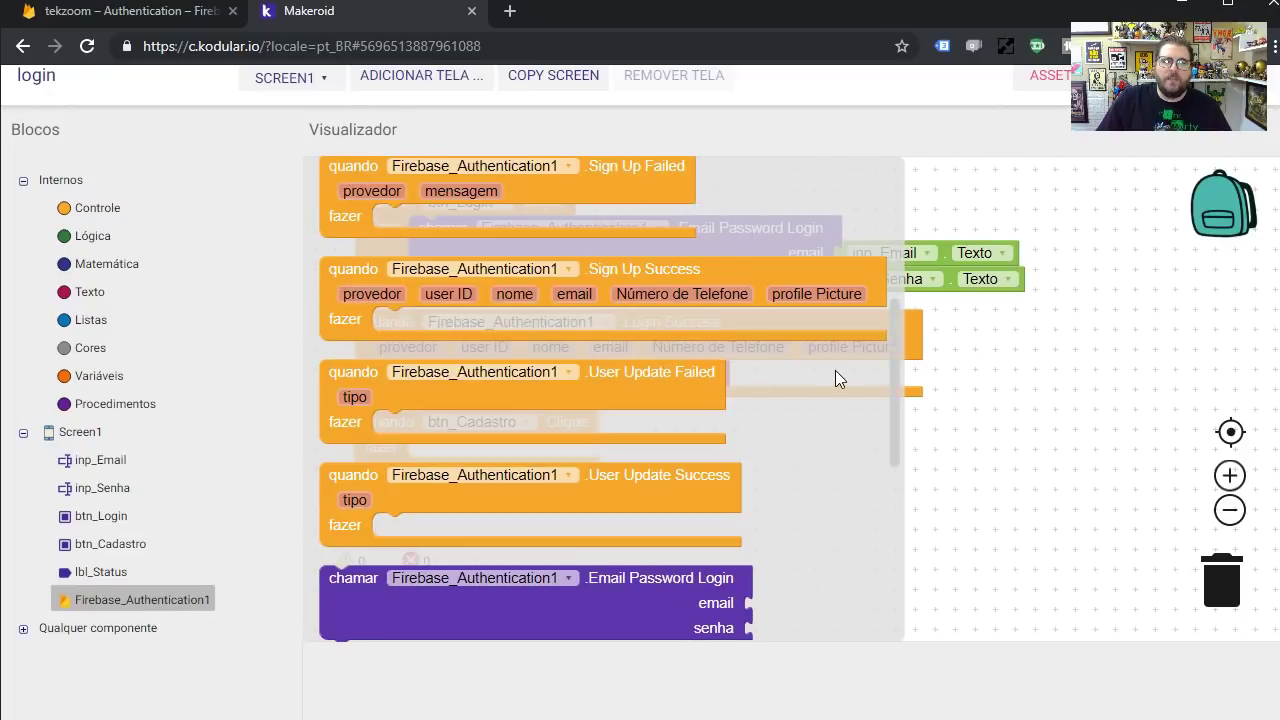
{"action": "scroll", "coordinate": [835, 368], "scroll_direction": "down", "scroll_amount": 2}
{"action": "mouse_move", "coordinate": [614, 514]}
{"action": "left_mouse_down"}
{"action": "mouse_move", "coordinate": [938, 508]}
{"action": "mouse_move", "coordinate": [722, 486]}
{"action": "left_mouse_up"}
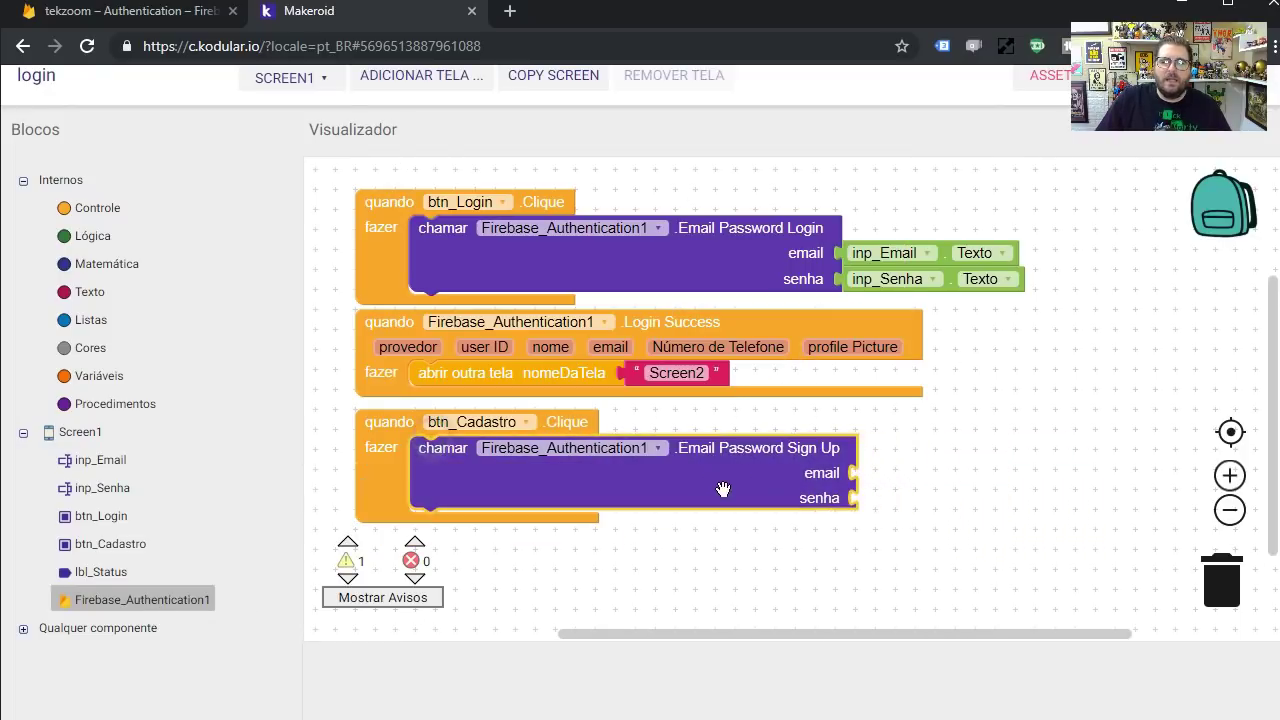
Plug copies of inp_Email.Texto and inp_Senha.Texto into the sign-up email and password sockets
{"action": "right_click", "coordinate": [846, 255]}
{"action": "left_click", "coordinate": [897, 339]}
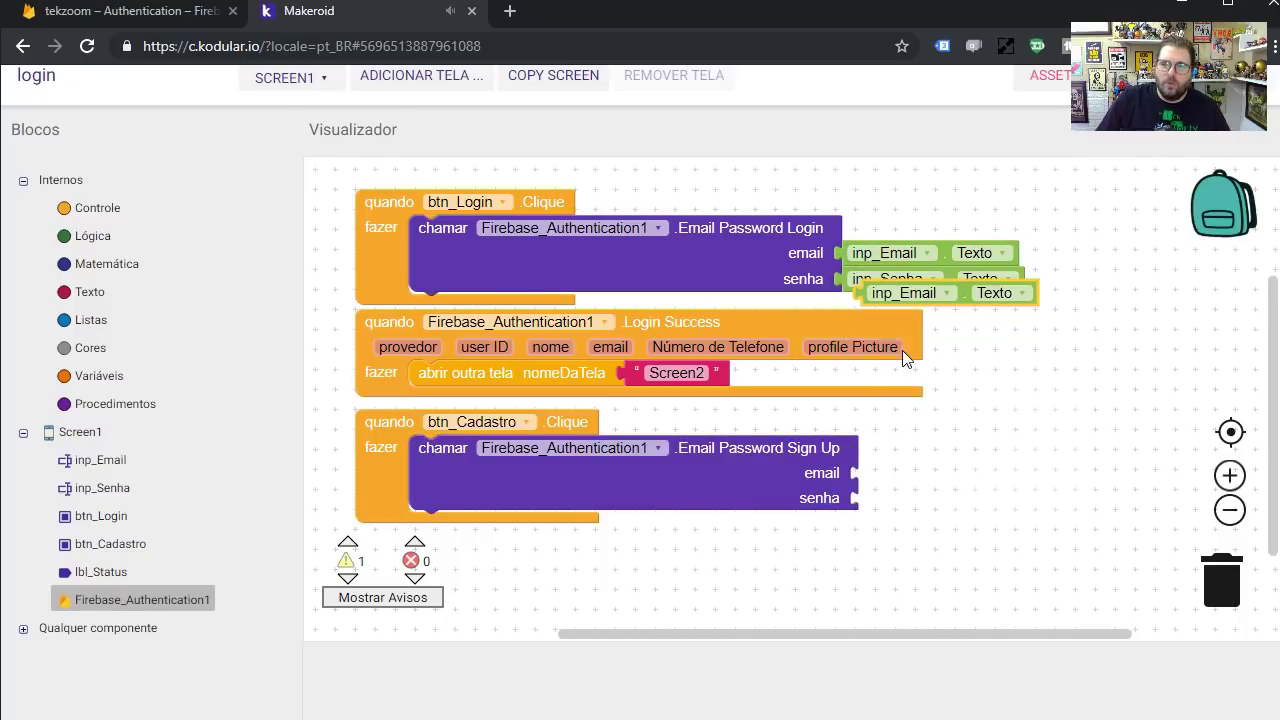
{"action": "mouse_move", "coordinate": [862, 295]}
{"action": "left_mouse_down"}
{"action": "mouse_move", "coordinate": [884, 484]}
{"action": "mouse_move", "coordinate": [868, 485]}
{"action": "left_mouse_up"}
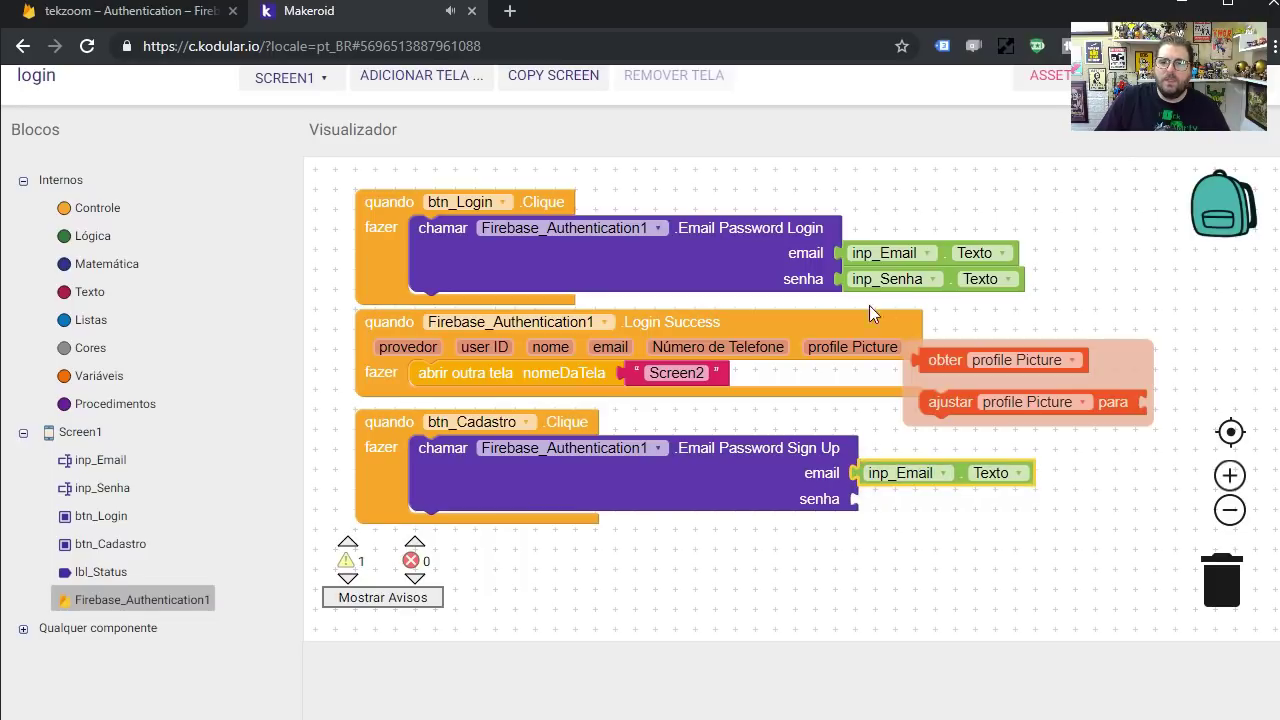
{"action": "right_click", "coordinate": [838, 281]}
{"action": "key", "text": "Escape"}
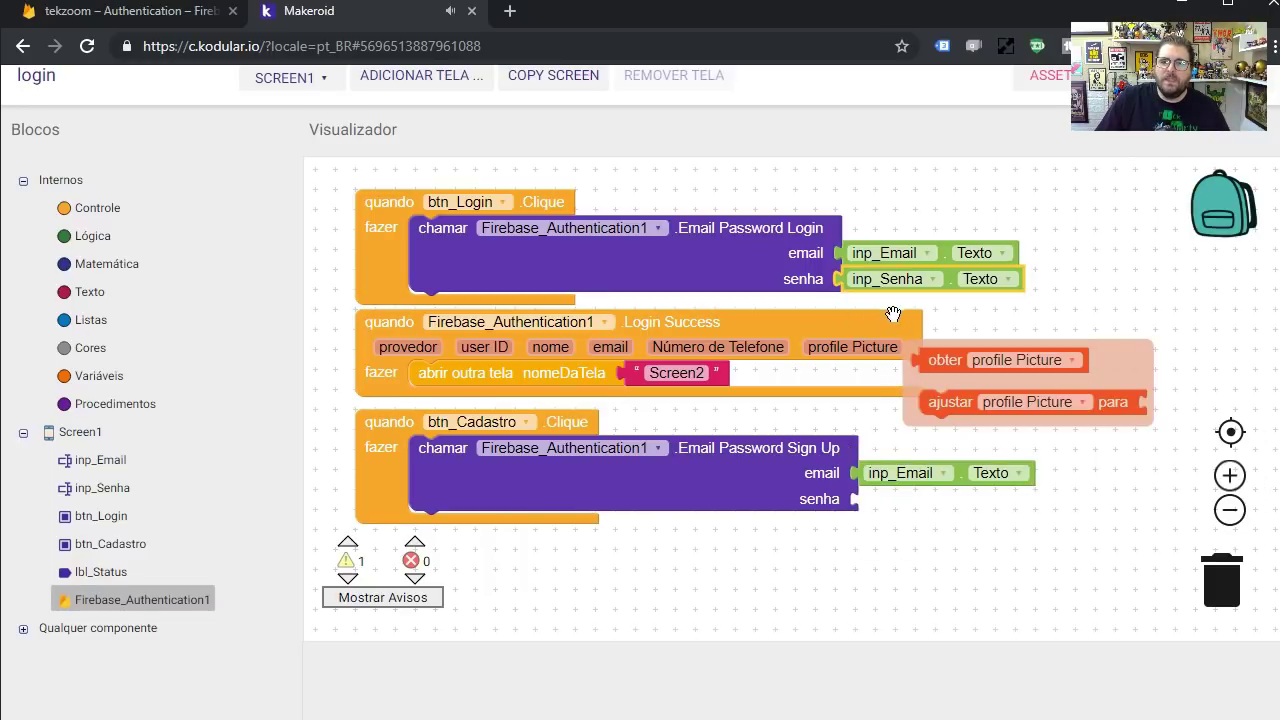
{"action": "right_click", "coordinate": [860, 287]}
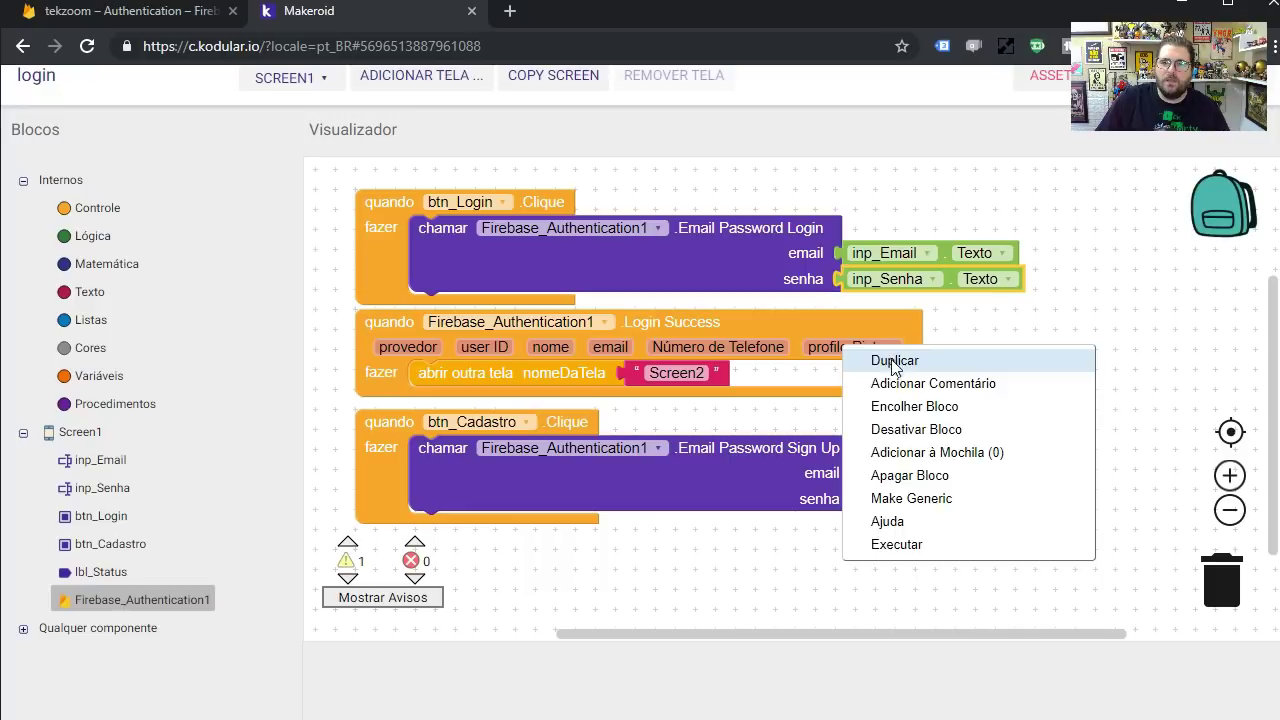
{"action": "left_click", "coordinate": [858, 288]}
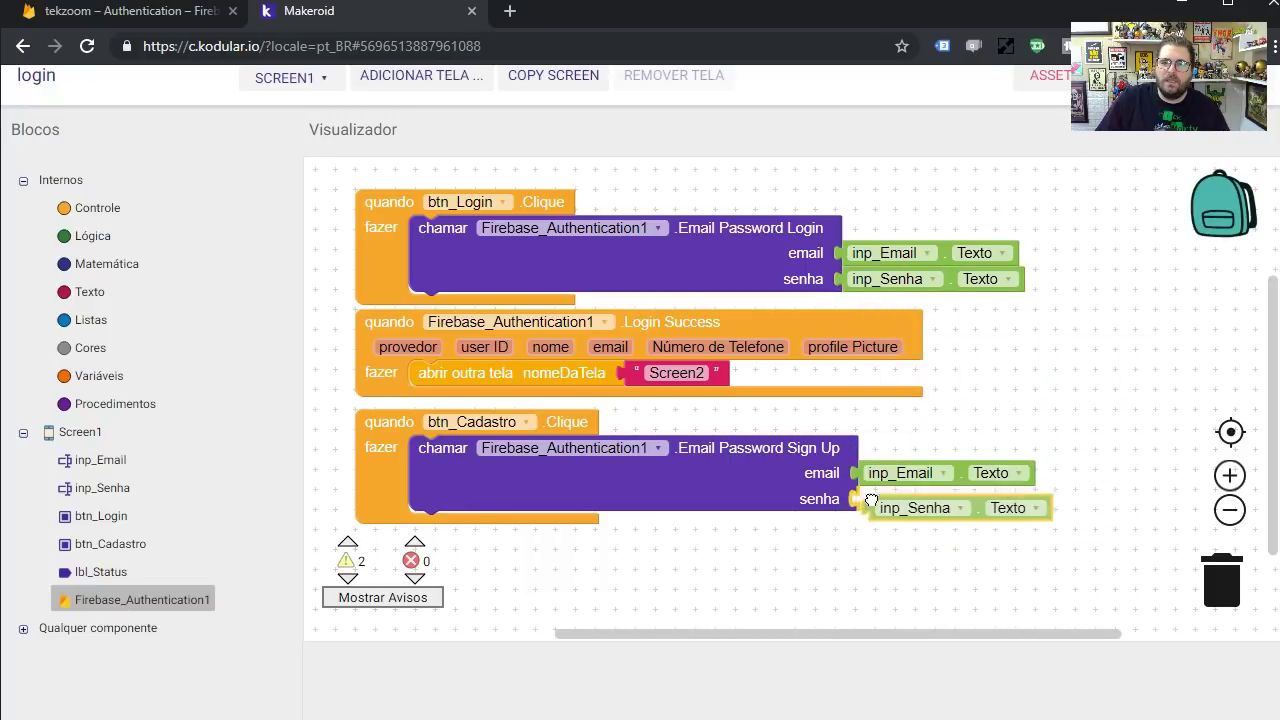
{"action": "left_click_drag", "start_coordinate": [865, 315], "coordinate": [862, 497]}
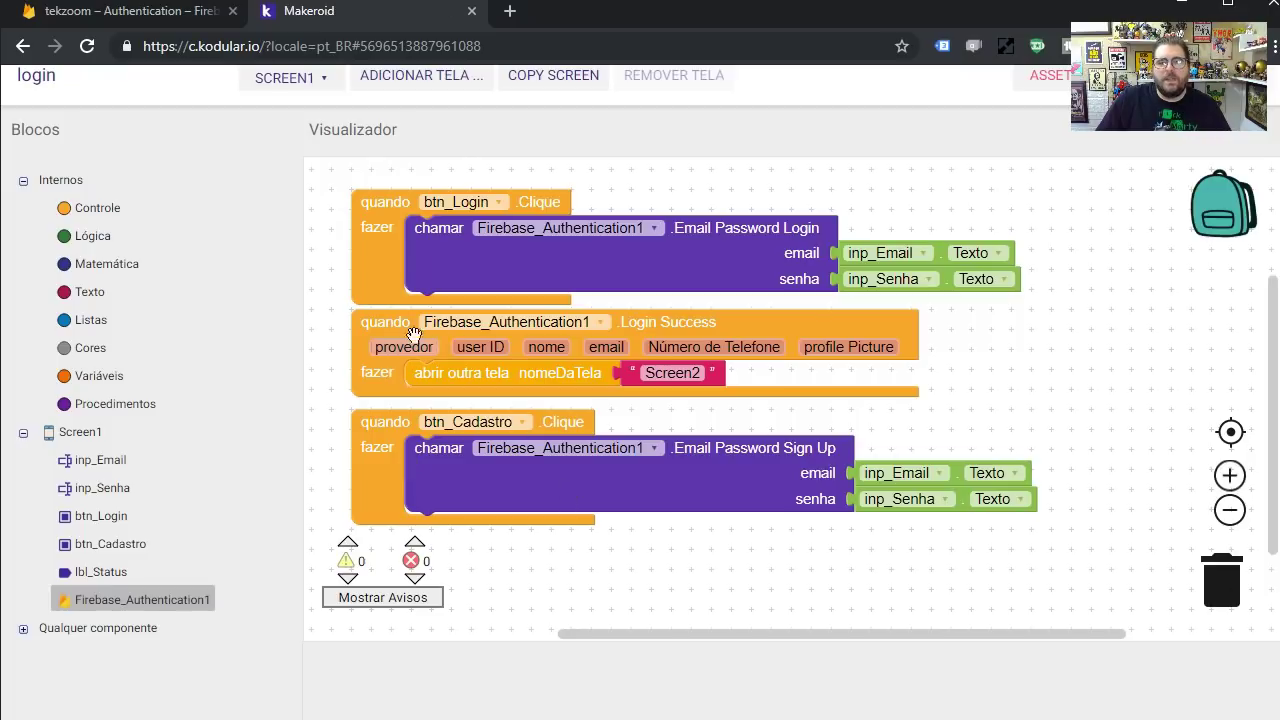
{"action": "mouse_move", "coordinate": [408, 347]}
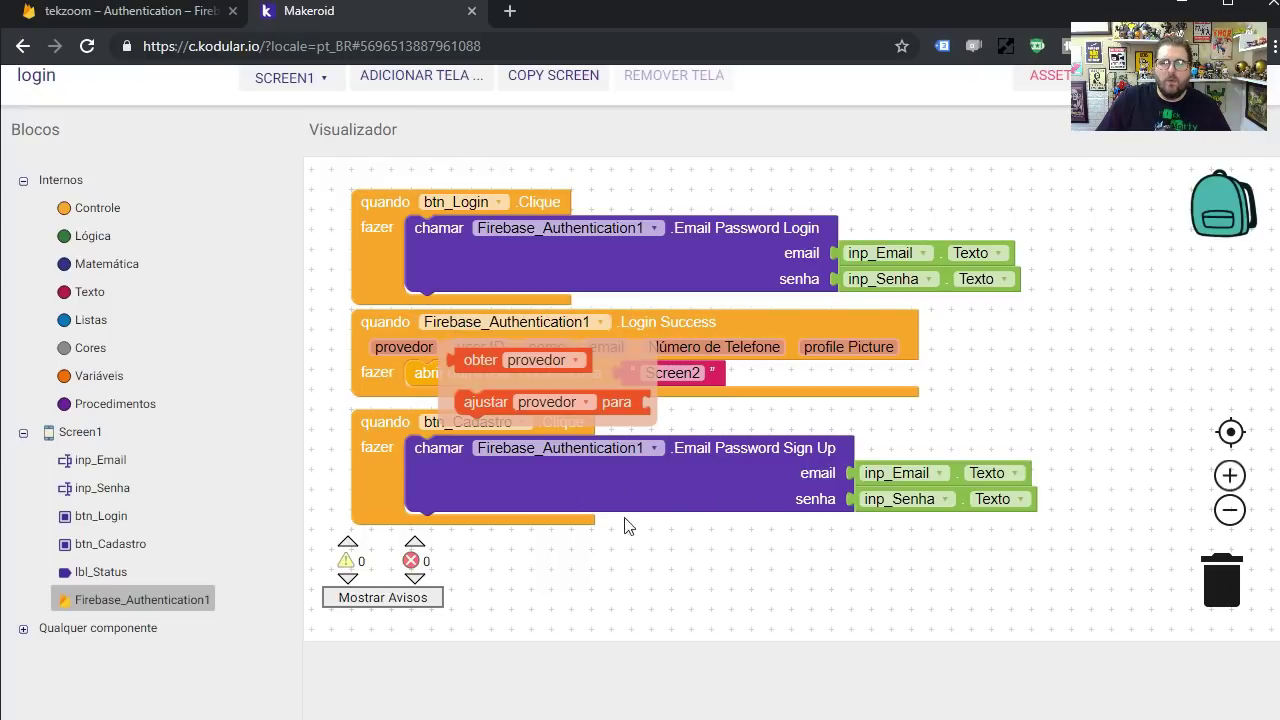
Place the Firebase_Authentication1 Sign Up Success event under btn_Cadastro.Clique, aligning both handlers
{"action": "left_click", "coordinate": [166, 601]}
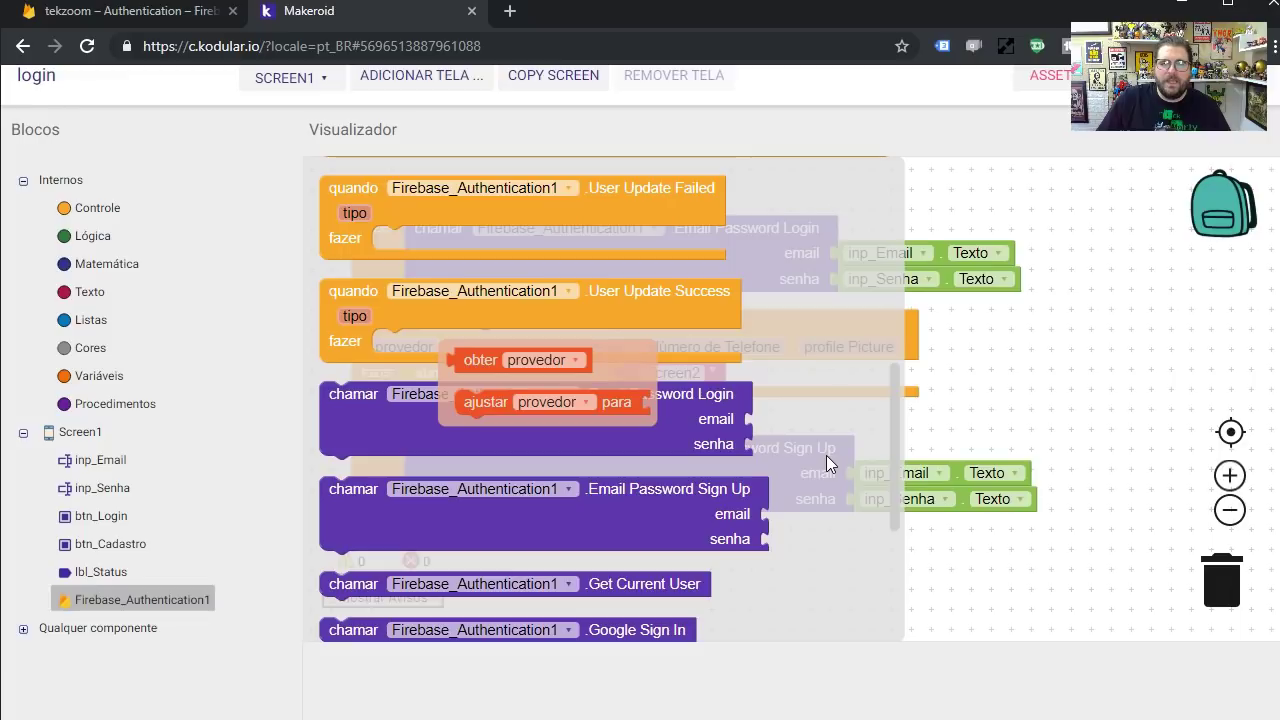
{"action": "scroll", "coordinate": [826, 455], "scroll_direction": "up", "scroll_amount": 4}
{"action": "scroll", "coordinate": [820, 452], "scroll_direction": "up", "scroll_amount": 2}
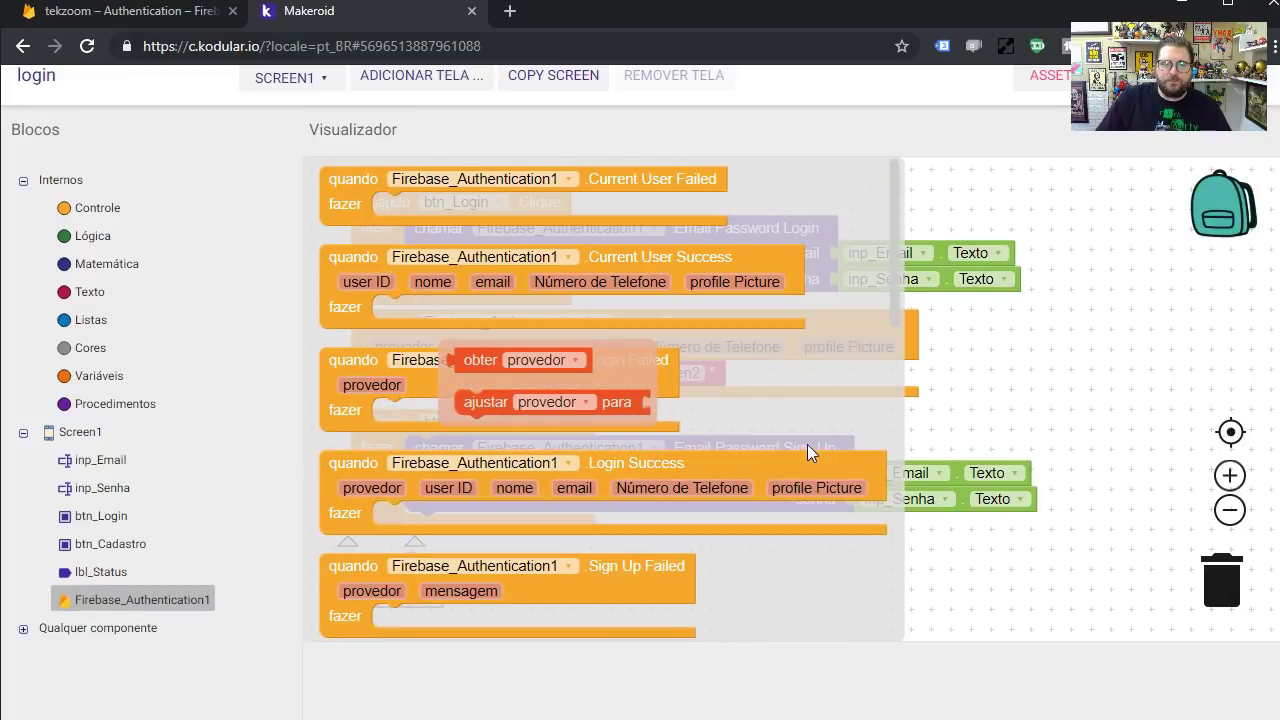
{"action": "scroll", "coordinate": [691, 446], "scroll_direction": "down", "scroll_amount": 3}
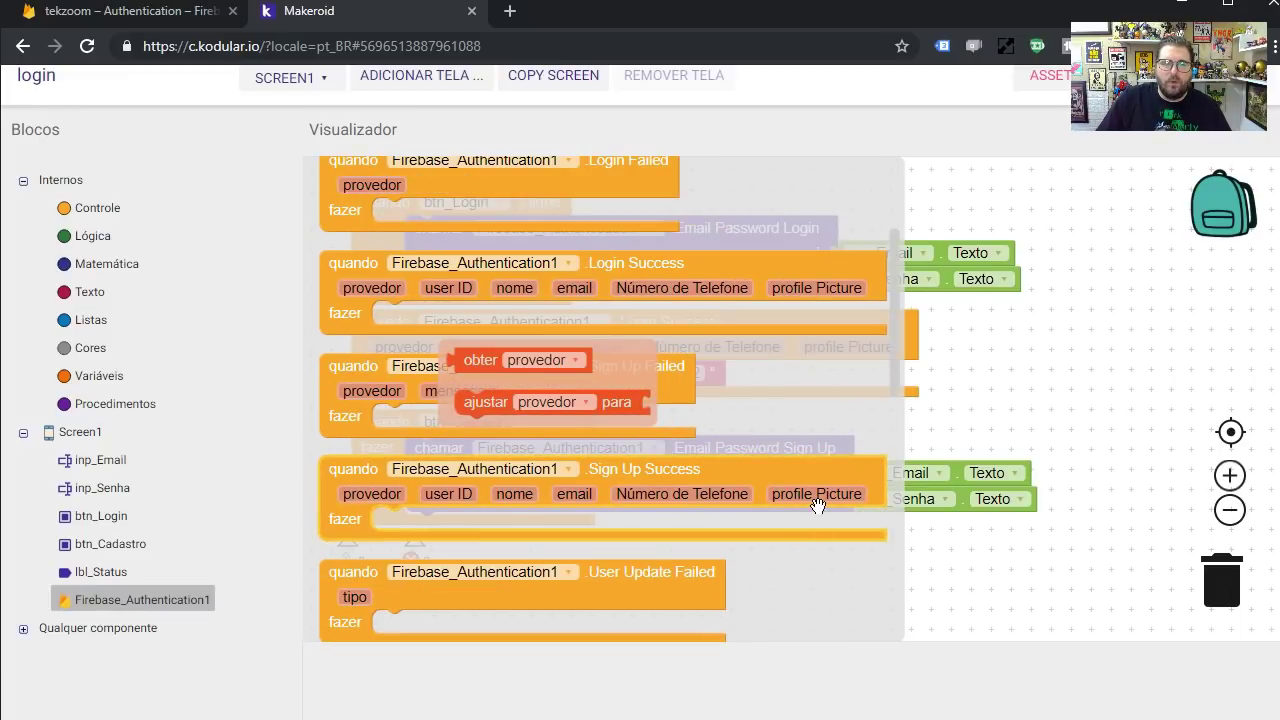
{"action": "left_click_drag", "start_coordinate": [645, 473], "coordinate": [677, 545]}
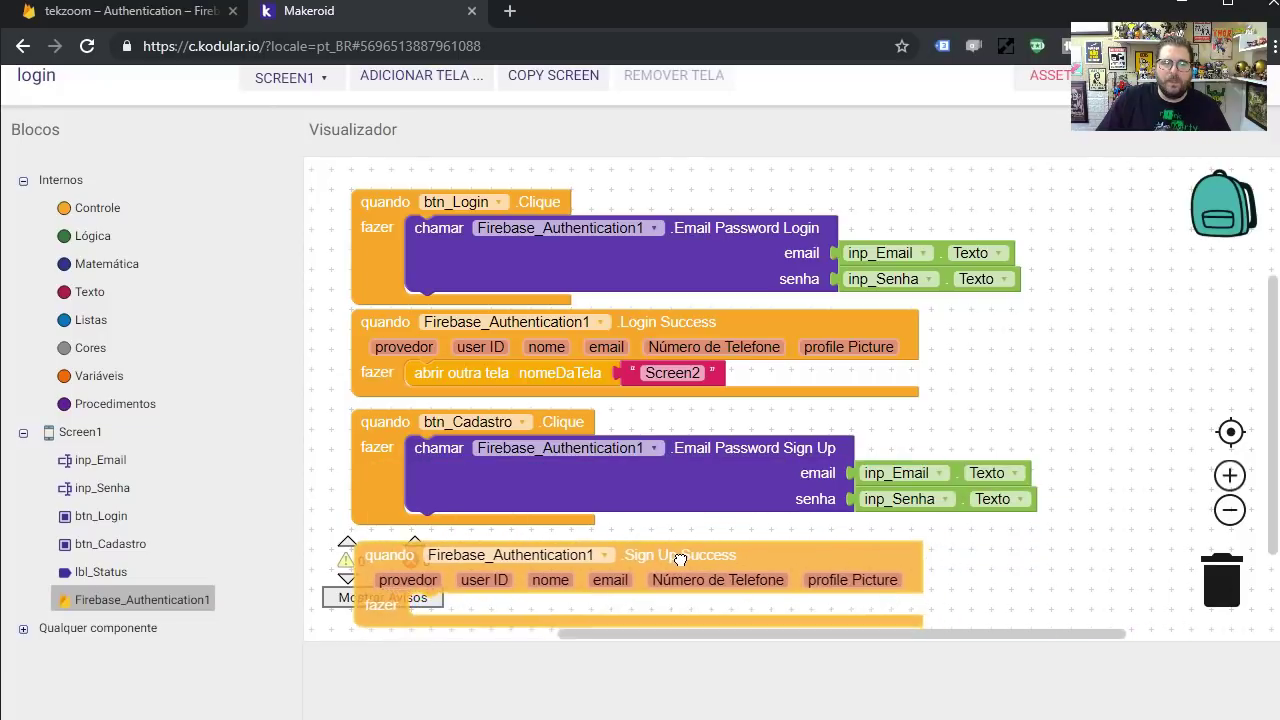
{"action": "scroll", "coordinate": [1128, 387], "scroll_direction": "down", "scroll_amount": 2}
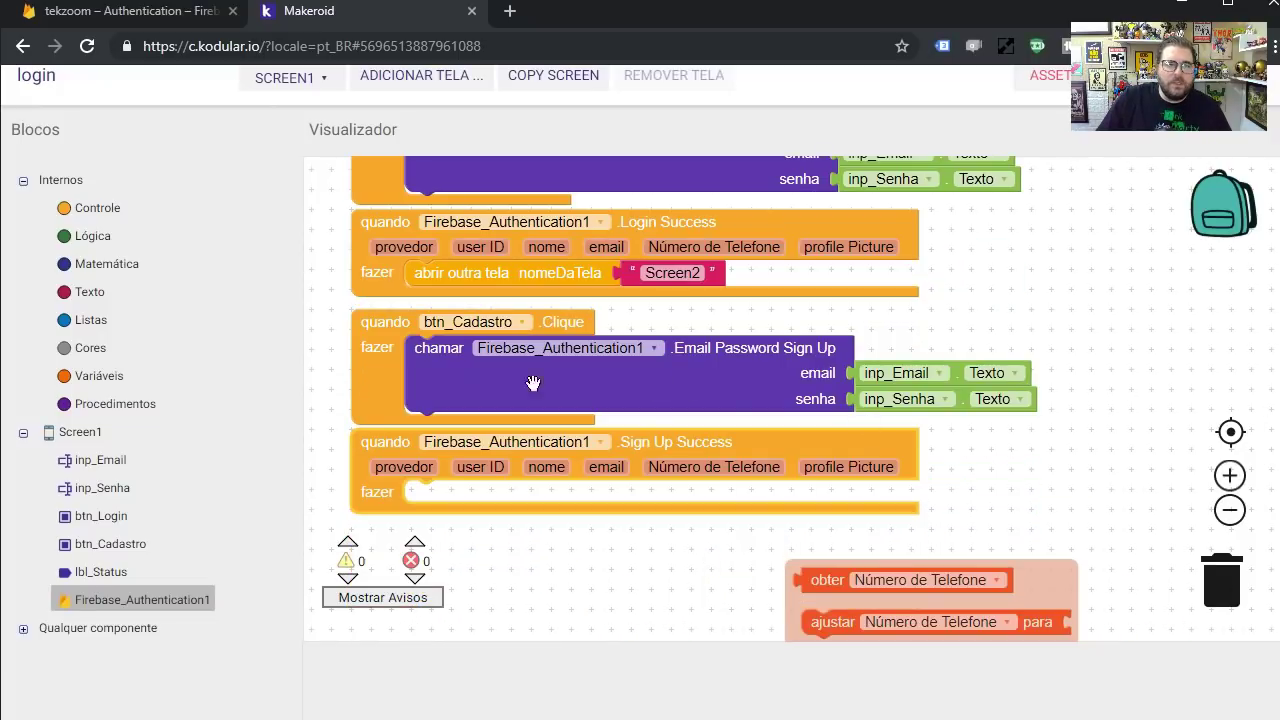
{"action": "left_click_drag", "start_coordinate": [400, 342], "coordinate": [442, 336]}
{"action": "left_click_drag", "start_coordinate": [374, 444], "coordinate": [440, 444]}
{"action": "scroll", "coordinate": [440, 444], "scroll_direction": "up", "scroll_amount": 6}
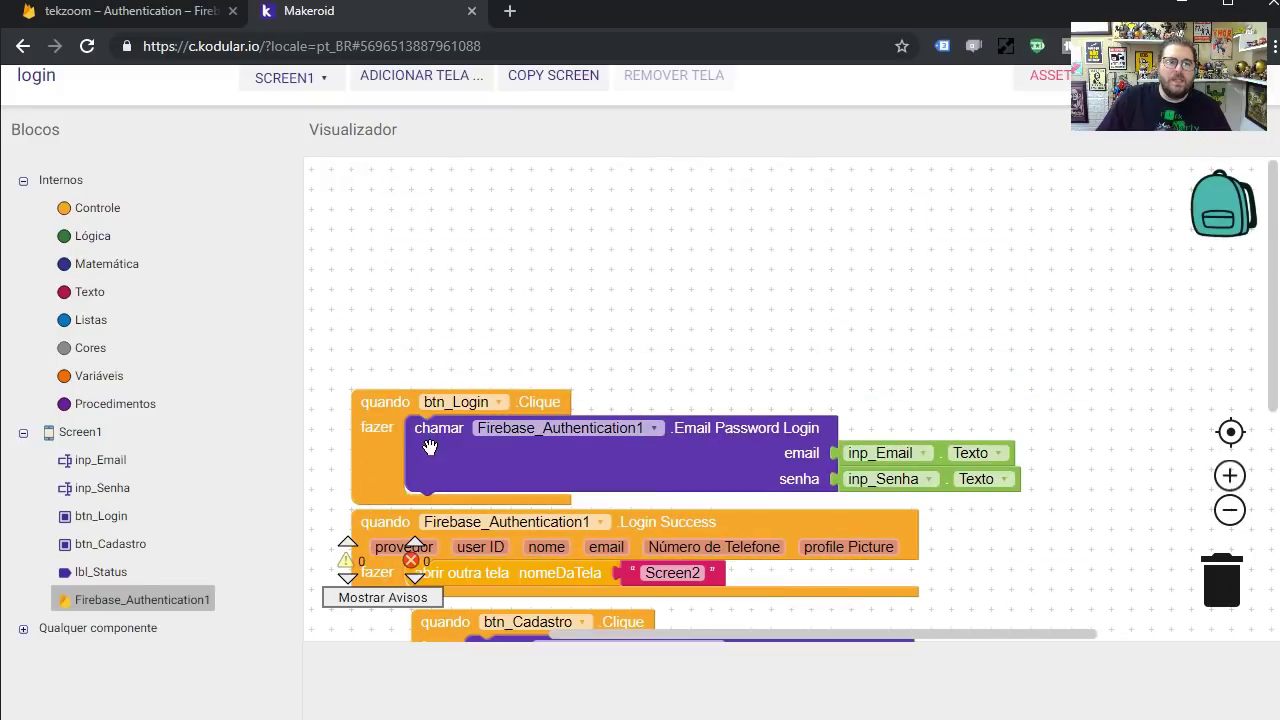
{"action": "scroll", "coordinate": [434, 410], "scroll_direction": "down", "scroll_amount": 2}
{"action": "scroll", "coordinate": [503, 380], "scroll_direction": "down", "scroll_amount": 5}
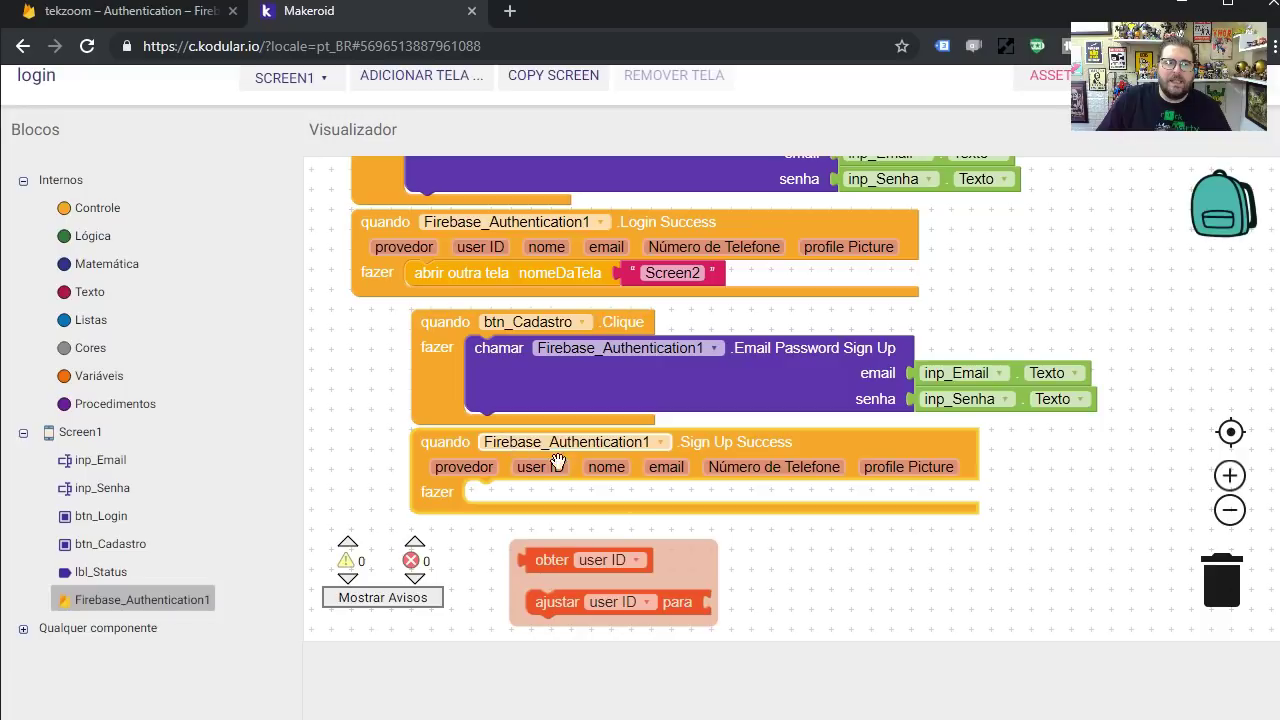
{"action": "left_click", "coordinate": [848, 565]}
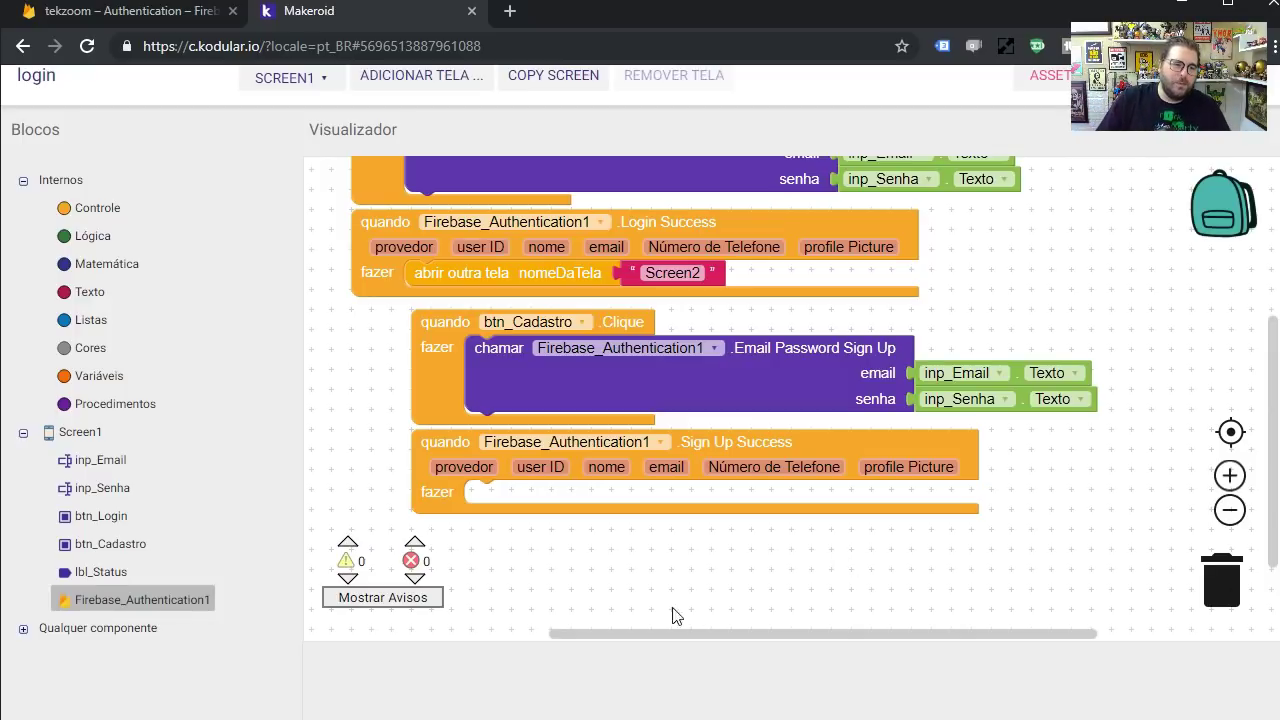
Inside Sign Up Success, set lbl_Status.Texto to the text 'Cadastro realizado!'
{"action": "left_click", "coordinate": [105, 574]}
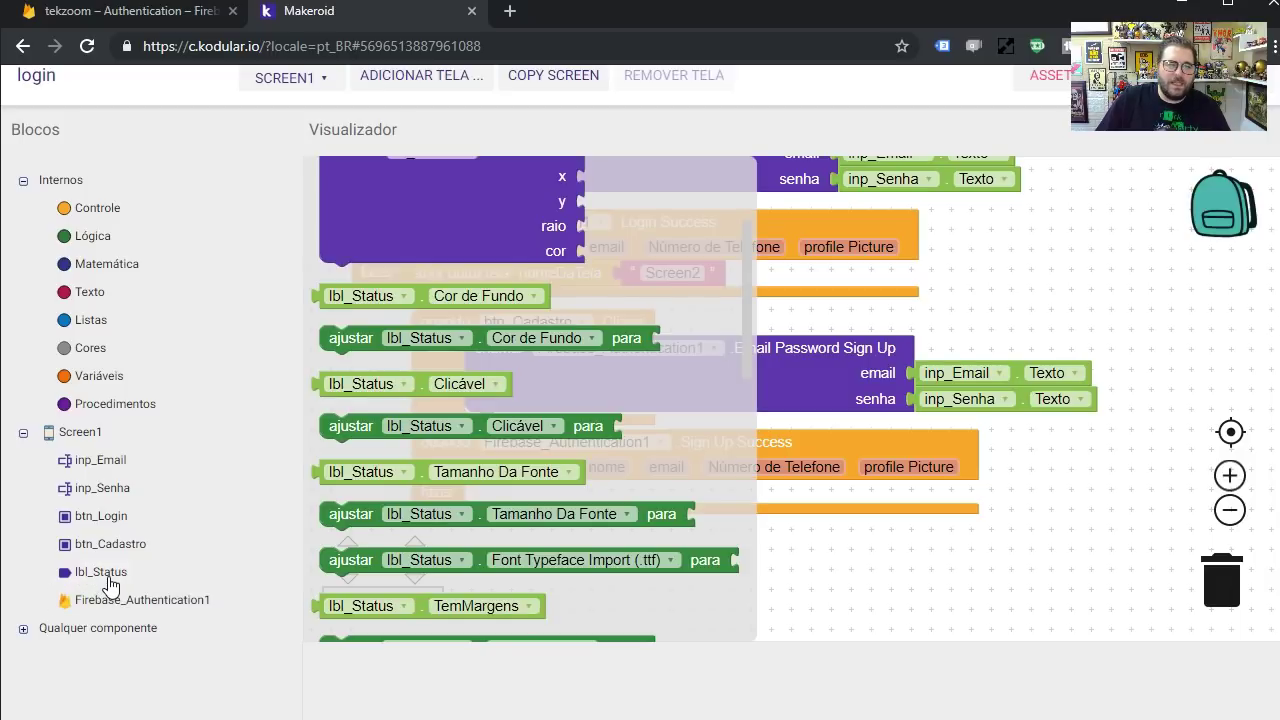
{"action": "left_click_drag", "start_coordinate": [345, 338], "coordinate": [495, 498]}
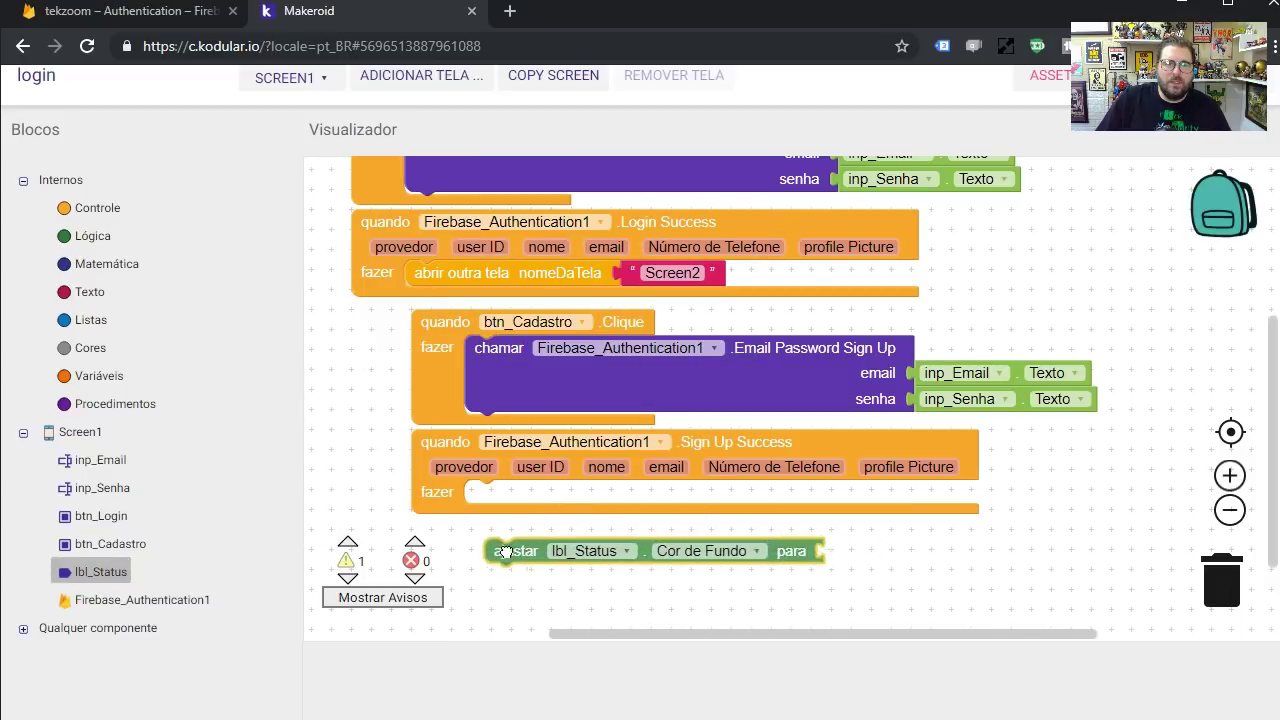
{"action": "left_click", "coordinate": [701, 495]}
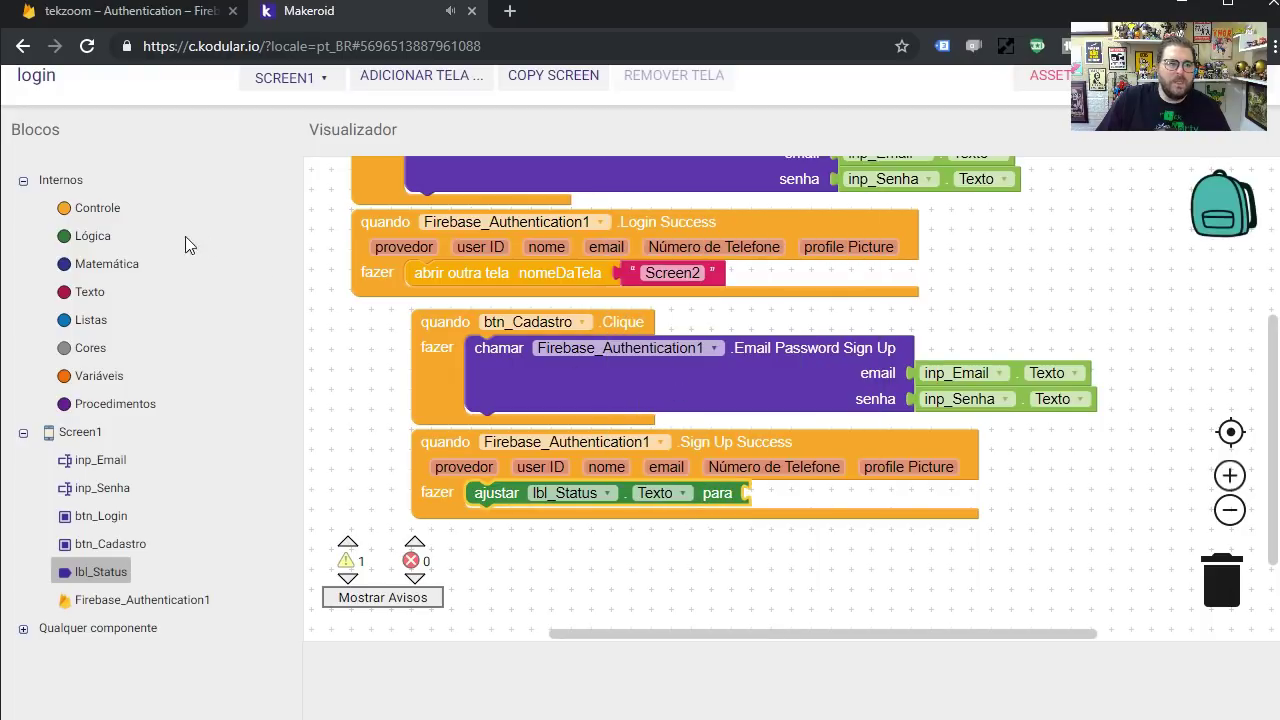
{"action": "left_click", "coordinate": [86, 292]}
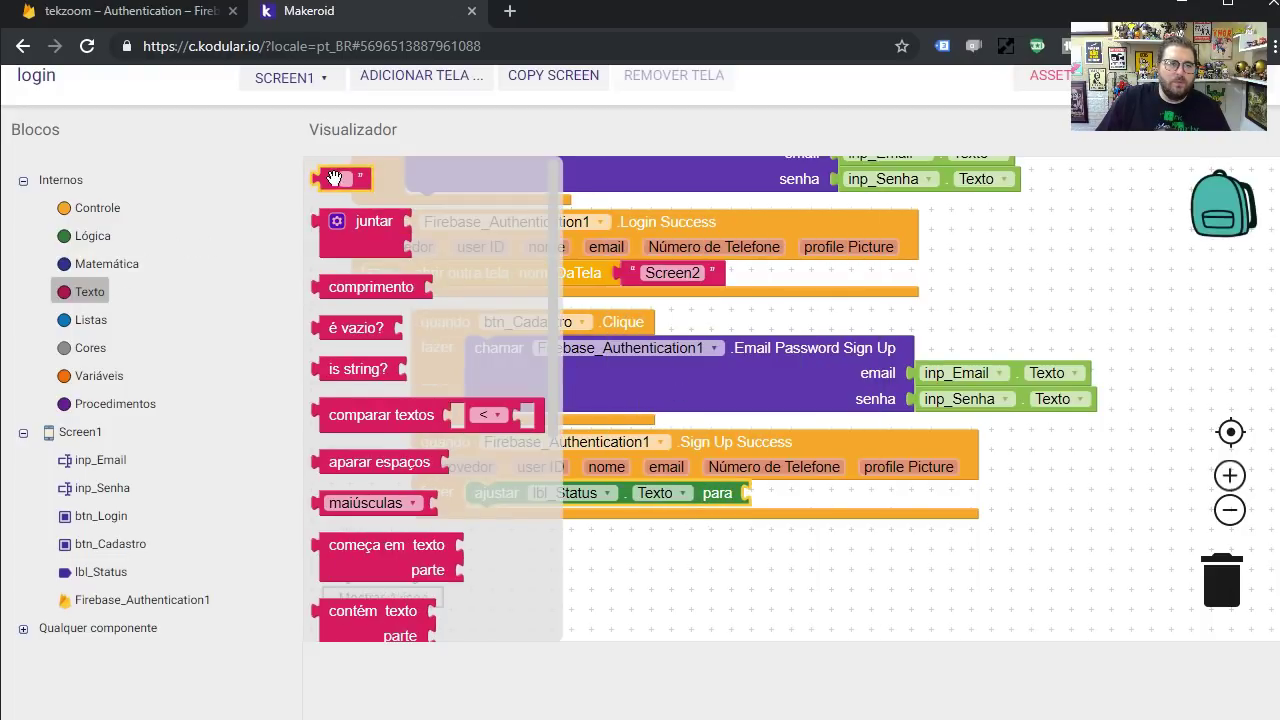
{"action": "left_click_drag", "start_coordinate": [345, 179], "coordinate": [782, 491]}
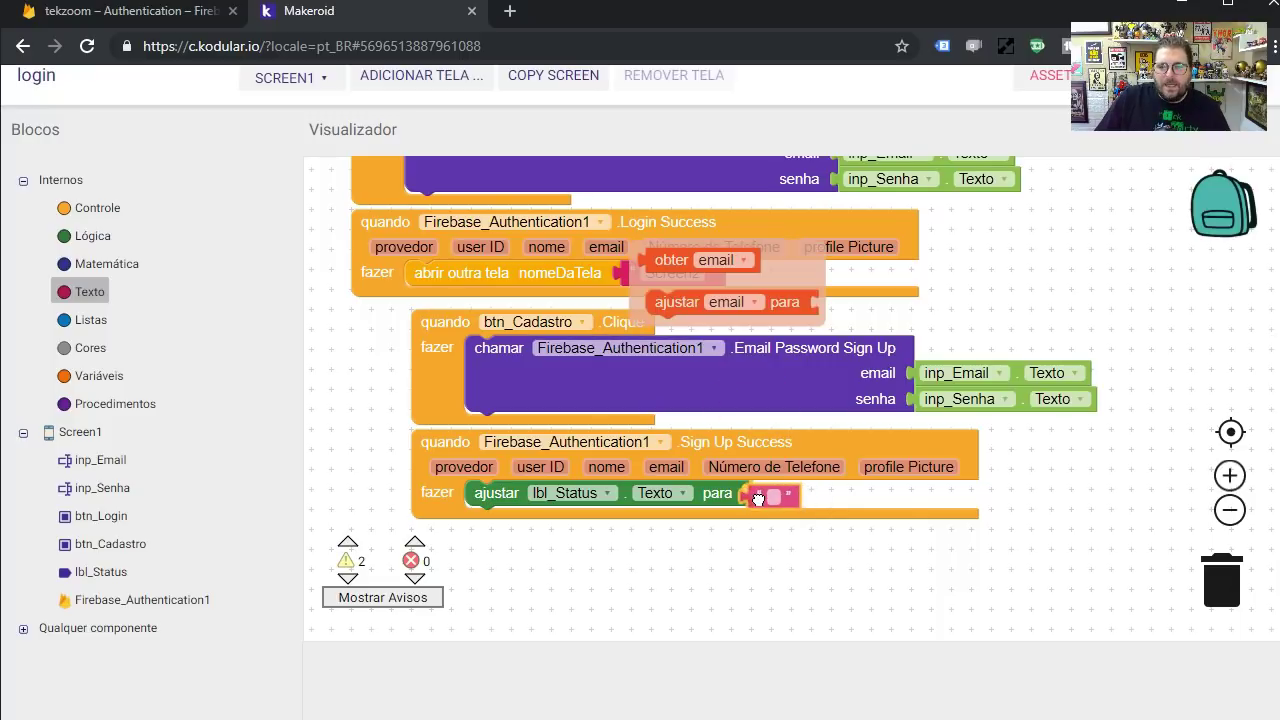
{"action": "left_click", "coordinate": [779, 492]}
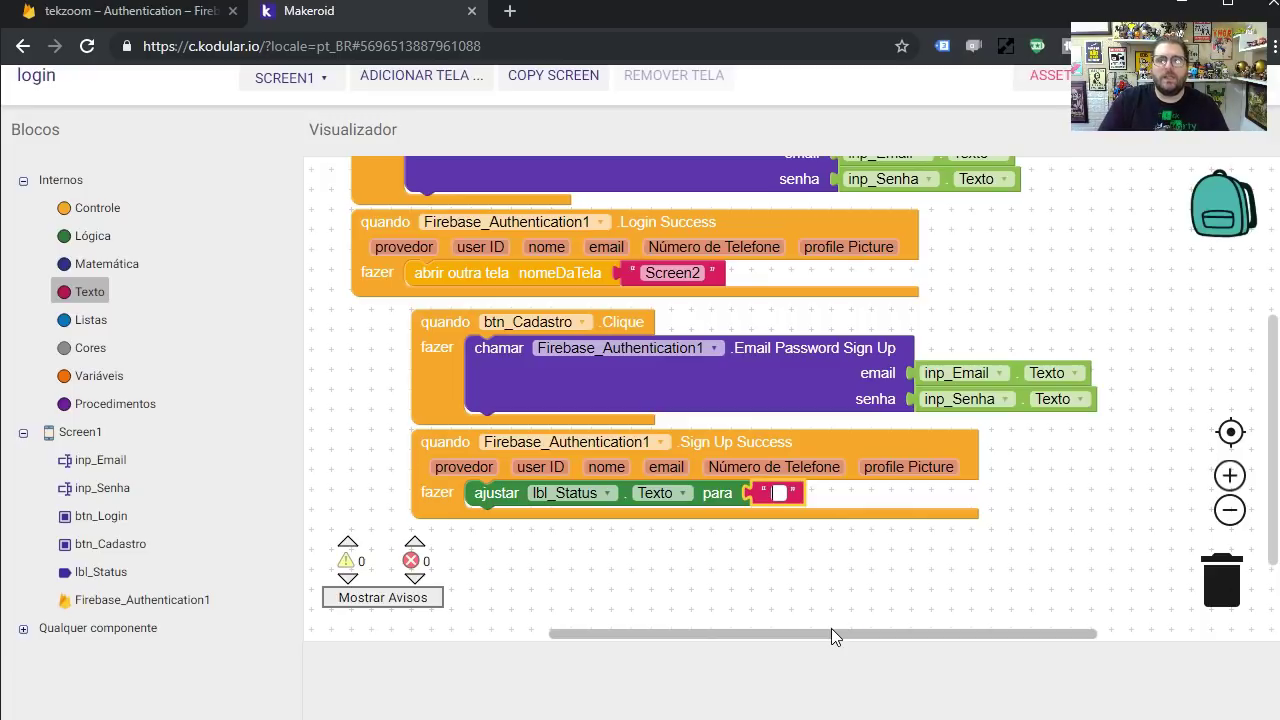
{"action": "type", "text": "Cadast"}
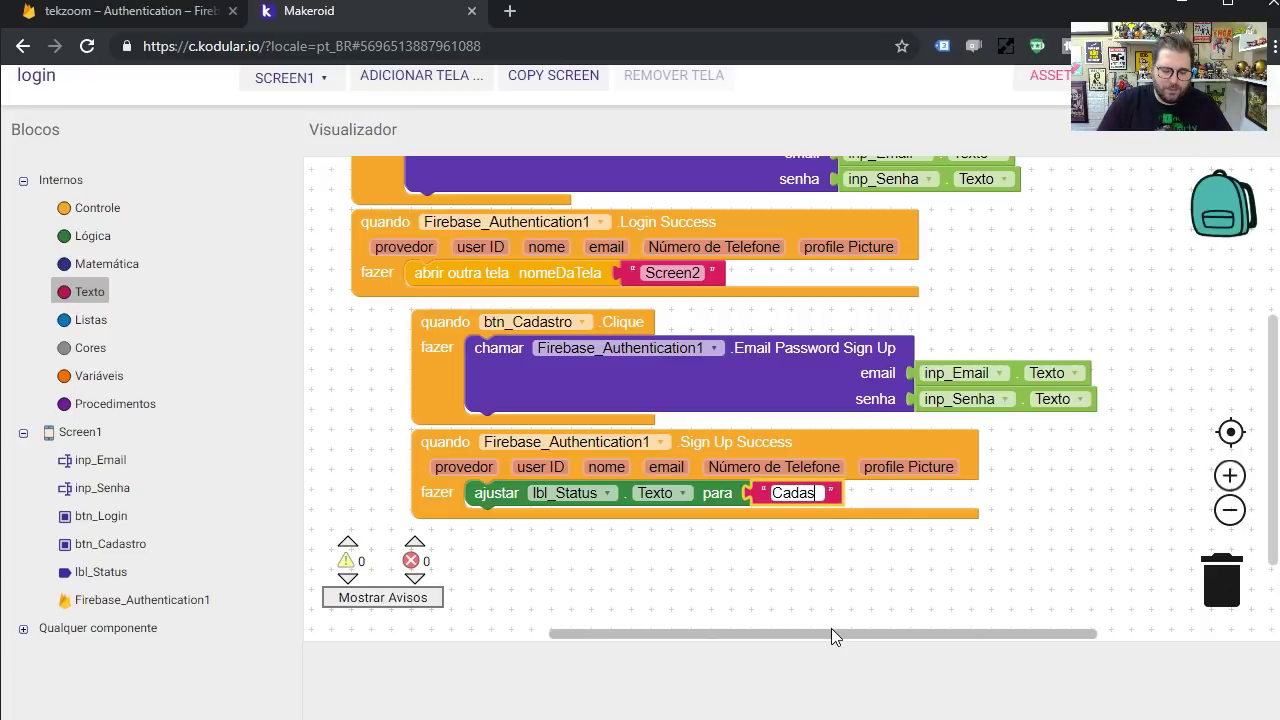
{"action": "type", "text": "ro realizado"}
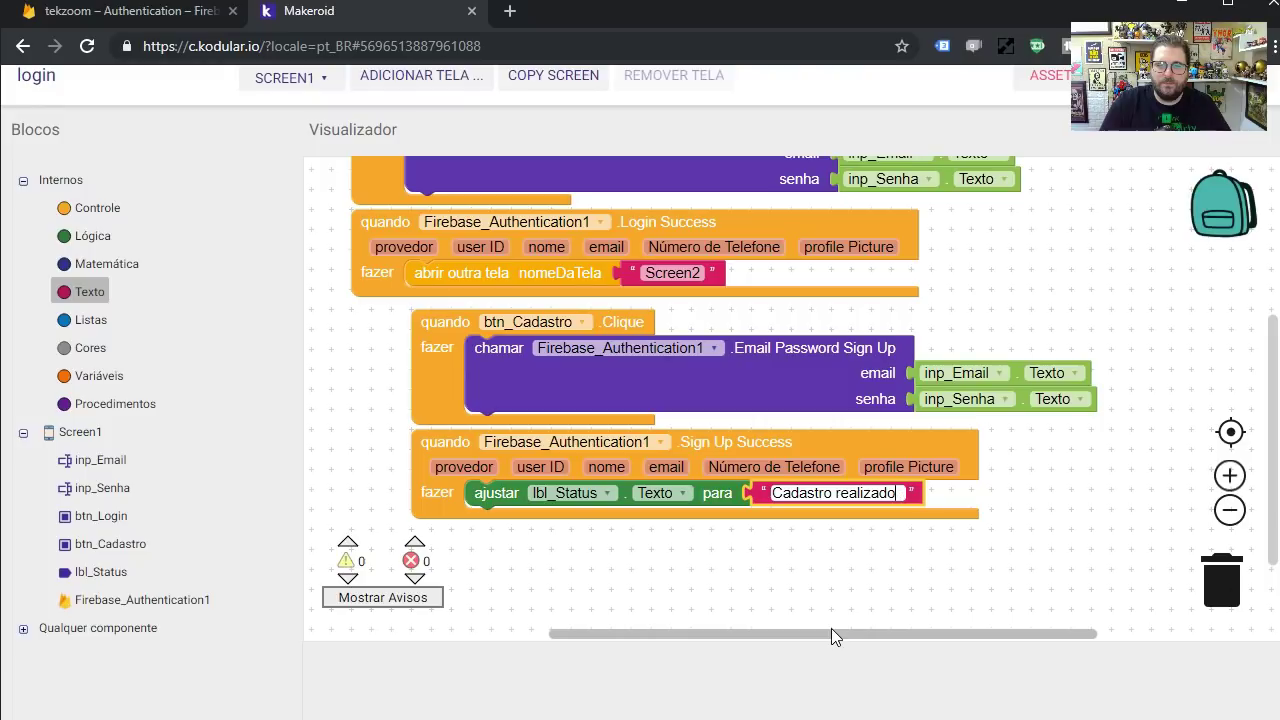
{"action": "type", "text": "!"}
{"action": "key", "text": "Return"}
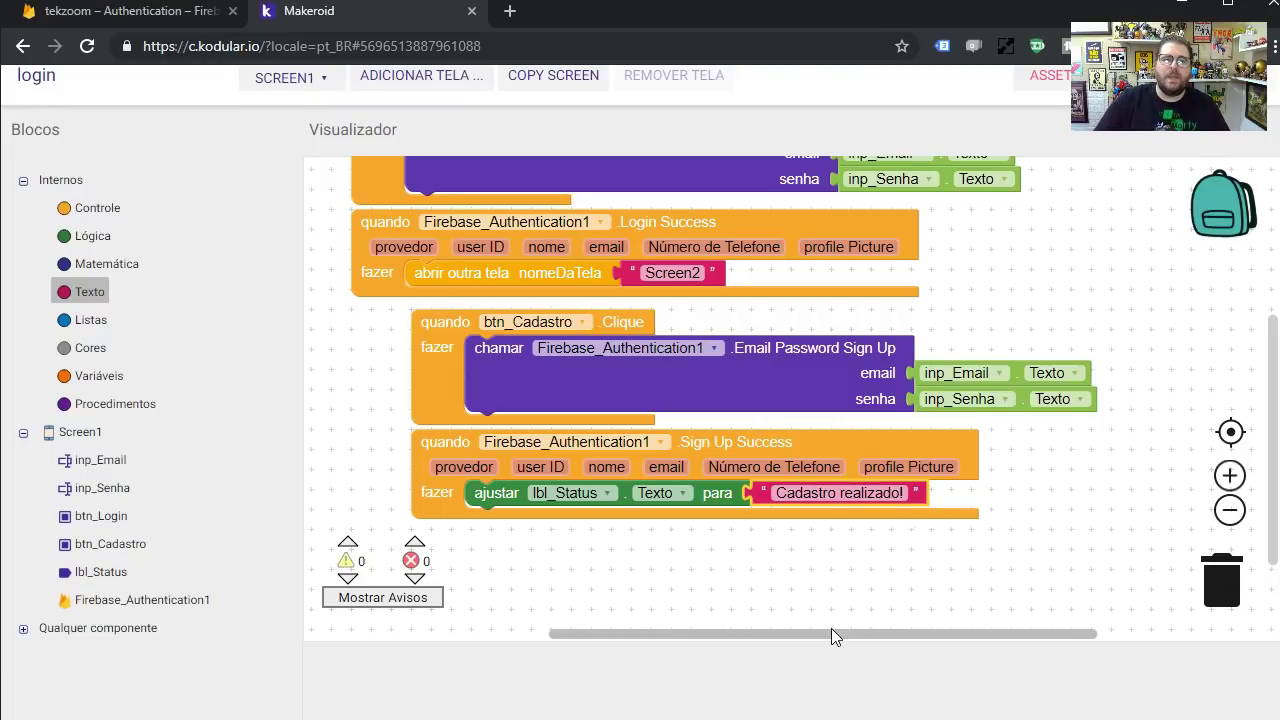
{"action": "scroll", "coordinate": [1052, 428], "scroll_direction": "up", "scroll_amount": 2}
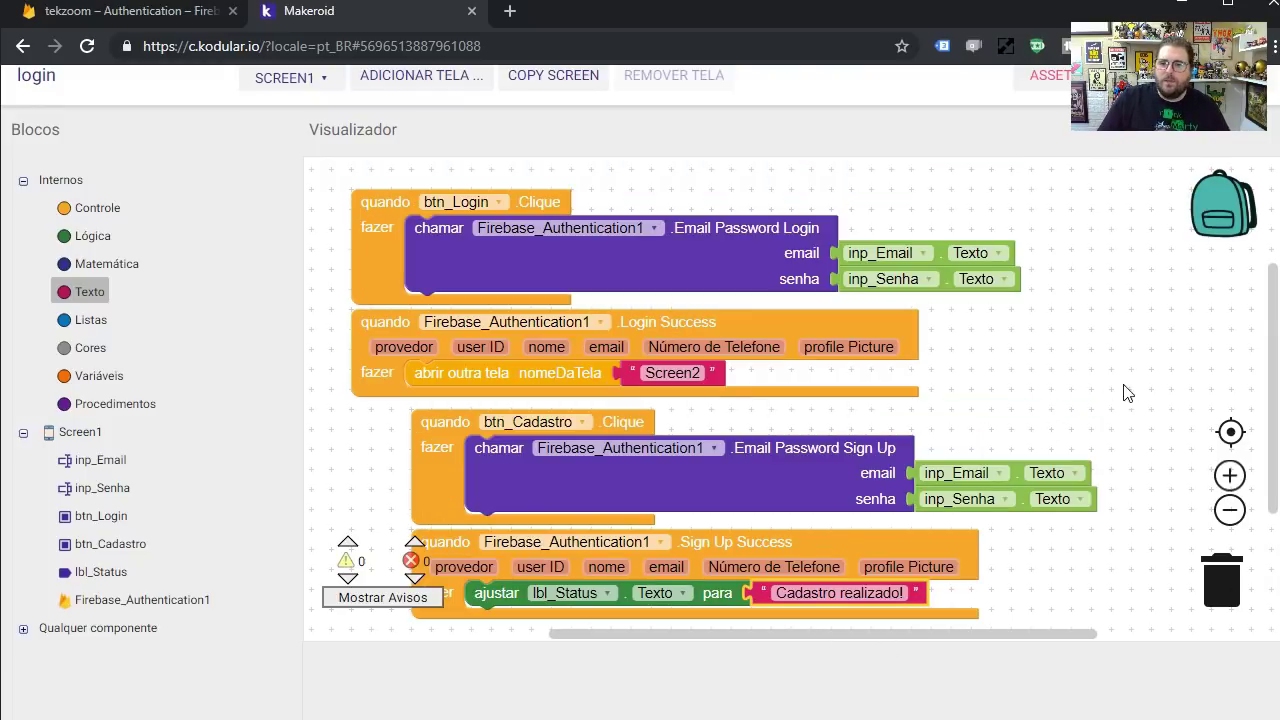
{"action": "mouse_move", "coordinate": [1270, 380]}
{"action": "left_mouse_down"}
{"action": "mouse_move", "coordinate": [1272, 396]}
{"action": "mouse_move", "coordinate": [1272, 380]}
{"action": "left_mouse_up"}
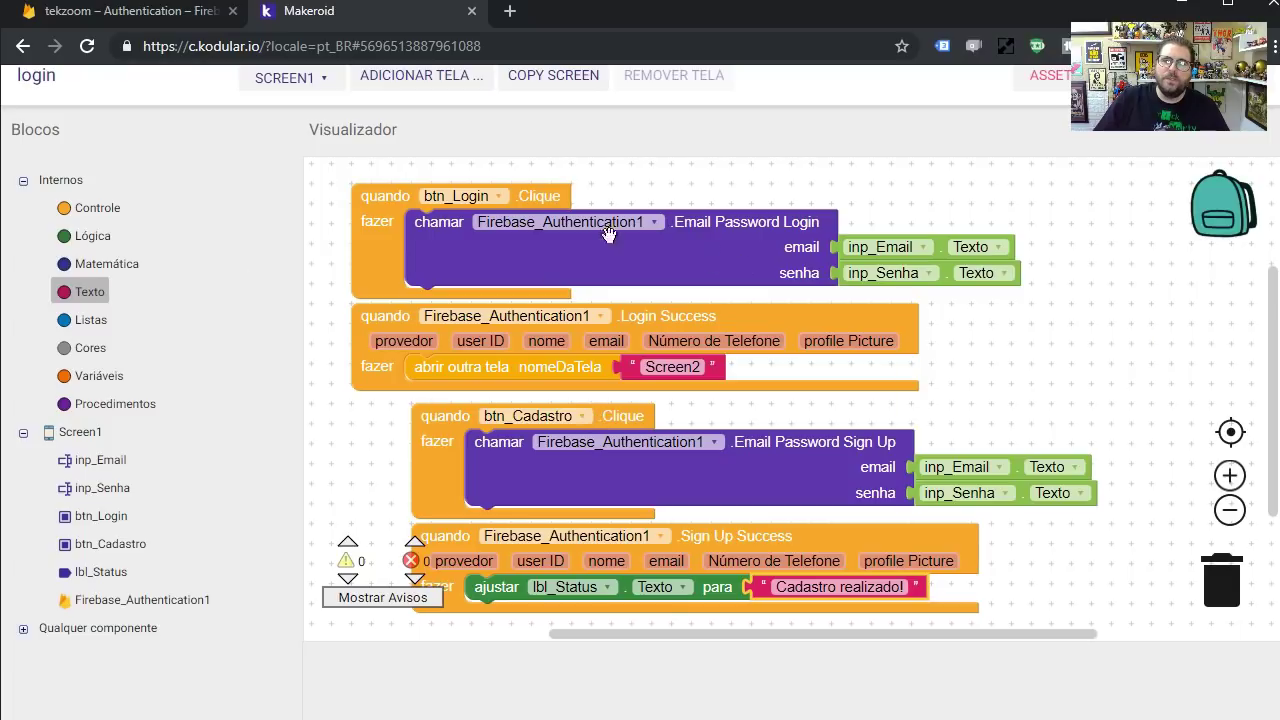
{"action": "mouse_move", "coordinate": [848, 347]}
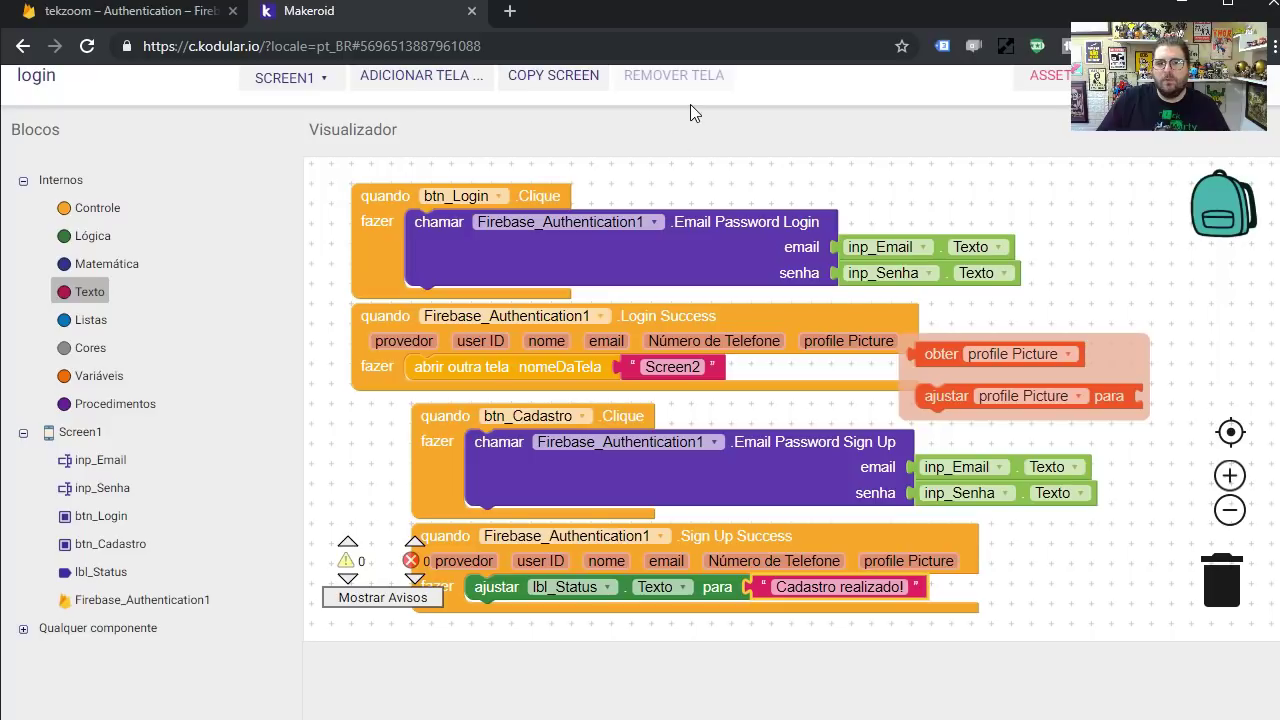
{"action": "scroll", "coordinate": [646, 115], "scroll_direction": "up", "scroll_amount": 2}
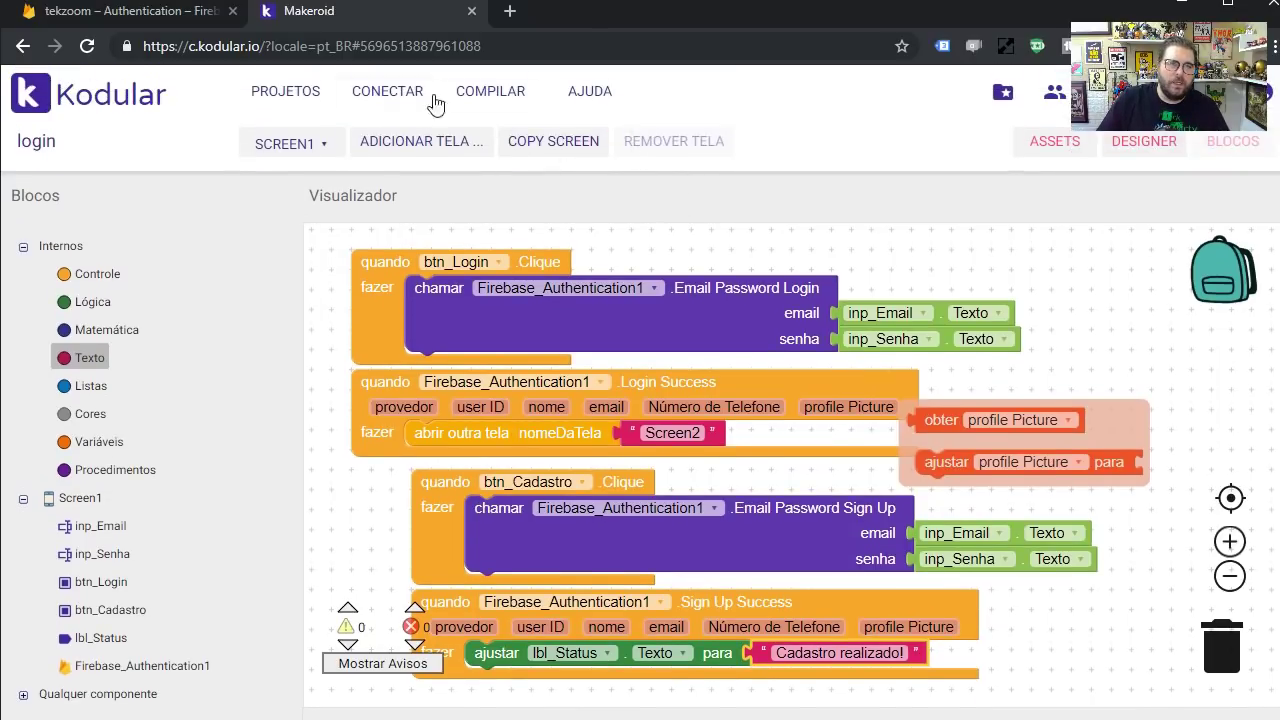
Build the app via COMPILAR > App to get an .apk install QR code
{"action": "left_click", "coordinate": [490, 91]}
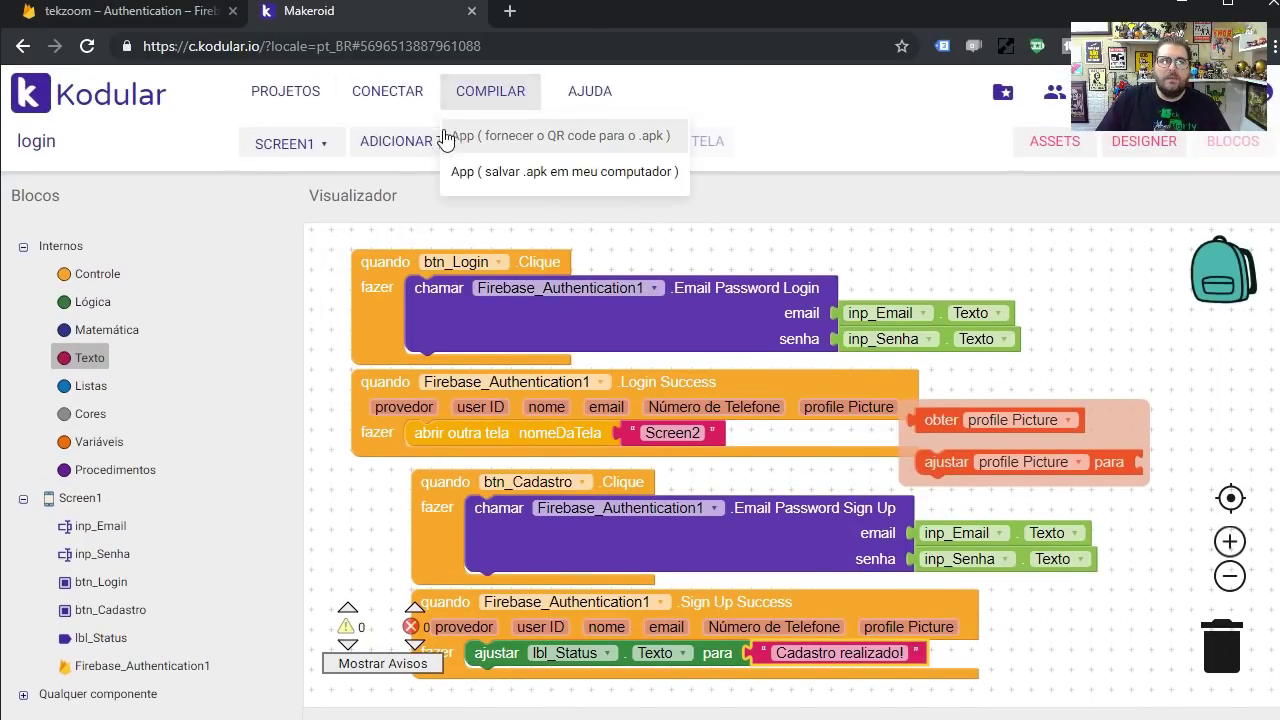
{"action": "left_click", "coordinate": [590, 137]}
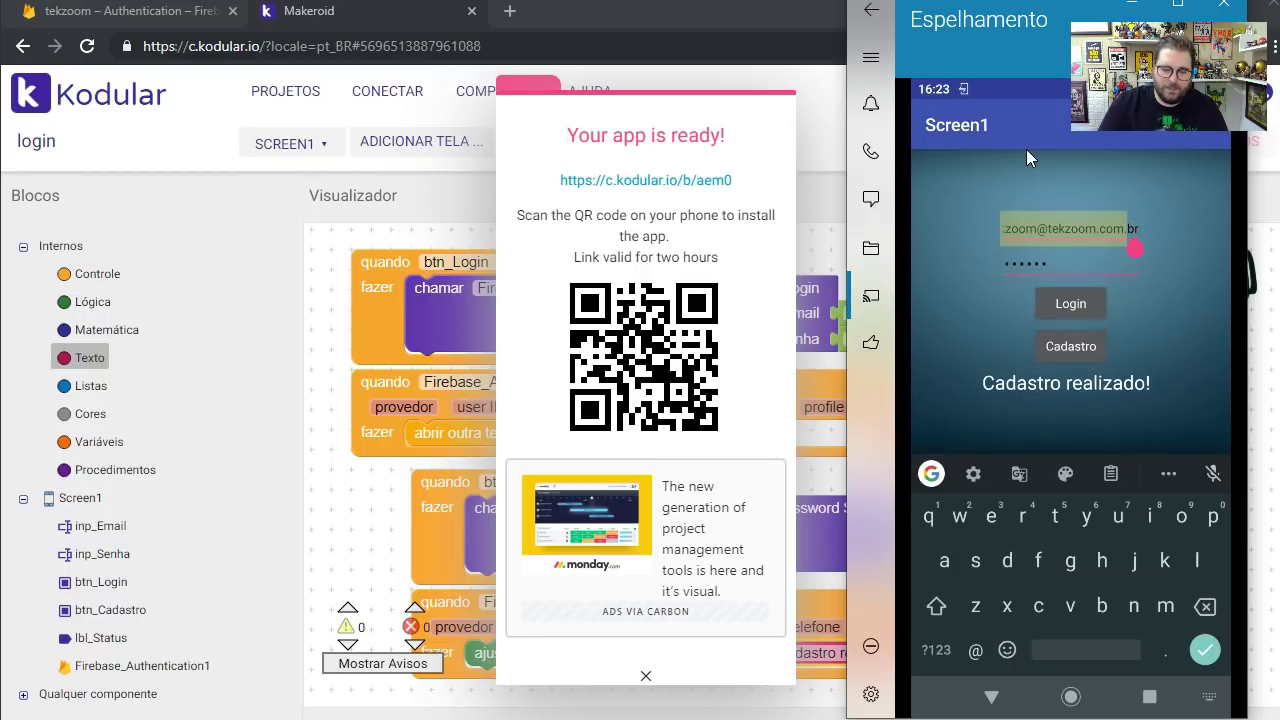
Enter the new account's e-mail and password on the phone, then close the app-ready dialog
{"action": "type", "text": "r"}
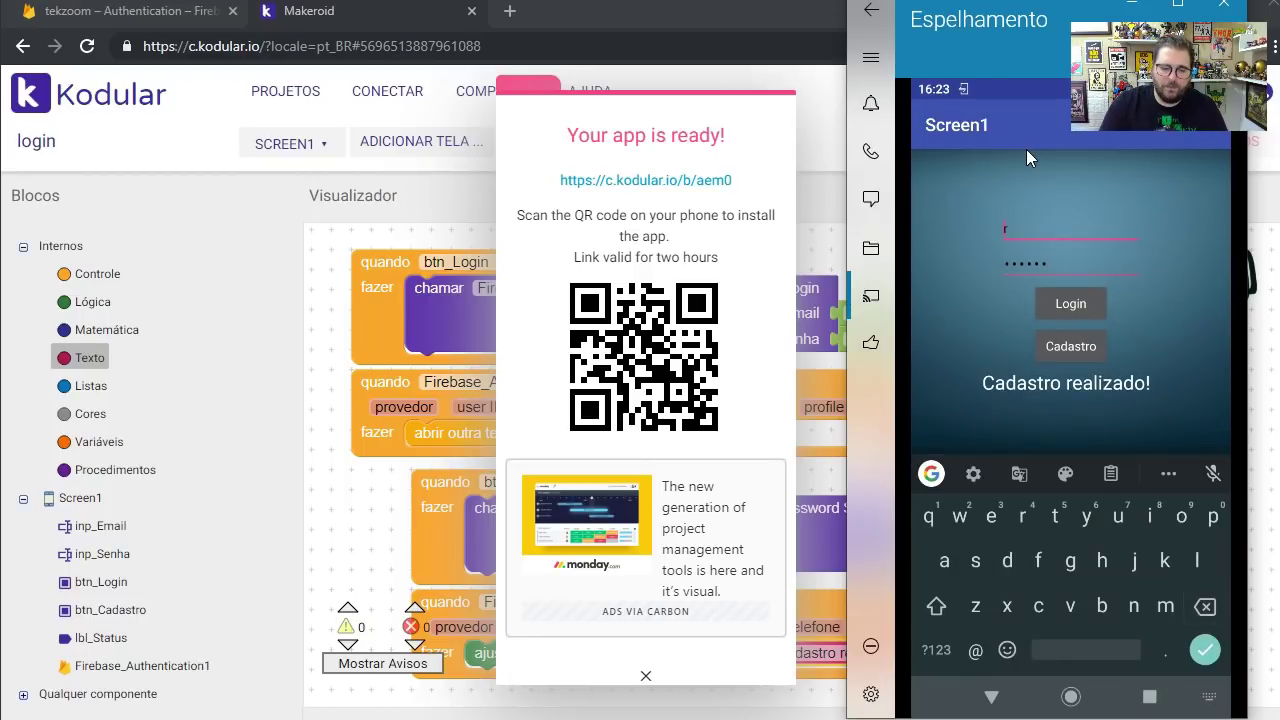
{"action": "key", "text": "BackSpace"}
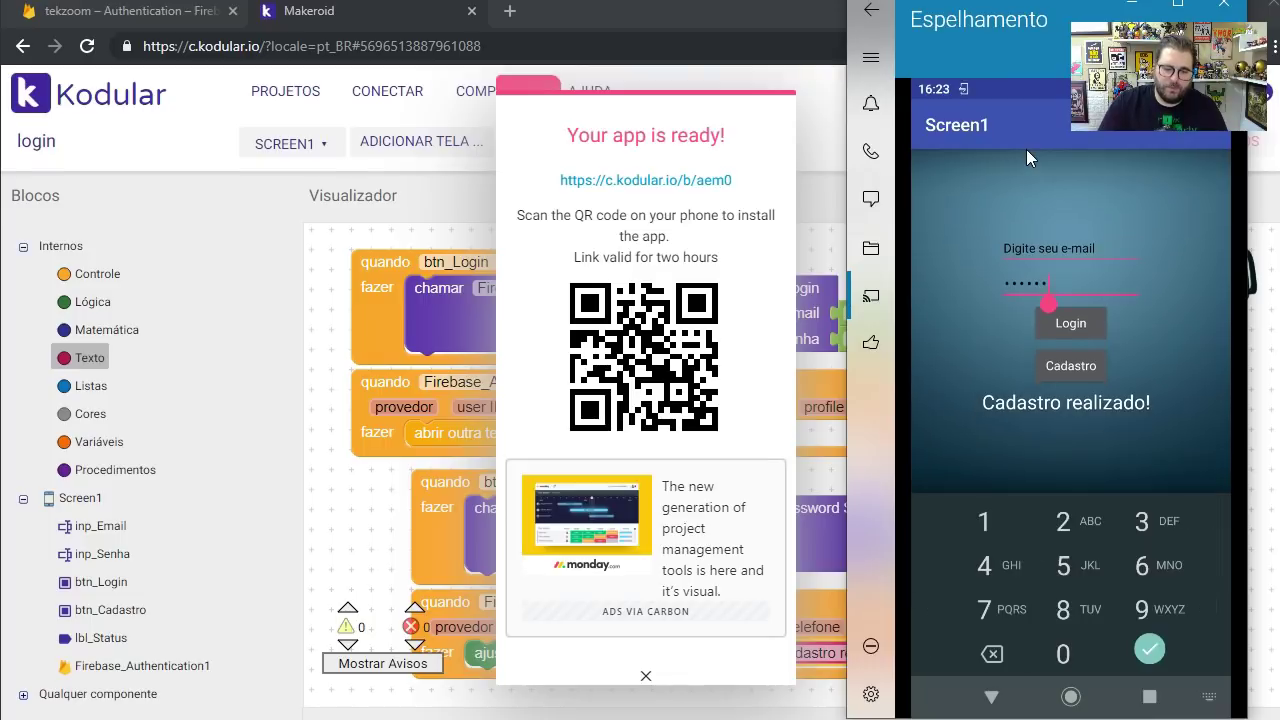
{"action": "key", "text": "BackSpace"}
{"action": "key", "text": "BackSpace"}
{"action": "key", "text": "BackSpace"}
{"action": "key", "text": "BackSpace"}
{"action": "key", "text": "BackSpace"}
{"action": "key", "text": "BackSpace"}
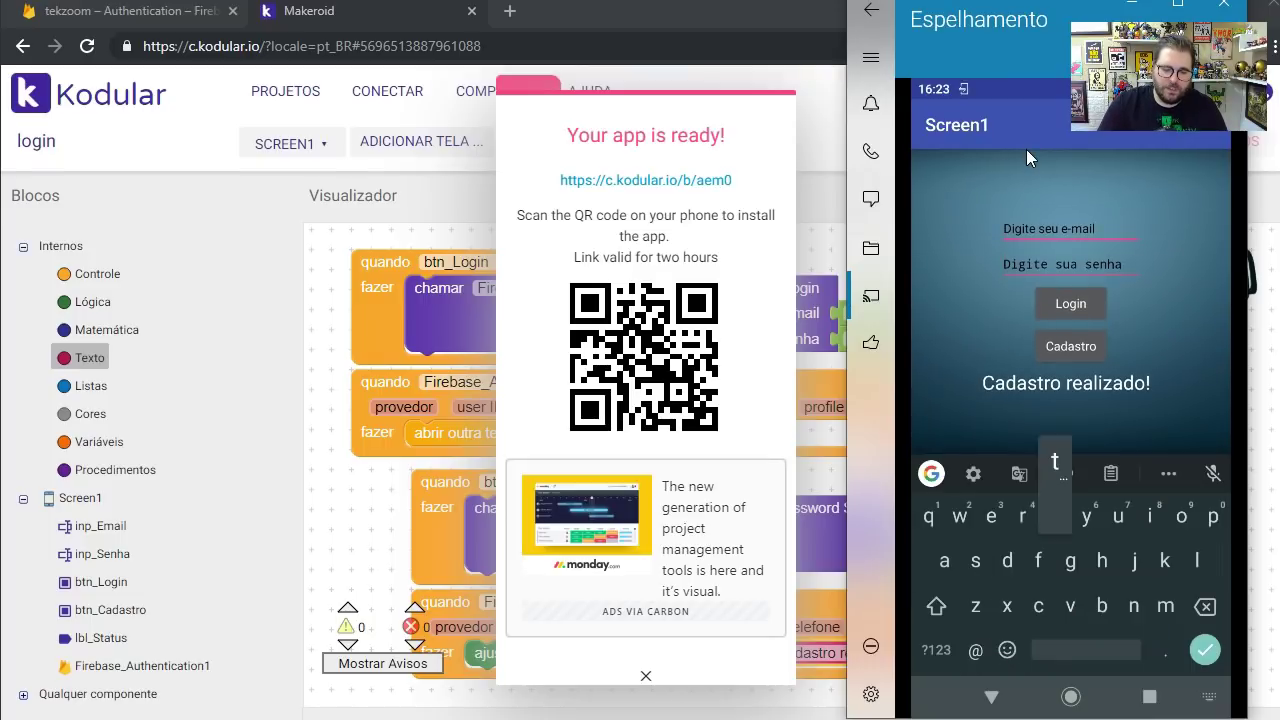
{"action": "type", "text": "trk"}
{"action": "key", "text": "BackSpace"}
{"action": "key", "text": "BackSpace"}
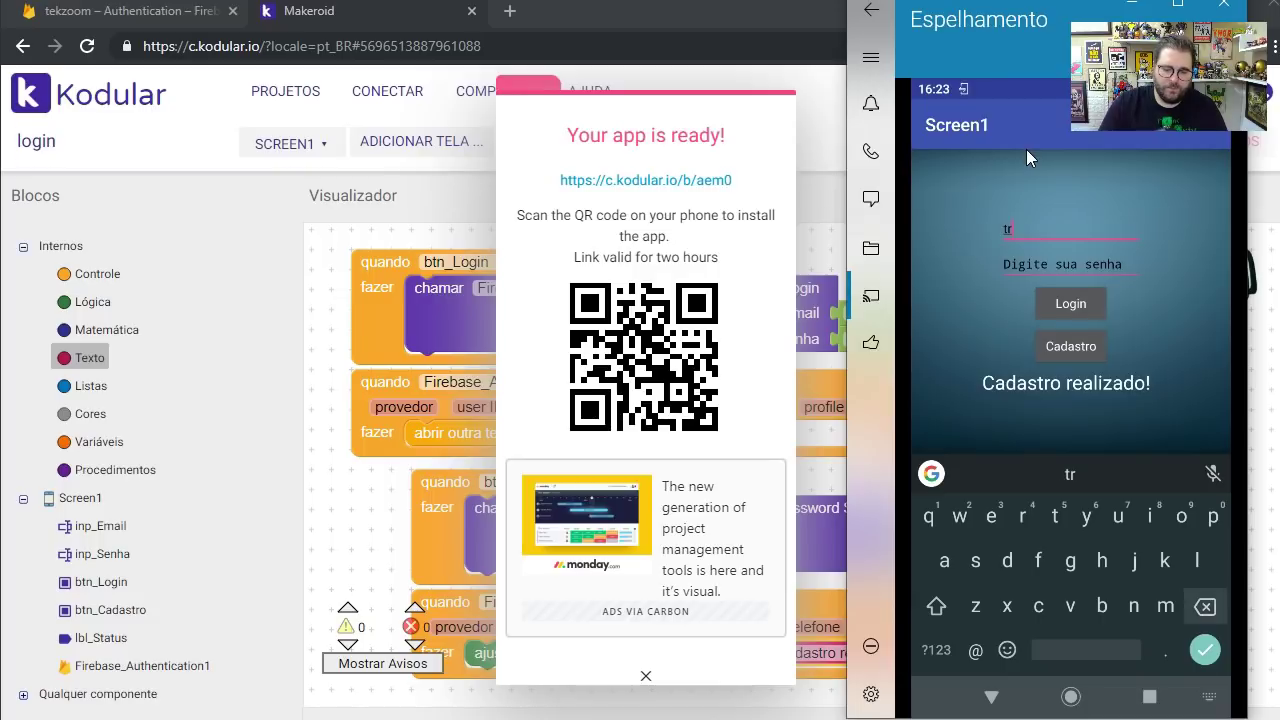
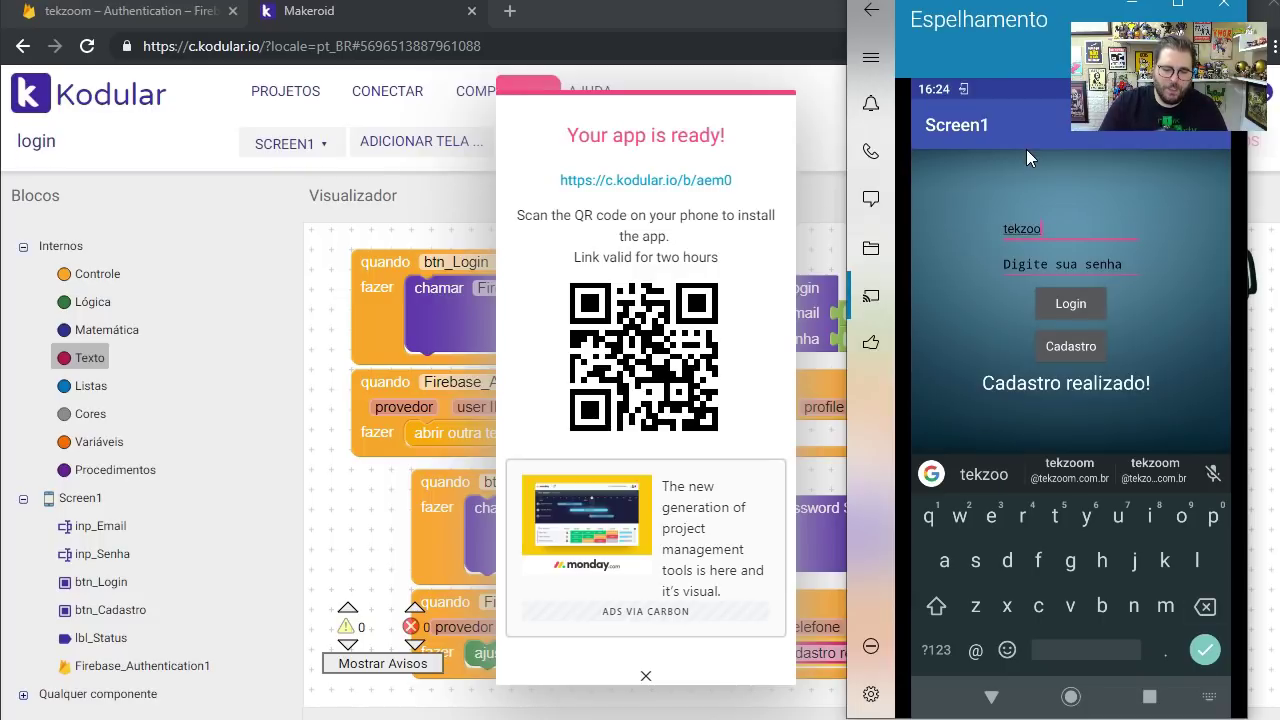
{"action": "key", "text": "Tab"}
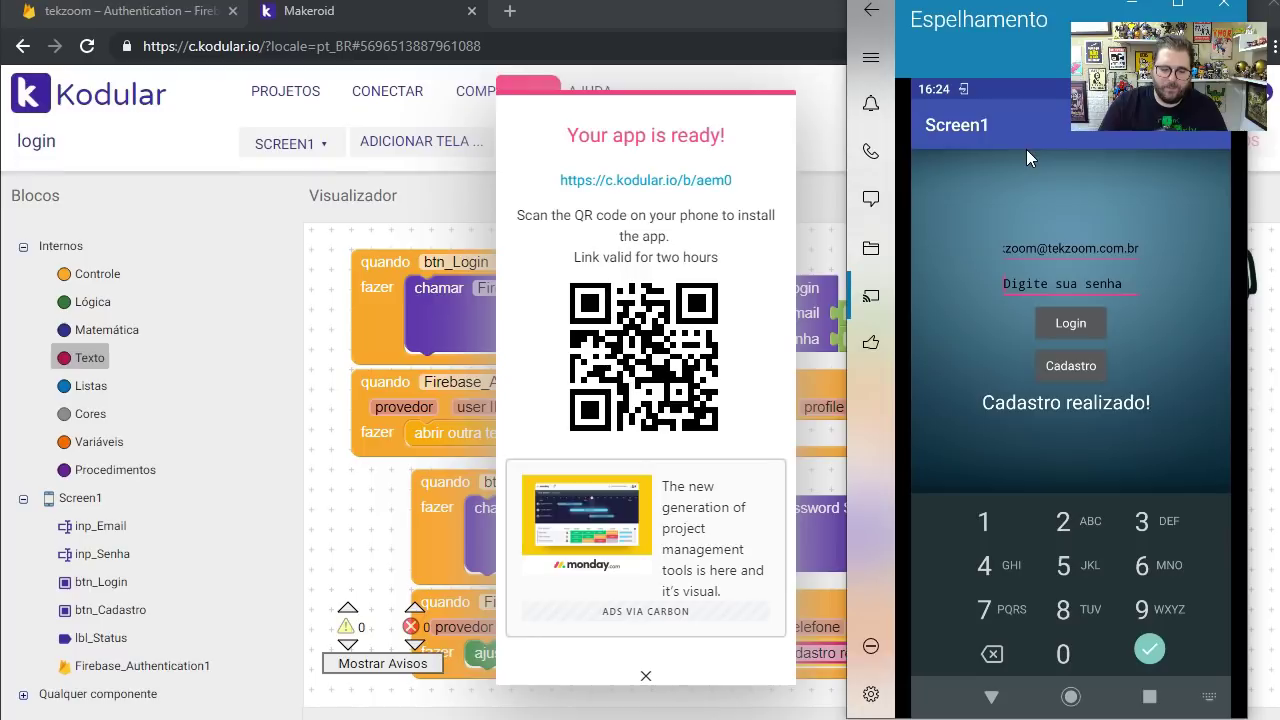
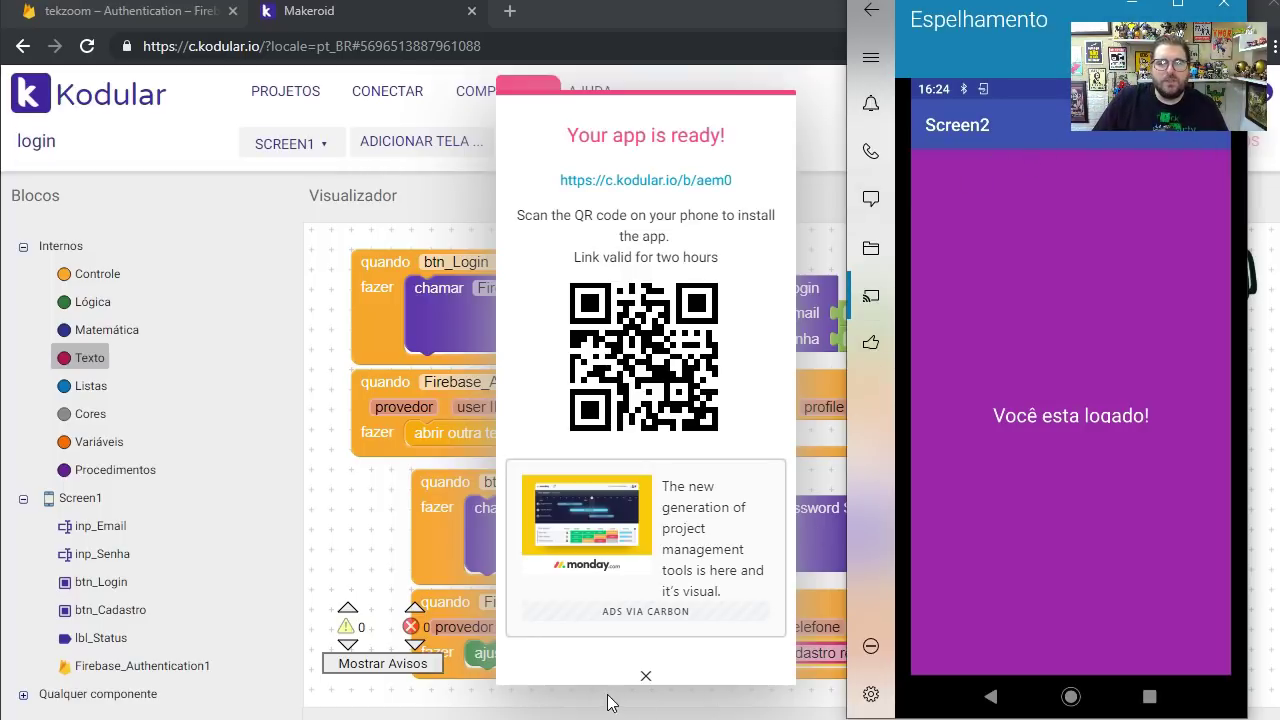
{"action": "left_click", "coordinate": [645, 676]}
{"action": "mouse_move", "coordinate": [606, 627]}
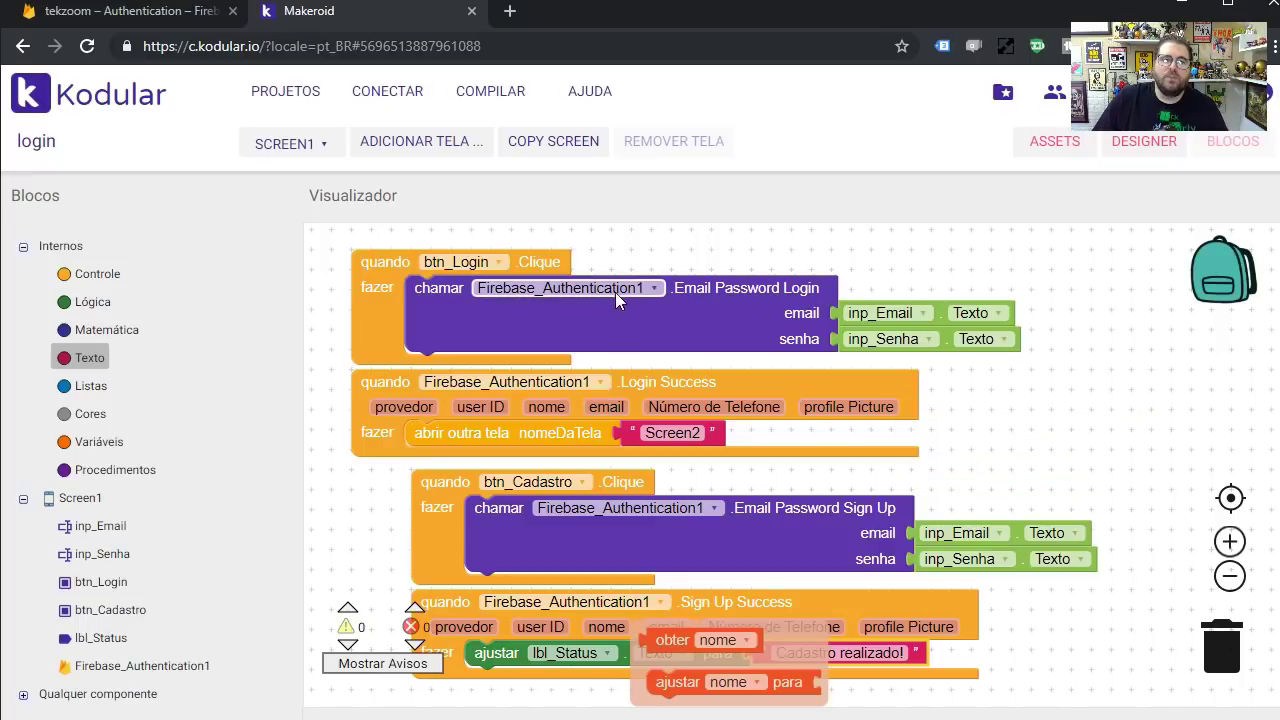
Show the Screen2 layout in the Designer, then go to the Firebase Authentication users page
{"action": "left_click", "coordinate": [1138, 150]}
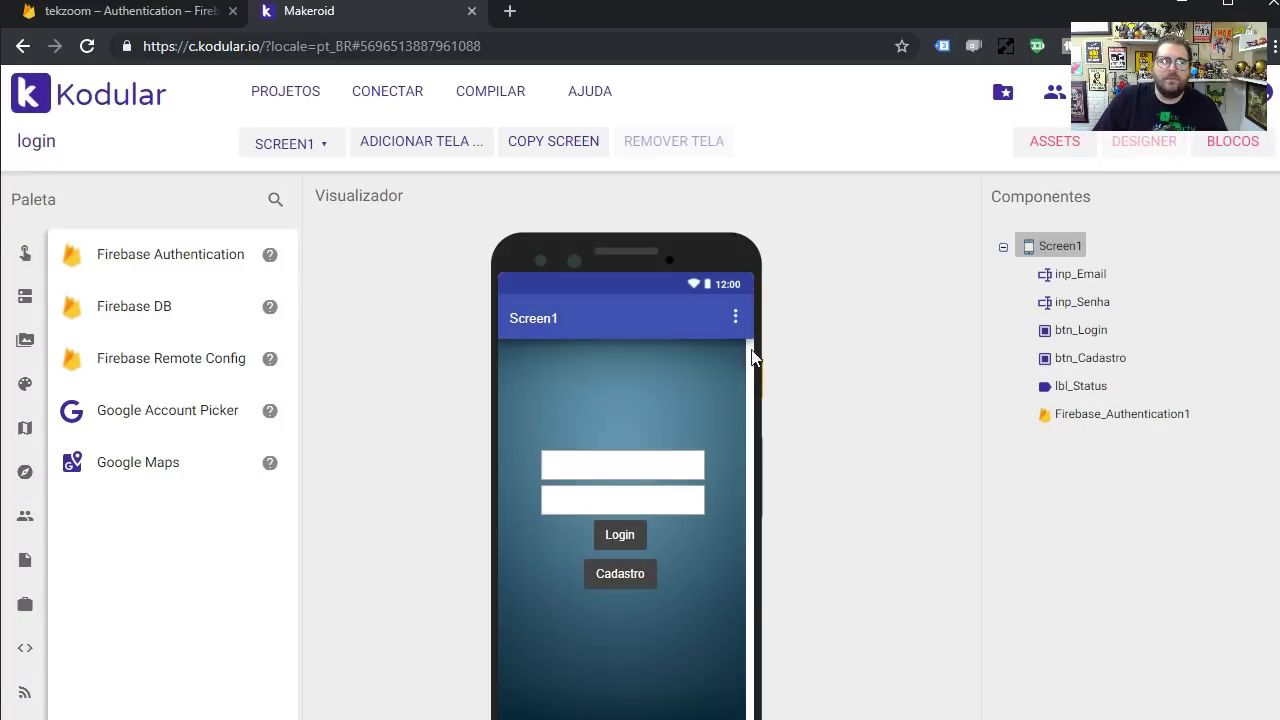
{"action": "left_click", "coordinate": [295, 158]}
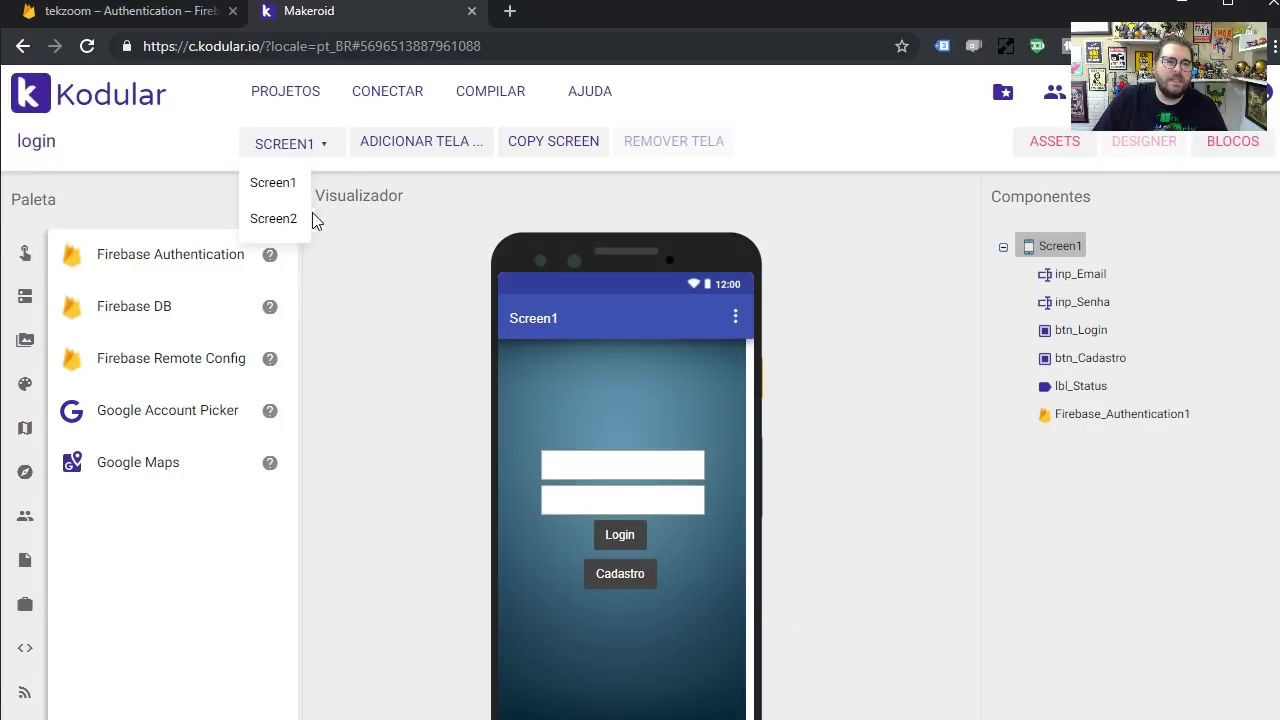
{"action": "left_click", "coordinate": [289, 220]}
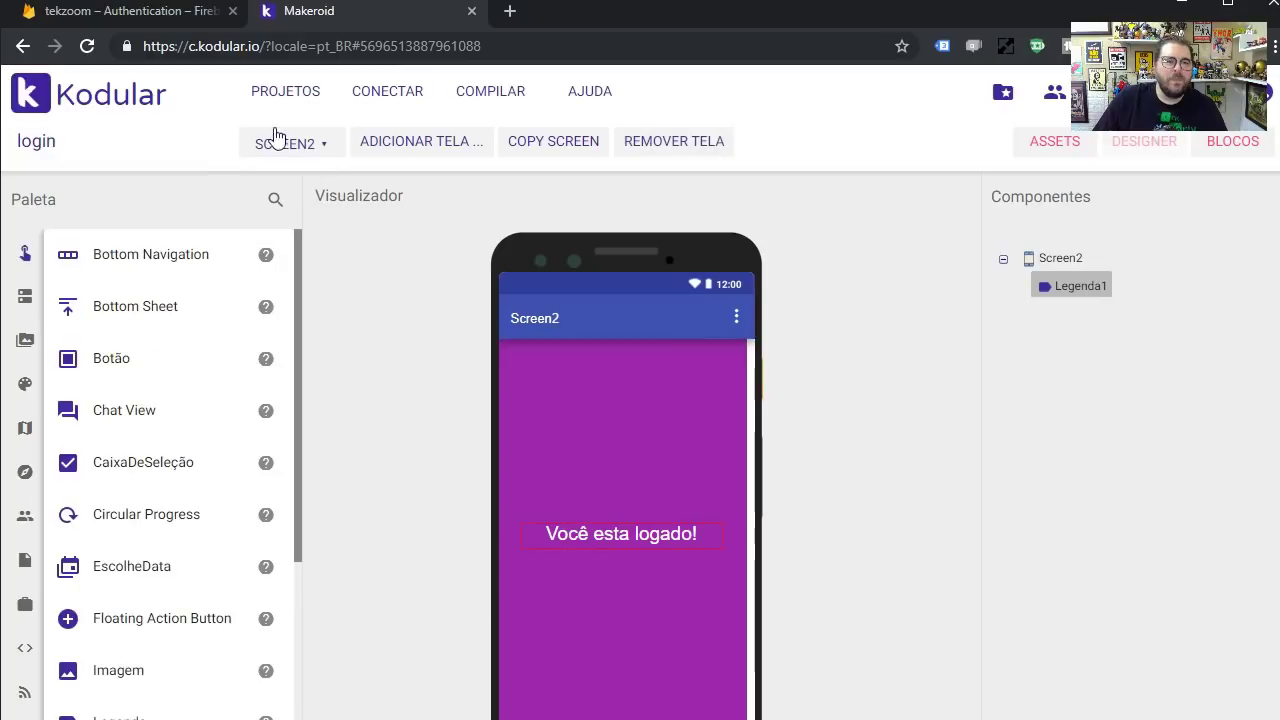
{"action": "left_click", "coordinate": [135, 11]}
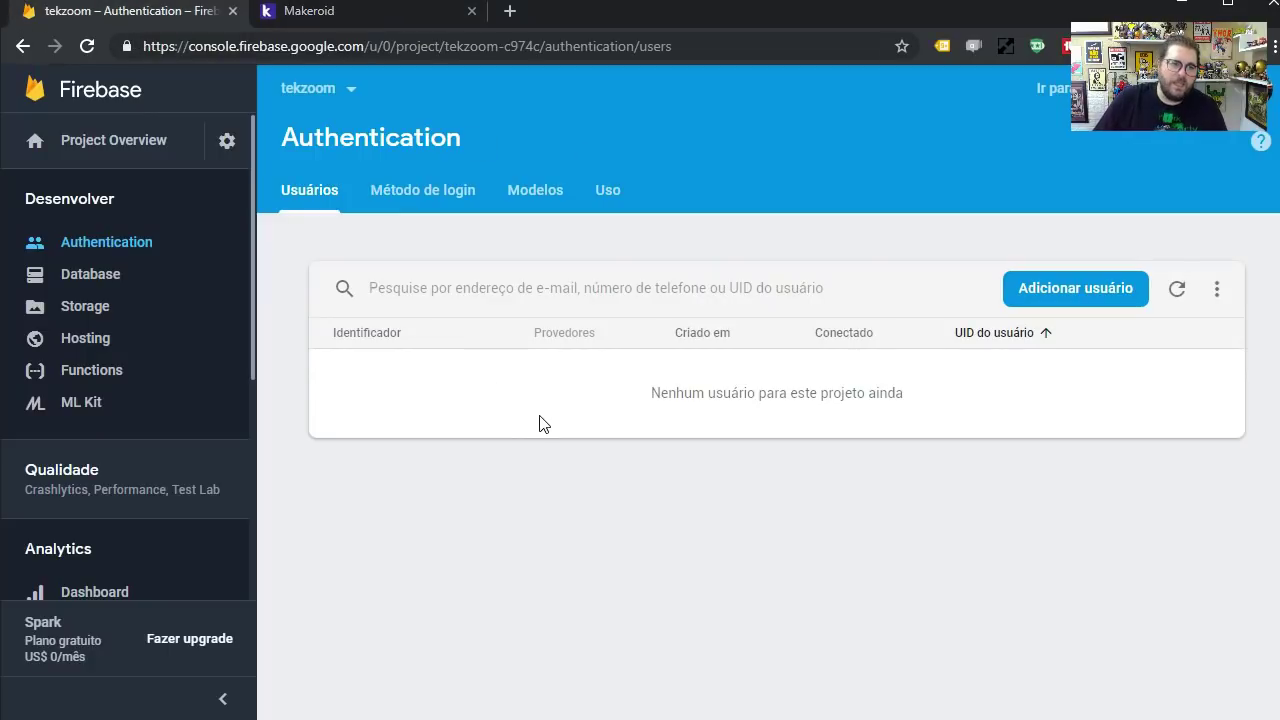
Reload the Authentication users list by visiting Database and returning to Authentication
{"action": "left_click", "coordinate": [128, 285]}
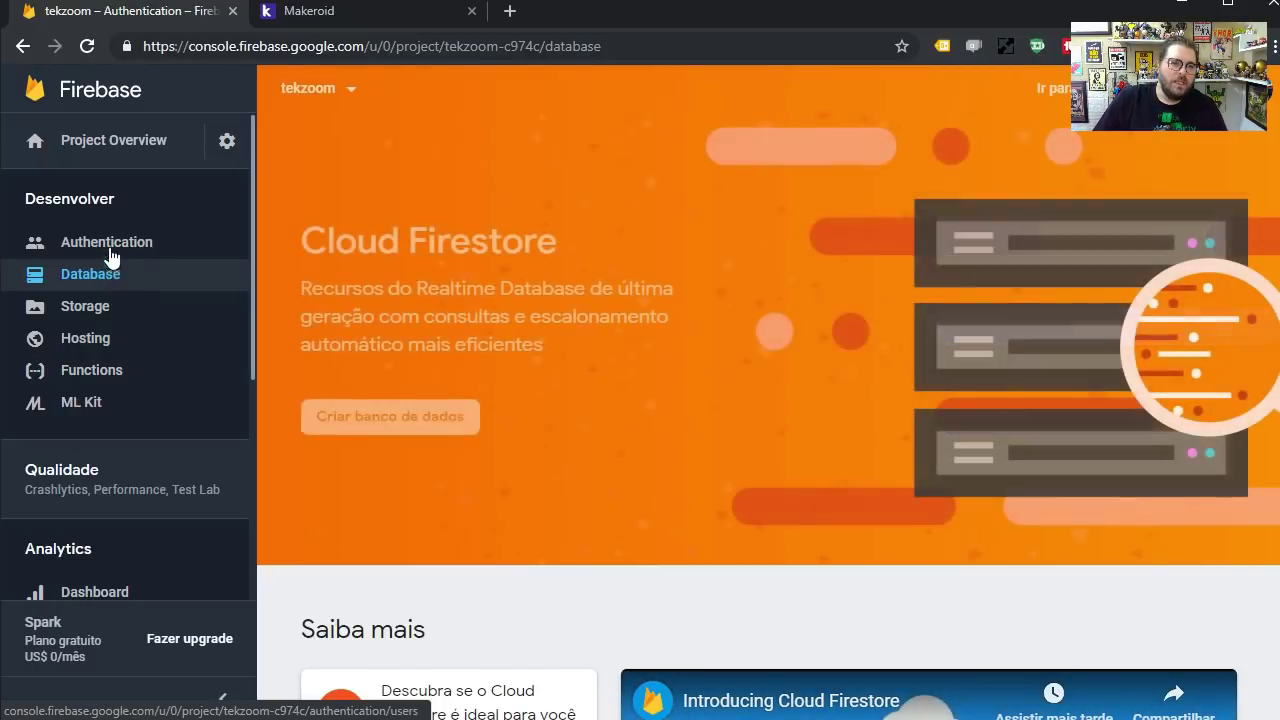
{"action": "left_click", "coordinate": [104, 244]}
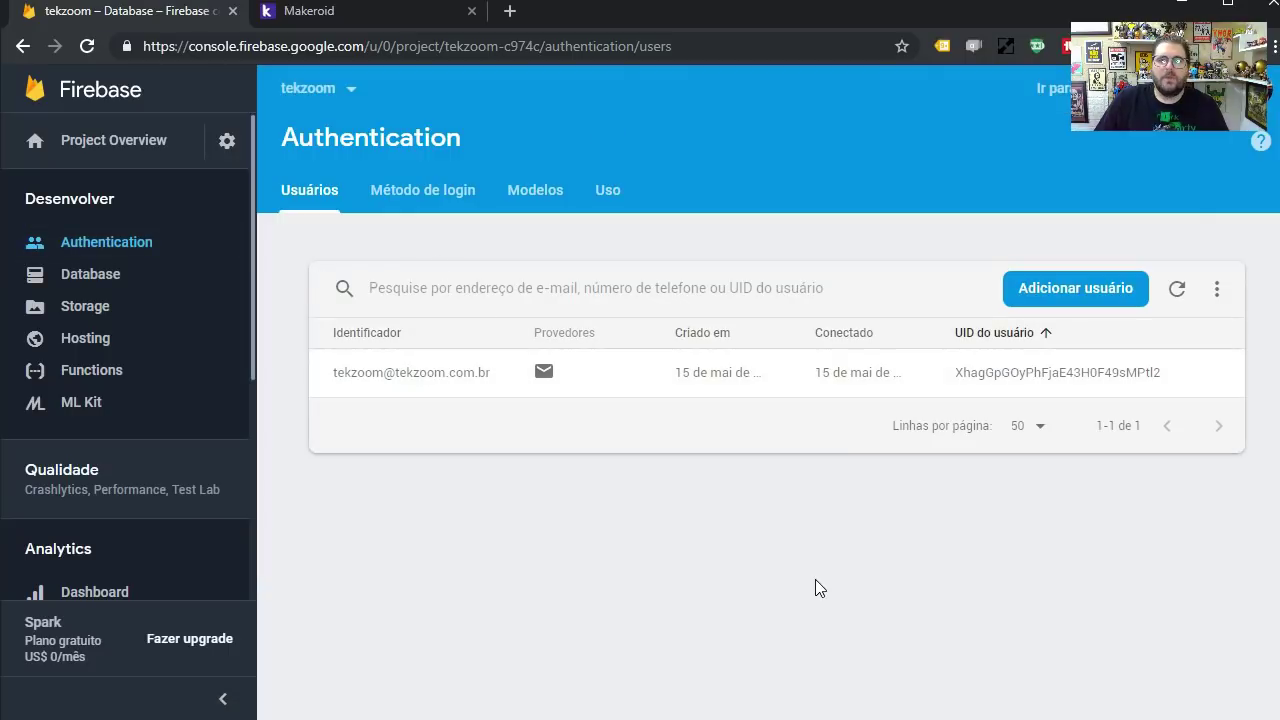